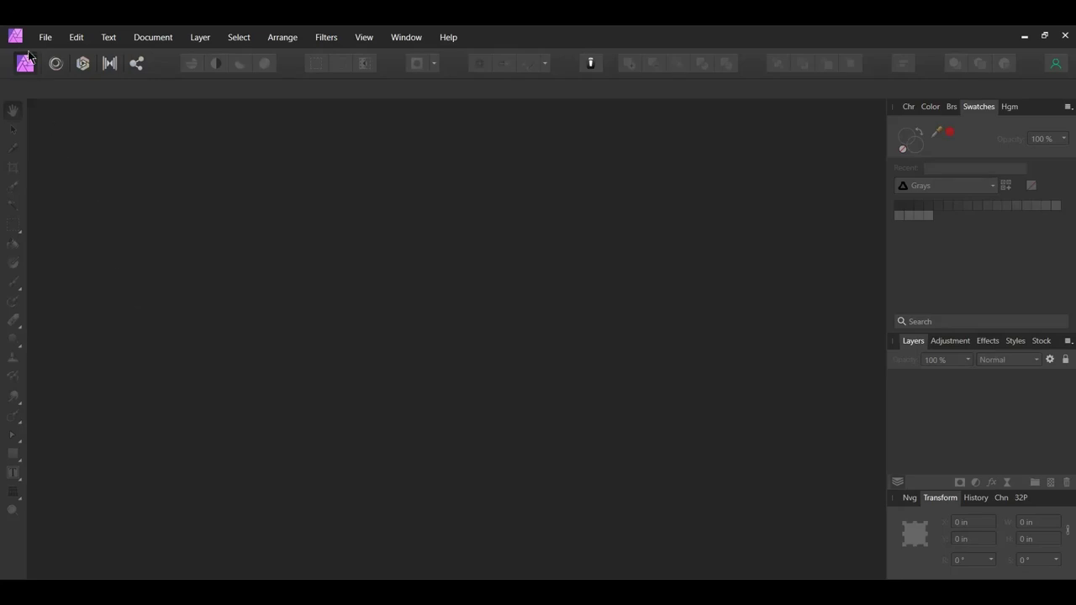
Create a new document 13 in wide and 9 in high at 300 DPI.
click(40, 37)
click(49, 74)
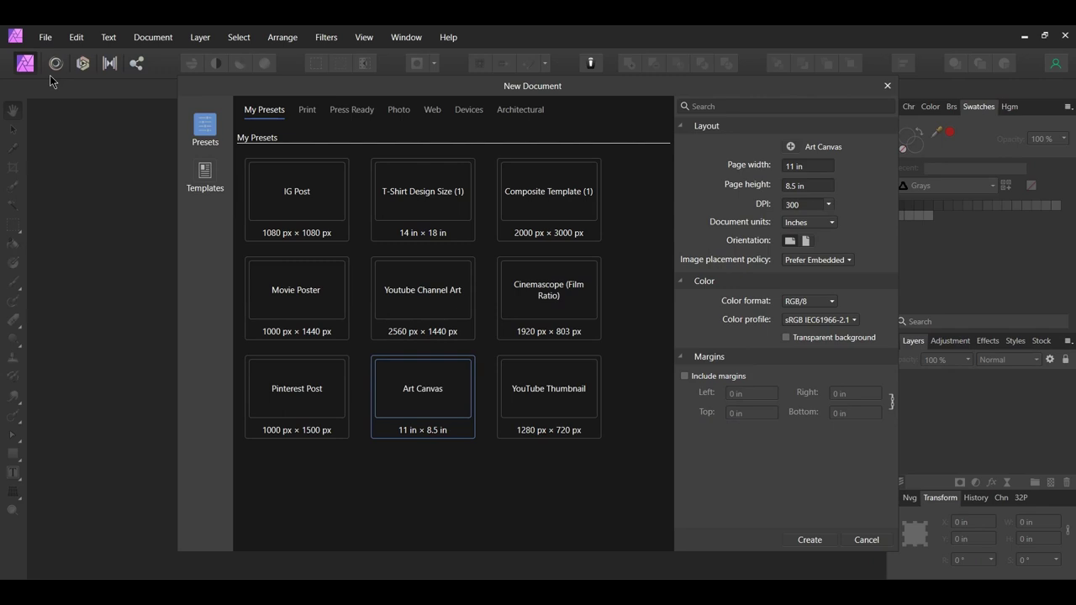
text(9)
key(Return)
click(806, 165)
text(13)
key(Return)
click(809, 541)
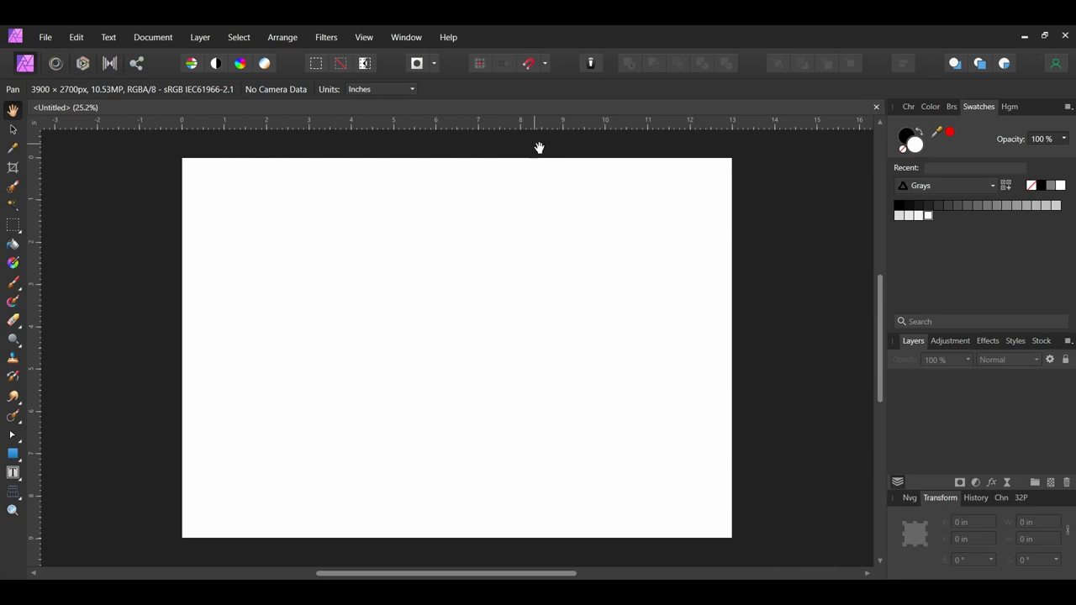
Place vertical guides at 6 in and 7 in to mark the book spine, and lock the guides.
click(363, 37)
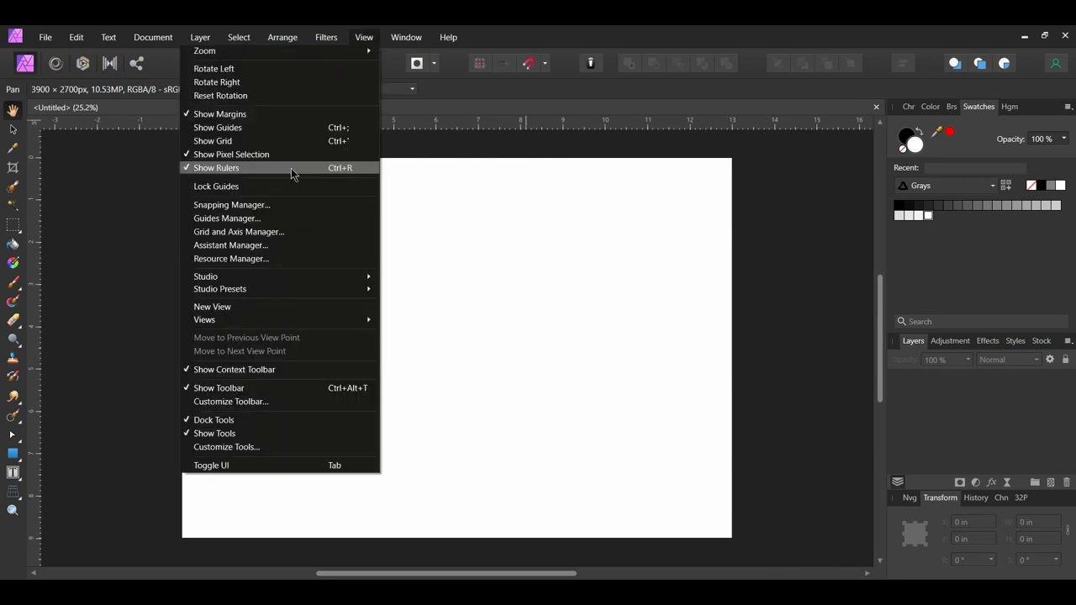
click(768, 257)
key(v)
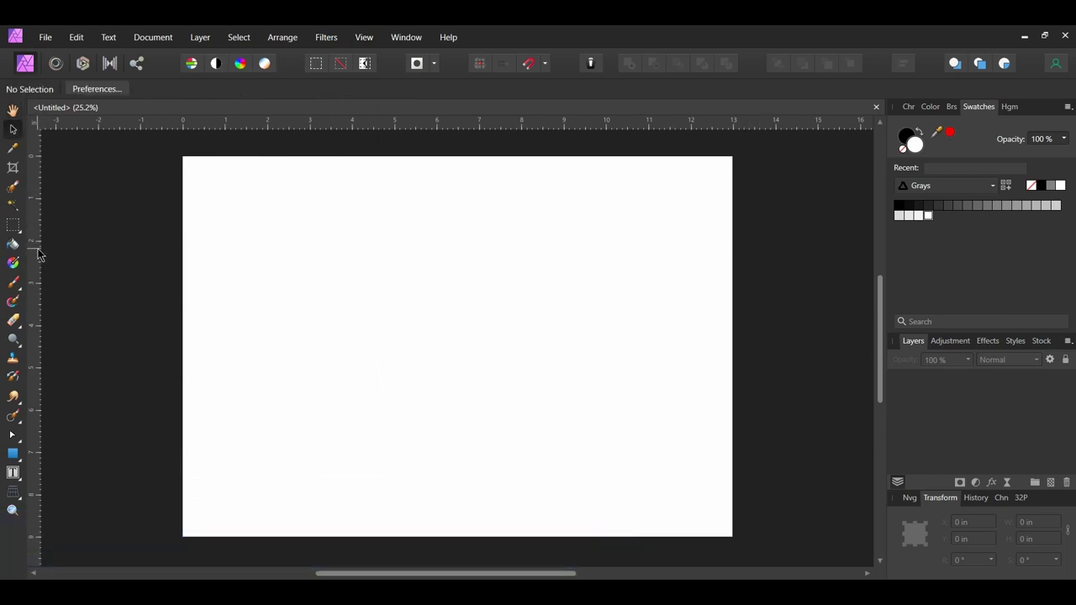
drag(39, 243, 479, 274)
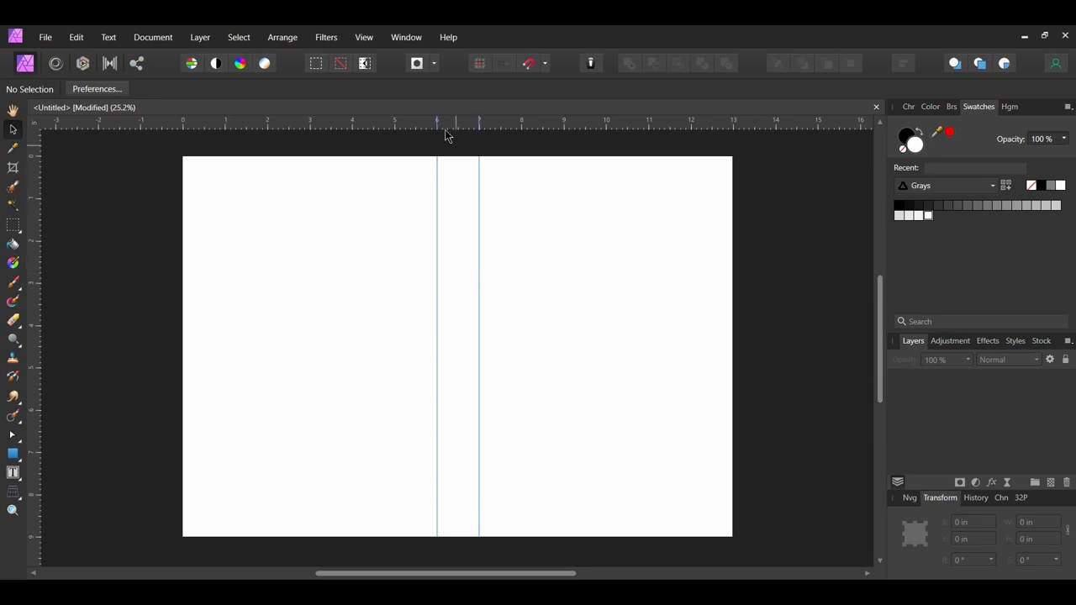
click(364, 37)
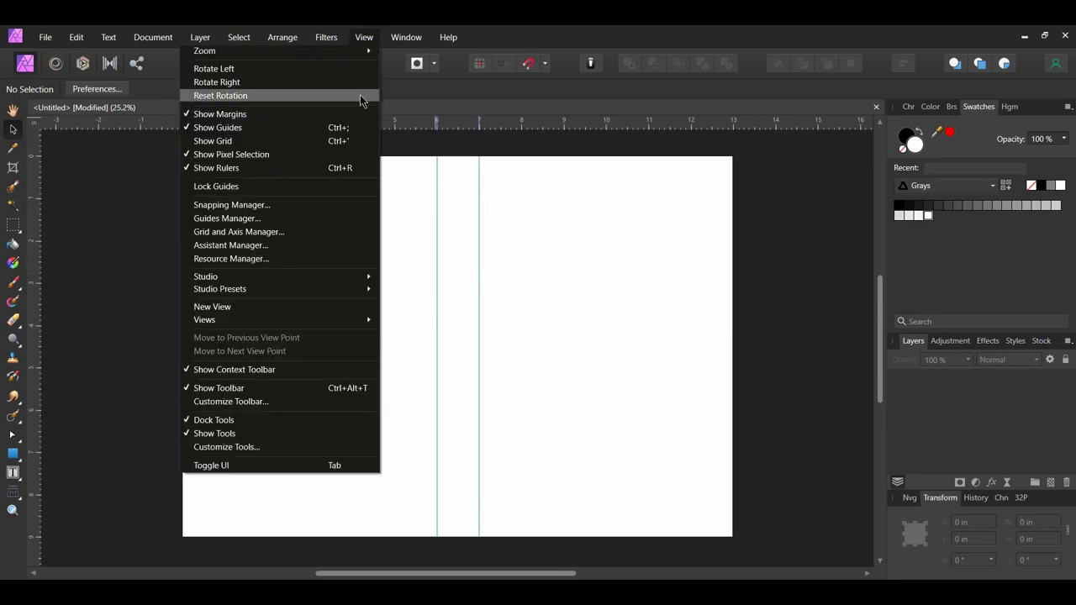
click(325, 190)
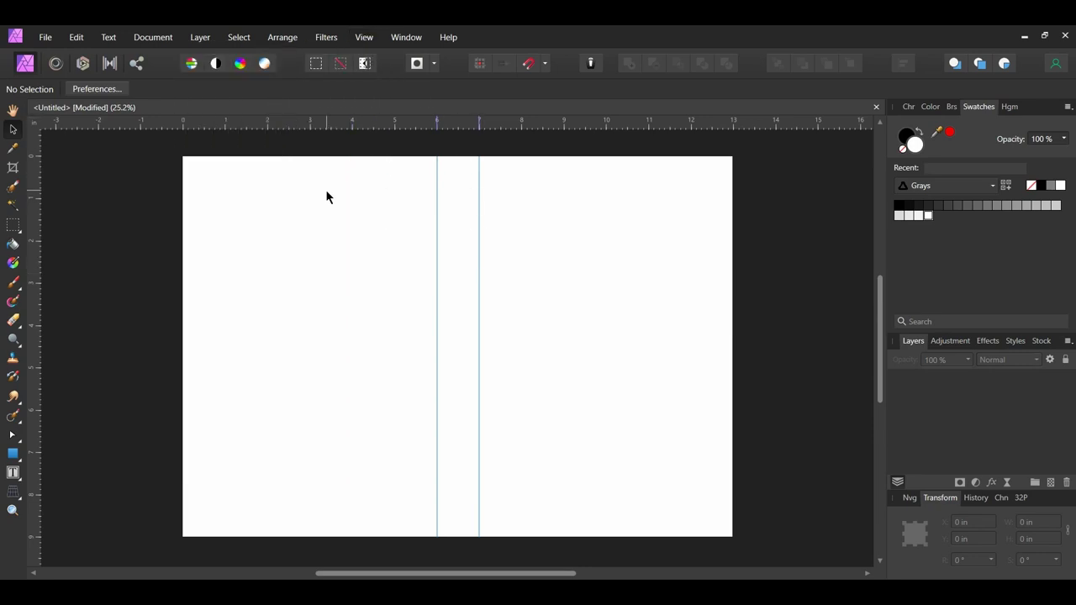
Place the desert photo pexels-tyler-lastovich-874730 in the document and position it to cover the whole page.
click(45, 37)
click(46, 185)
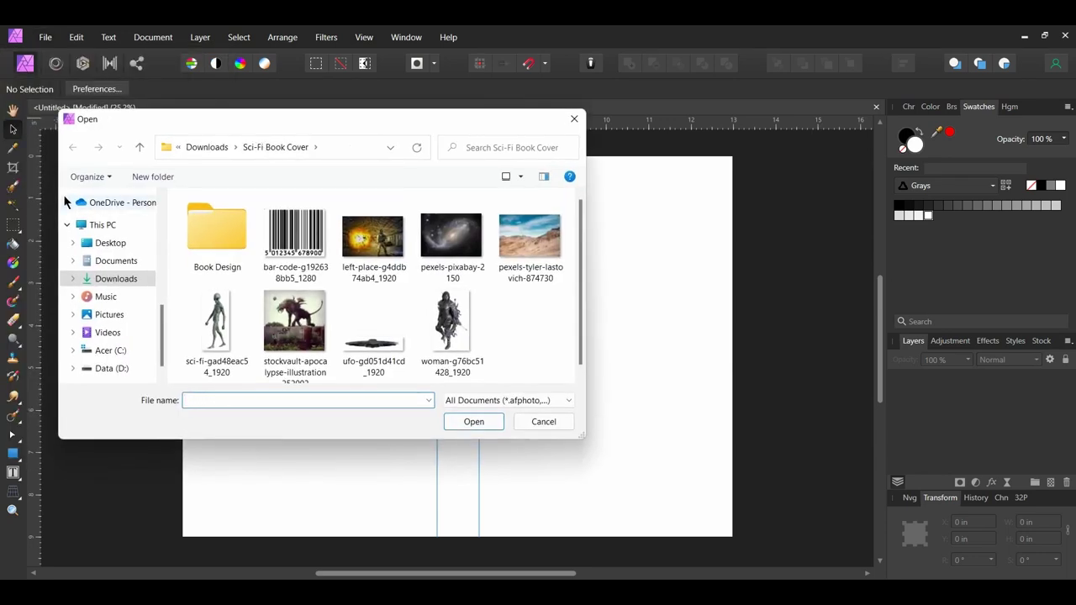
click(523, 240)
drag(524, 240, 635, 366)
click(558, 422)
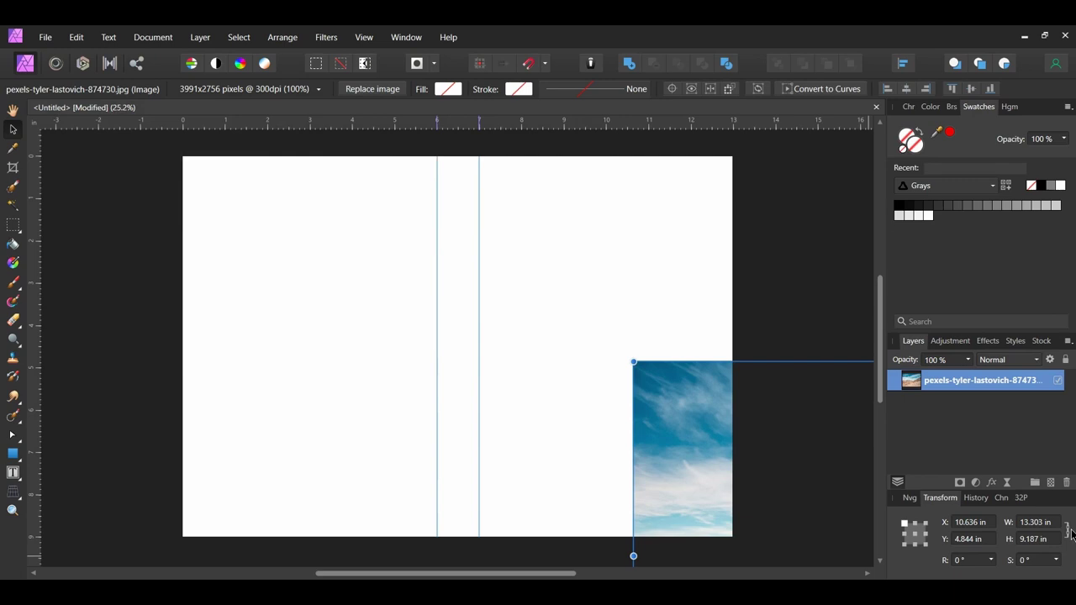
drag(694, 466, 236, 259)
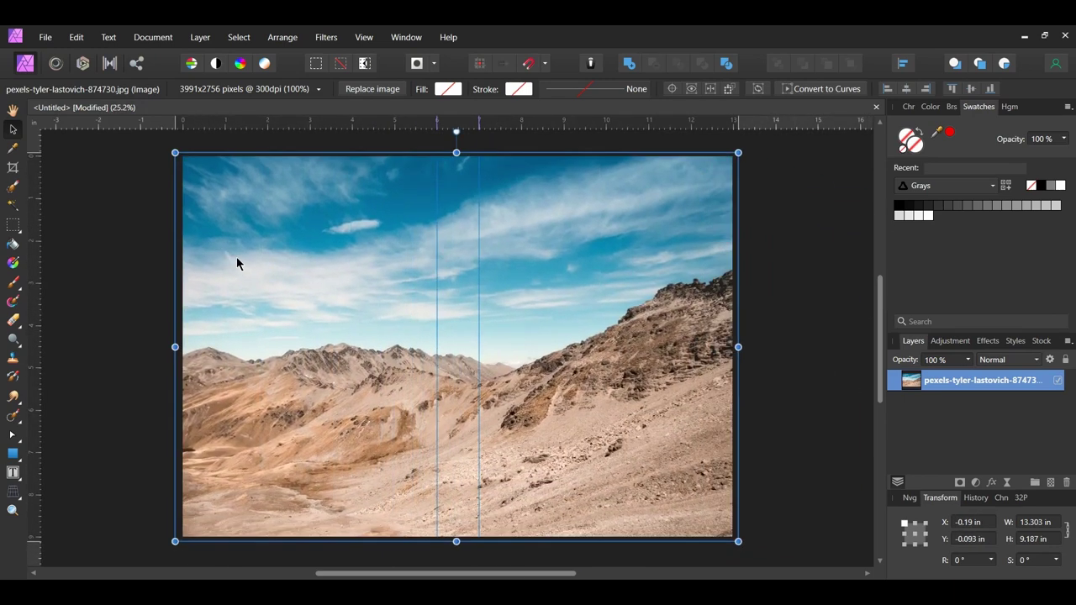
Flip the desert photo horizontally.
right_click(361, 340)
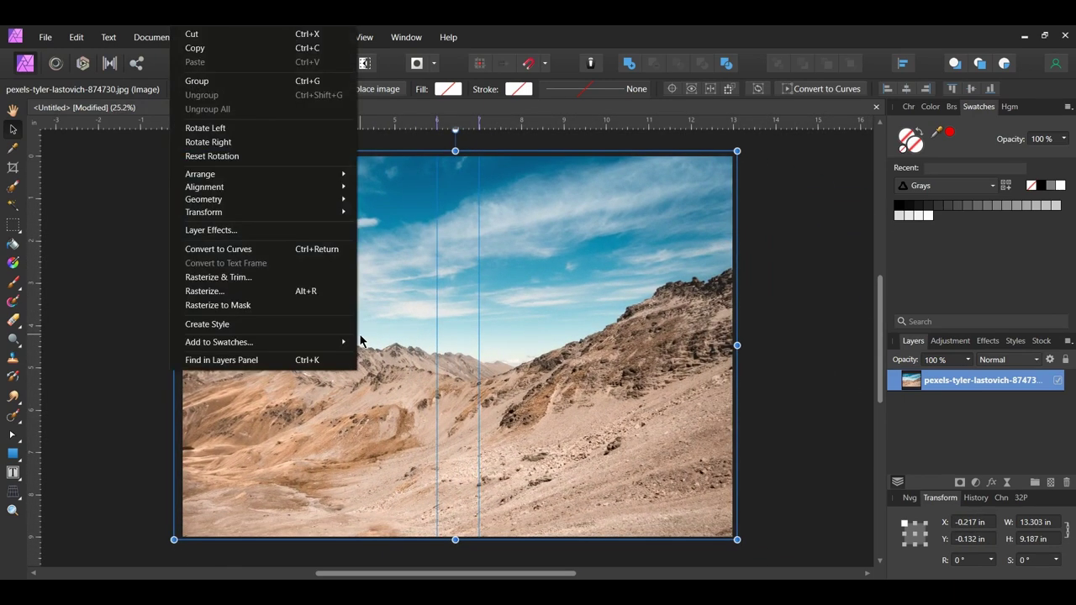
mouse_move(252, 212)
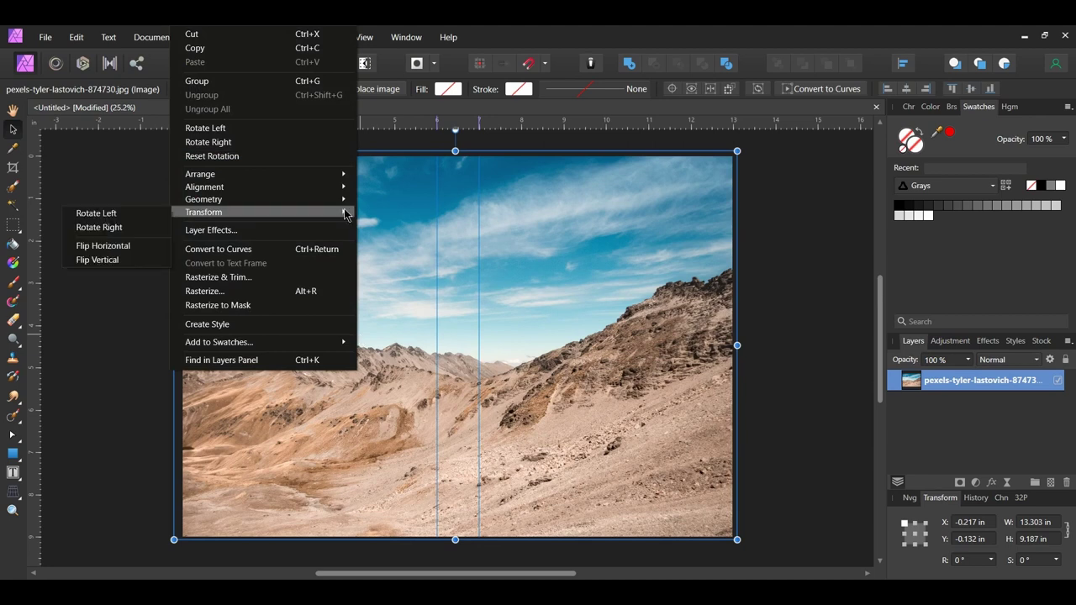
click(118, 245)
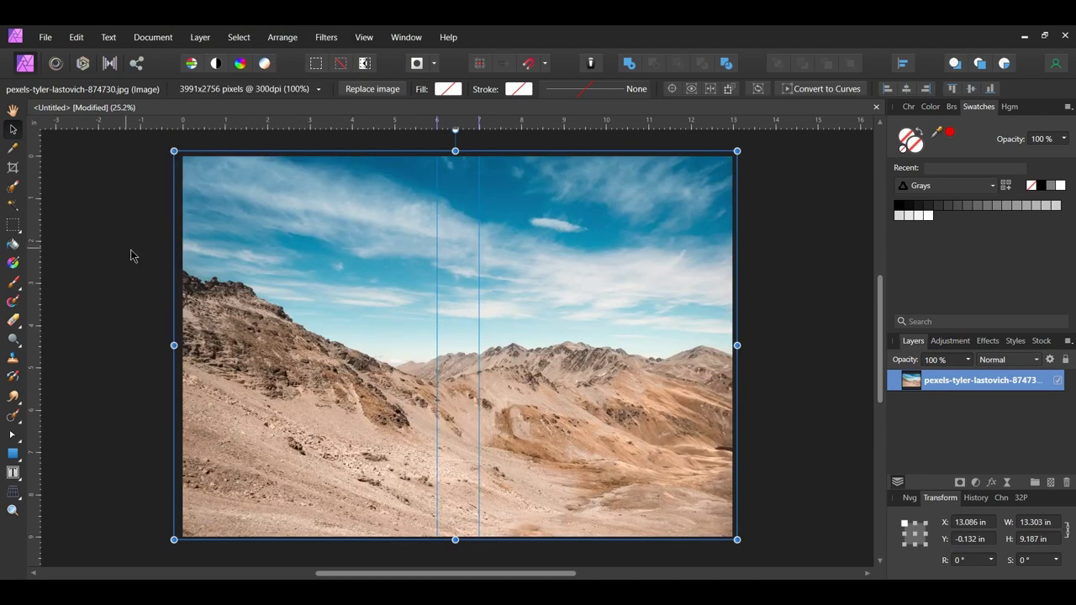
Select the mountains with the Selection Brush, output the refined selection to a new layer, and shift that layer slightly lower on the page.
key(w)
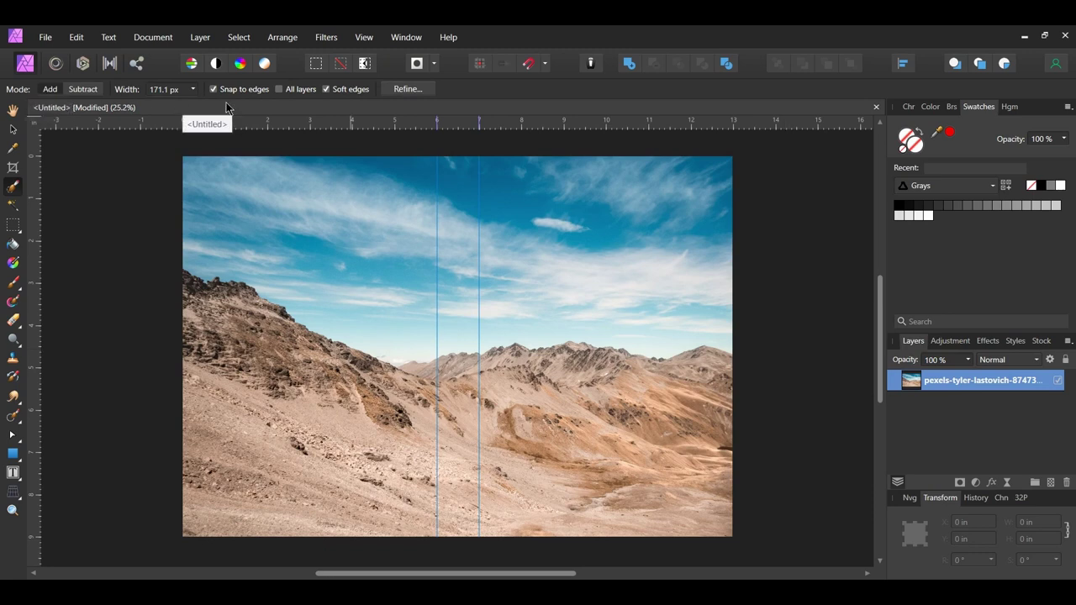
mouse_move(168, 305)
mouse_down()
mouse_move(244, 339)
mouse_move(287, 376)
mouse_move(261, 320)
mouse_up()
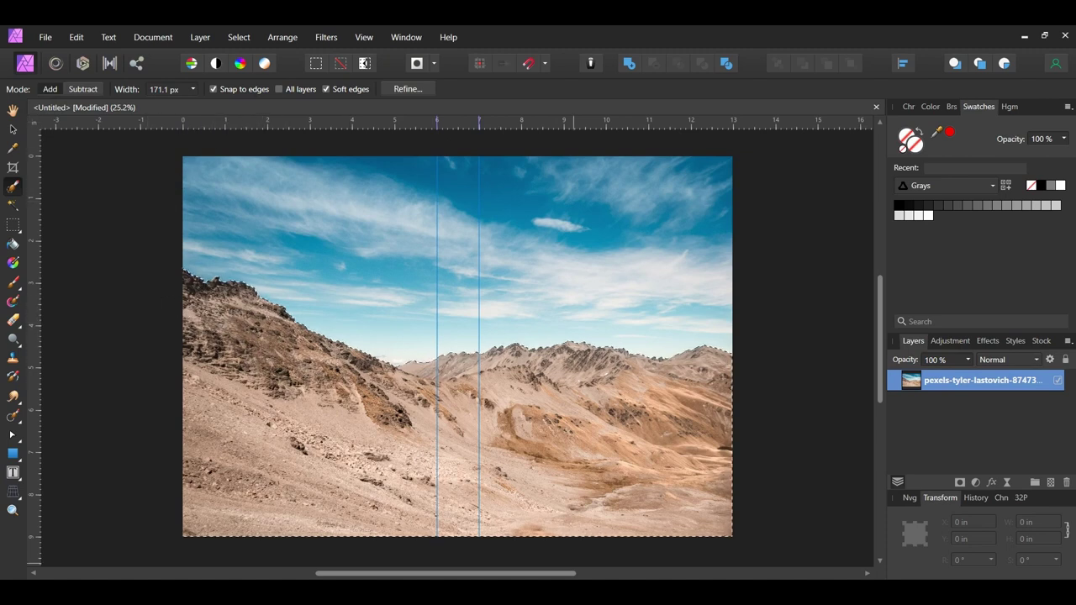
key(ctrl+alt+r)
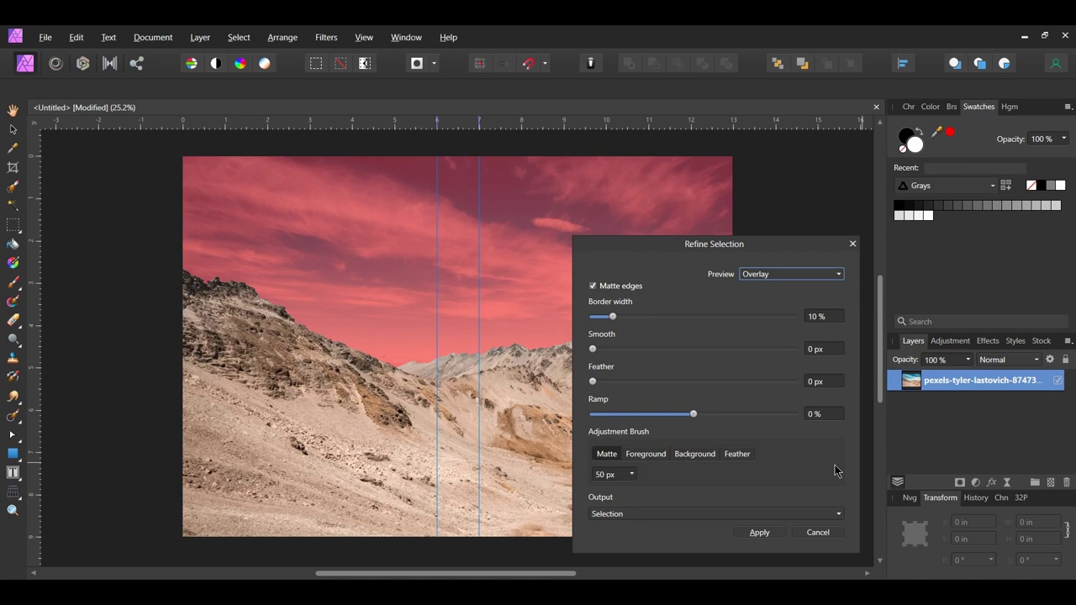
click(752, 514)
click(648, 560)
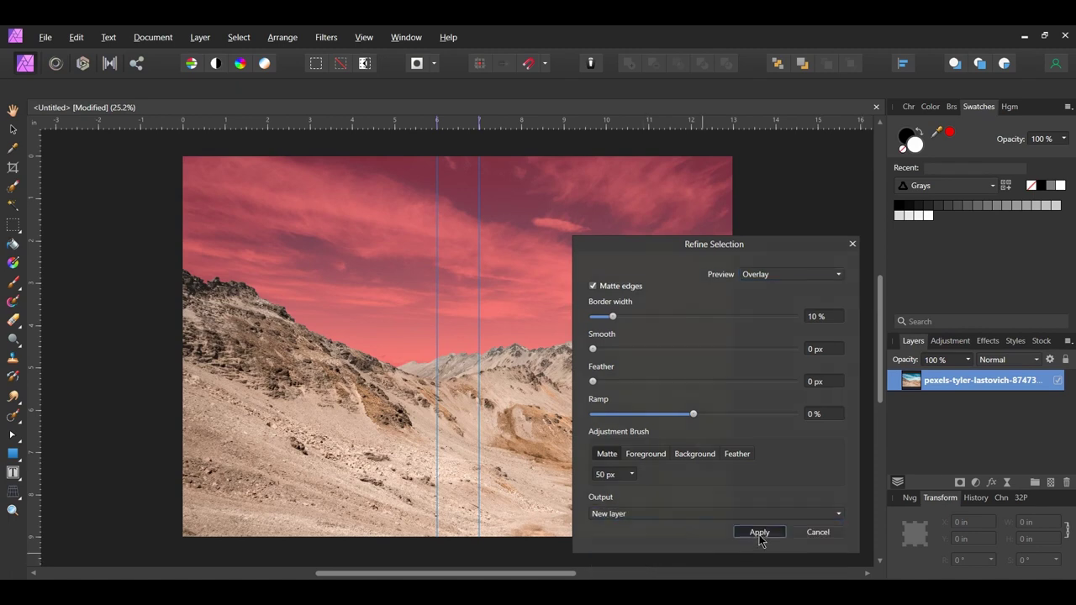
click(759, 533)
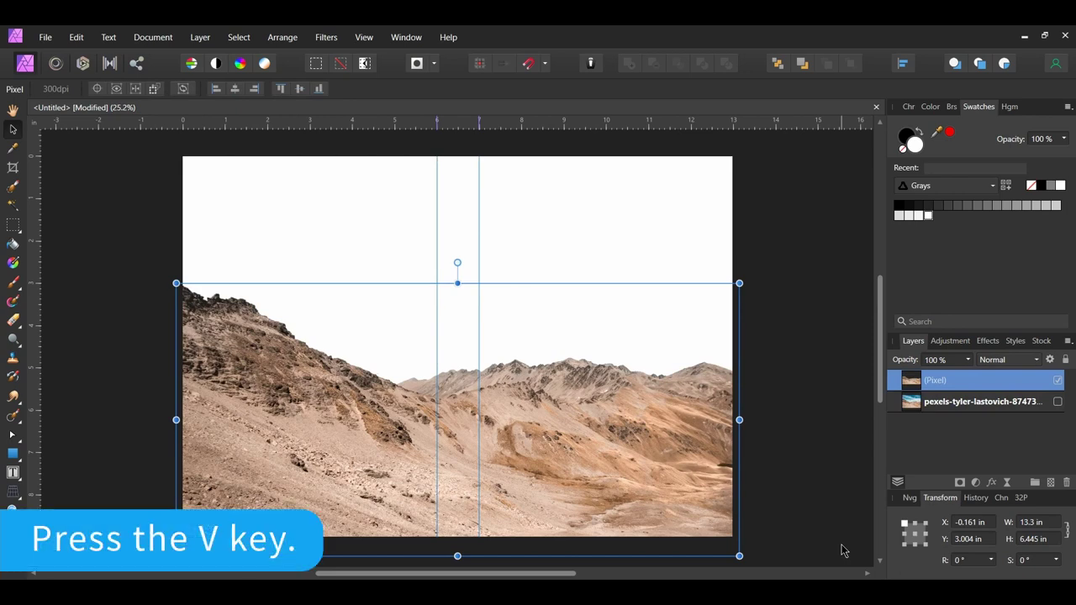
drag(454, 393, 455, 395)
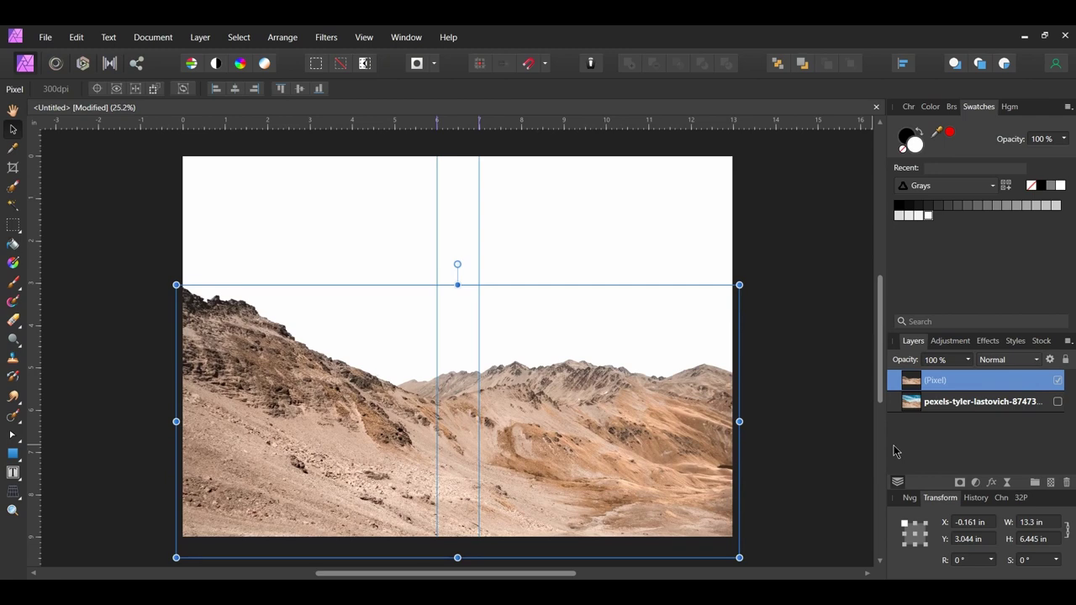
Place the galaxy image pexels-pixabay-2150 in the document and move its layer beneath the mountain cutout.
click(45, 37)
click(59, 184)
click(459, 258)
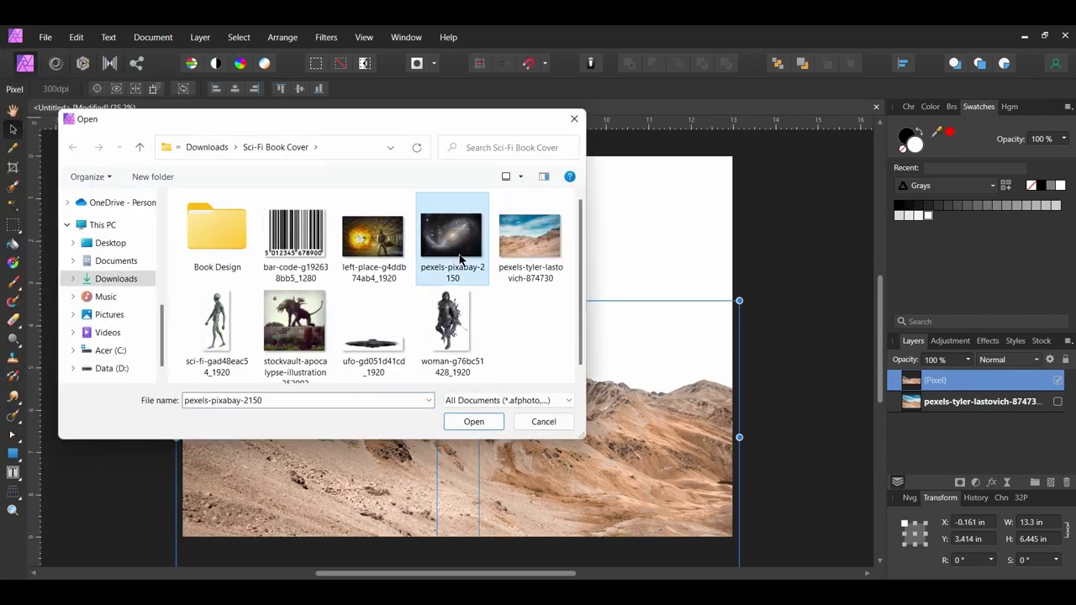
drag(459, 259, 635, 263)
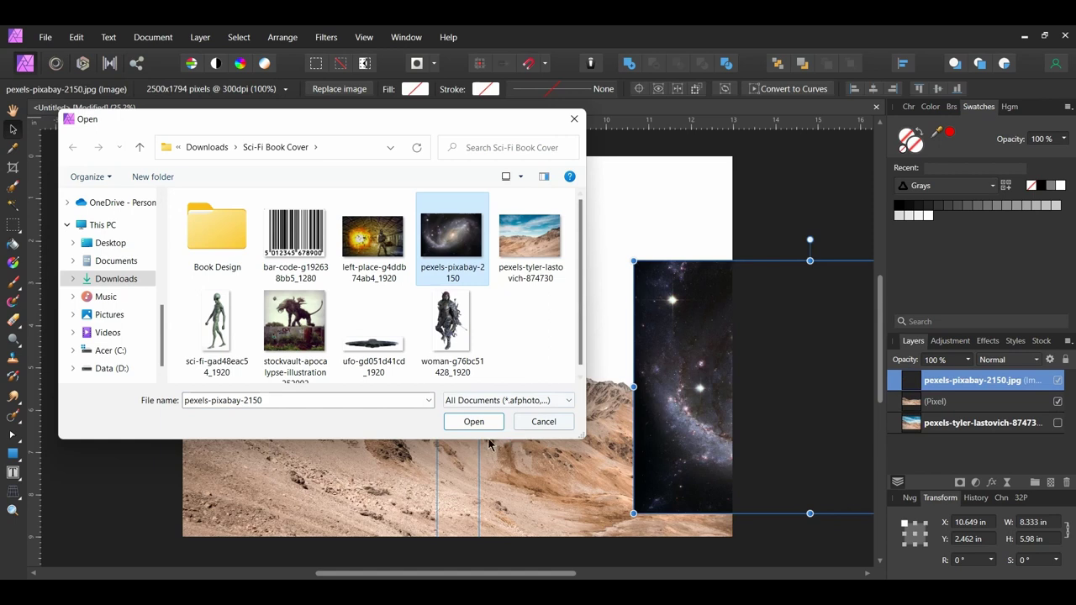
drag(908, 381, 895, 418)
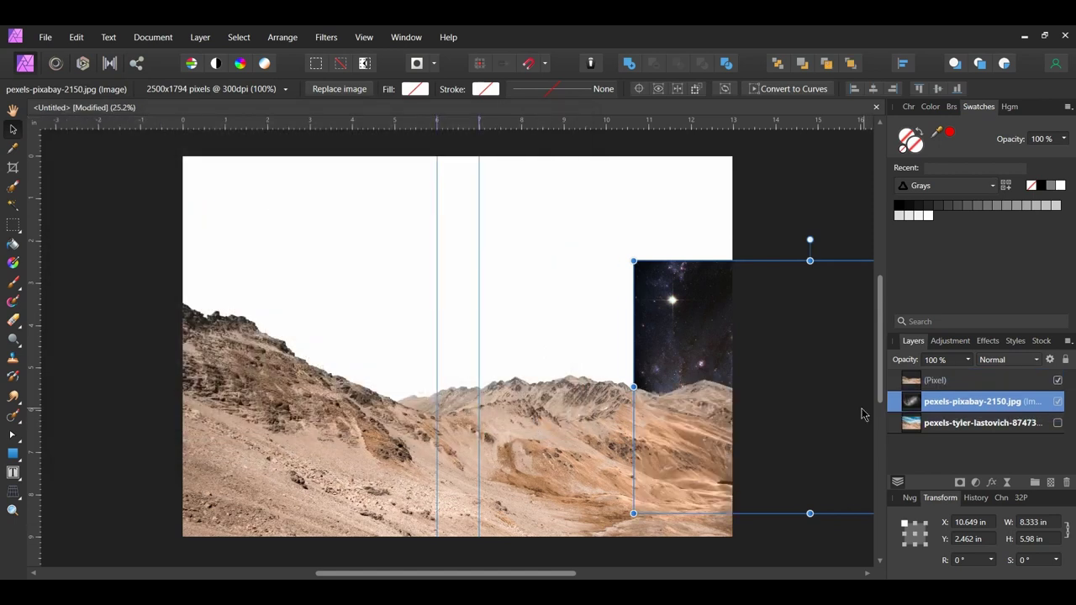
Move the galaxy image behind the mountains and enlarge it to about 16.8 × 11.05 in to fill the sky area.
key(v)
drag(670, 343, 307, 233)
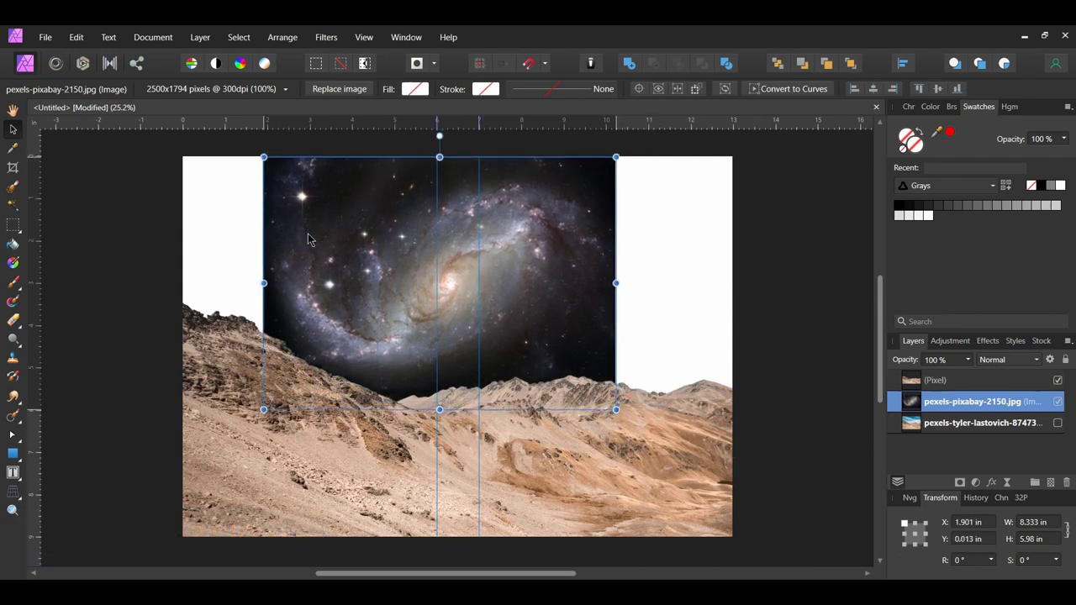
drag(615, 160, 729, 74)
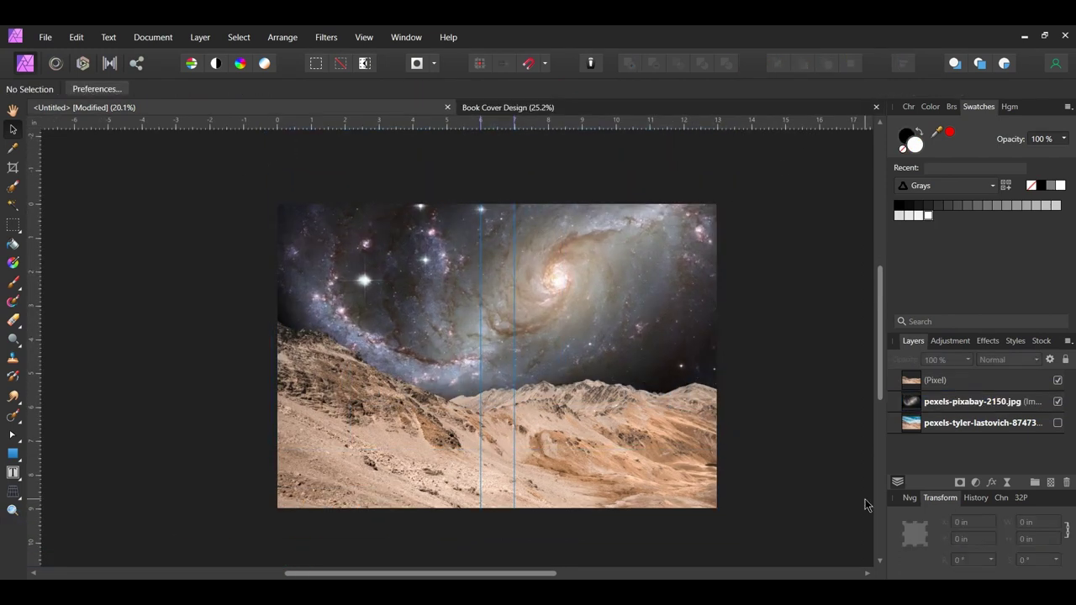
Rename the galaxy image layer as Sky.
double_click(967, 401)
text(Sky)
key(Return)
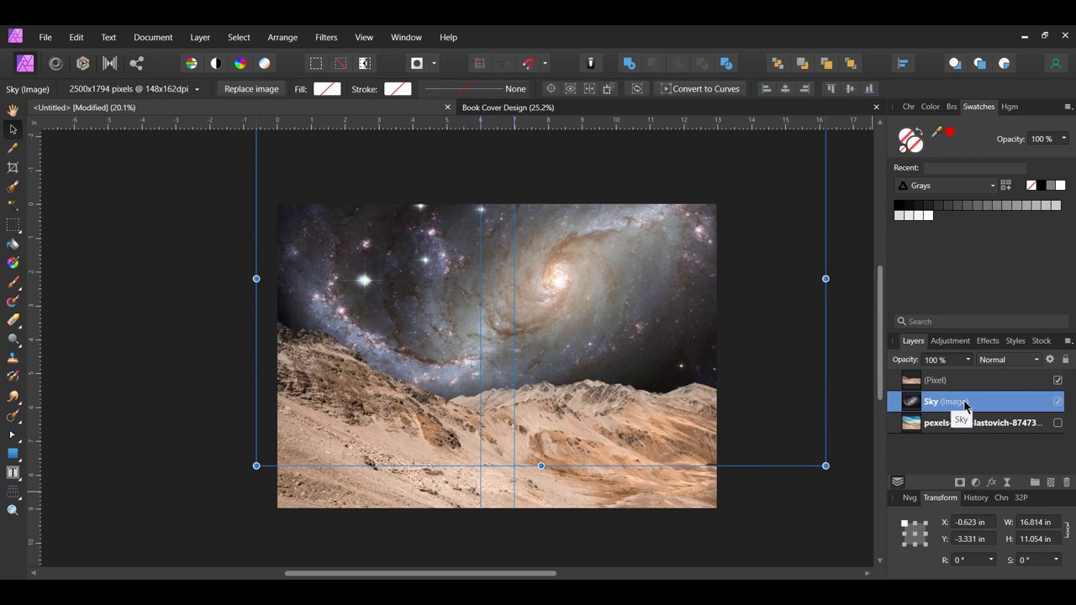
Add two new pixel layers and nest both inside the Sky layer.
click(1050, 483)
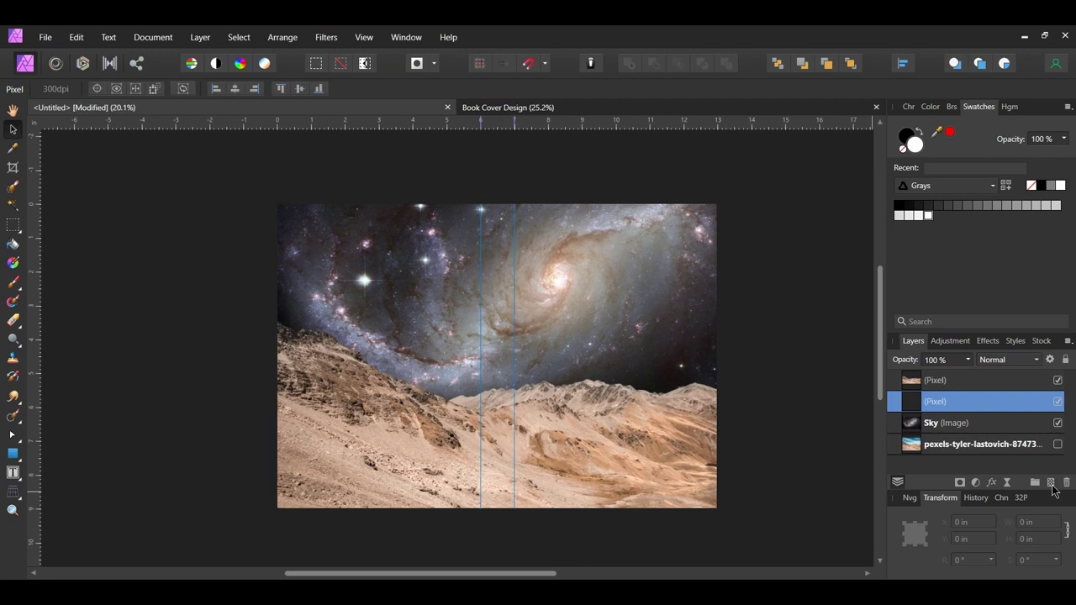
click(1051, 484)
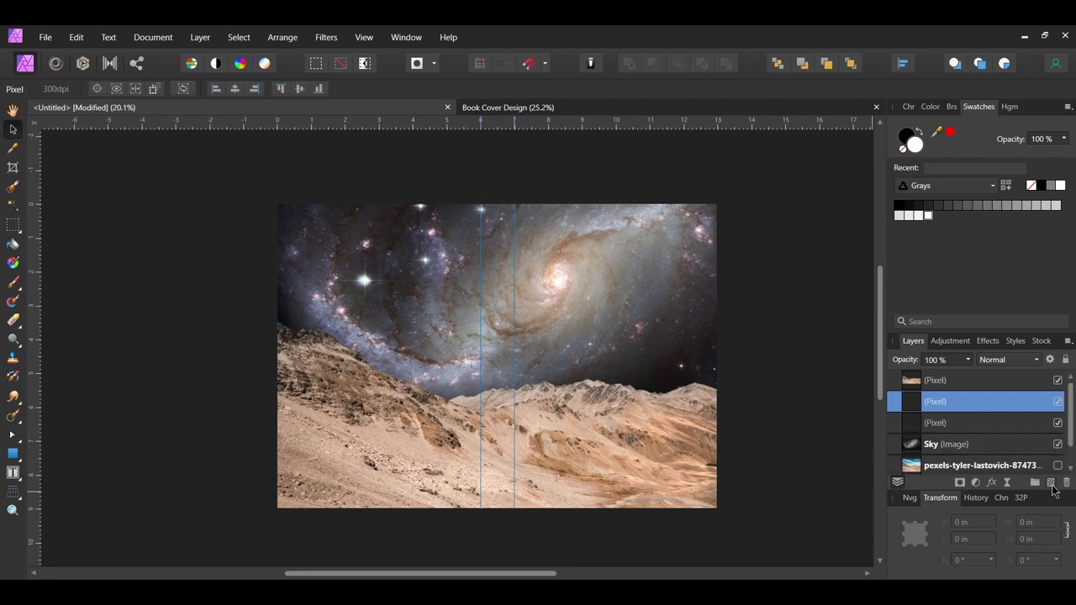
shift+click(952, 425)
drag(952, 424, 924, 446)
click(168, 451)
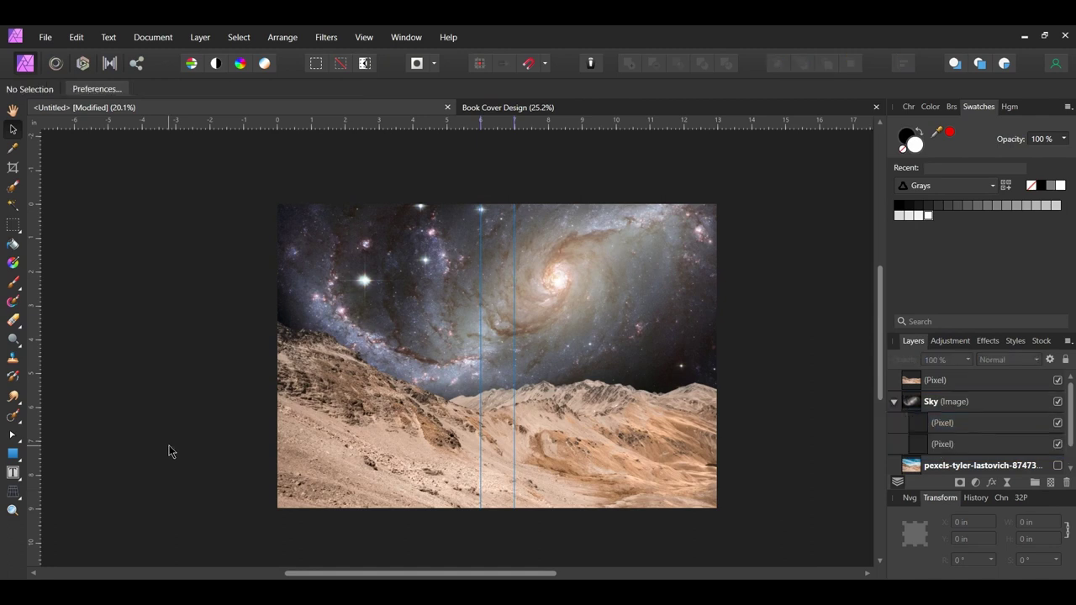
Select the lower pixel layer inside Sky and set the primary color to hex 322F30.
click(956, 446)
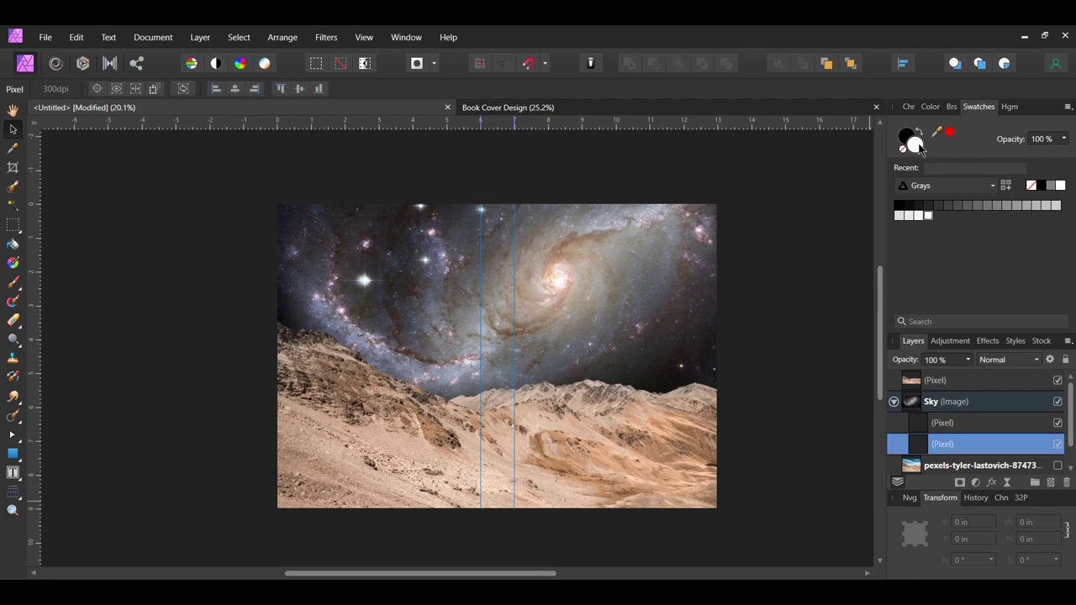
double_click(919, 145)
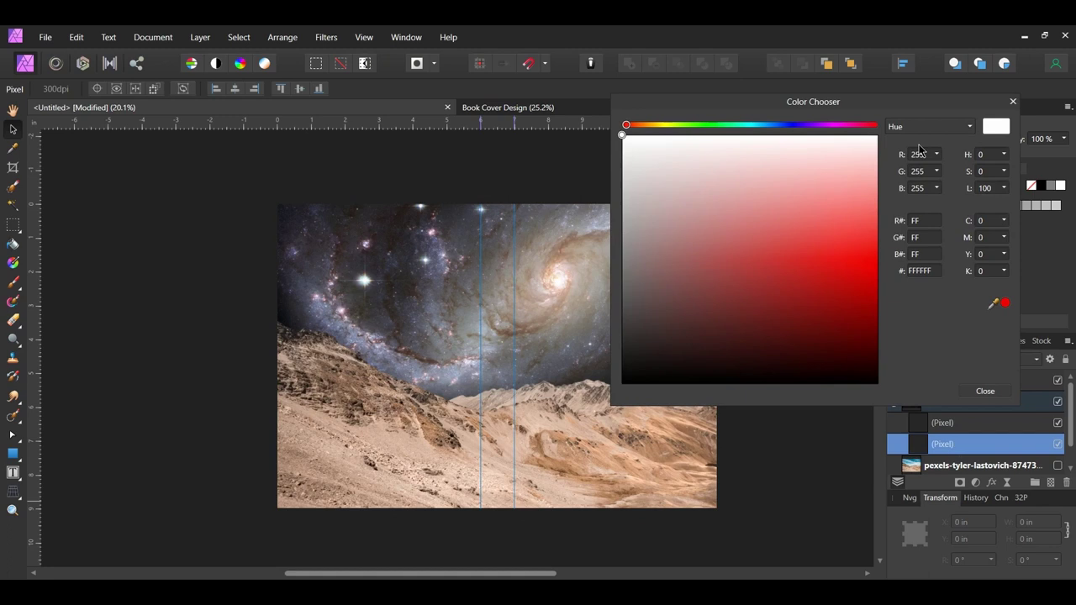
click(922, 271)
text(322)
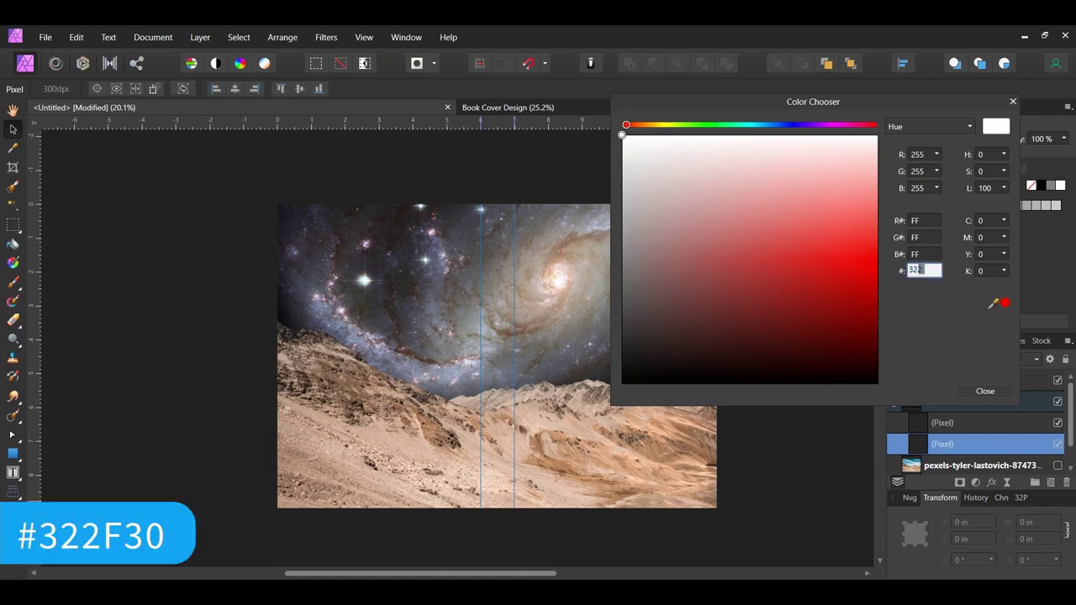
text(F30)
key(Return)
click(991, 392)
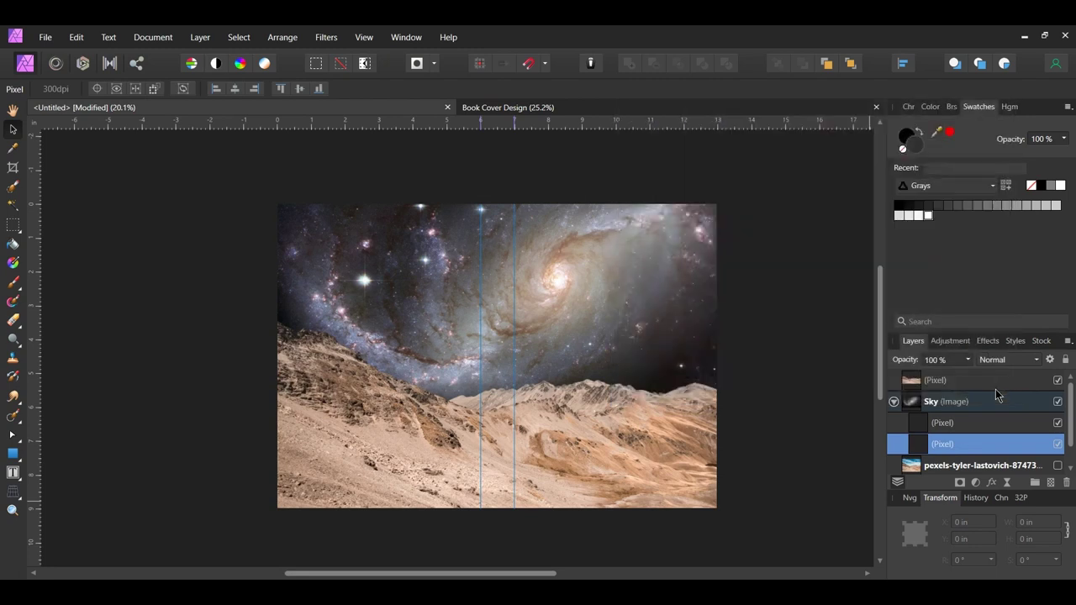
Fill the lower pixel layer inside Sky with the primary color, set its blend mode to Overlay, and compare the sky without it.
click(76, 36)
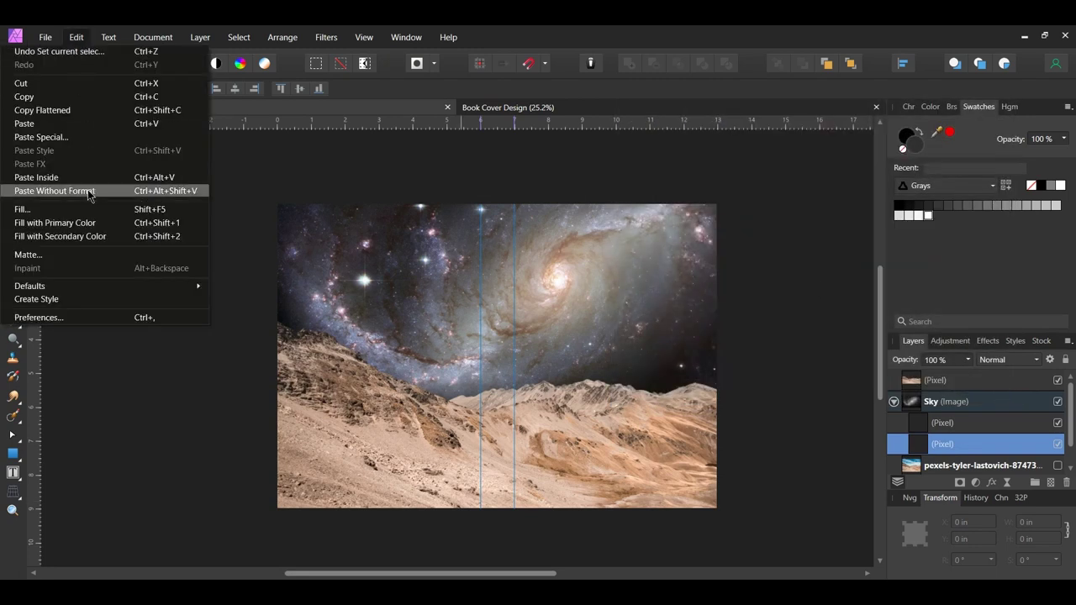
click(91, 223)
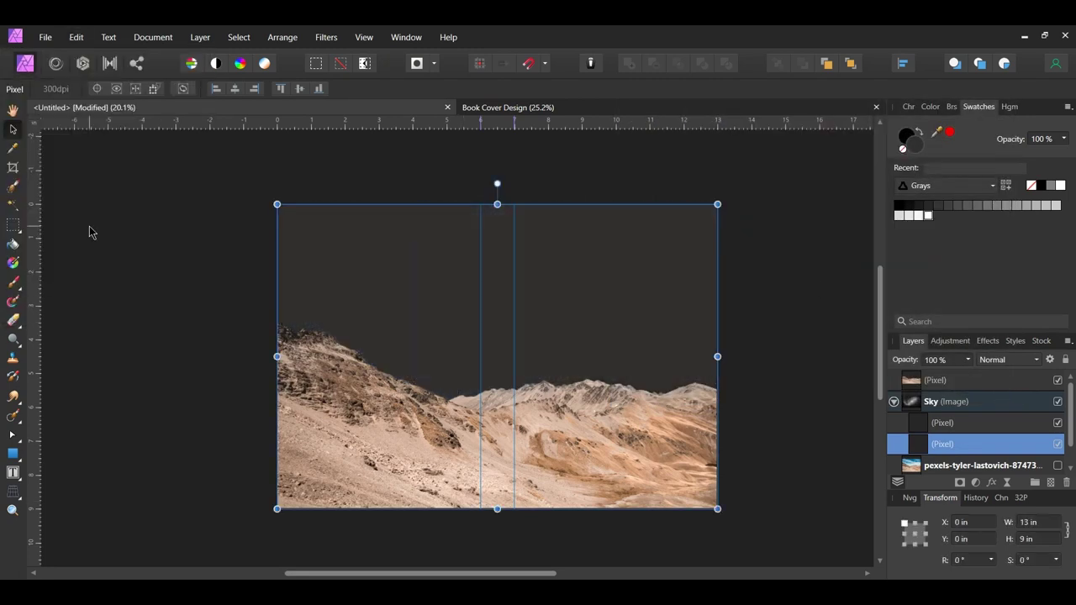
click(1034, 359)
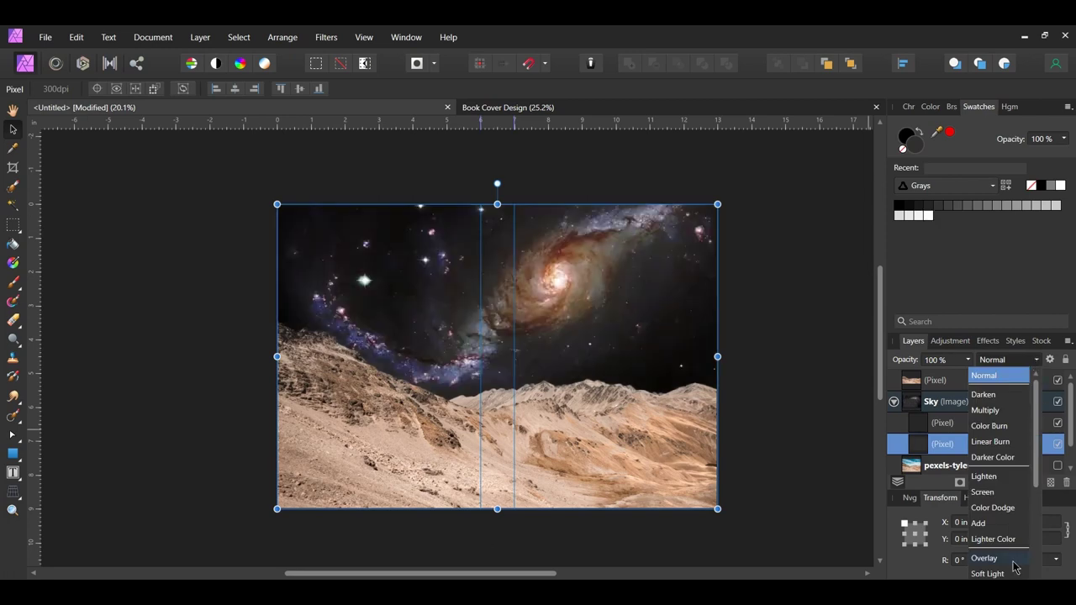
click(984, 558)
click(1057, 444)
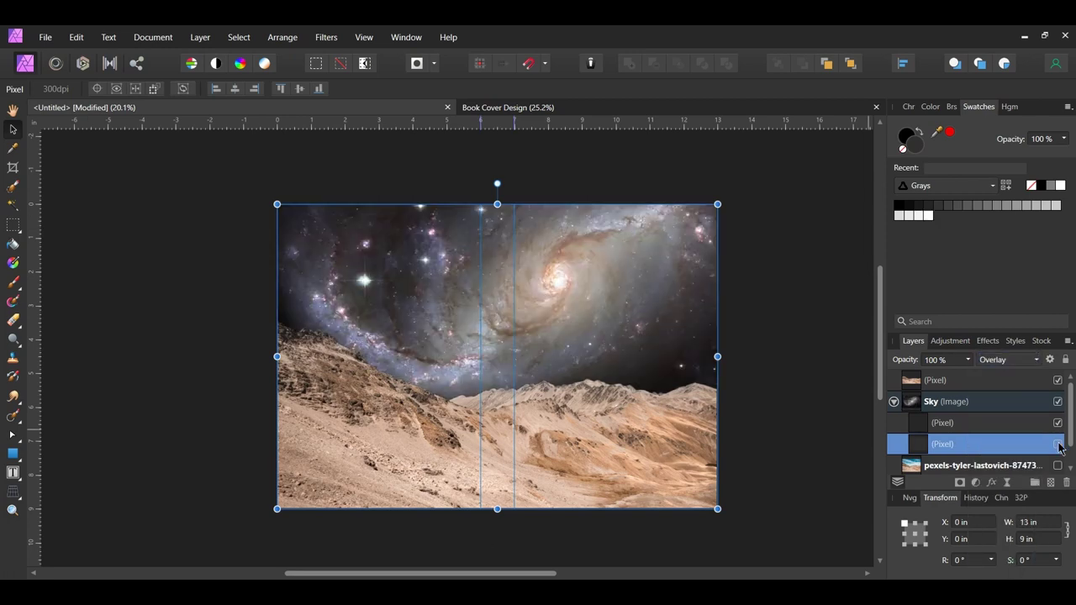
click(1057, 444)
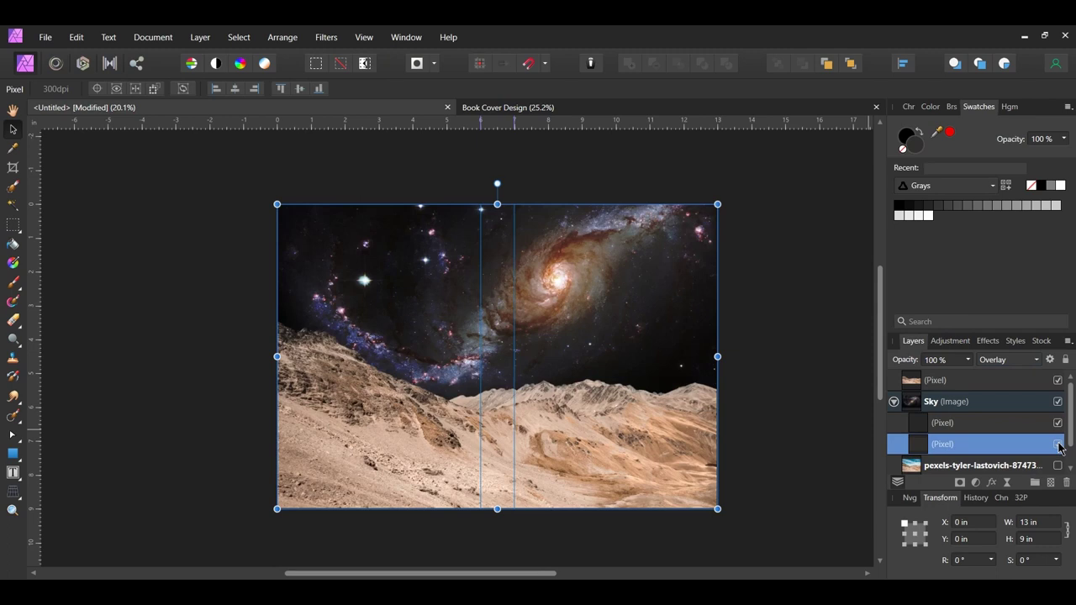
Select the upper pixel layer inside Sky and set the primary color to hex 9B4436.
click(960, 424)
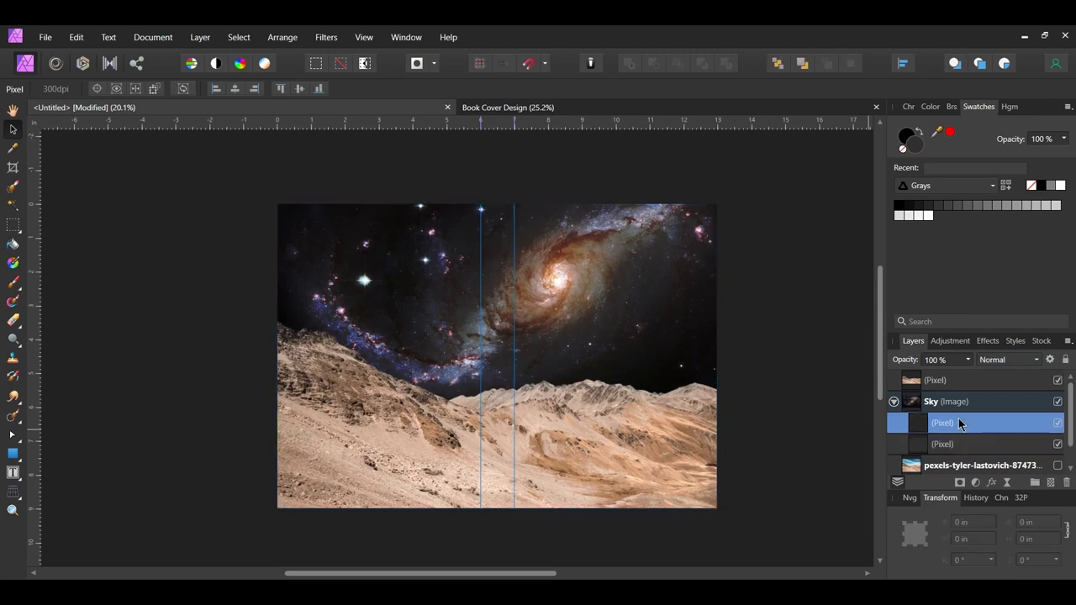
double_click(909, 149)
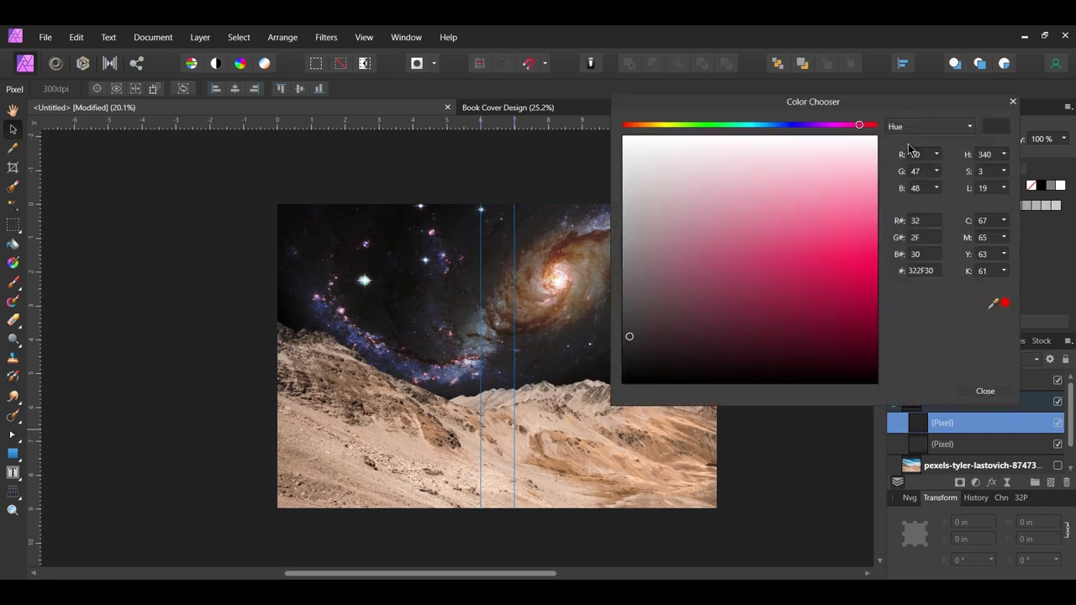
click(922, 270)
text(9b4436)
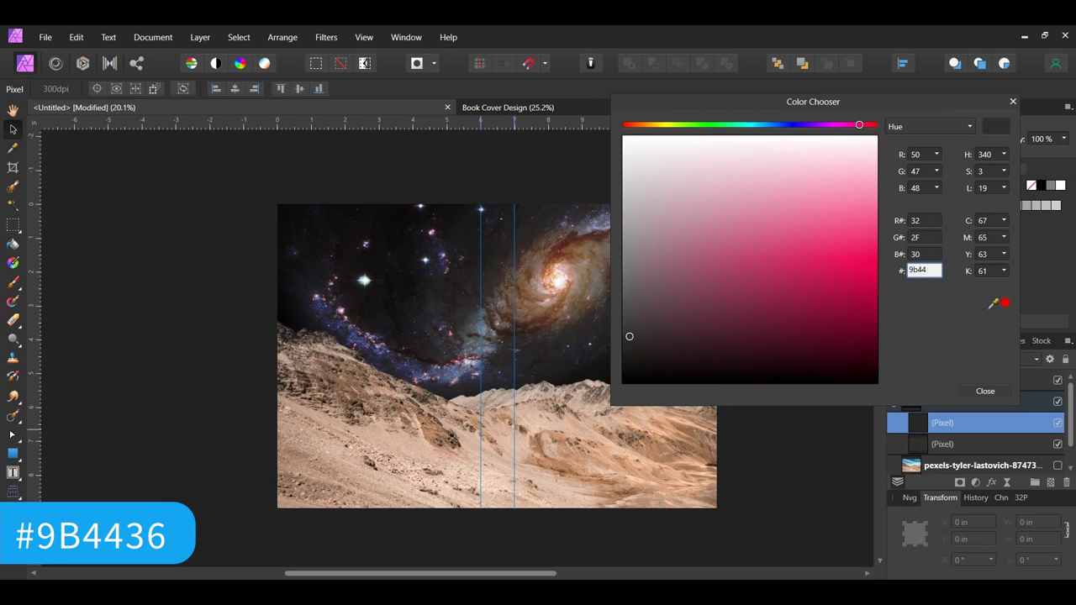
key(Return)
click(985, 391)
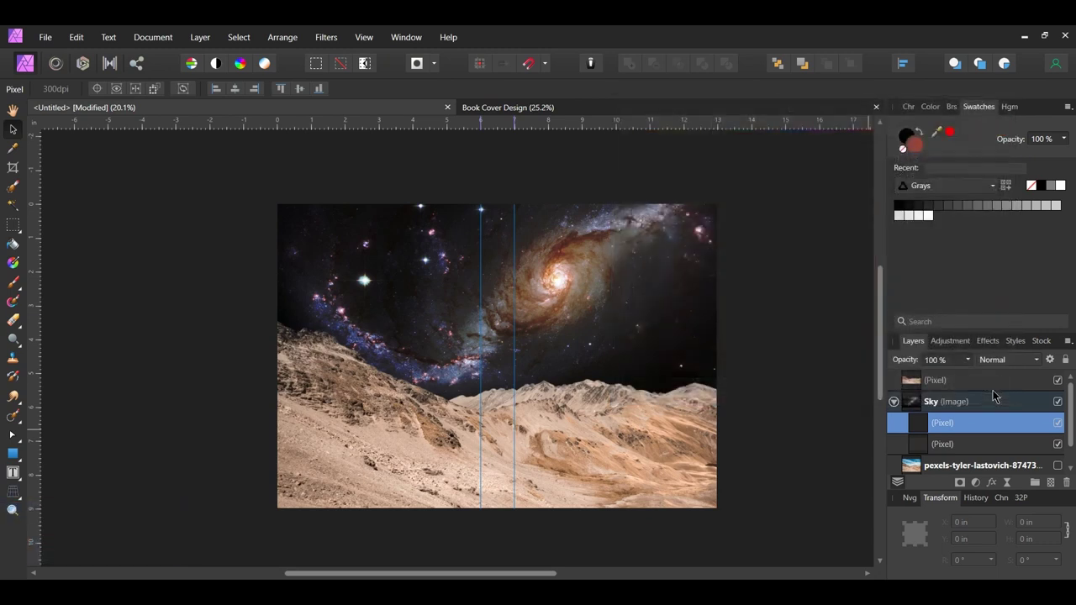
Fill the upper Sky pixel layer with the primary color, set its blend mode to Color Dodge, and compare the sky without it.
click(76, 37)
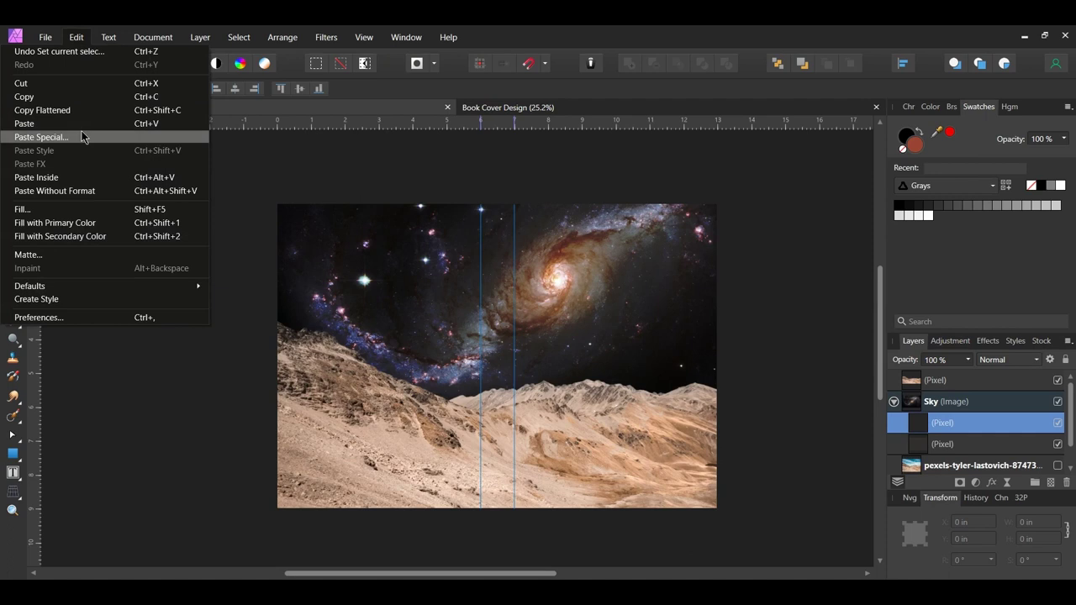
click(81, 225)
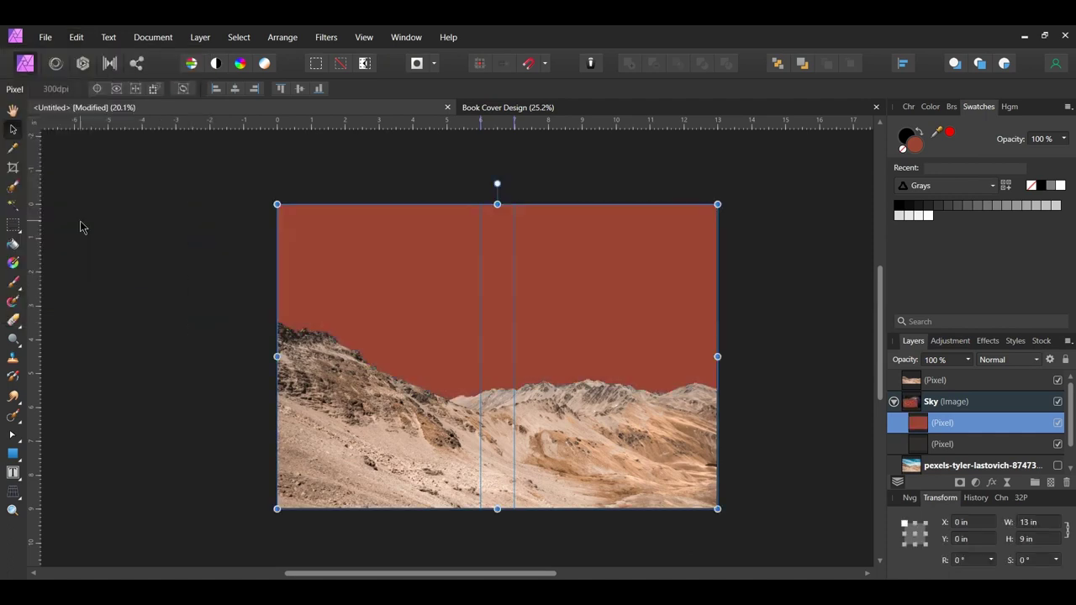
click(1035, 359)
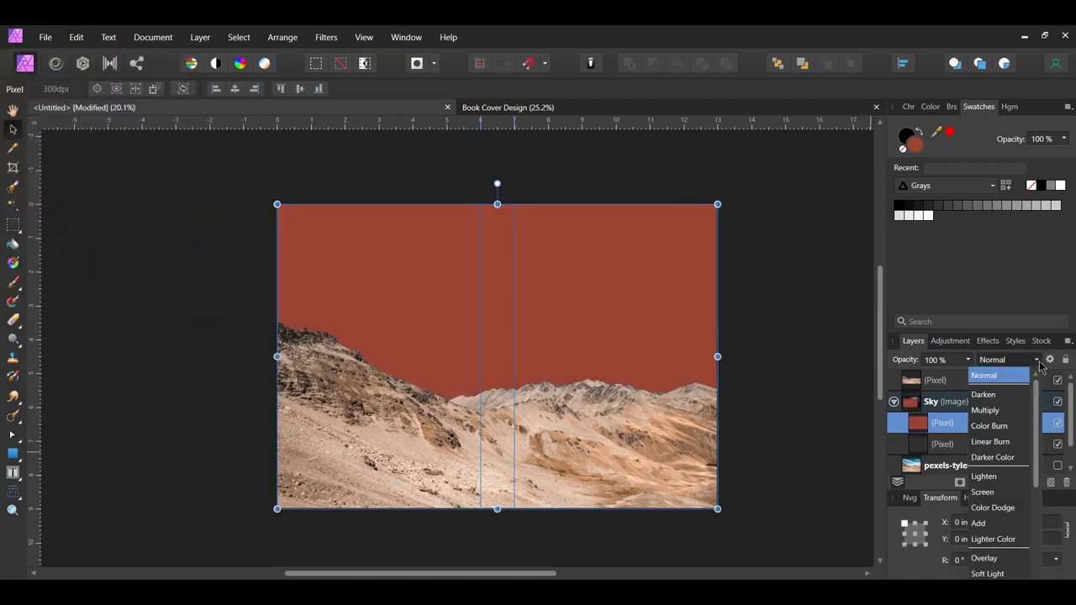
click(1015, 507)
click(1057, 423)
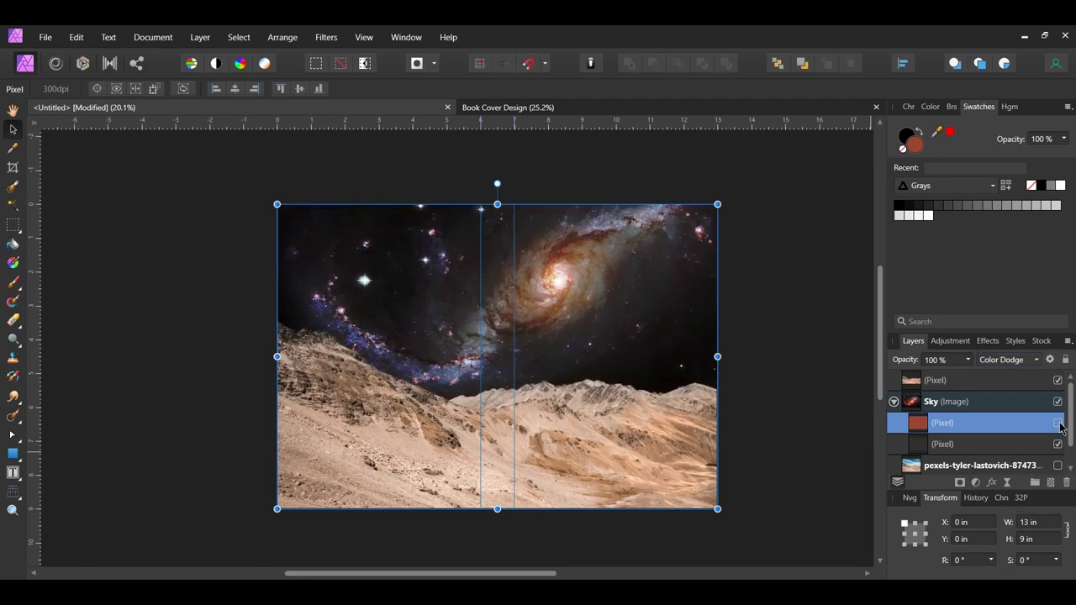
click(1057, 423)
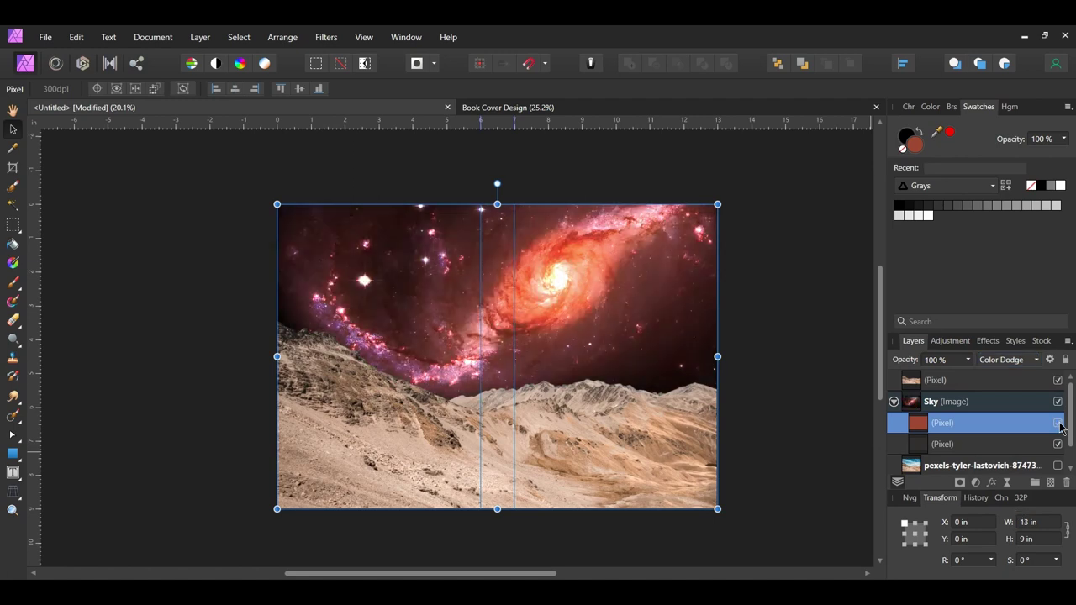
Duplicate the dark Overlay pixel layer inside Sky and nest the copy inside the mountain pixel layer.
click(937, 446)
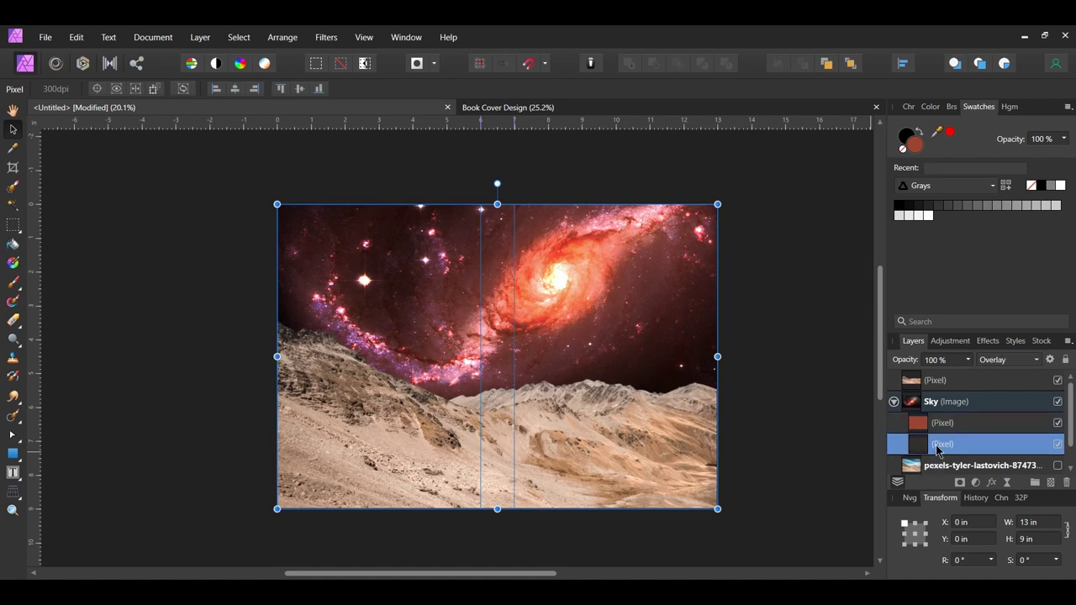
key(ctrl+j)
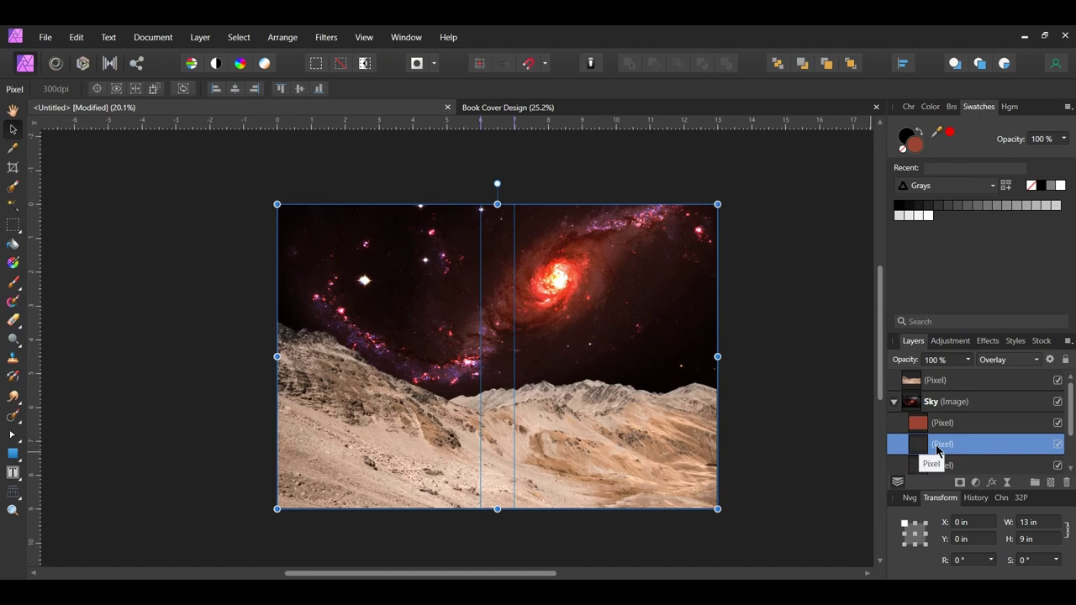
drag(937, 450, 933, 388)
click(893, 402)
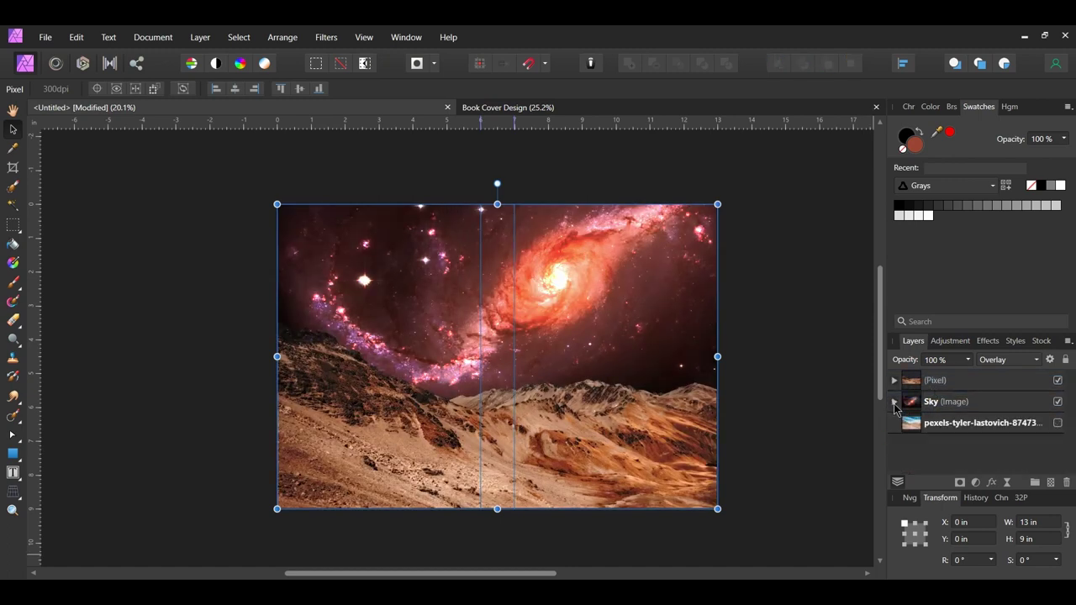
click(894, 381)
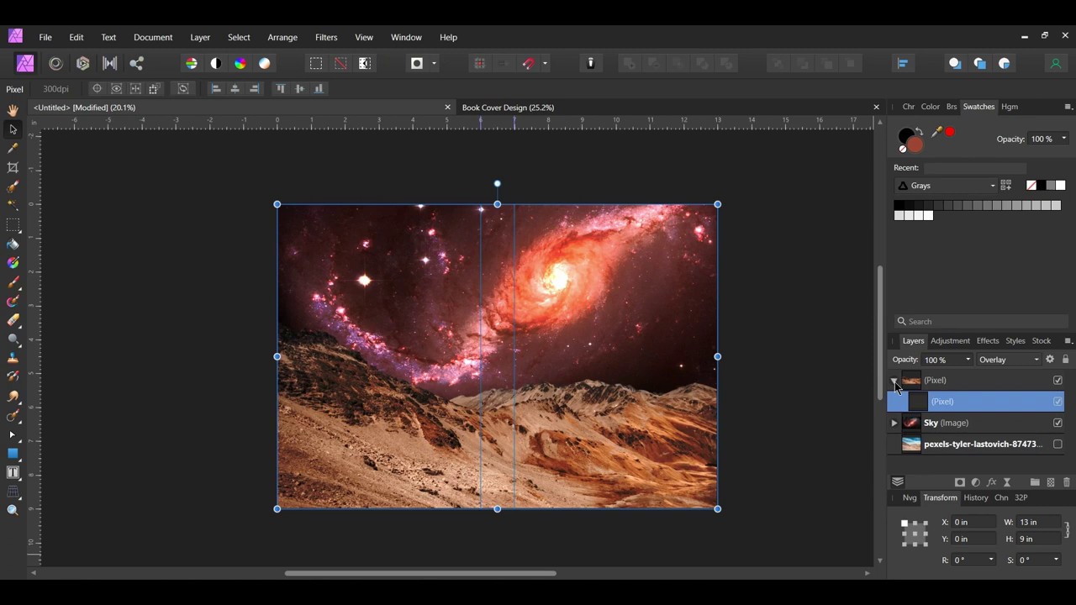
Set the pixel layer nested in the mountains to Color Burn at 60% opacity and compare the landscape without it.
click(1013, 359)
scroll(1009, 412, up, 3)
click(1006, 430)
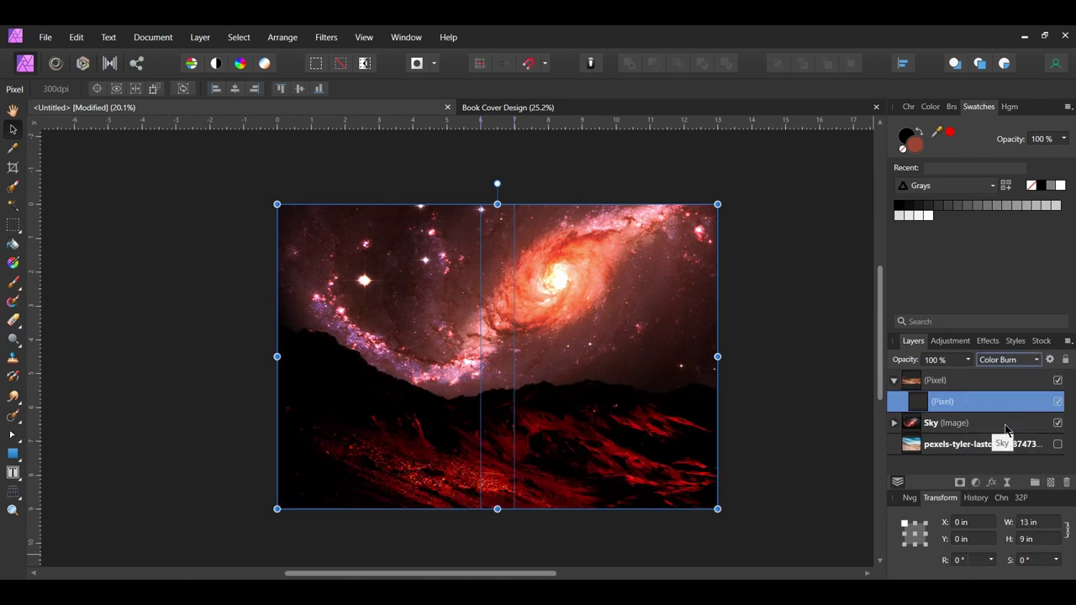
click(967, 359)
drag(970, 373, 930, 373)
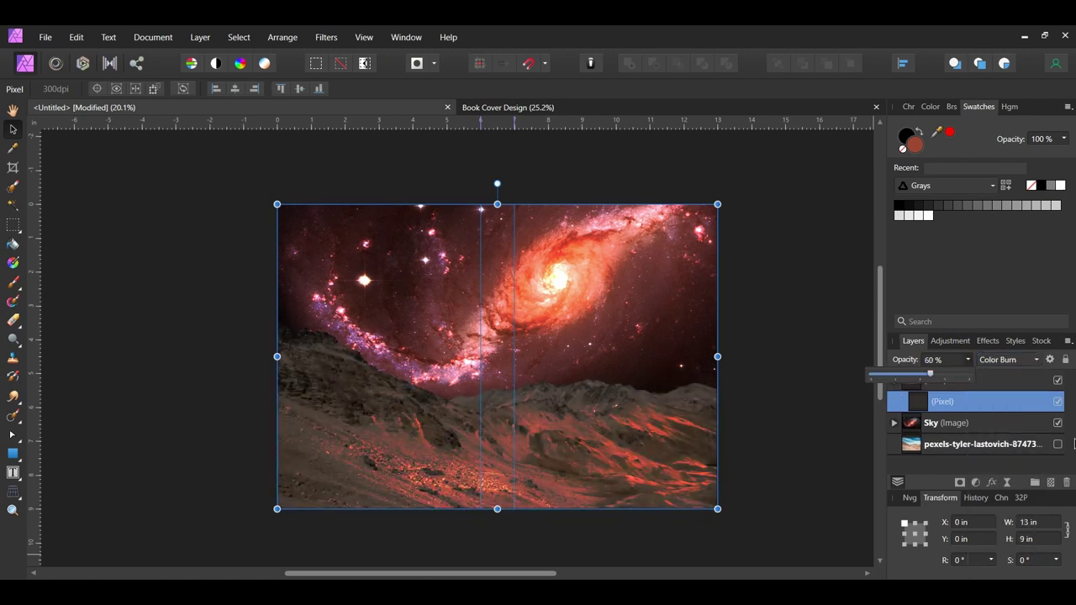
click(1057, 401)
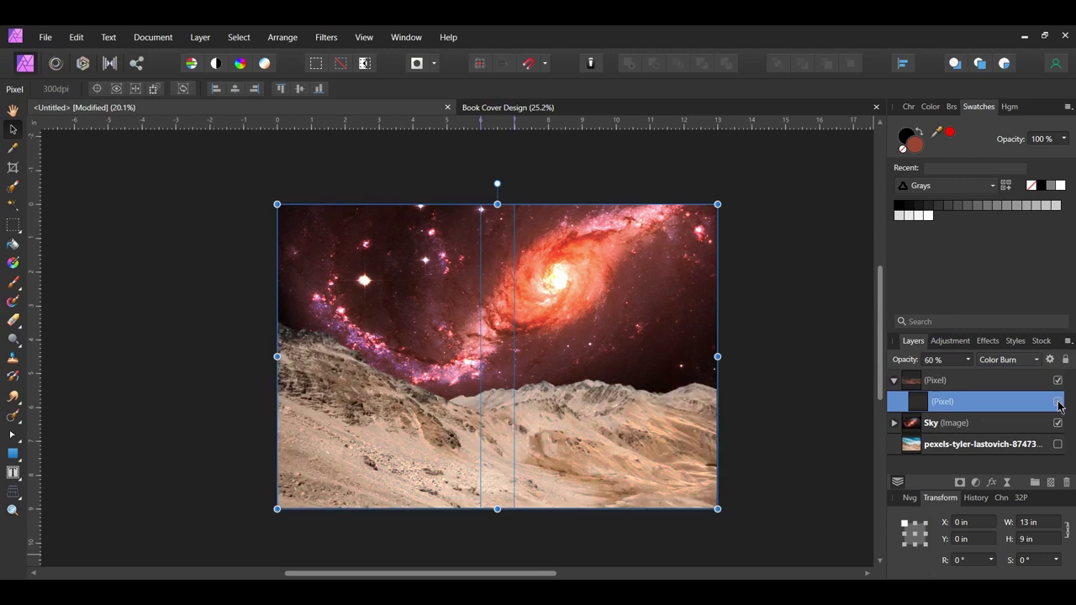
Bring the ufo-gd051d41cd_1920 image into the cover document as a new layer.
click(45, 37)
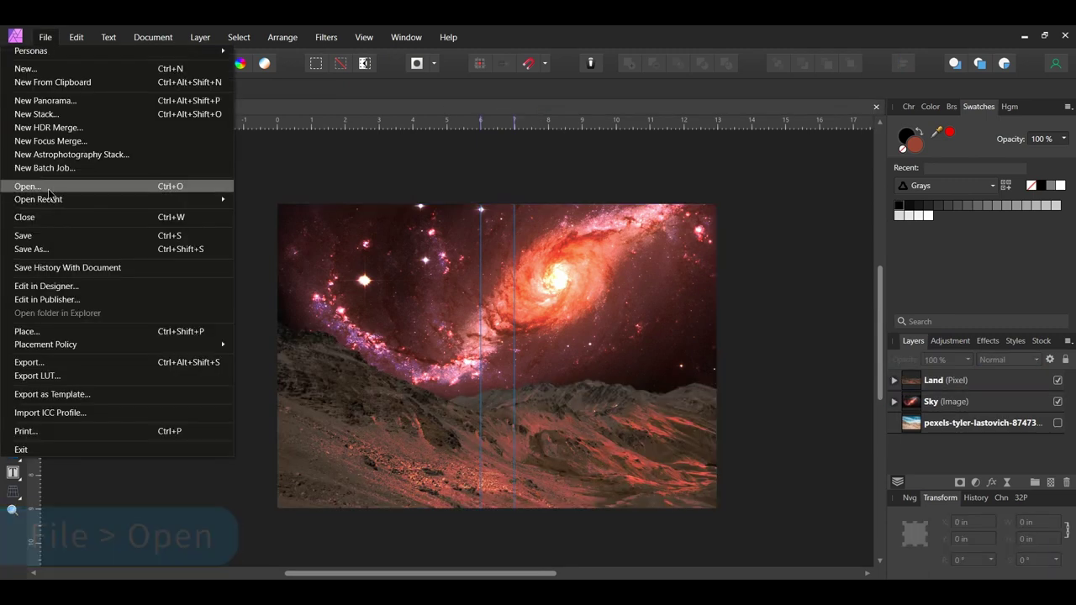
click(47, 189)
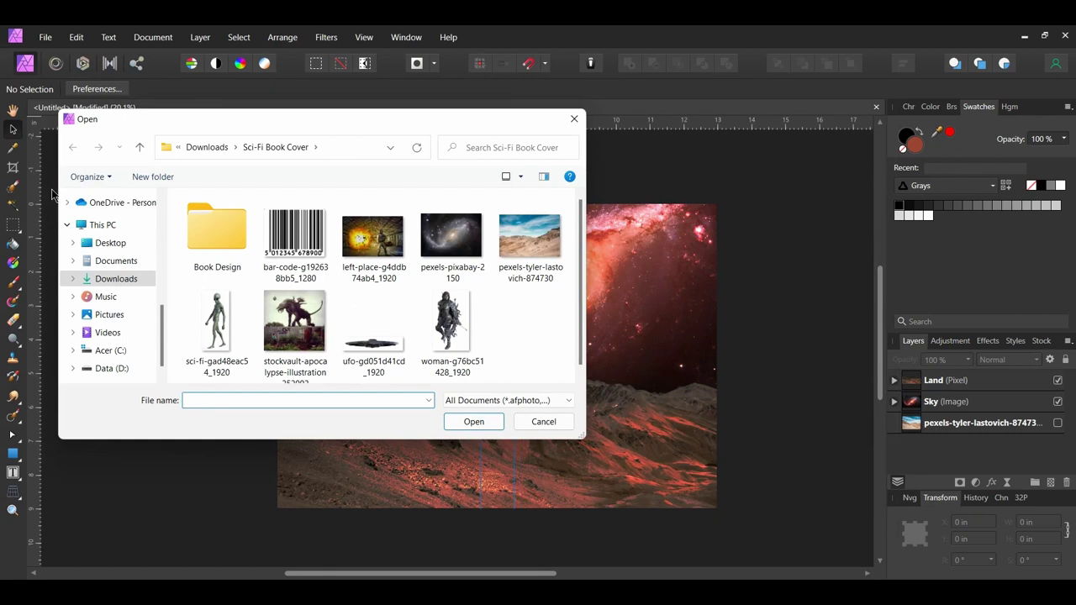
click(377, 336)
click(644, 440)
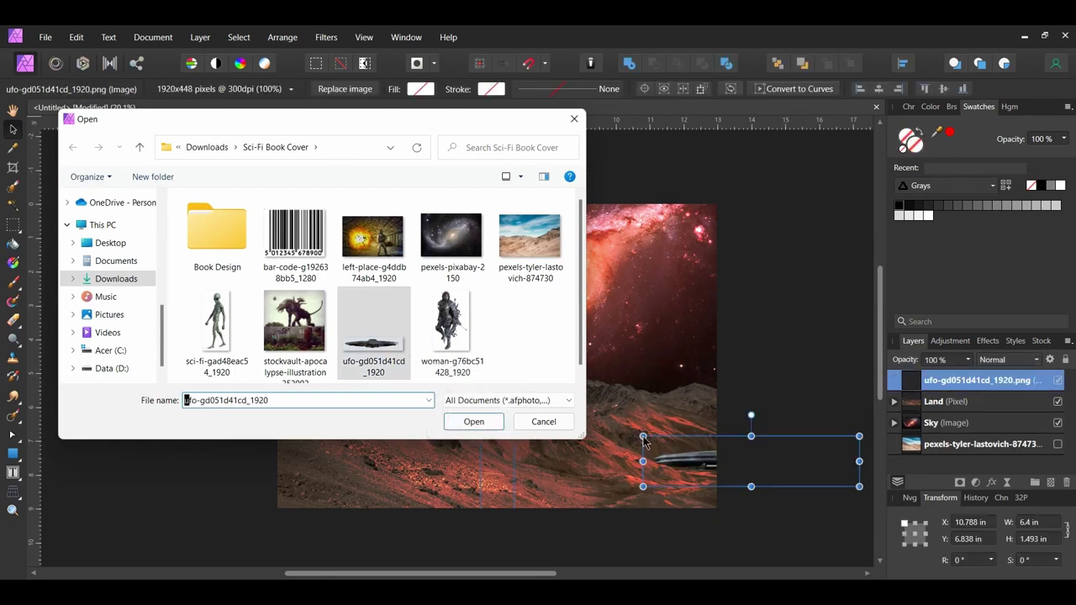
Shrink the UFO to about 1.93 × 0.45 in, rotate it about 13.4°, and position it over the galaxy's bright center.
drag(711, 467, 568, 415)
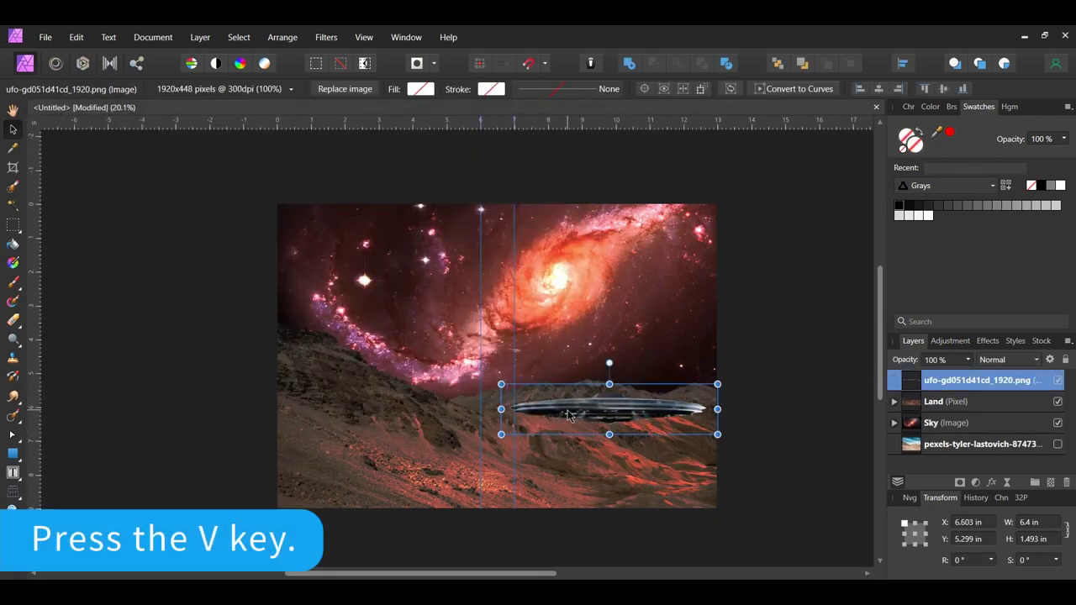
drag(716, 384, 640, 395)
drag(569, 416, 565, 276)
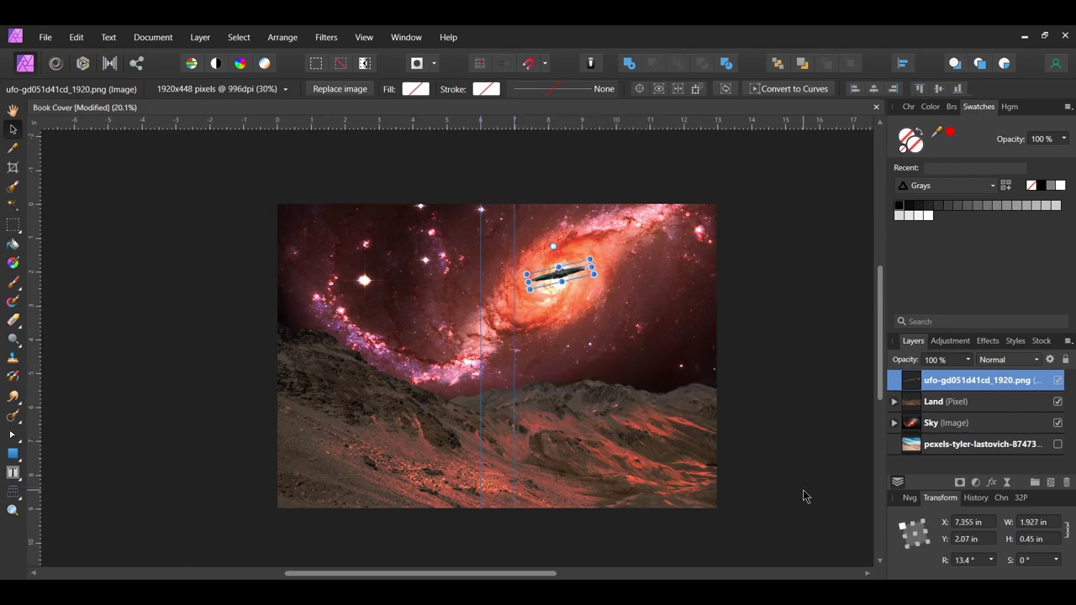
Rename the UFO image layer as Spaceship.
double_click(961, 380)
text(Spaceship)
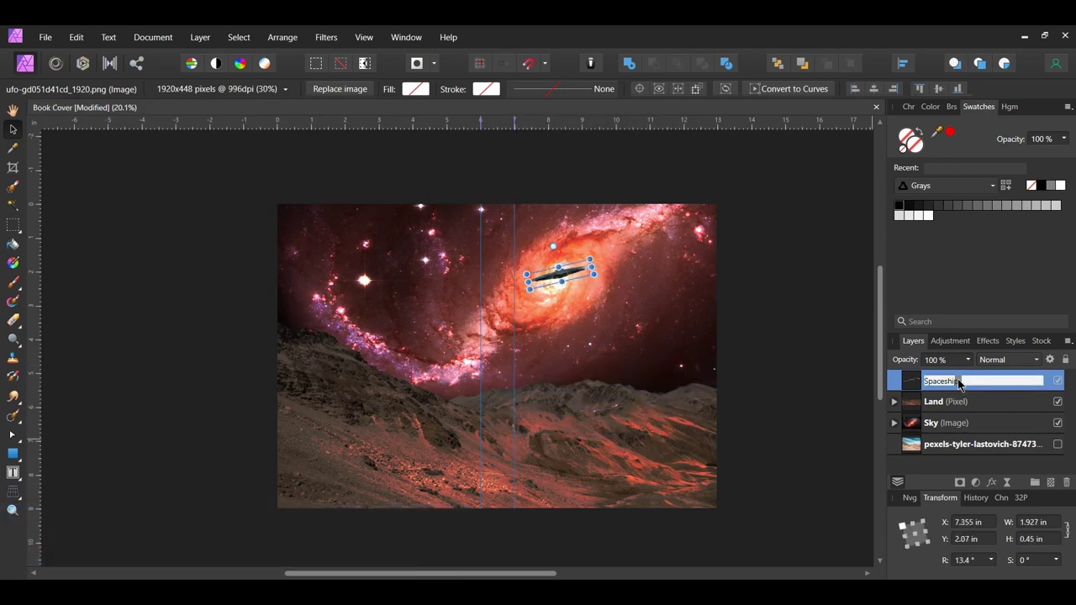
key(Return)
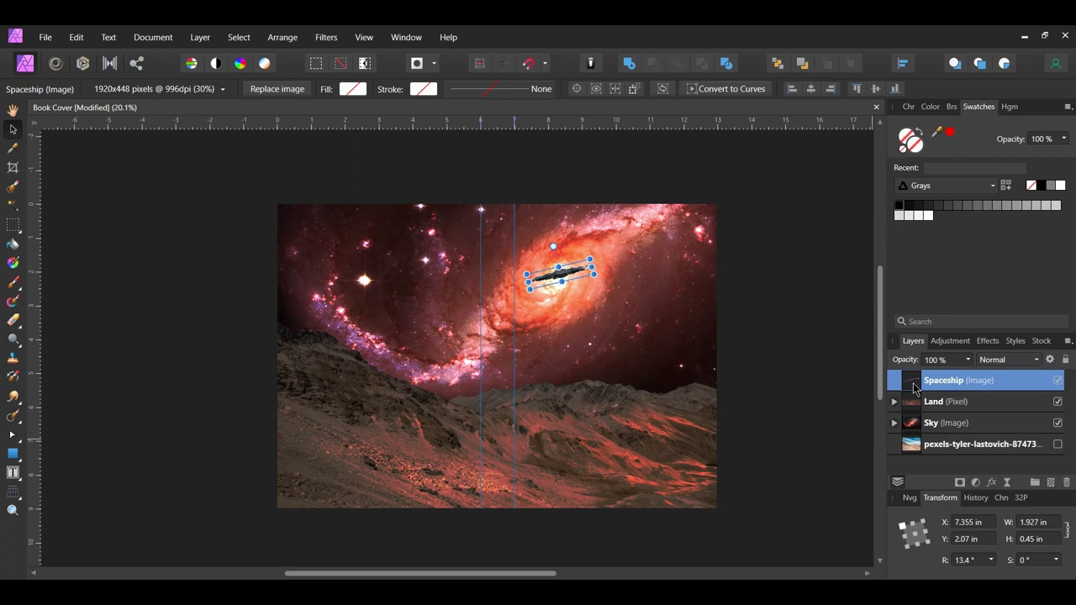
Add a Curves adjustment and nest it inside the Spaceship layer.
click(975, 483)
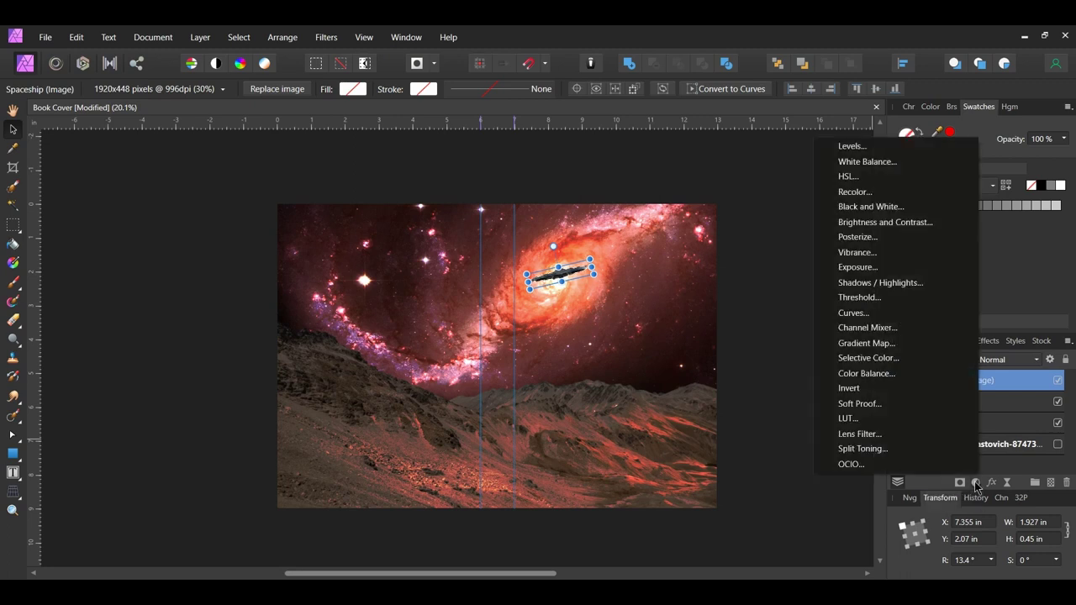
click(935, 313)
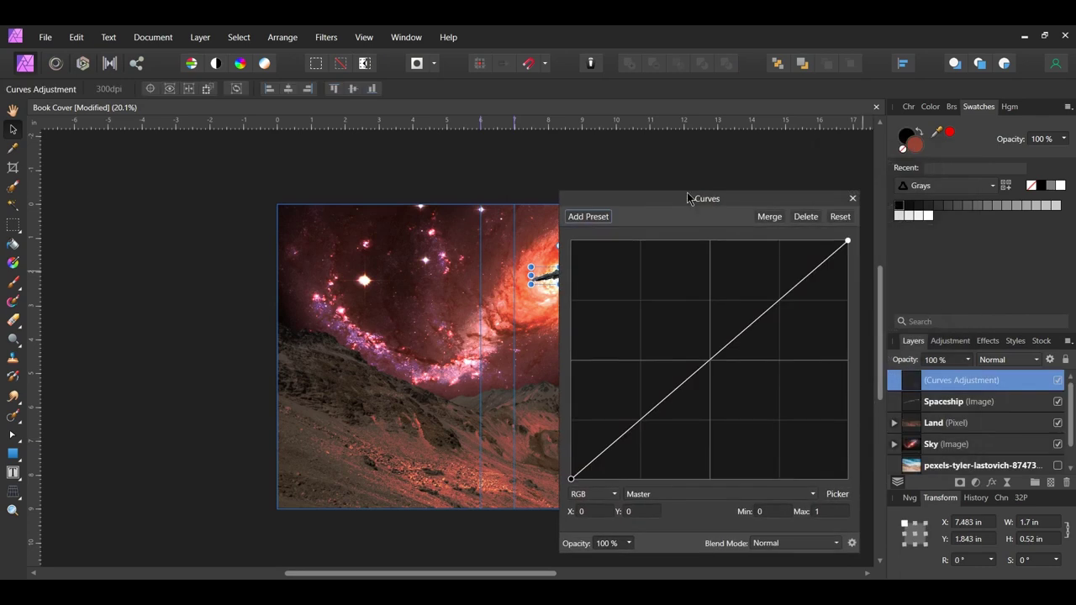
drag(691, 204, 693, 141)
drag(911, 380, 910, 402)
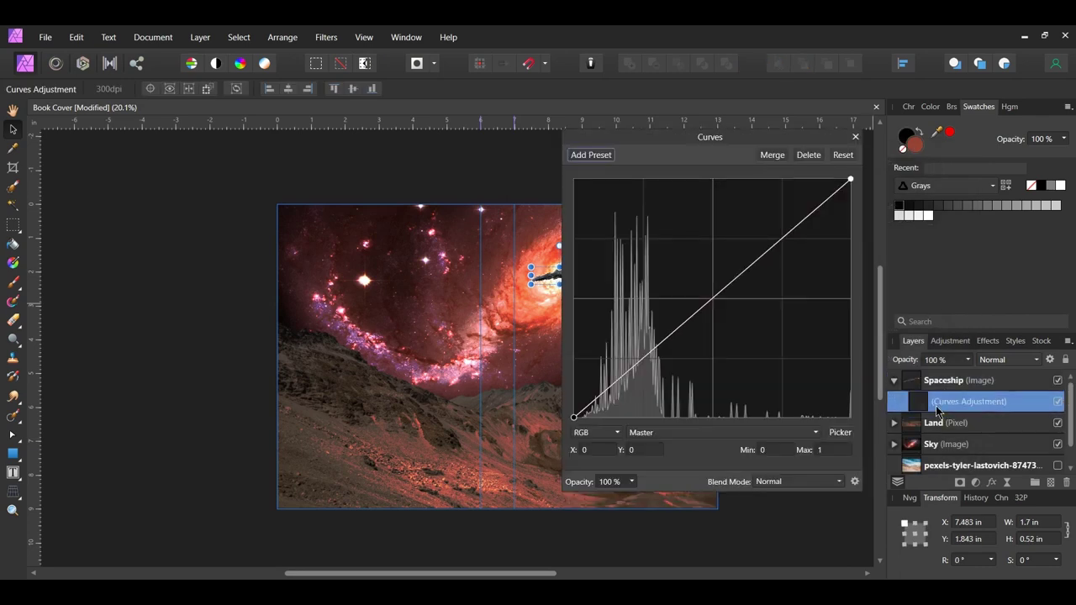
drag(713, 150, 804, 143)
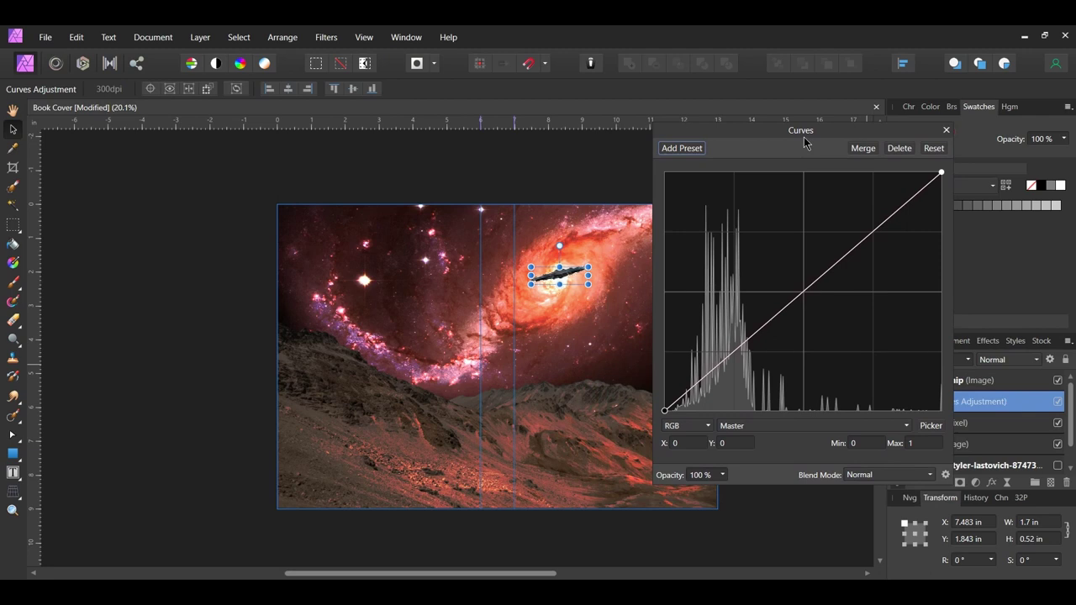
Raise the spaceship curve's midtones, with a shadow point at about X 0.199, Y 0.328 and a highlight point at X 0.782, Y 0.765.
drag(804, 291, 804, 269)
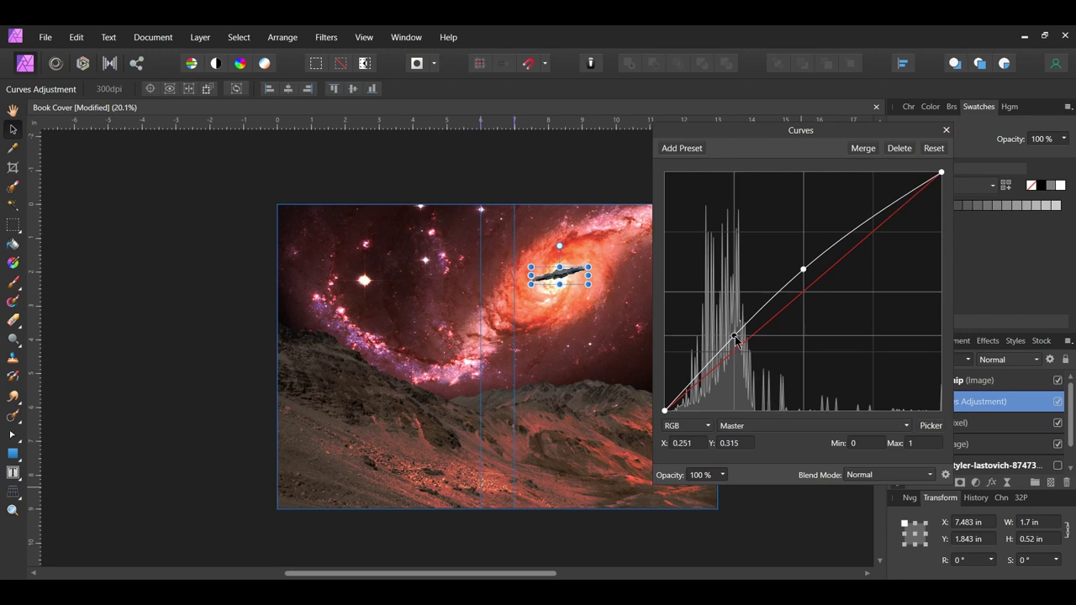
drag(734, 336, 720, 332)
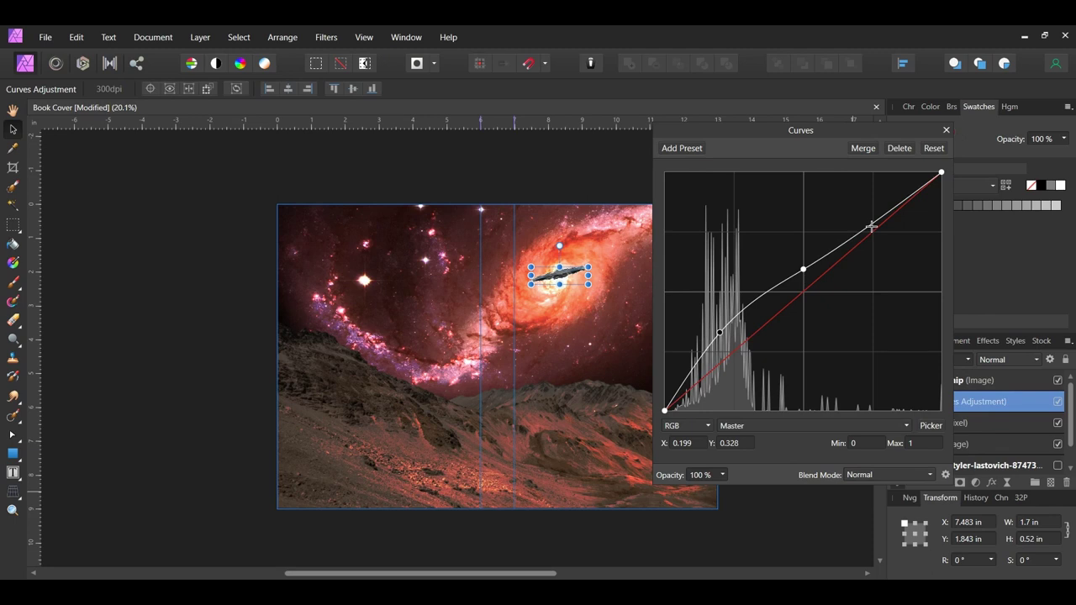
click(871, 227)
drag(873, 230, 882, 231)
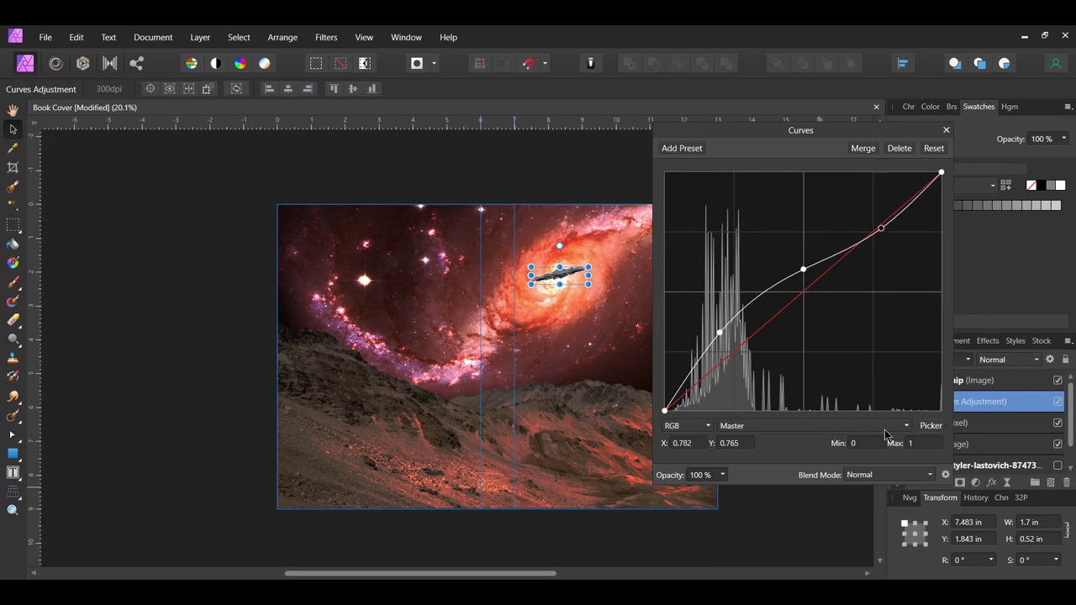
Raise the red channel of the spaceship's curve to about X 0.493, Y 0.619 and clear the selection.
click(906, 426)
click(878, 457)
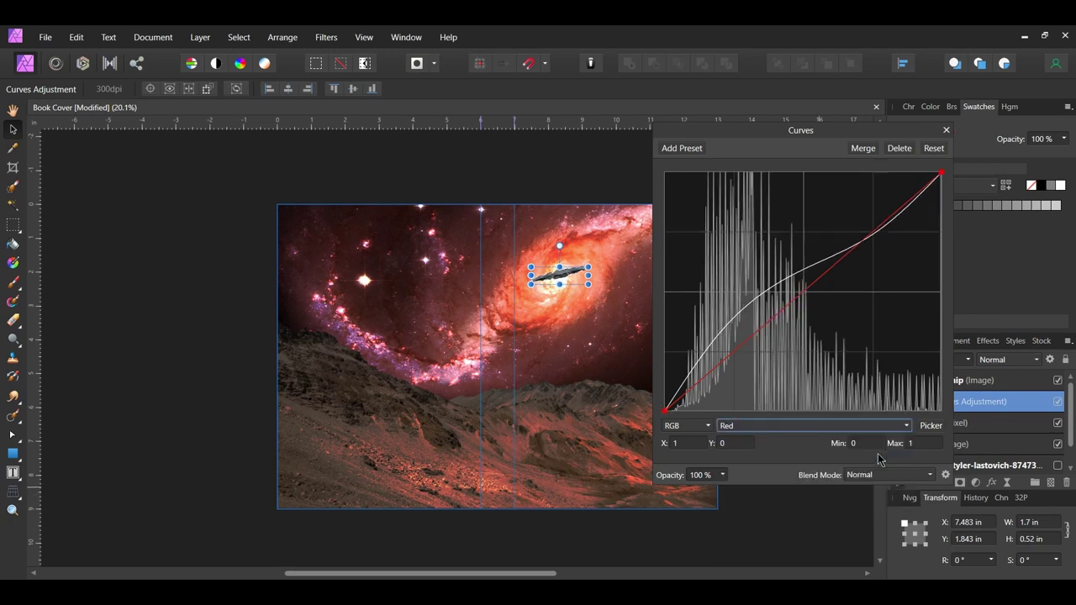
drag(803, 291, 800, 263)
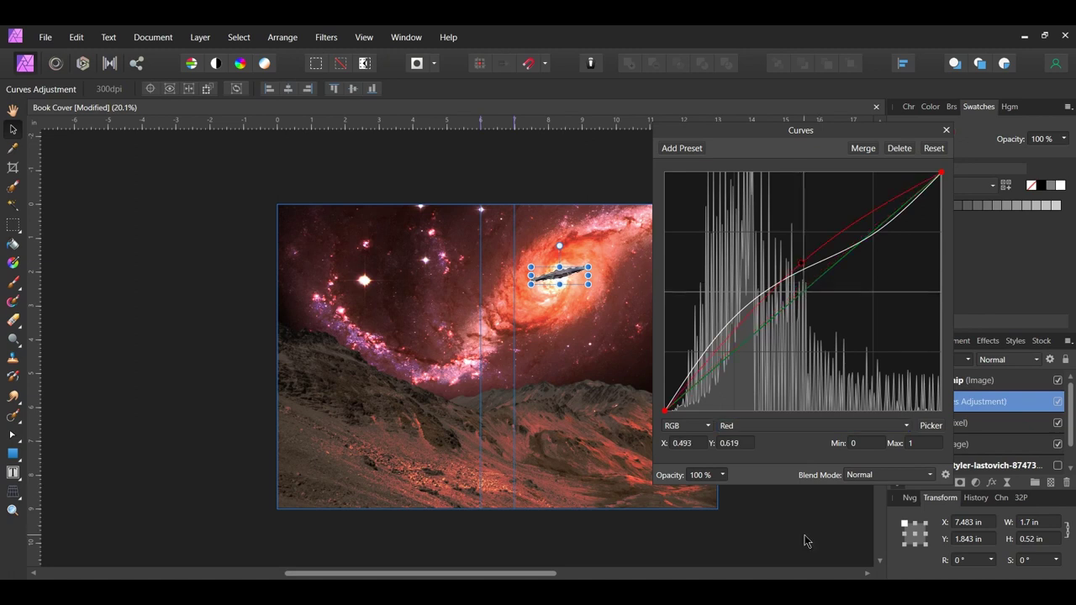
click(945, 132)
key(ctrl+d)
click(894, 381)
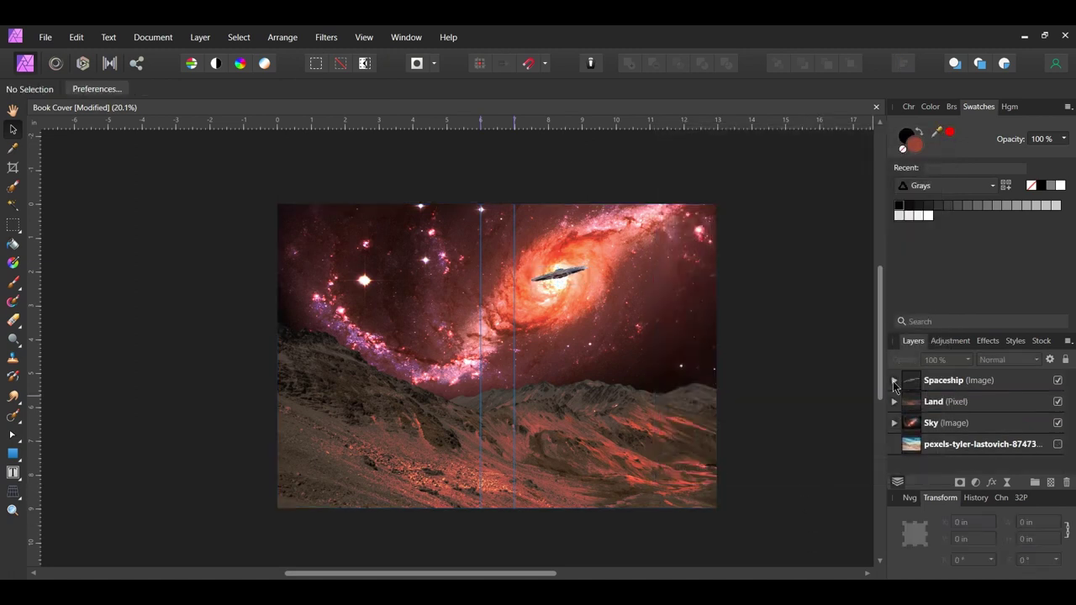
Open the image left-place-g4ddb74ab4_1920 as a separate document.
click(46, 37)
click(58, 187)
click(451, 239)
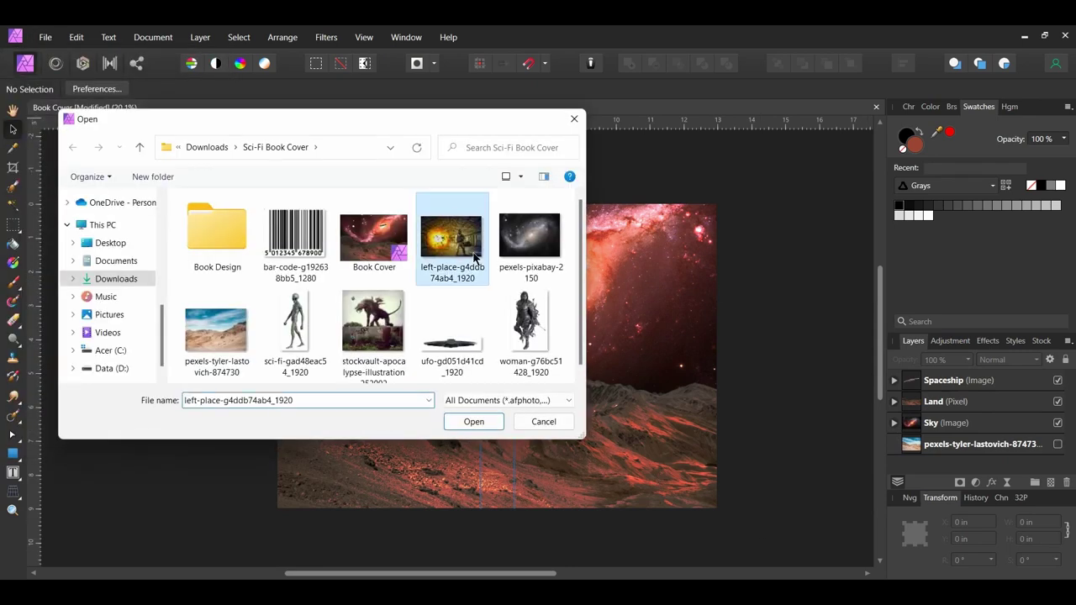
click(473, 421)
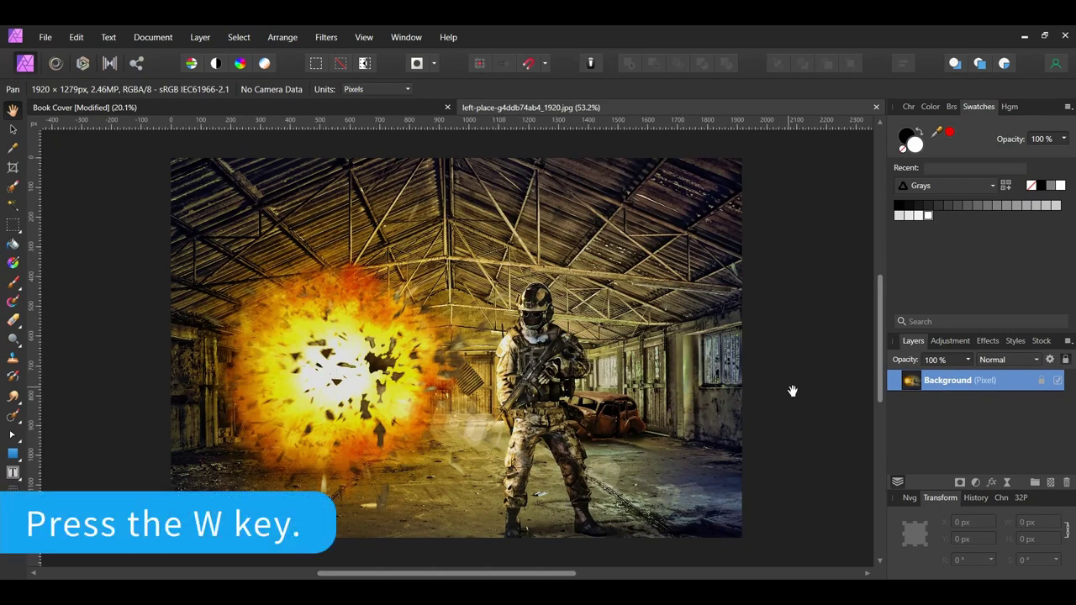
Select the bright yellow core of the explosion with the Selection Brush and reduce the brush width to 24.3 px.
key(w)
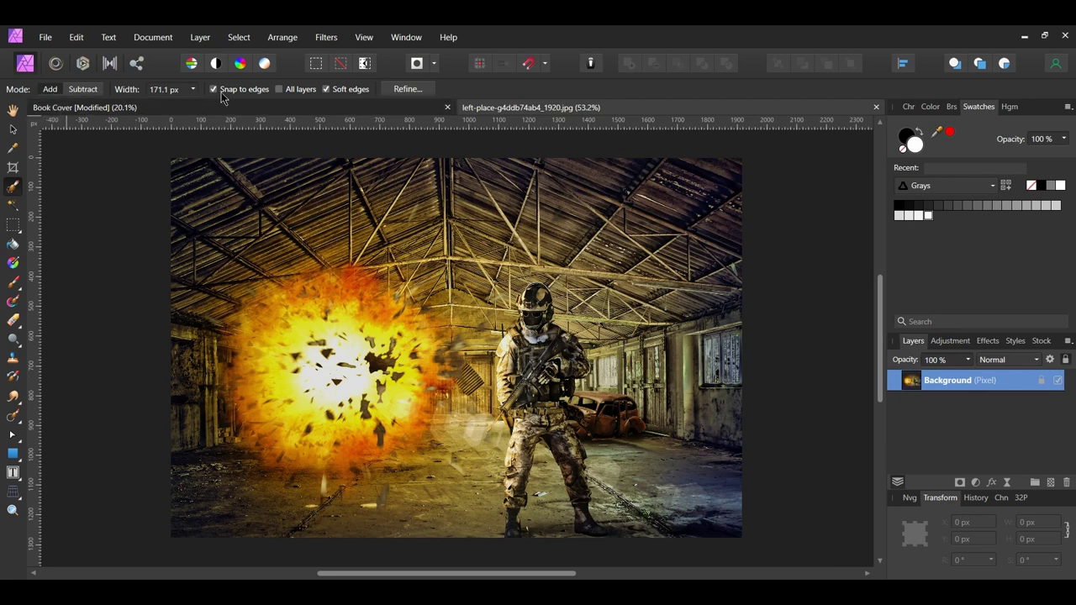
mouse_move(325, 348)
mouse_down()
mouse_move(313, 363)
mouse_move(341, 336)
mouse_move(370, 354)
mouse_move(357, 370)
mouse_move(379, 361)
mouse_move(374, 395)
mouse_move(336, 397)
mouse_move(286, 353)
mouse_move(369, 336)
mouse_move(329, 392)
mouse_up()
scroll(329, 393, up, 3)
key(bracketleft)
key(bracketleft)
key(bracketleft)
key(bracketleft)
key(bracketleft)
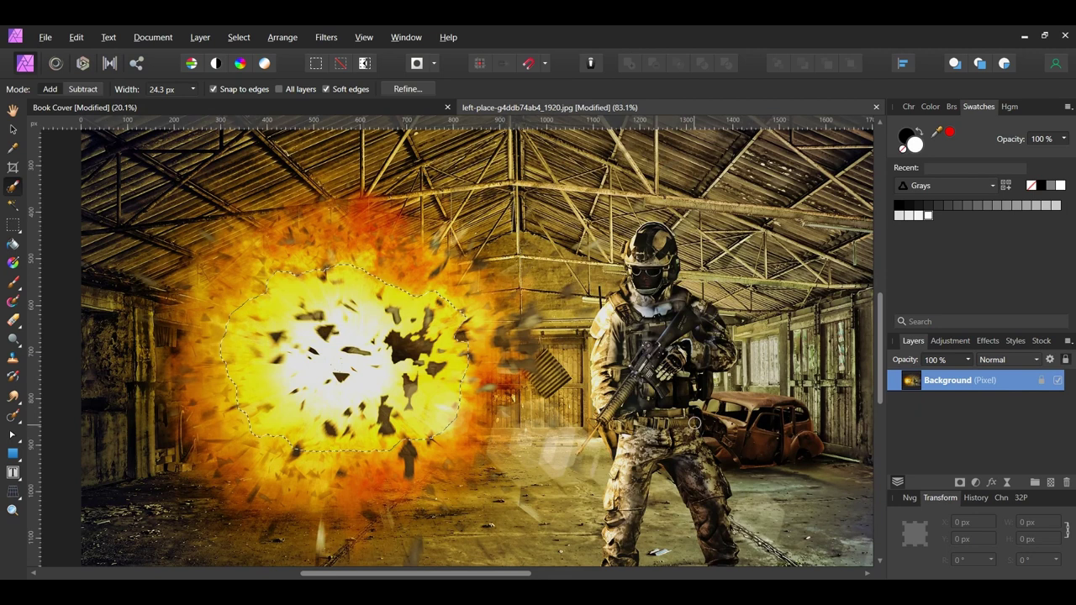
Duplicate the selected explosion core onto its own layer and clear the selection.
key(ctrl+j)
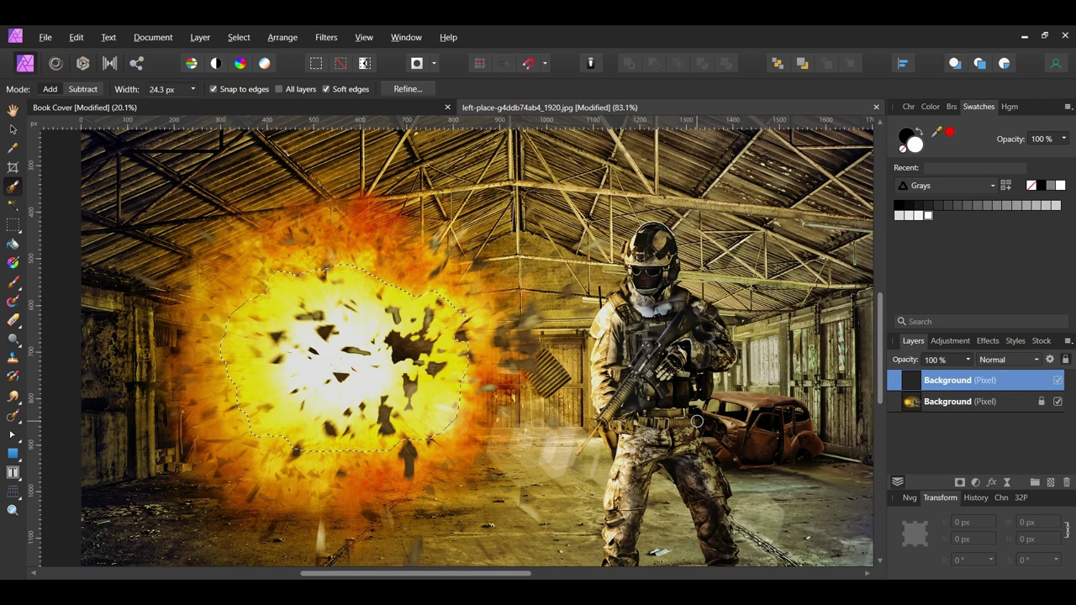
key(ctrl+d)
key(v)
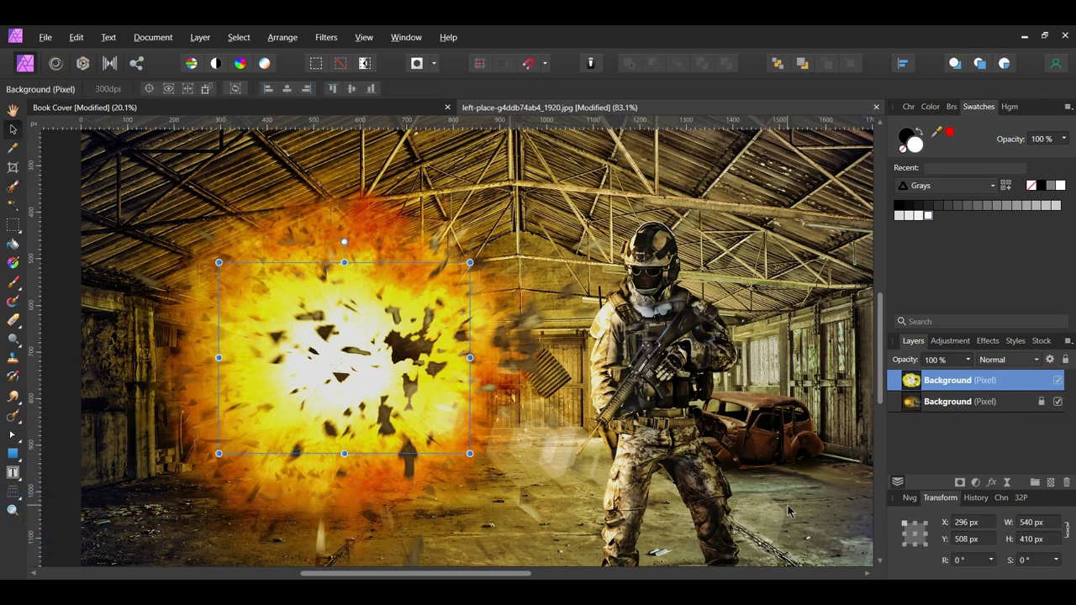
Paste the explosion into the Book Cover document and place it beneath the Spaceship layer, behind the ship, at about 2 × 1.52 in.
click(92, 107)
key(ctrl+v)
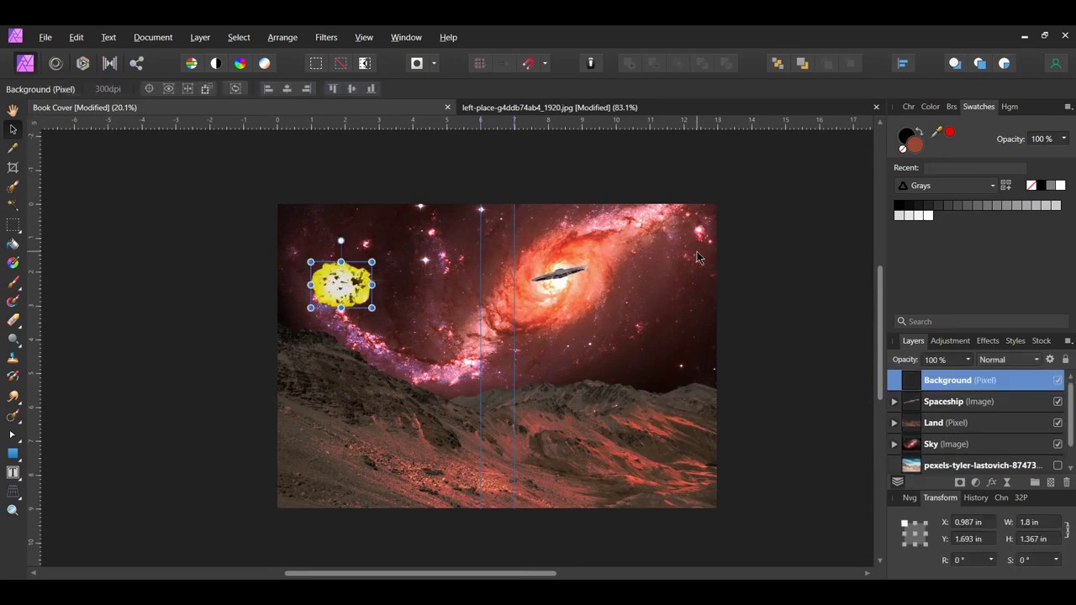
drag(893, 380, 893, 407)
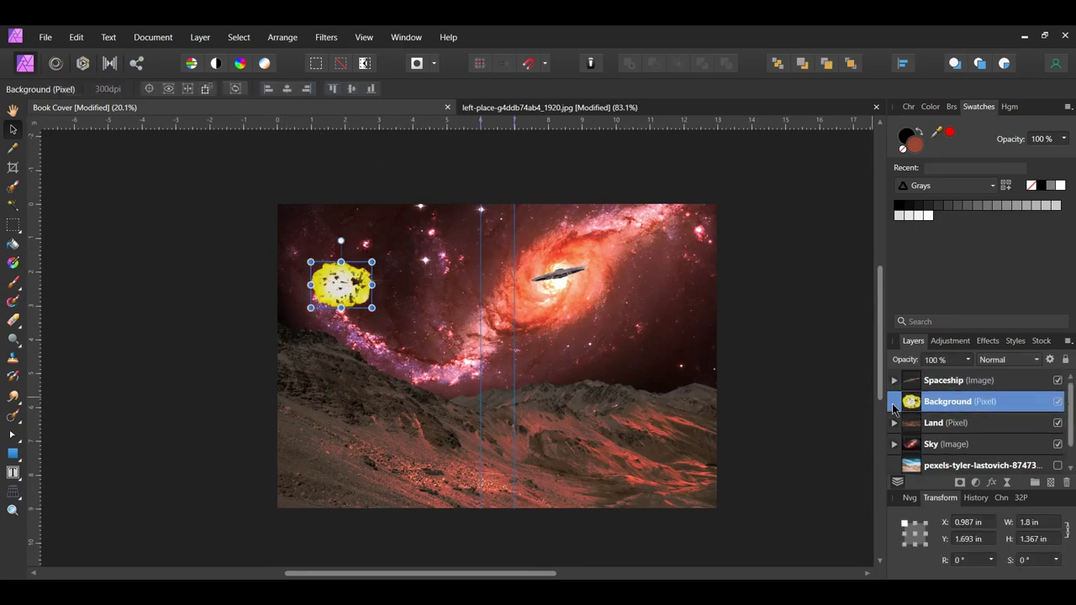
drag(343, 293, 560, 286)
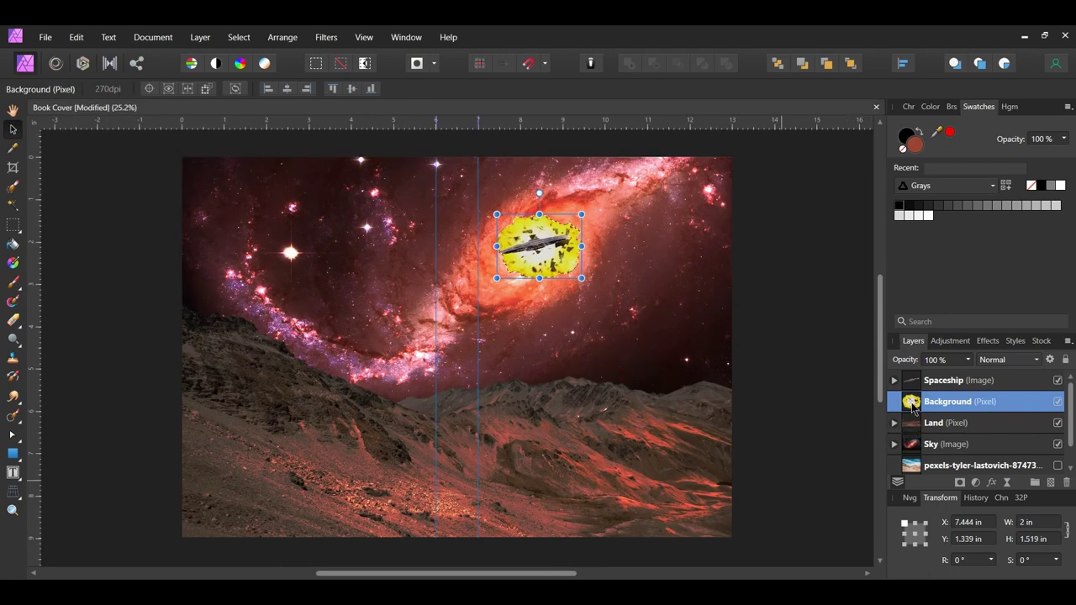
Add a Curves adjustment above the explosion layer and raise its midtones to about X 0.484, Y 0.593.
click(976, 484)
click(925, 313)
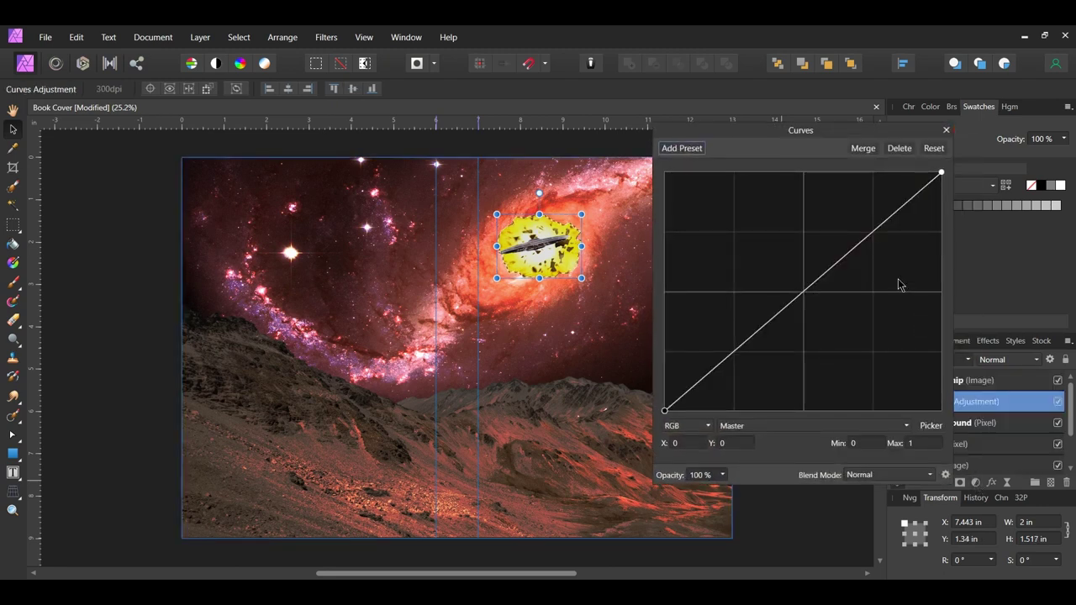
drag(803, 291, 798, 268)
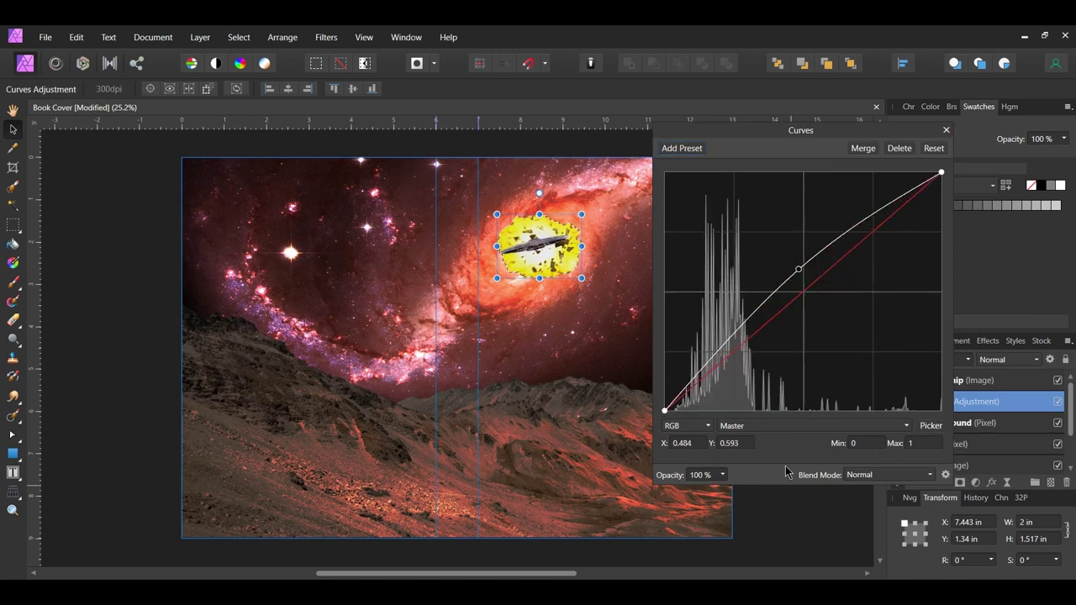
Raise the curve's red channel with points including X 0.205, Y 0.33 and X 0.744, Y 0.845, and nest the adjustment inside the explosion's layer.
click(840, 426)
click(849, 458)
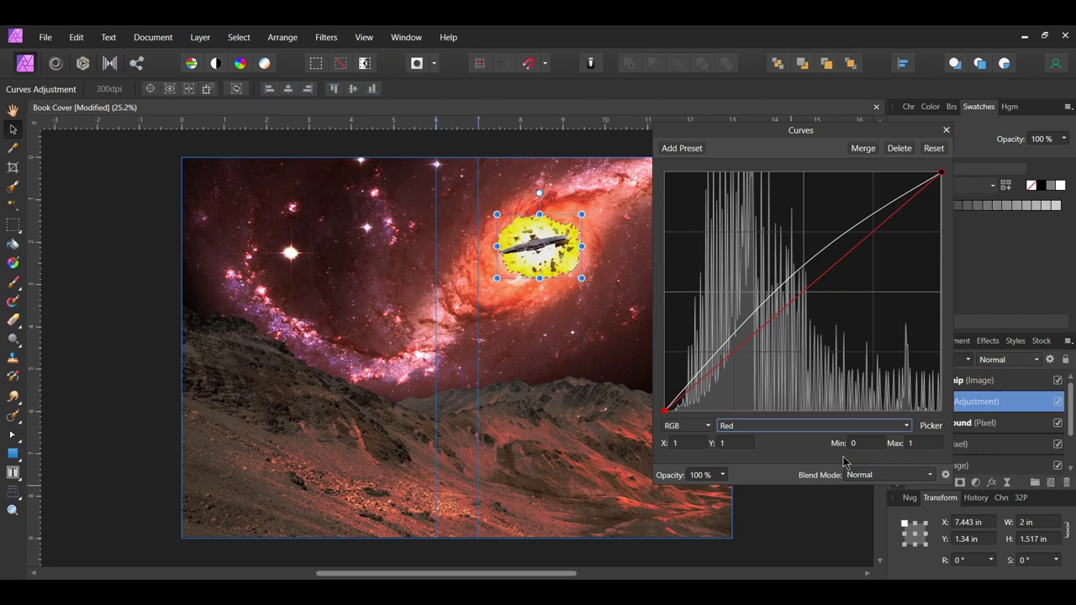
drag(700, 380, 721, 333)
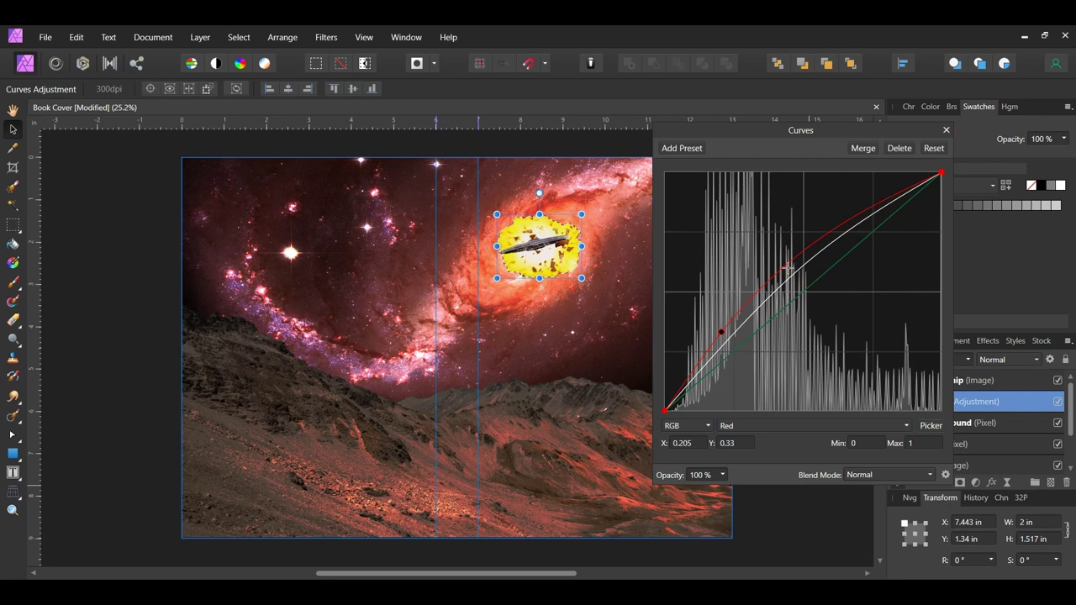
drag(787, 263, 802, 253)
click(866, 215)
drag(868, 220, 860, 193)
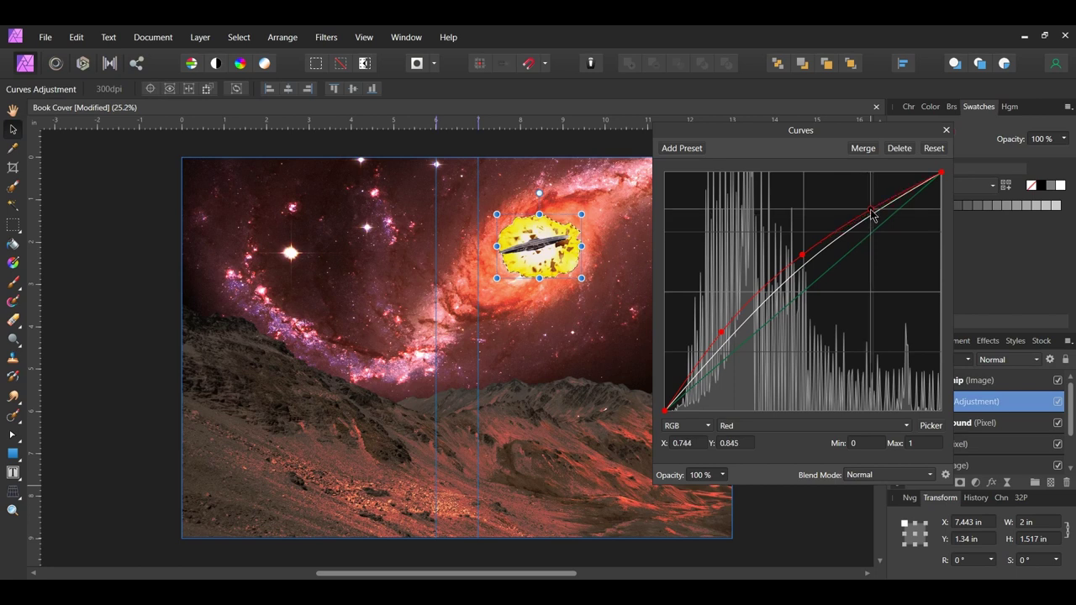
click(945, 131)
drag(893, 406, 933, 431)
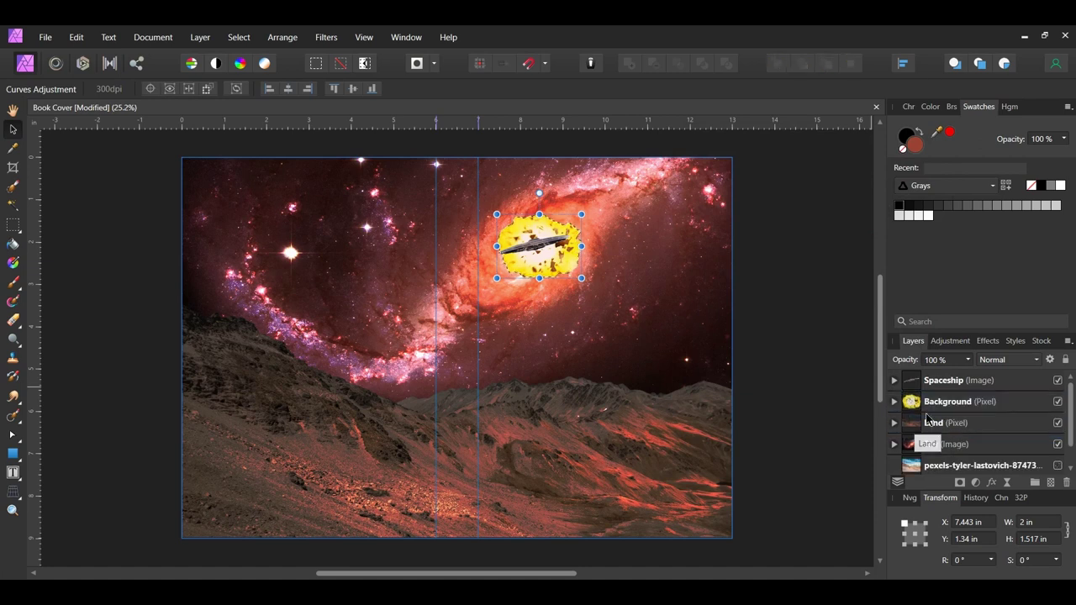
Rename the explosion's layer as Explosion and set its blend mode to Color Burn.
double_click(943, 405)
text(Explosion)
key(Return)
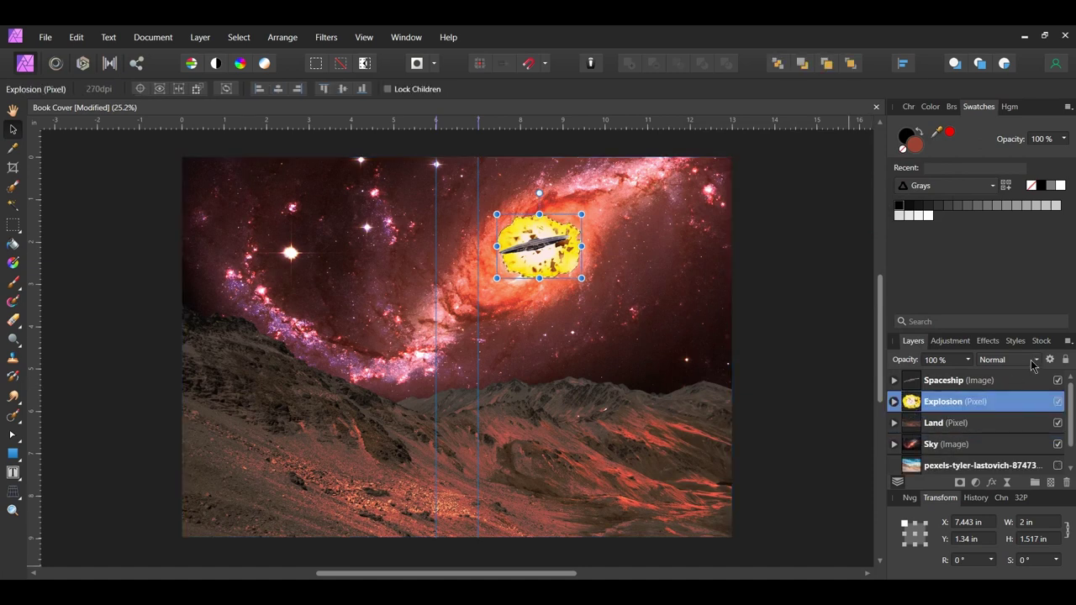
click(1033, 361)
click(1005, 427)
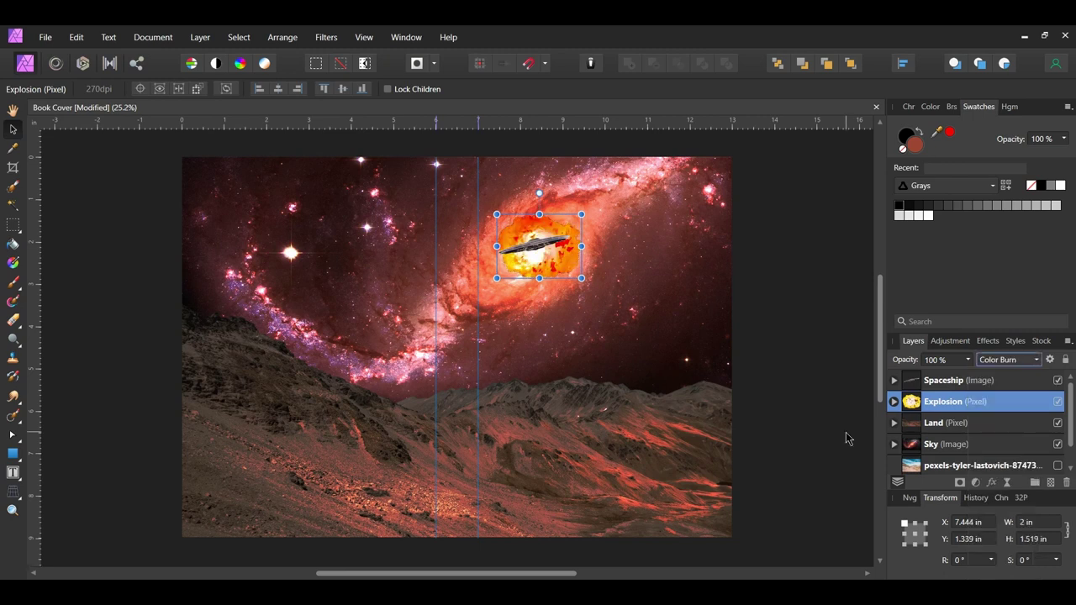
Place the image woman-g76bc51428_1920 on the cover and move it to about X 8.24 in, Y 2.435 in.
click(46, 37)
click(51, 184)
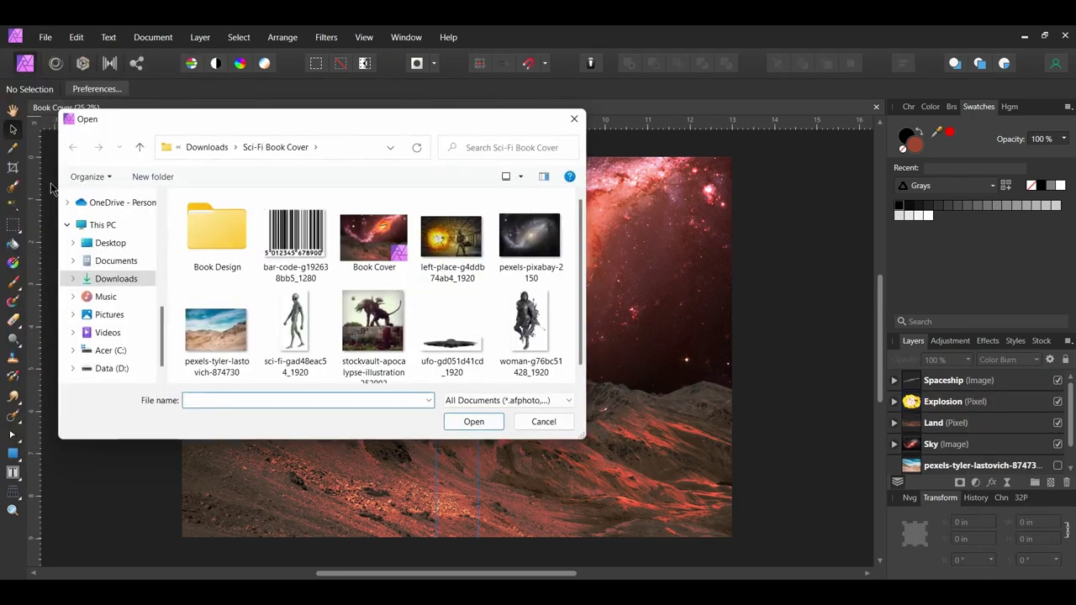
click(529, 328)
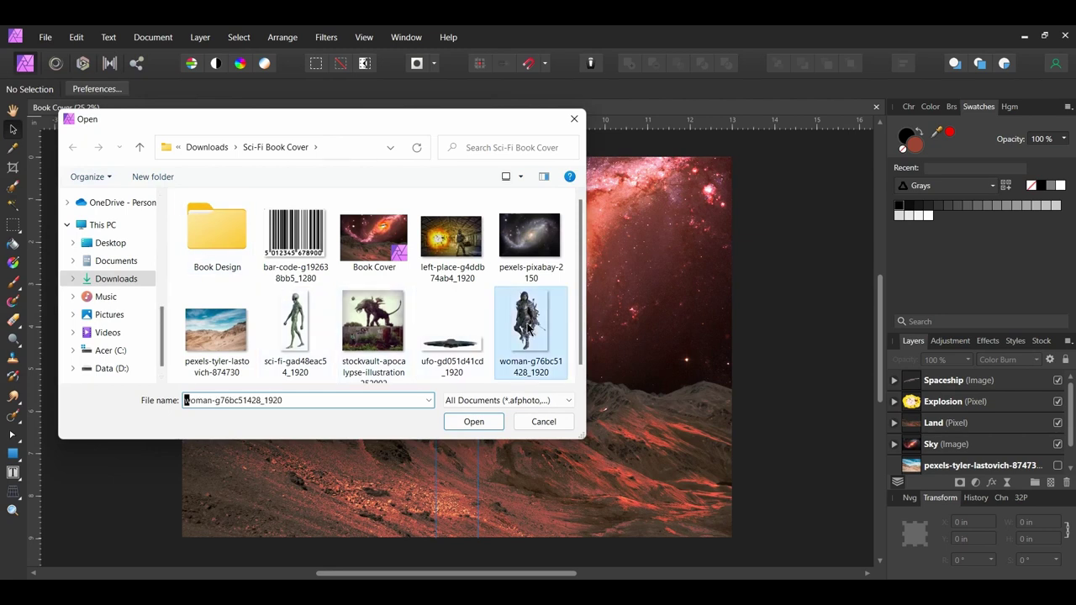
click(630, 390)
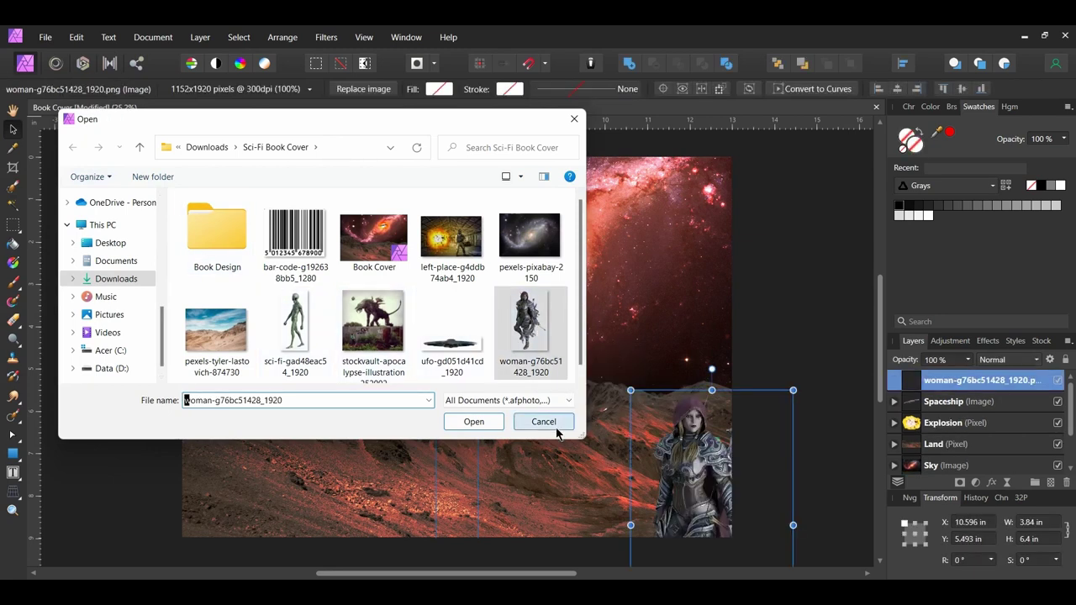
drag(689, 504, 589, 375)
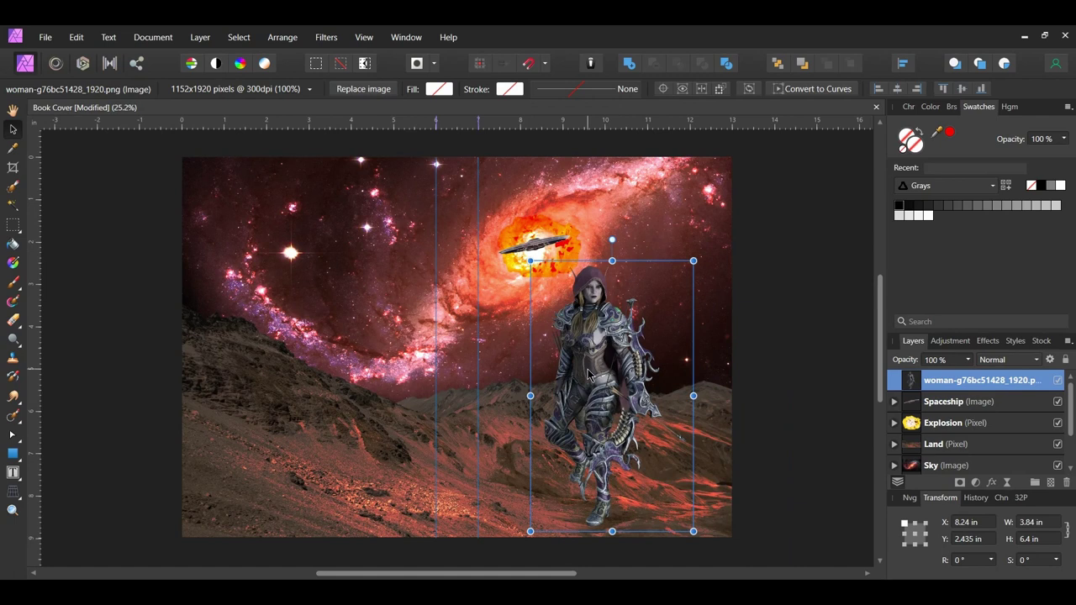
Flip the woman image horizontally and enlarge it proportionally to about 5.52 in wide.
right_click(589, 375)
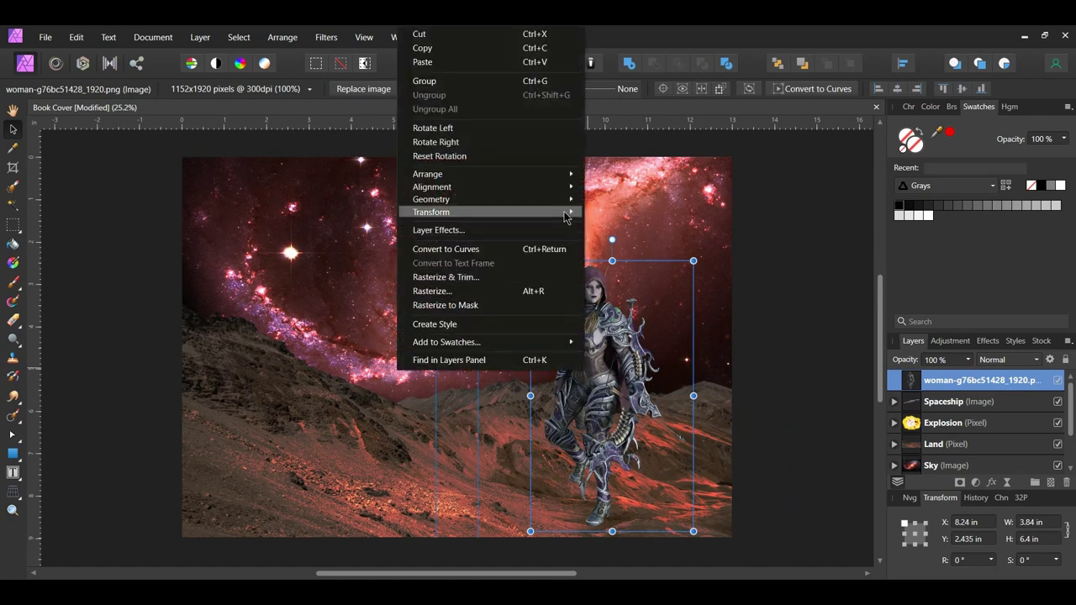
mouse_move(567, 215)
click(383, 245)
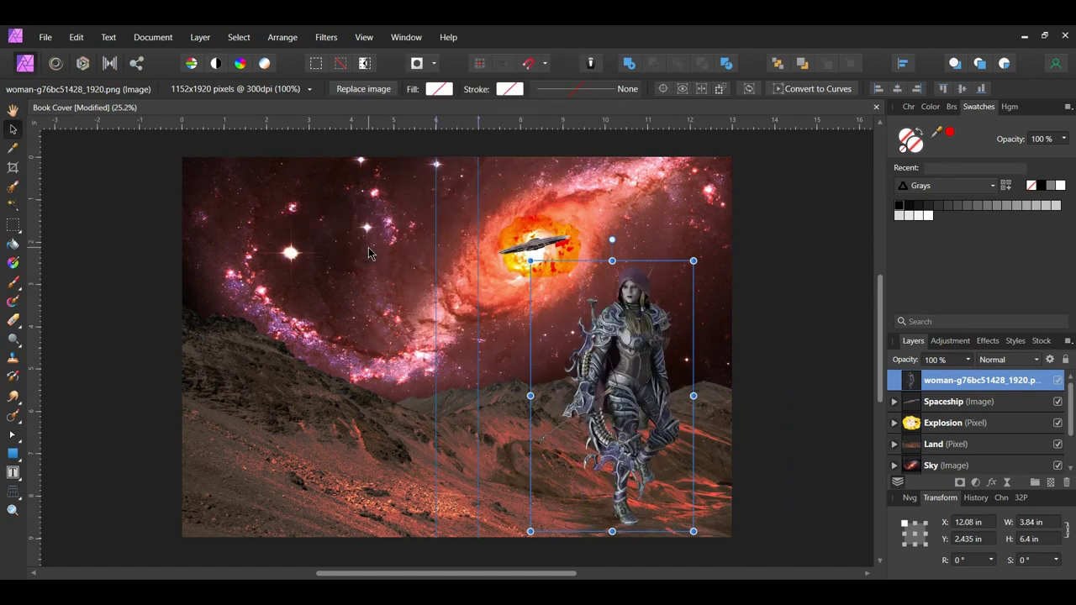
drag(693, 261, 721, 214)
click(865, 524)
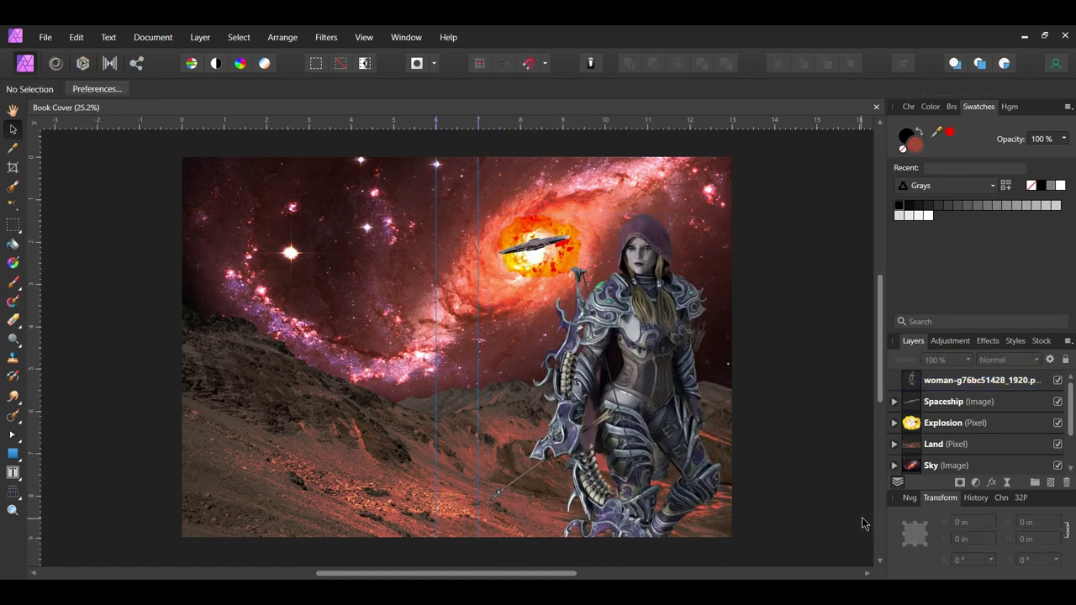
Rasterize the woman's layer and load its outline as a selection.
click(914, 382)
ctrl+click(914, 383)
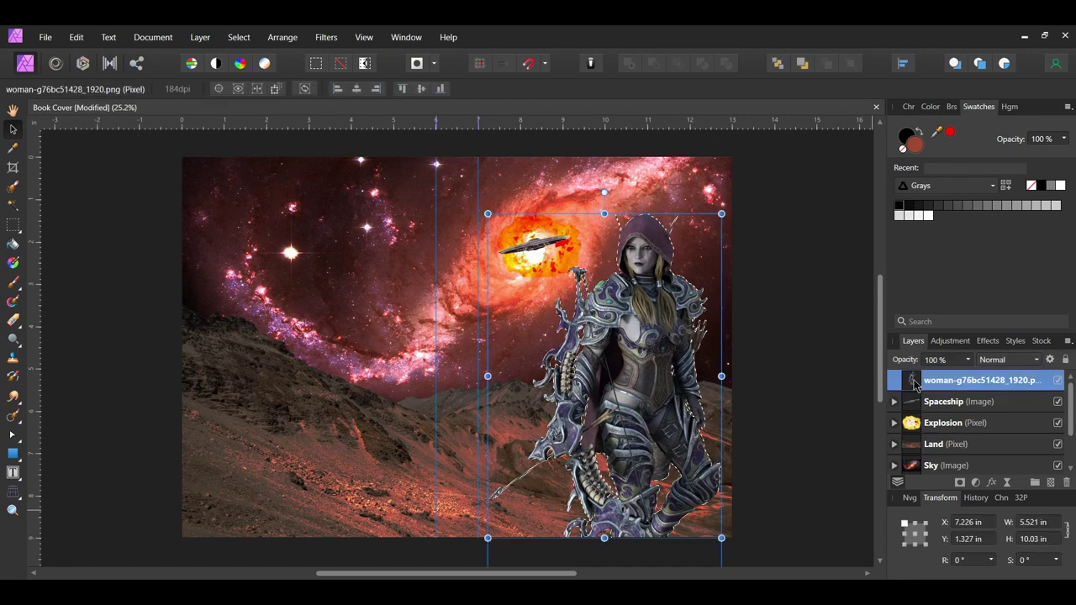
Add a Curves adjustment to the selected woman and lower its midtones to about X 0.517, Y 0.473.
click(975, 482)
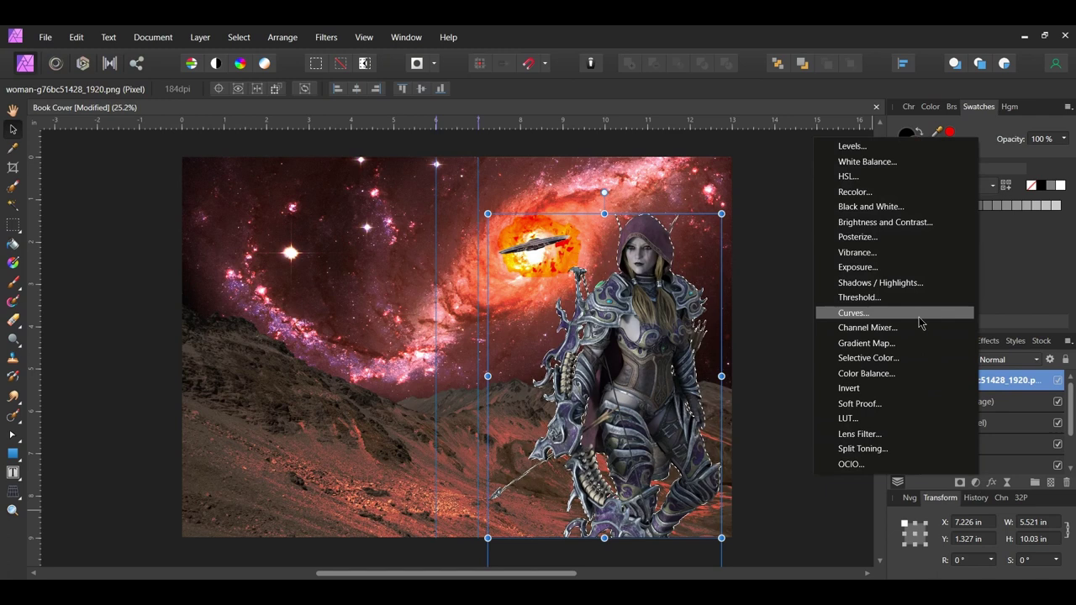
click(919, 316)
drag(785, 143, 878, 124)
drag(897, 271, 902, 278)
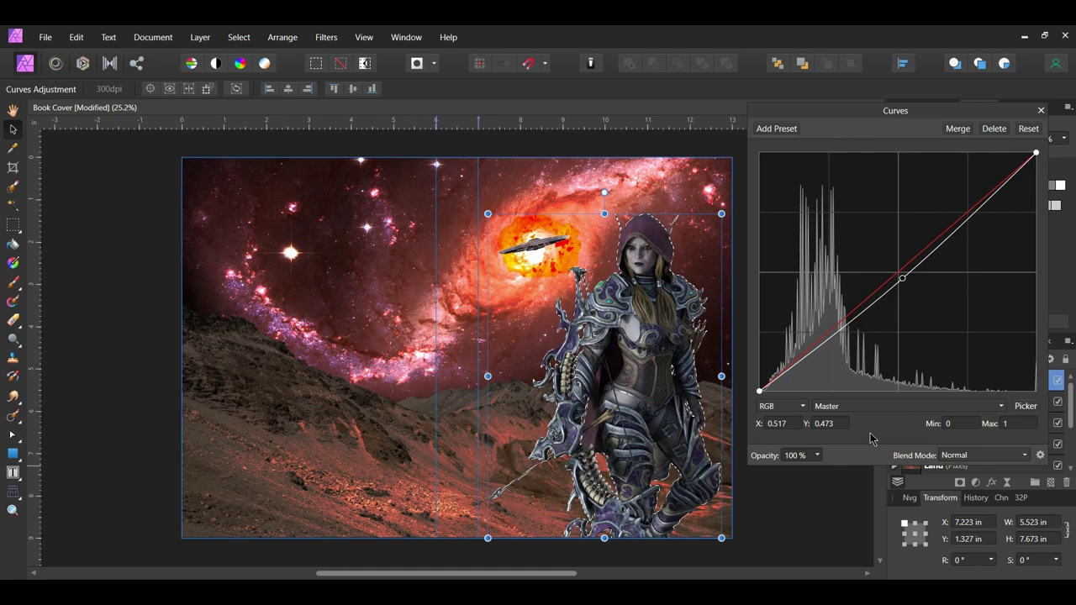
Shape the red channel of the woman's curve with points at about X 0.484, Y 0.607 and X 0.784, Y 0.751.
click(882, 406)
click(882, 441)
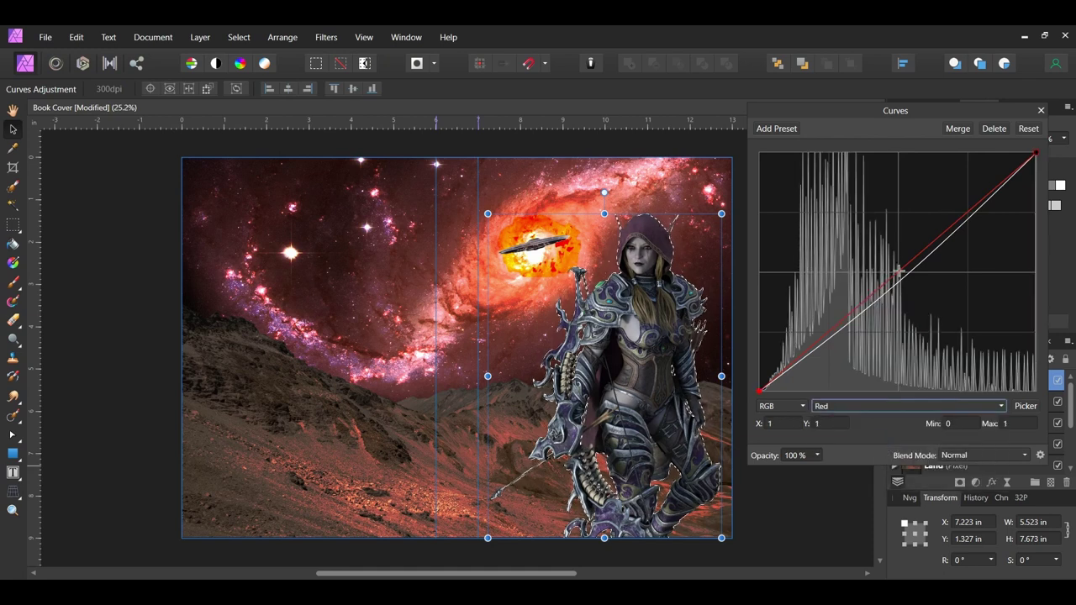
drag(898, 271, 892, 247)
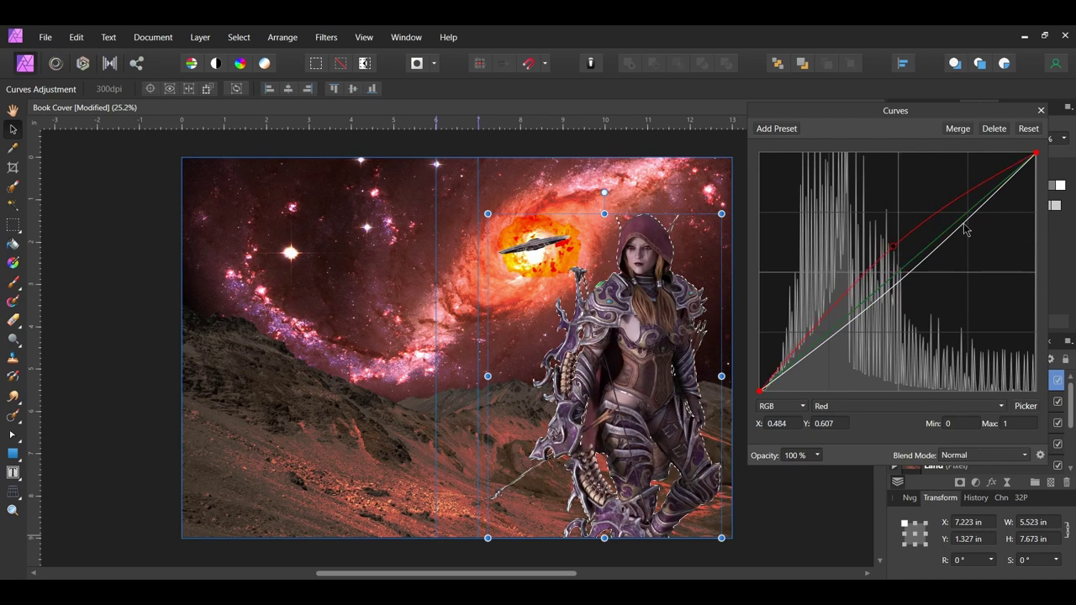
click(967, 194)
drag(969, 200, 975, 212)
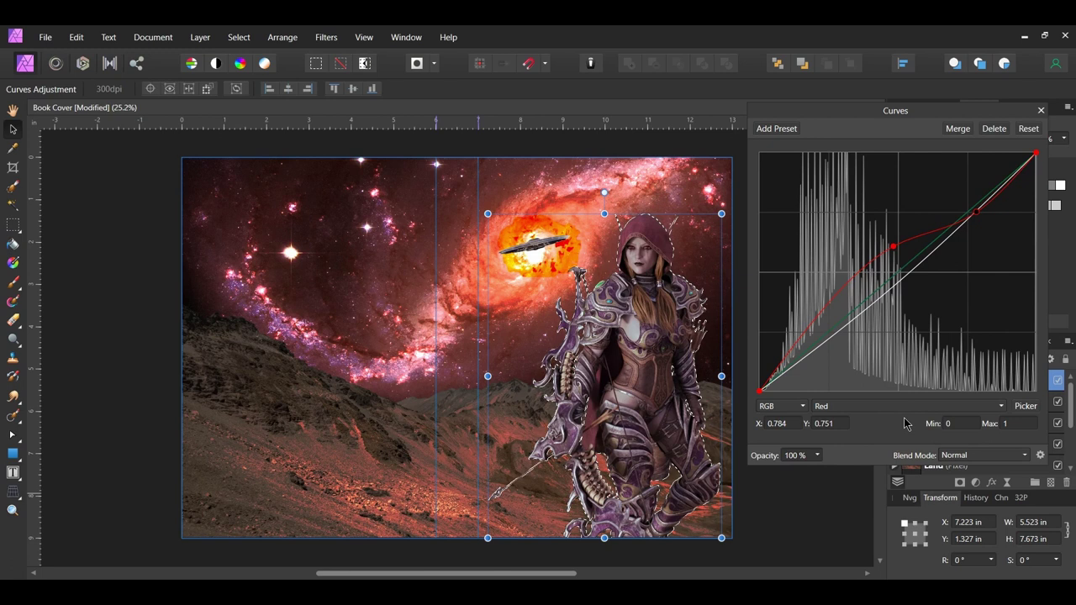
Nest the Curves adjustment inside the woman's layer and clear the selection.
click(1040, 111)
drag(958, 380, 938, 408)
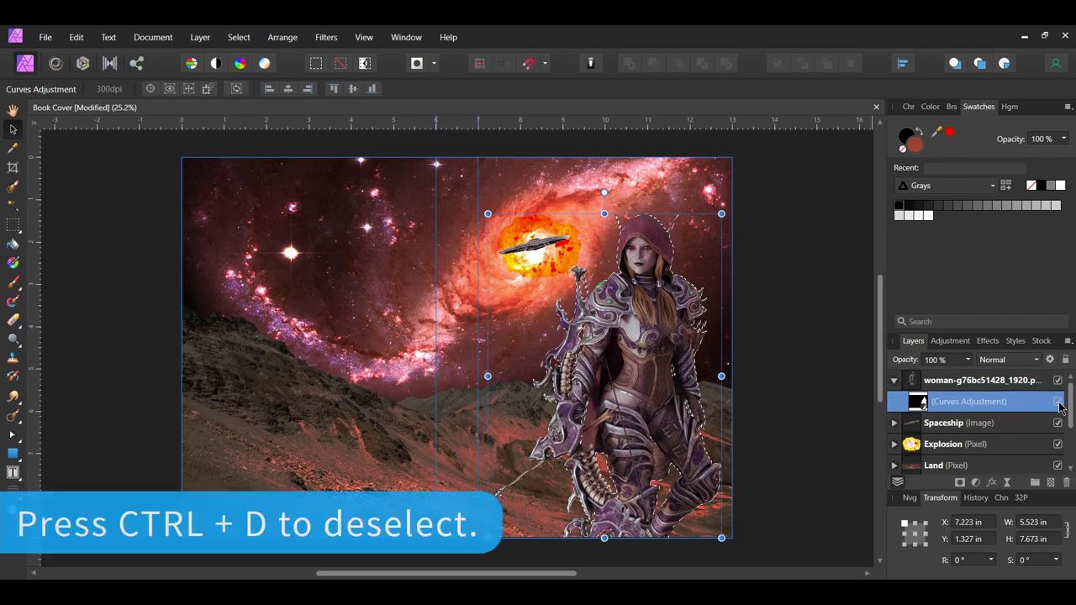
key(ctrl+d)
key(ctrl+d)
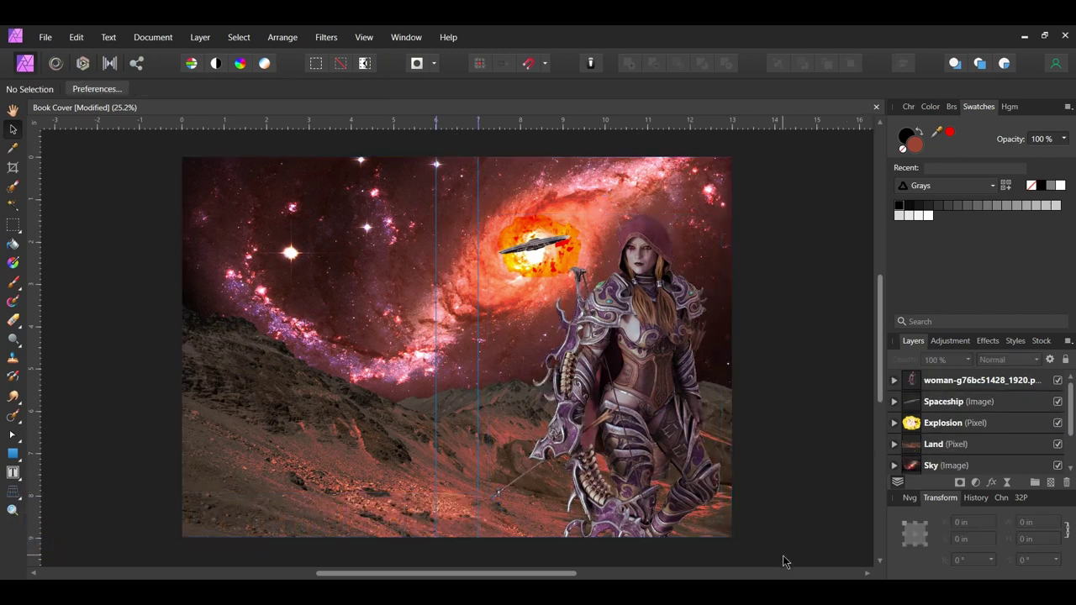
Save the book cover and place the alien image above the ridge near the spine guides at about 0.994 × 2.191 in.
click(46, 37)
click(53, 183)
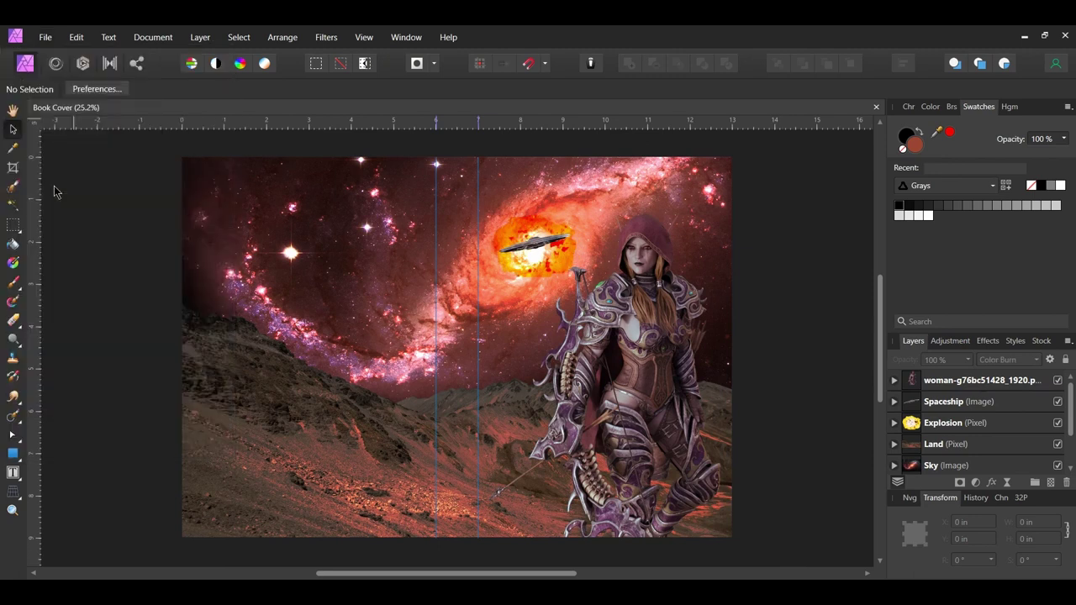
click(295, 329)
drag(295, 329, 503, 328)
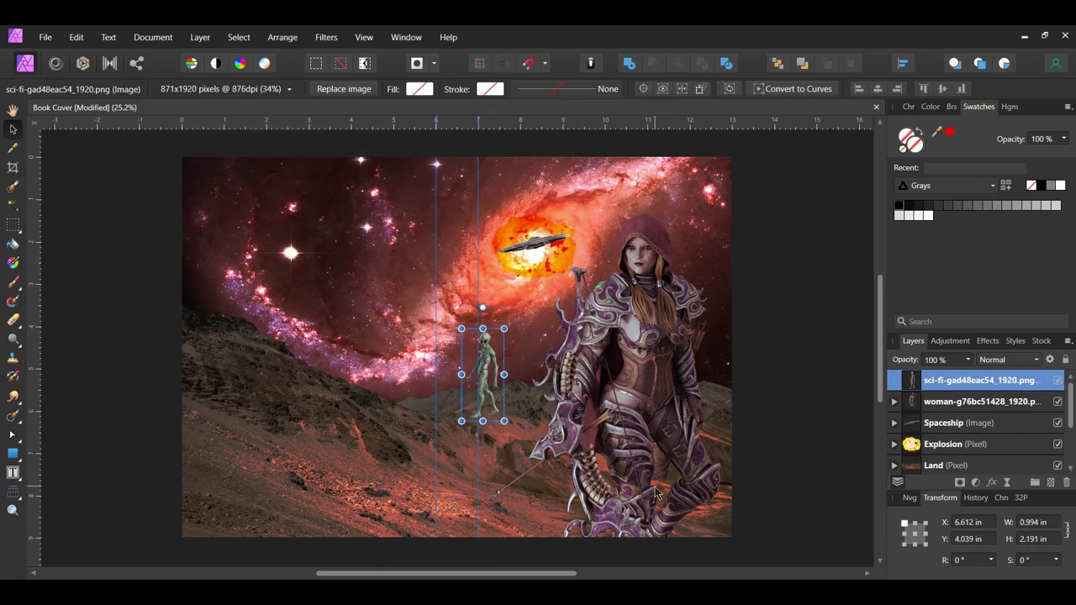
Flip the alien horizontally at about X 7.224 in, Y 3.53 in beside the woman, and move its layer below hers.
right_click(486, 370)
mouse_move(473, 215)
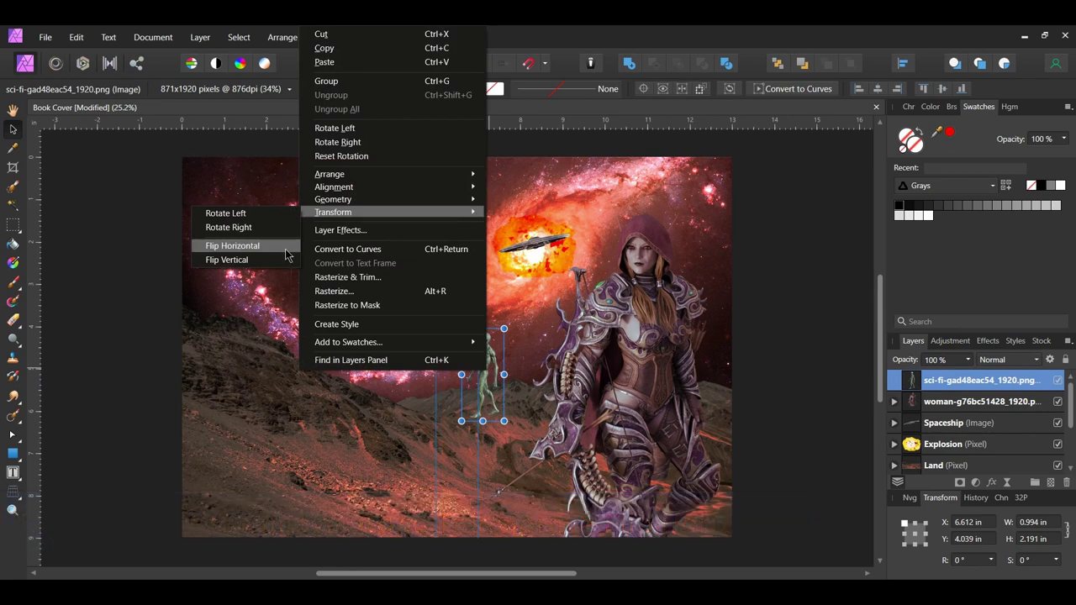
click(232, 246)
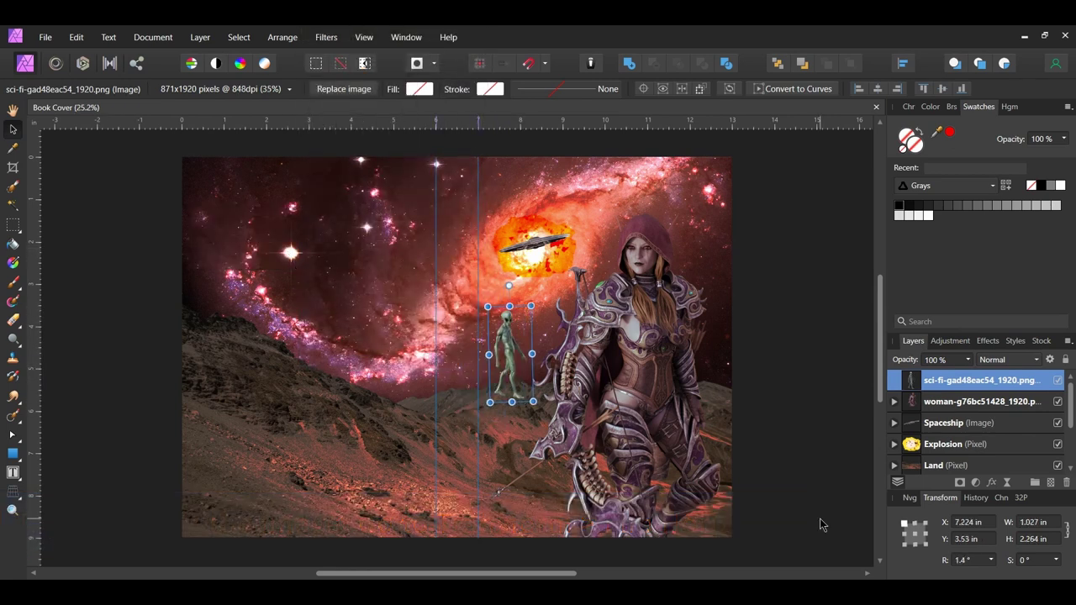
drag(897, 385, 894, 414)
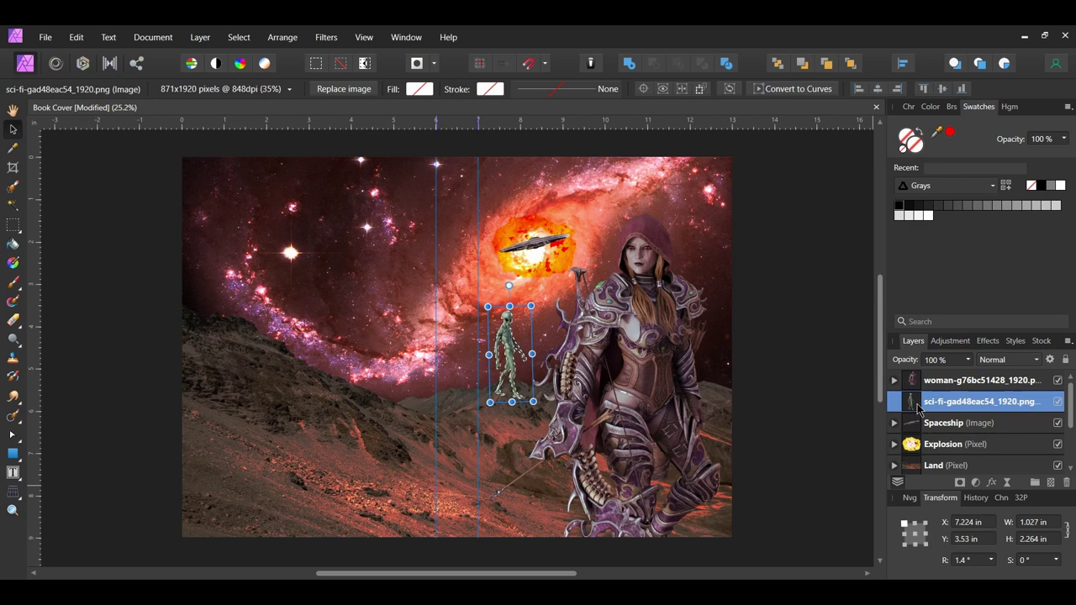
Add a Curves adjustment to the selected alien and raise its midtones slightly at about X 0.49.
click(975, 482)
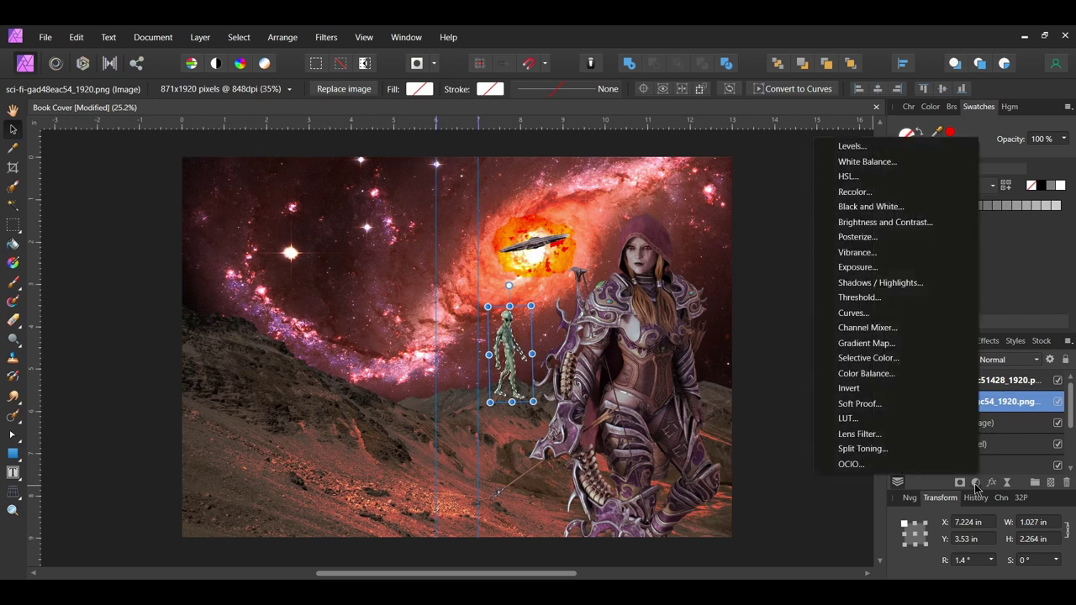
click(943, 320)
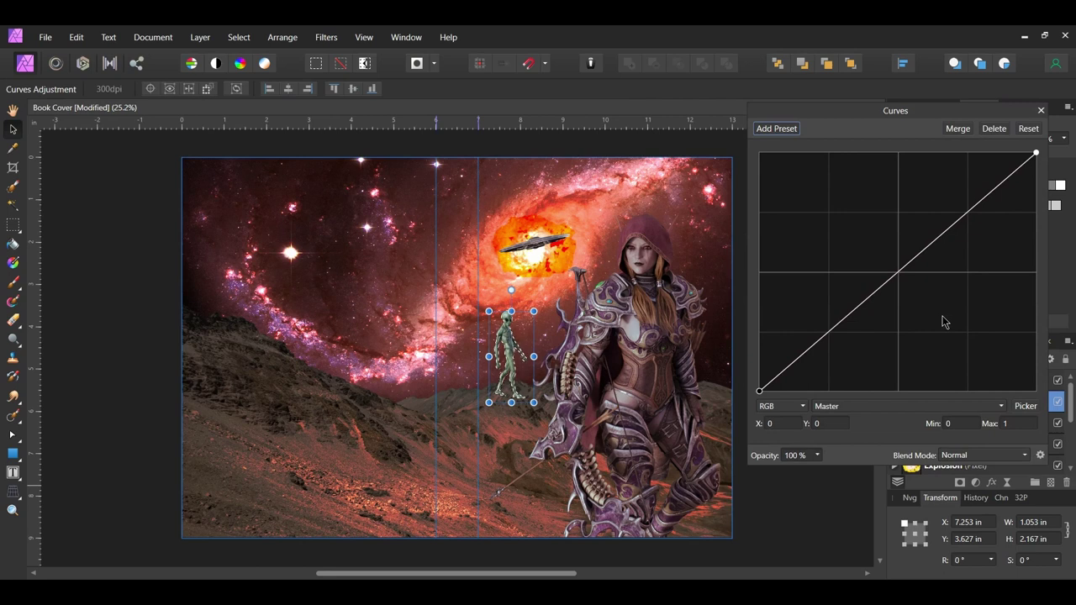
click(897, 272)
drag(897, 272, 895, 262)
Shape the alien's red channel with points at about X 0.507, Y 0.626 and in the upper range, and nest the Curves adjustment in its layer.
click(929, 406)
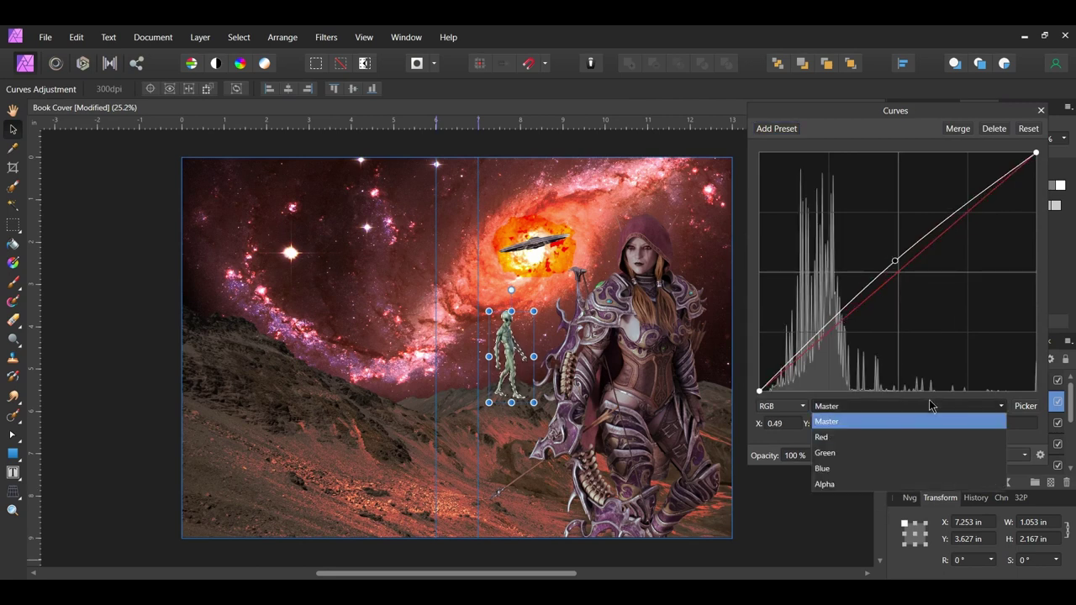
click(907, 444)
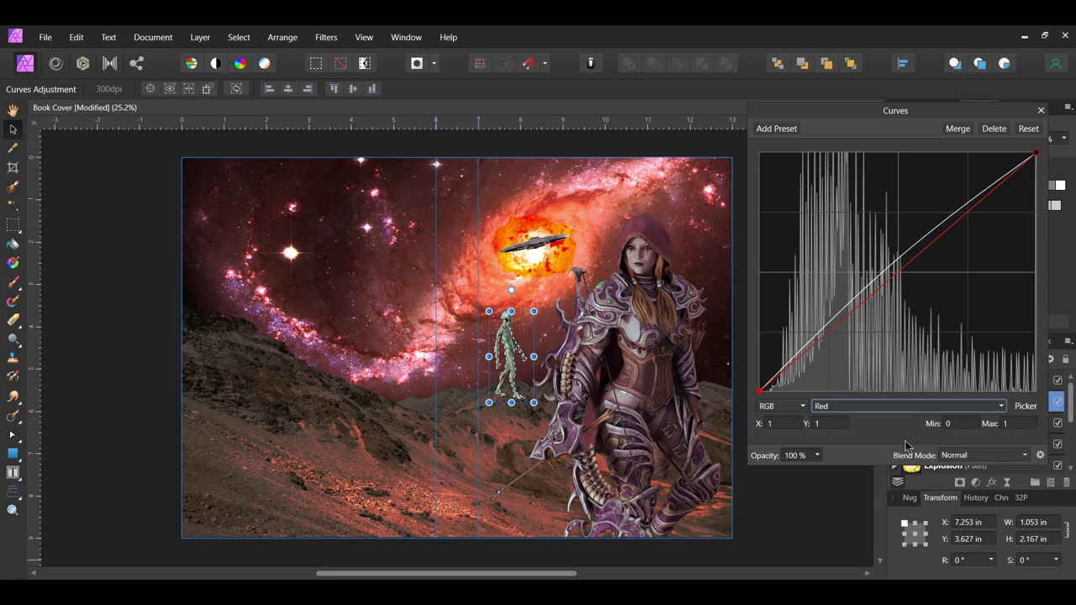
drag(896, 276, 898, 243)
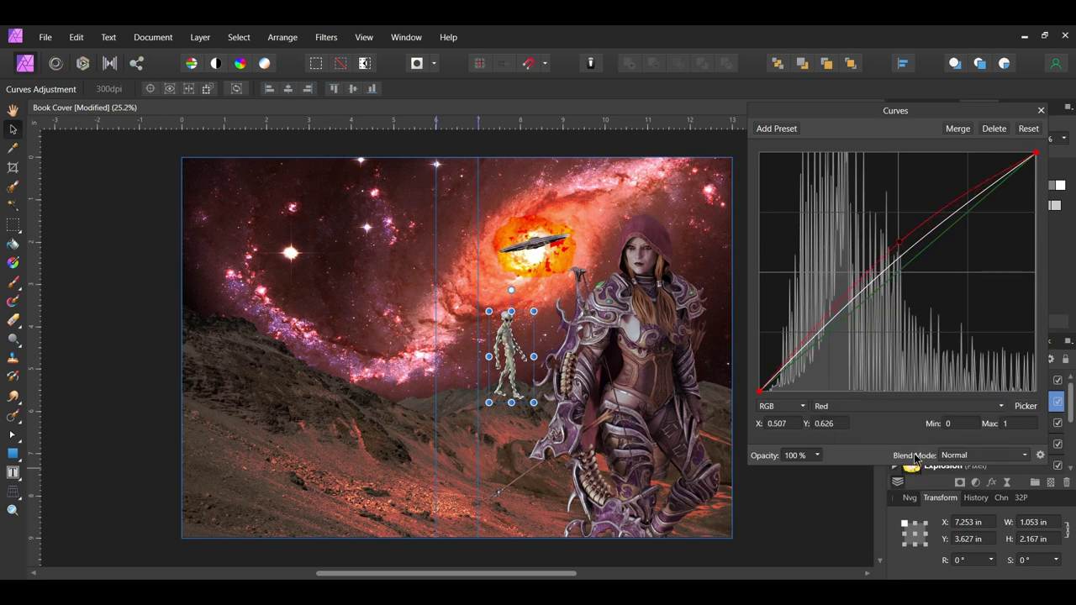
click(967, 194)
drag(968, 199, 938, 232)
click(1041, 111)
drag(904, 410, 933, 431)
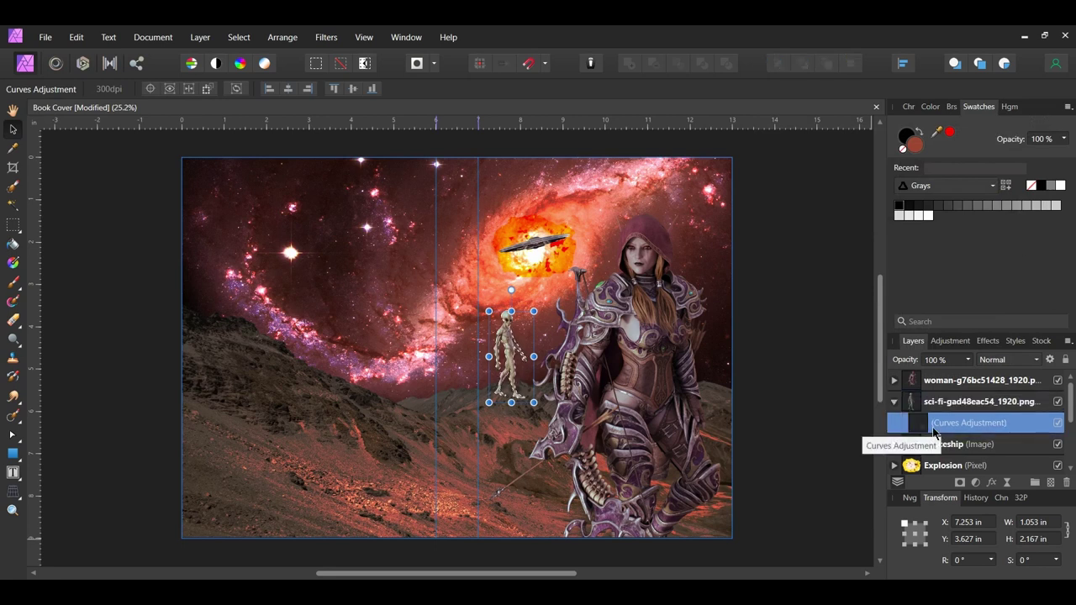
click(1057, 424)
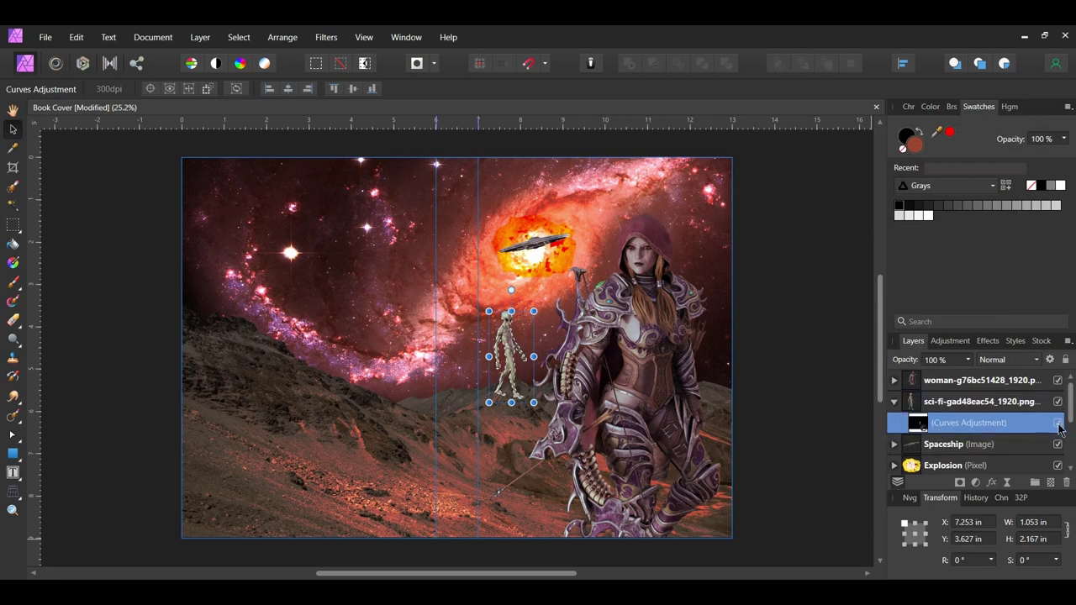
Rename the sci-fi-gad48eac54_1920.png layer as Alien and clear the selection.
click(958, 401)
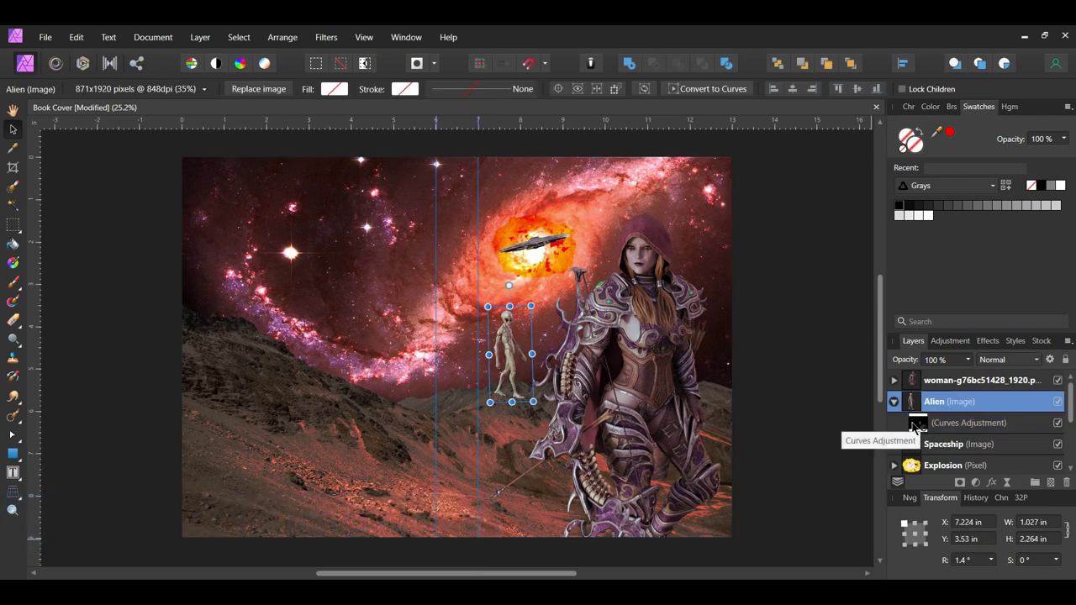
scroll(900, 409, down, 2)
key(ctrl+d)
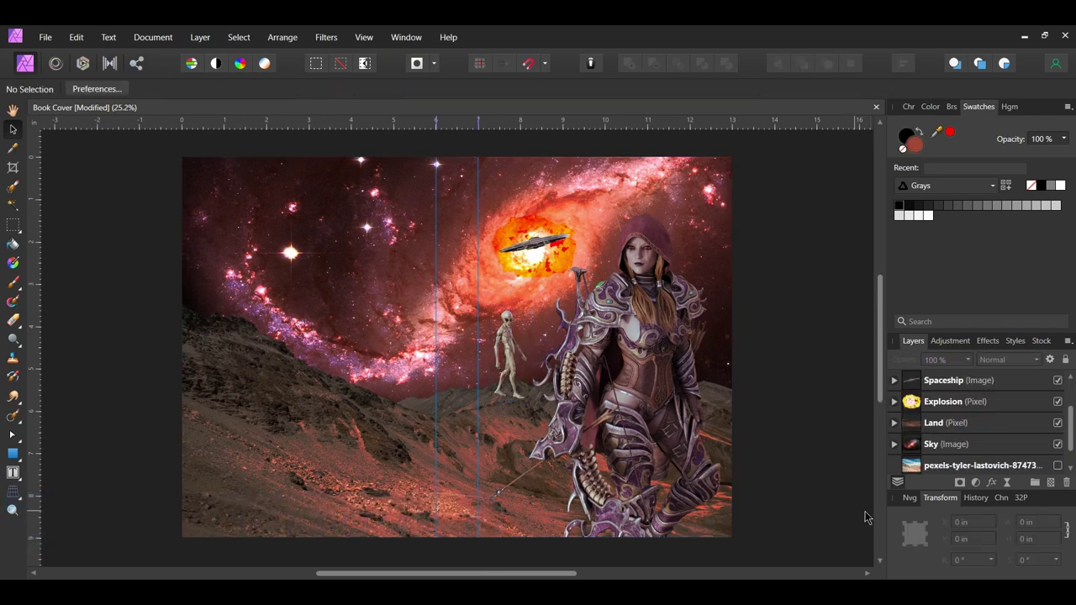
Open the image stockvault-apocalypse-illustration252002.jpg as a separate document.
click(45, 37)
click(59, 186)
click(373, 315)
click(473, 421)
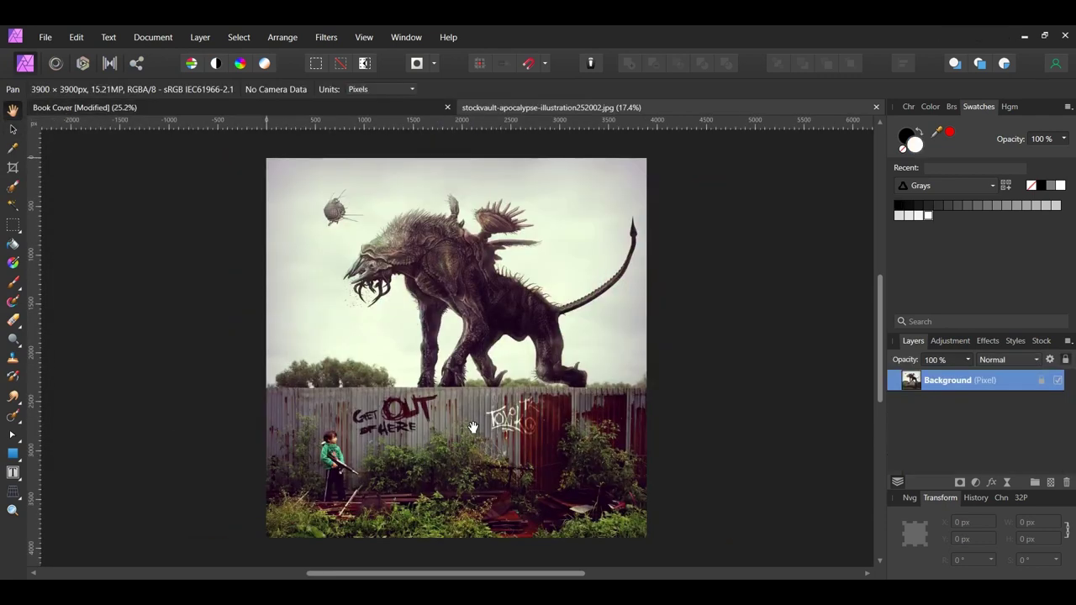
Select the whole winged creature with the Selection Brush at about 98.4 px width and duplicate it to a new layer.
key(w)
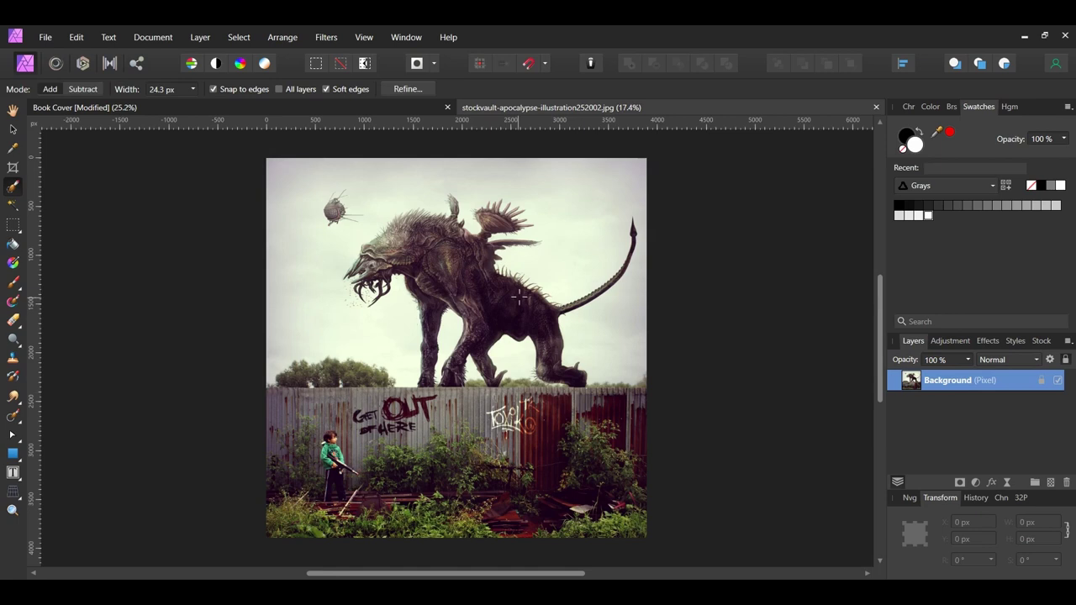
key(bracketright)
key(bracketright)
key(bracketright)
key(bracketright)
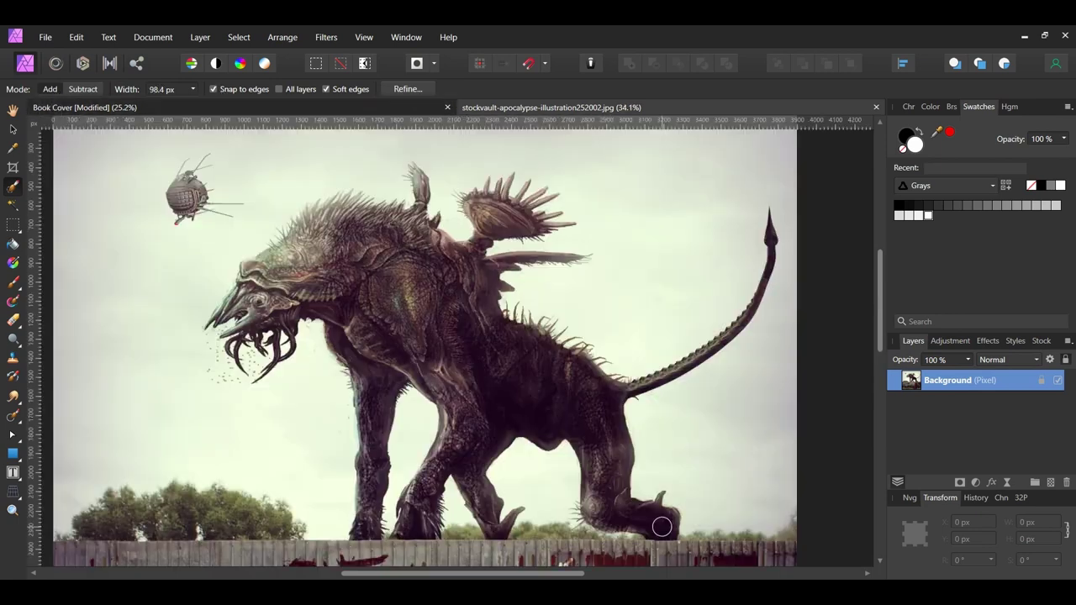
scroll(602, 427, up, 2)
mouse_move(649, 519)
mouse_down()
mouse_move(617, 506)
mouse_move(509, 372)
mouse_move(538, 372)
mouse_up()
scroll(538, 372, down, 2)
key(bracketright)
key(bracketright)
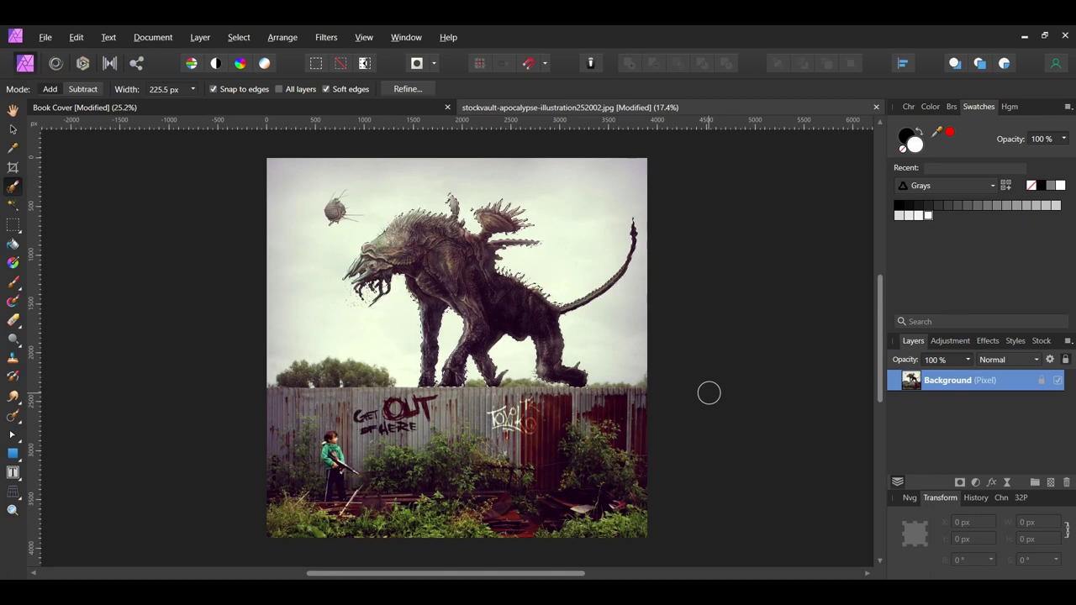
key(ctrl+j)
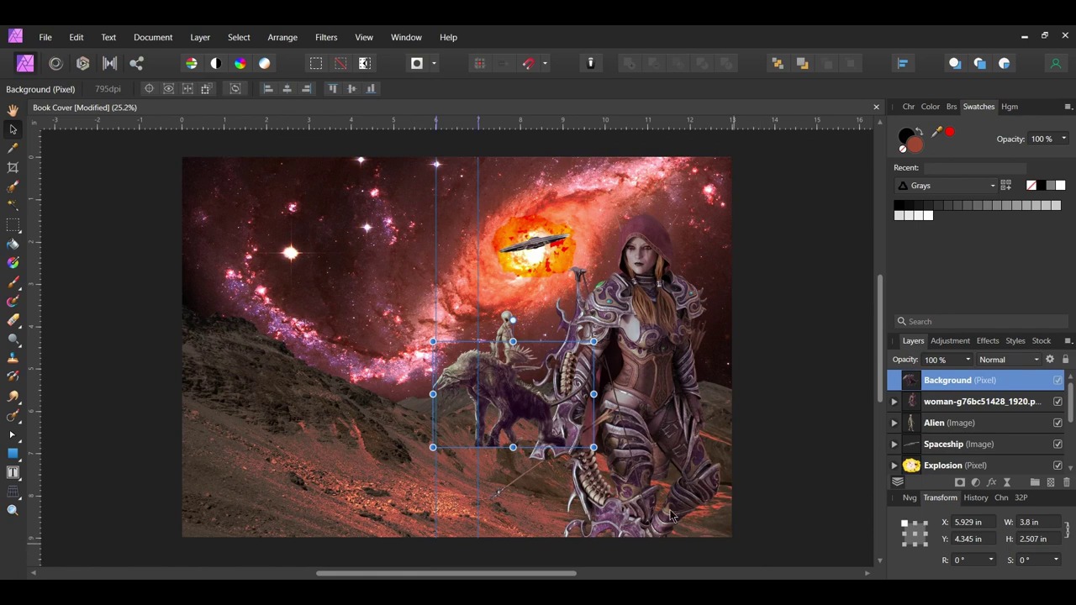
Flip the creature horizontally in the book cover and place it on the back cover's hillside at about X 0.324 in, Y 2.952 in.
right_click(507, 400)
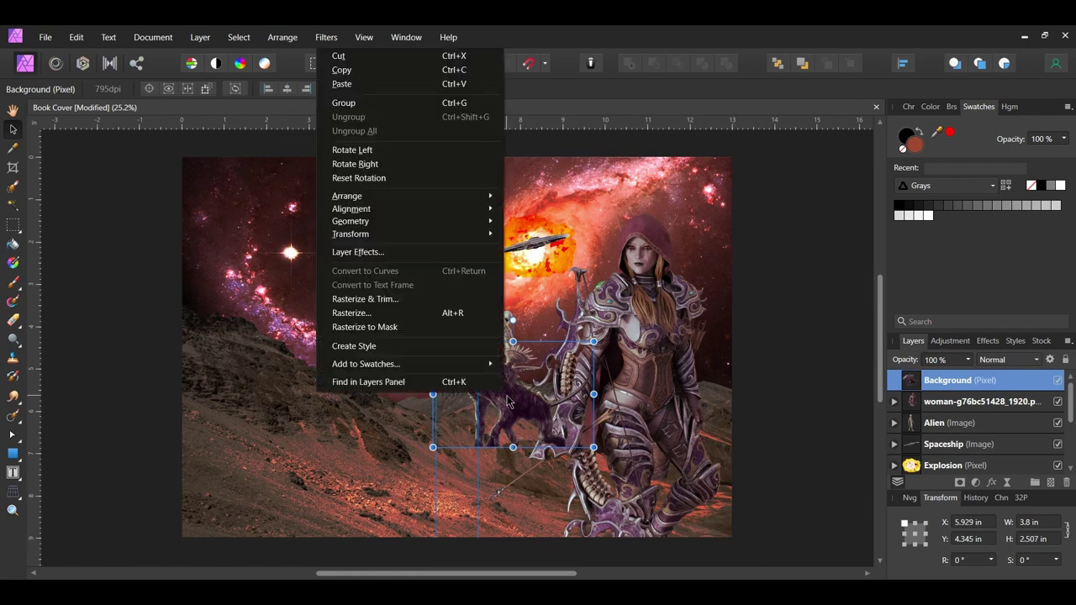
mouse_move(468, 233)
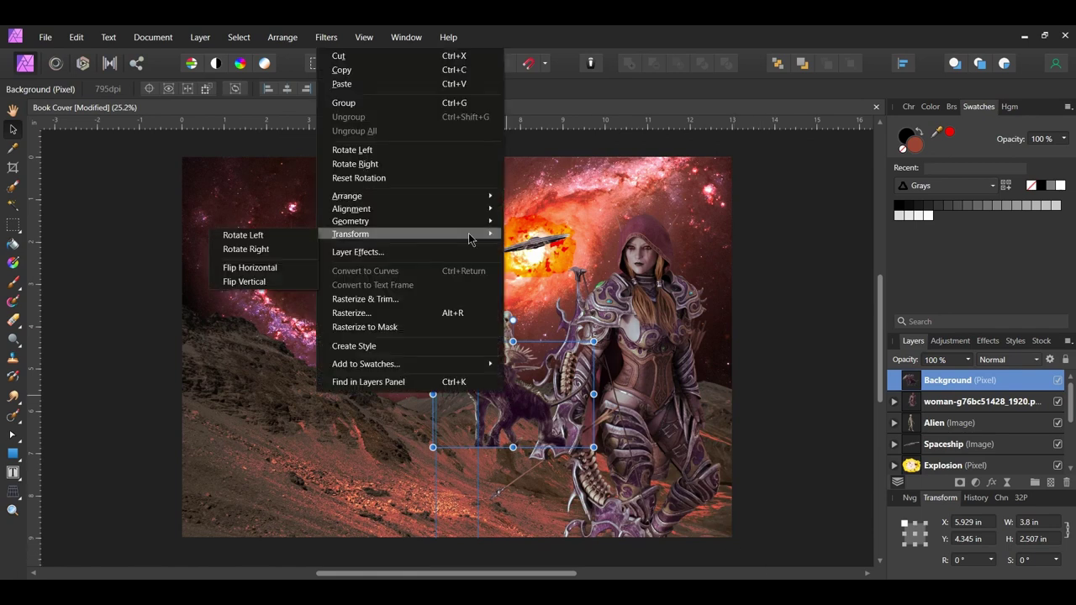
click(272, 267)
drag(518, 406, 289, 359)
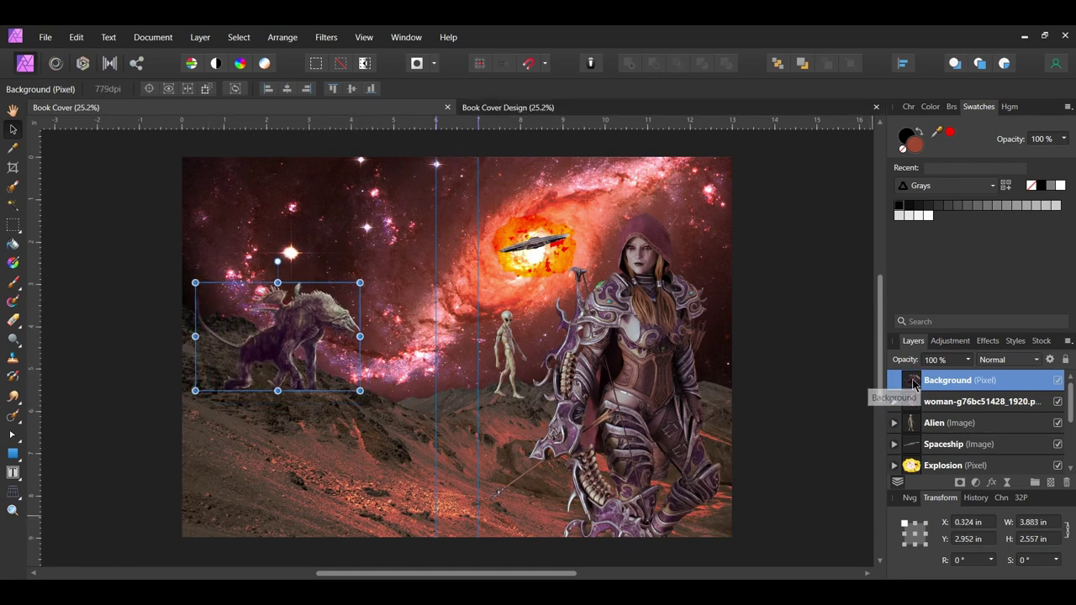
Load the creature's outline as a selection and add a Curves adjustment to it.
ctrl+click(913, 384)
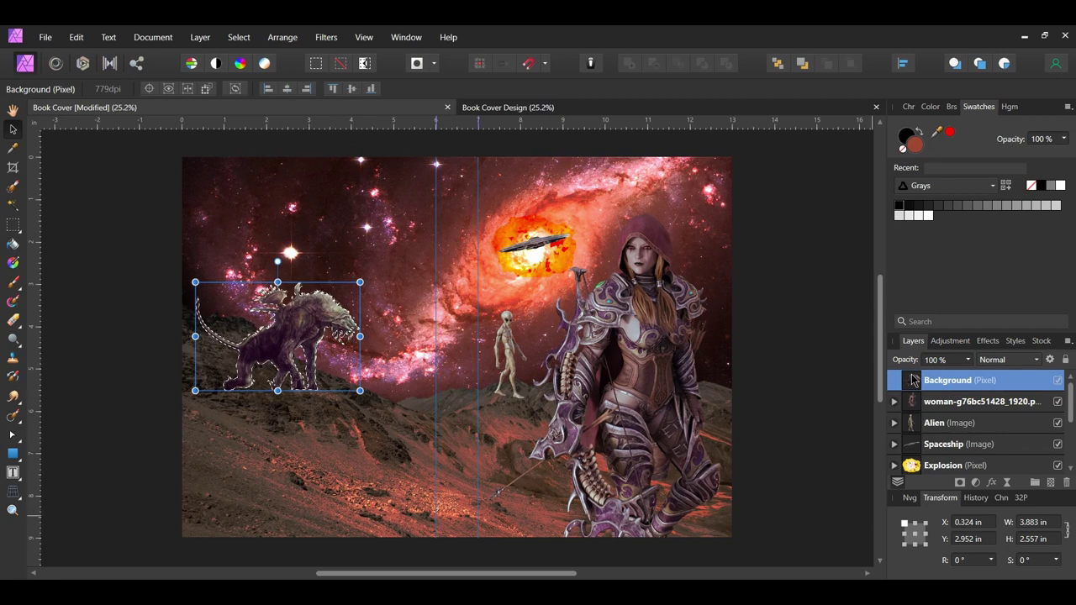
click(975, 483)
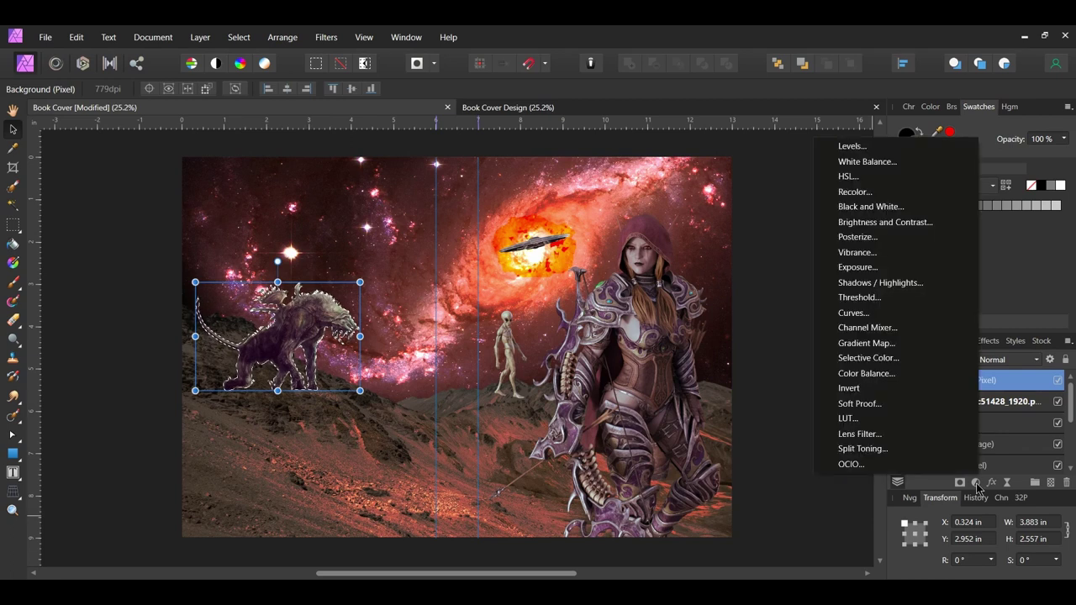
click(925, 315)
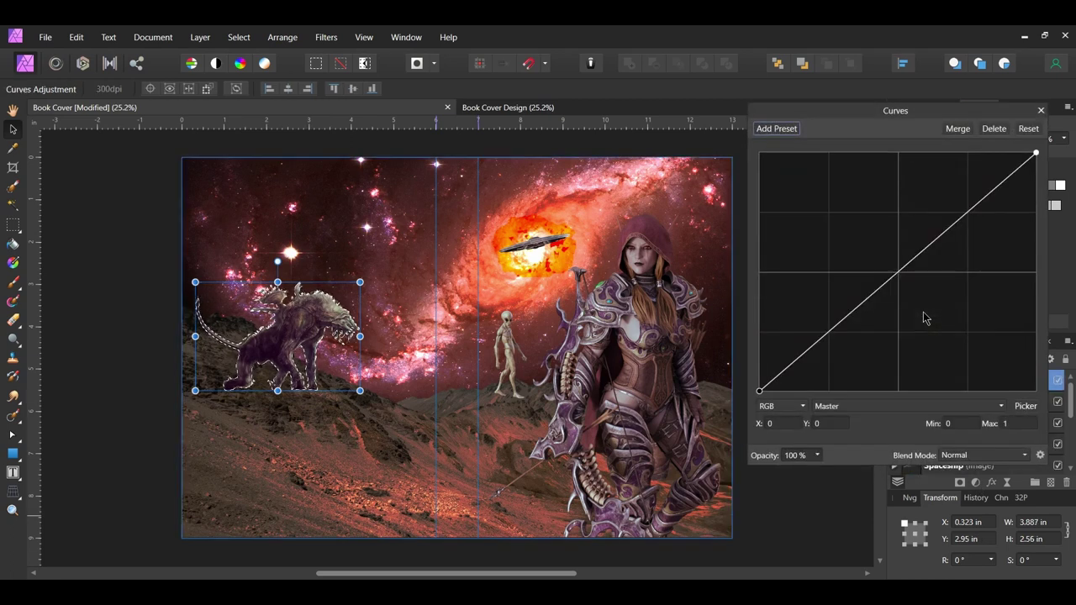
Raise the creature's master curve with points at about X 0.122, Y 0.163 and X 0.499, Y 0.539, plus one in the highlights.
drag(813, 343, 792, 352)
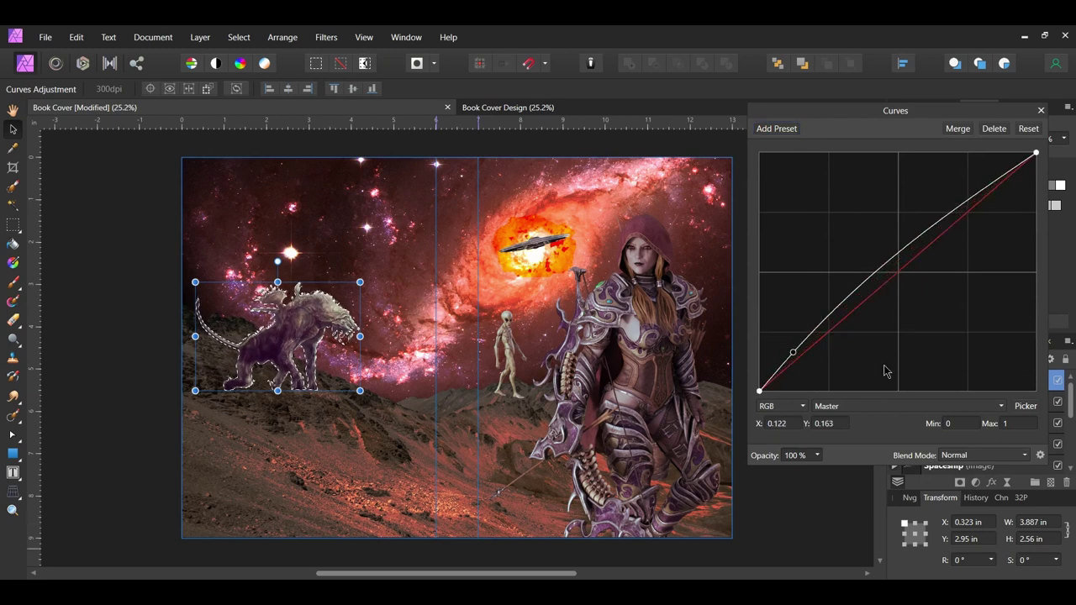
drag(889, 256, 898, 263)
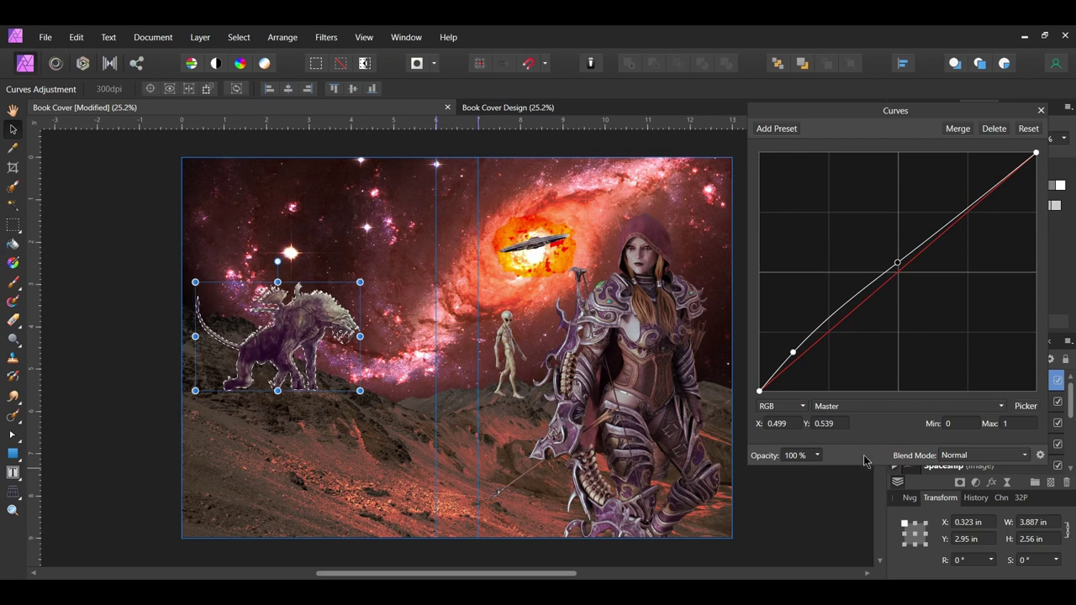
click(972, 206)
drag(972, 206, 975, 182)
Lift the creature's red channel at about X 0.501, Y 0.53 and in the highlights, and nest the Curves adjustment in its layer.
click(901, 406)
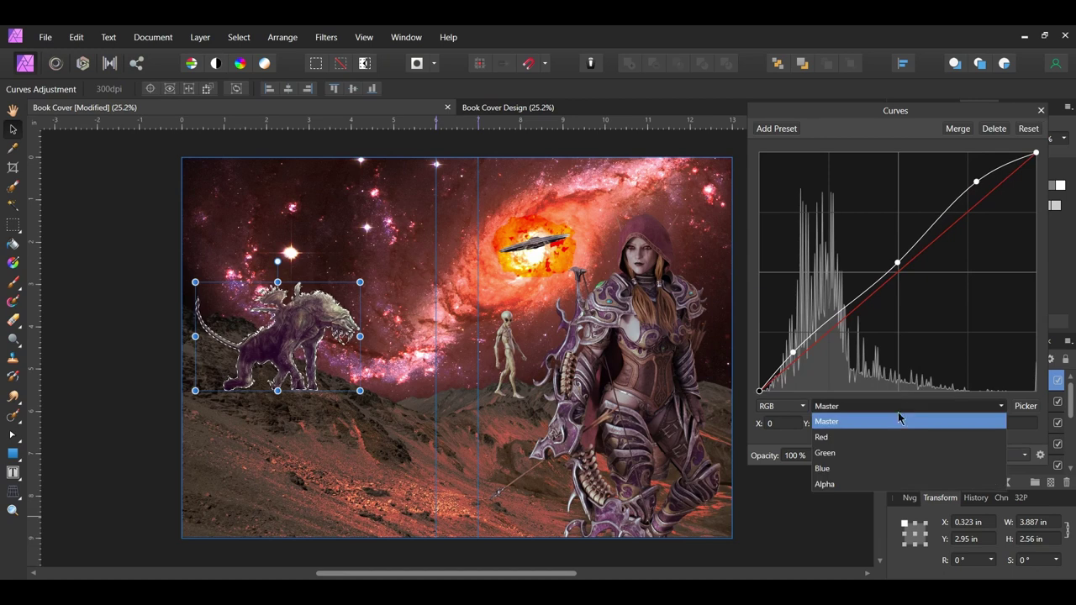
click(883, 439)
drag(897, 272, 898, 266)
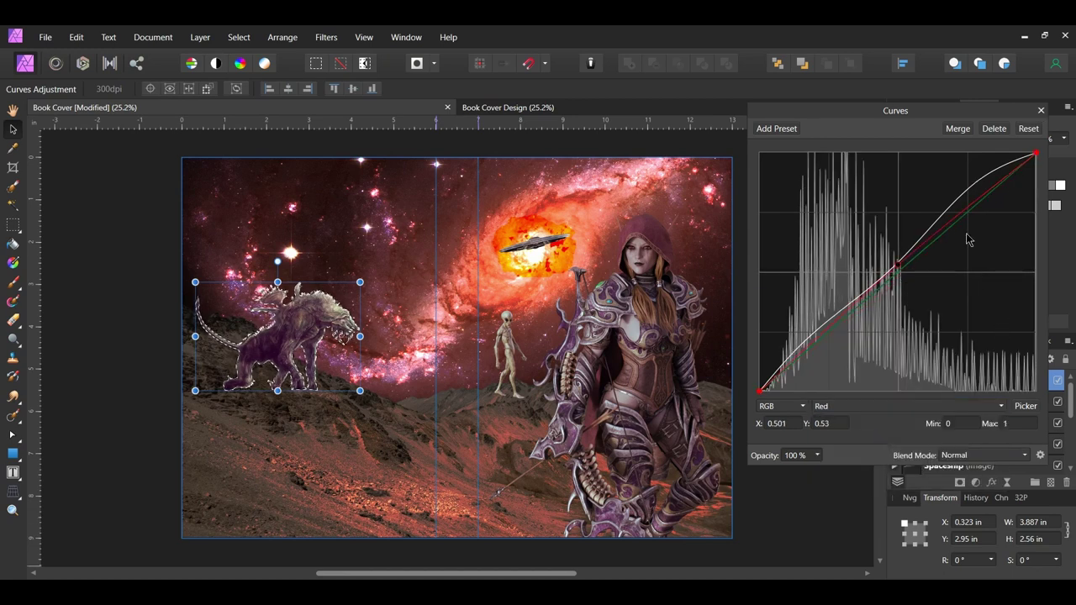
drag(962, 214, 961, 205)
click(1040, 110)
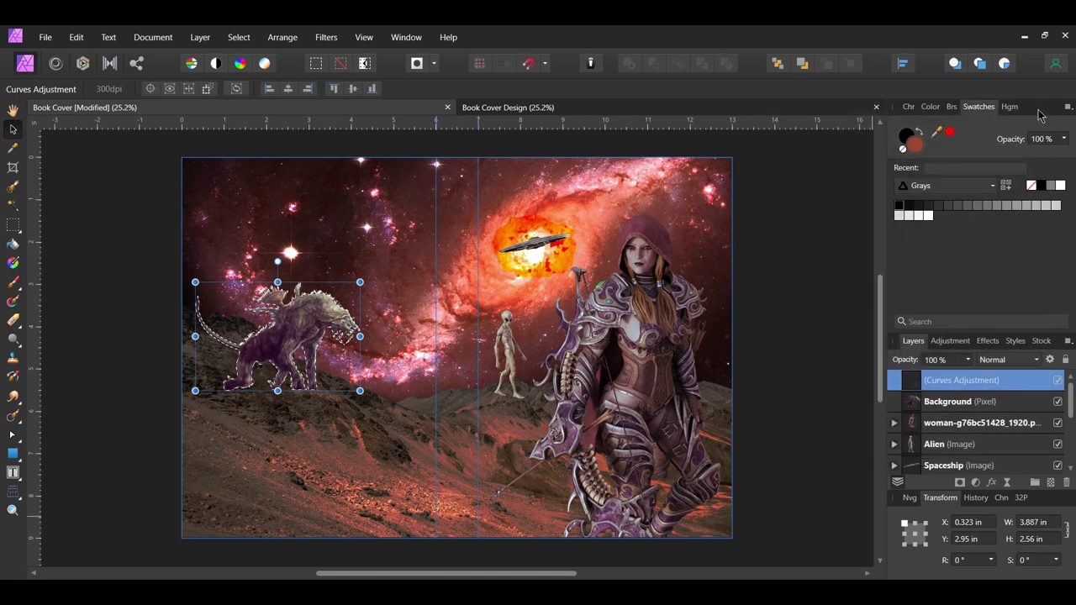
drag(1009, 380, 1059, 409)
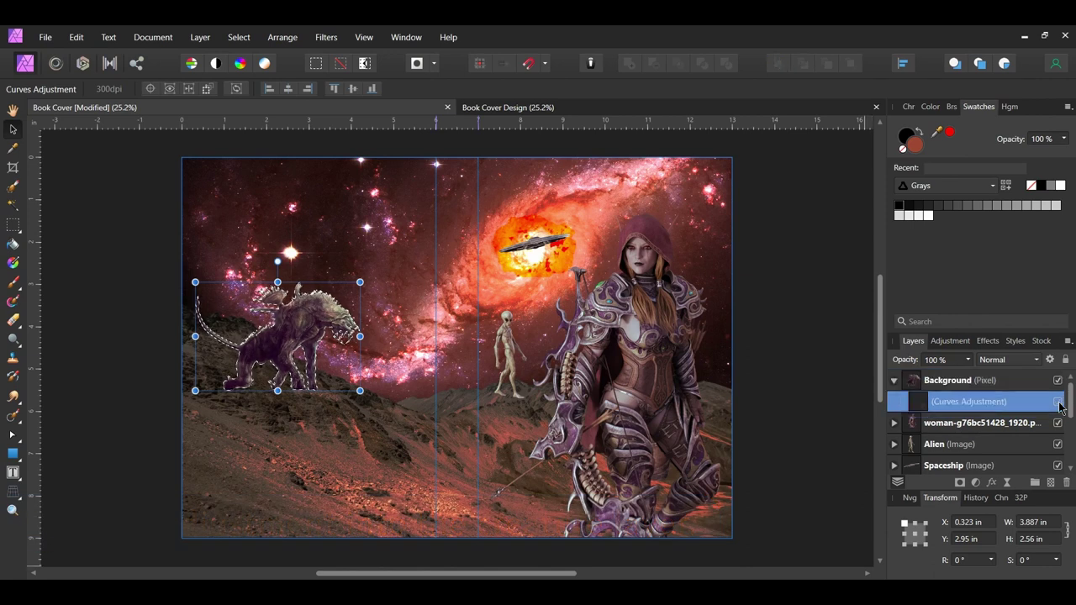
Rename the creature's layer as Creature 1, collapse it, and clear the selection.
click(1008, 384)
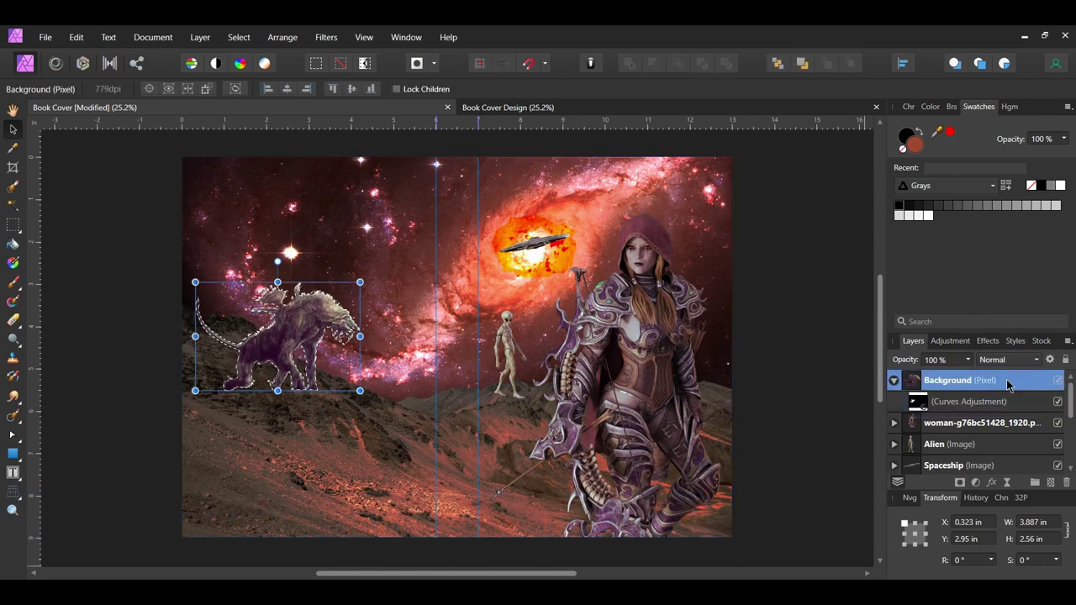
double_click(1007, 384)
text(Creature 1)
key(Return)
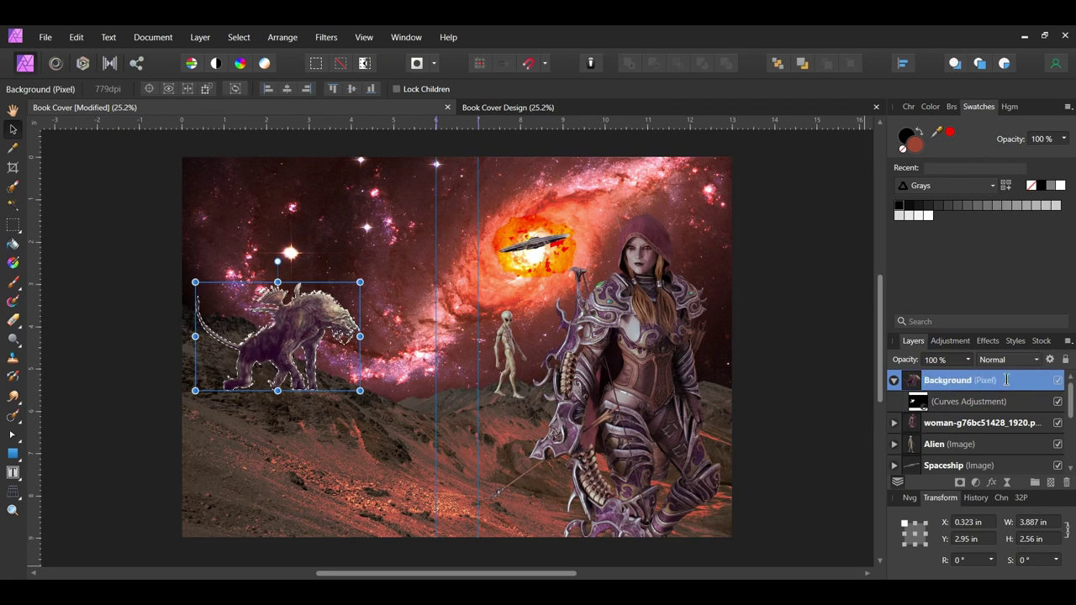
click(893, 380)
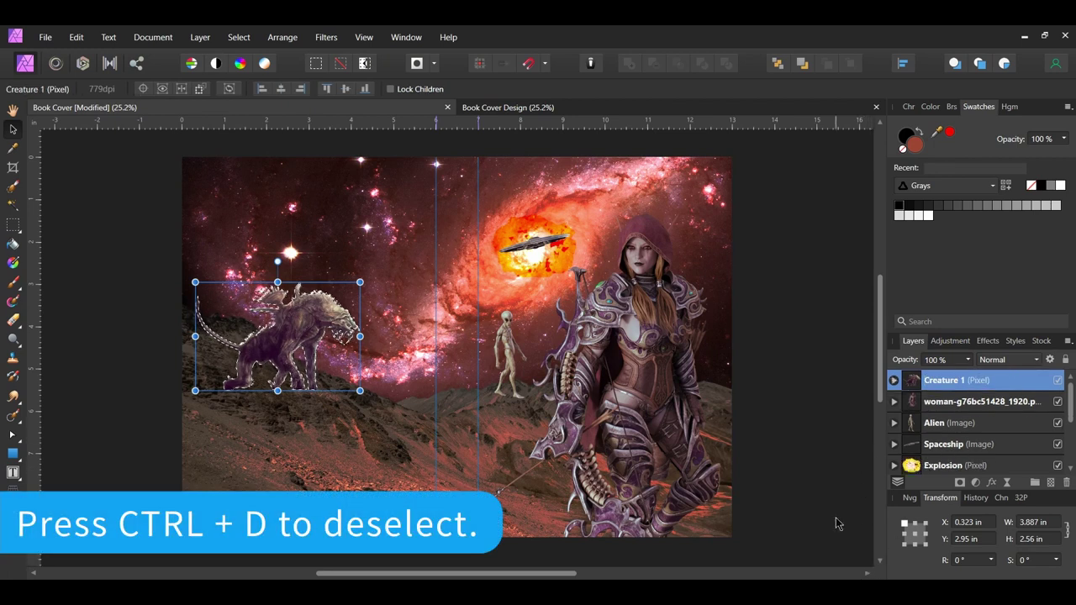
key(ctrl+d)
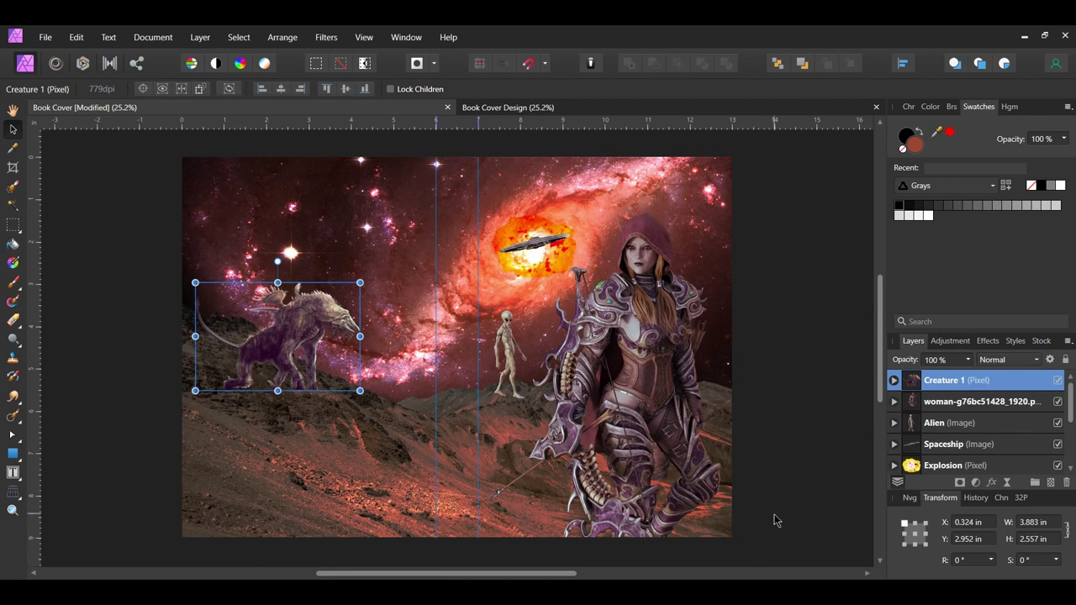
Duplicate Creature 1, scale the copy to about 2.72 × 1.79 in, and place it at about X 2.83, Y 4.27 in.
key(ctrl+j)
drag(359, 282, 333, 300)
drag(290, 336, 394, 334)
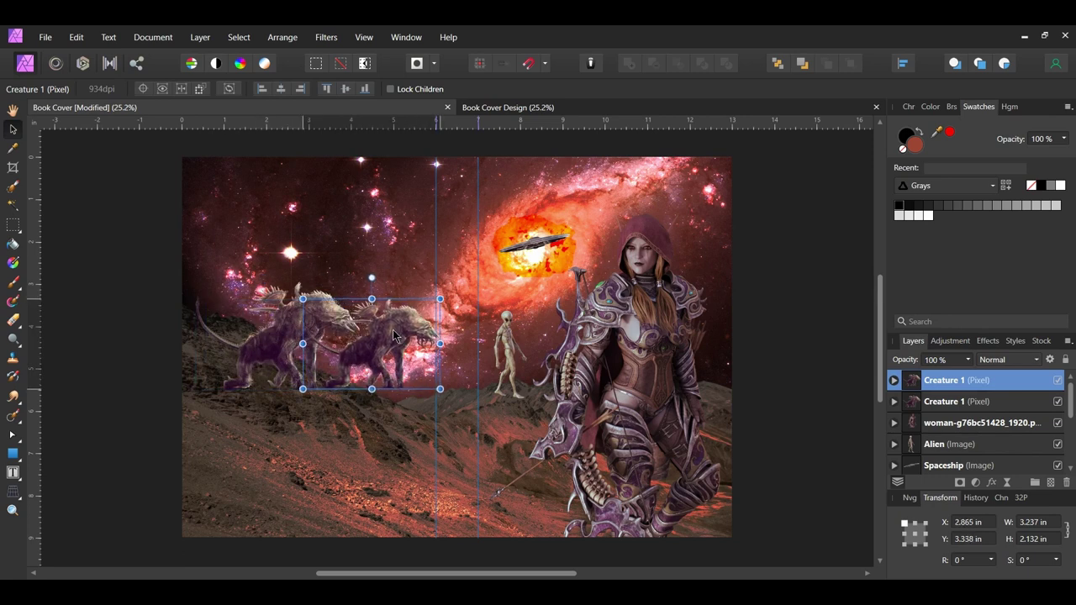
drag(439, 298, 418, 312)
drag(378, 353, 377, 378)
Rename the duplicate as Creature 2, move it below Creature 1 in the layer order, and clear the selection.
double_click(942, 380)
text(Creature 2)
key(Return)
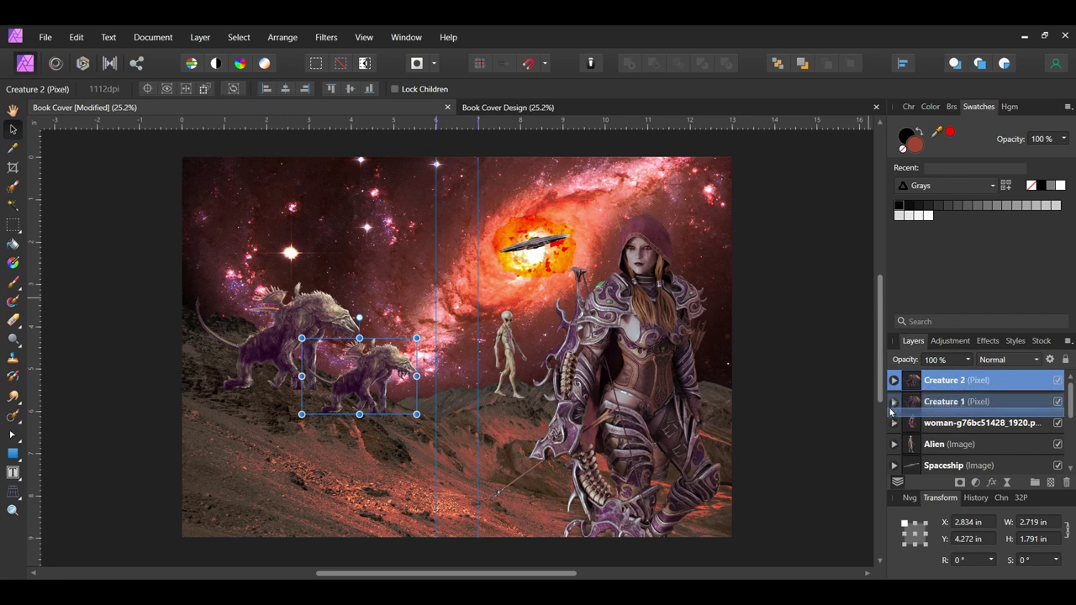
key(ctrl+bracketleft)
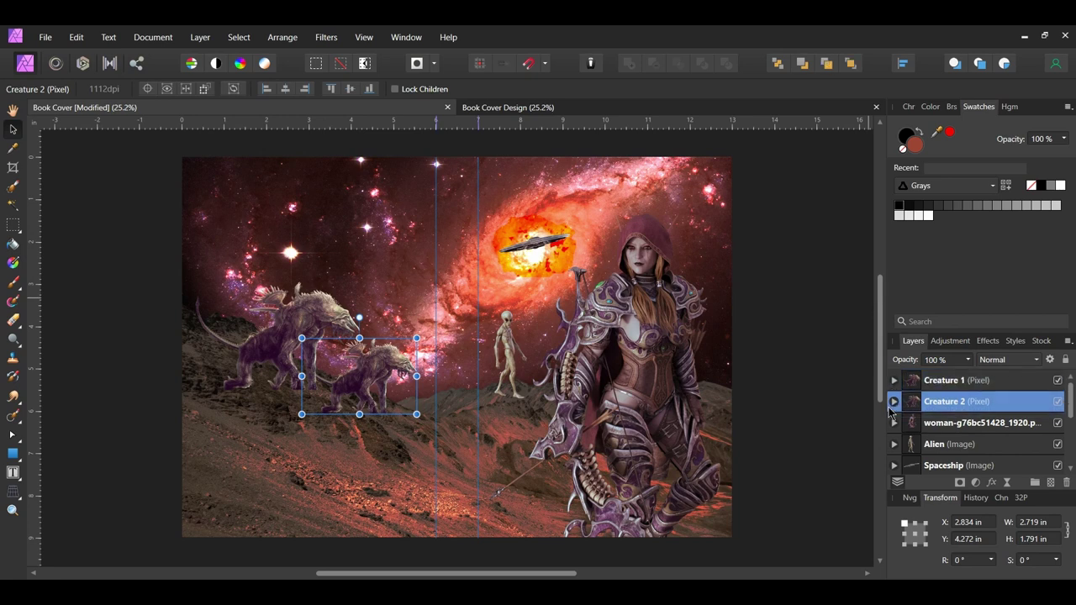
click(755, 554)
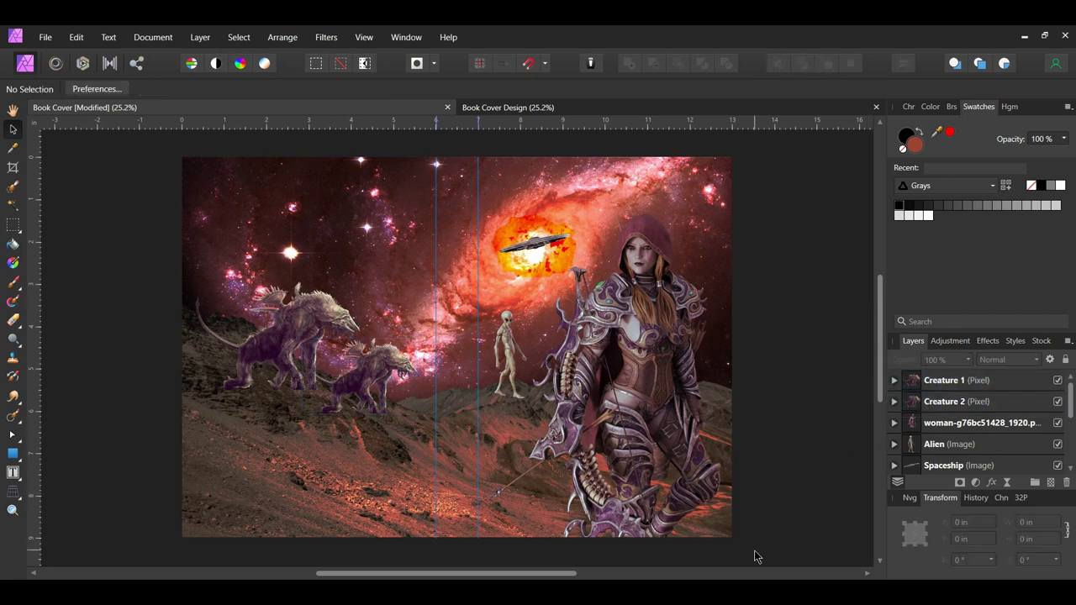
Add a Recolor adjustment over the whole cover with saturation 49% and lightness 6%.
click(974, 483)
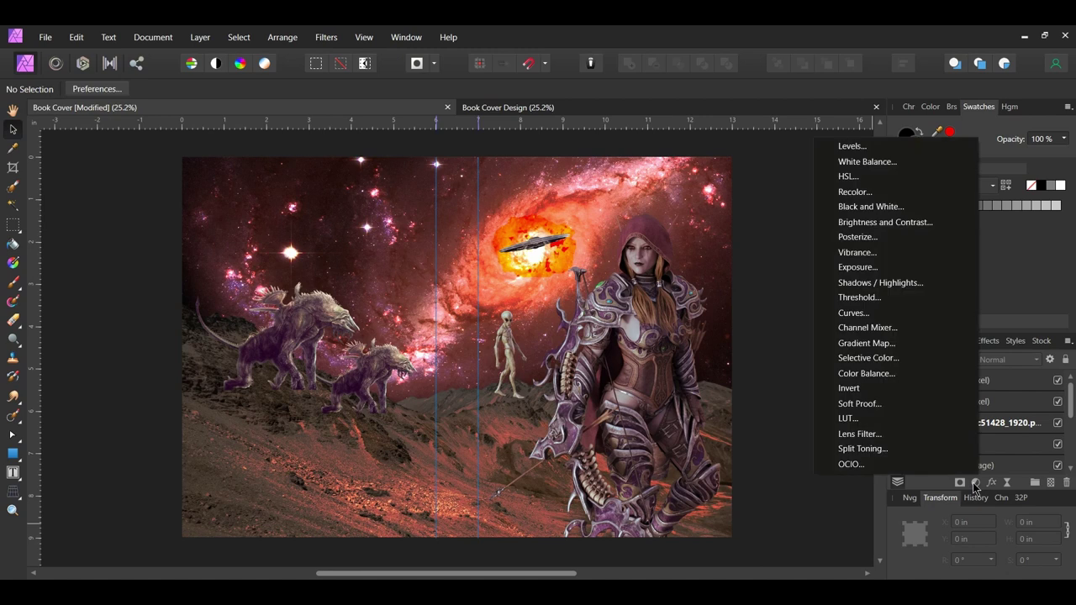
click(944, 194)
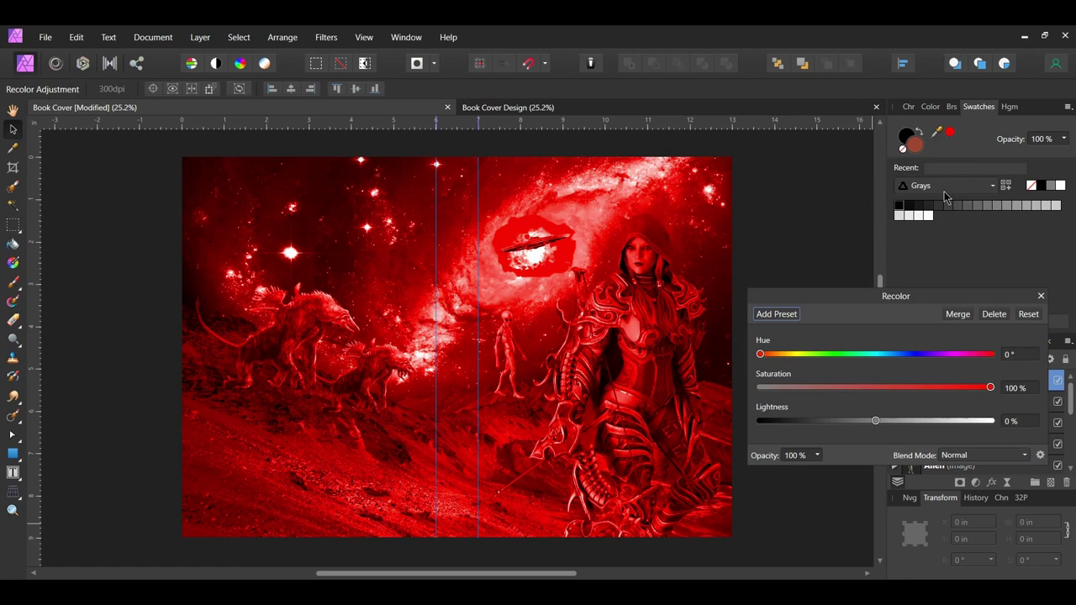
click(981, 312)
text(49)
key(Return)
click(984, 346)
text(6)
key(Return)
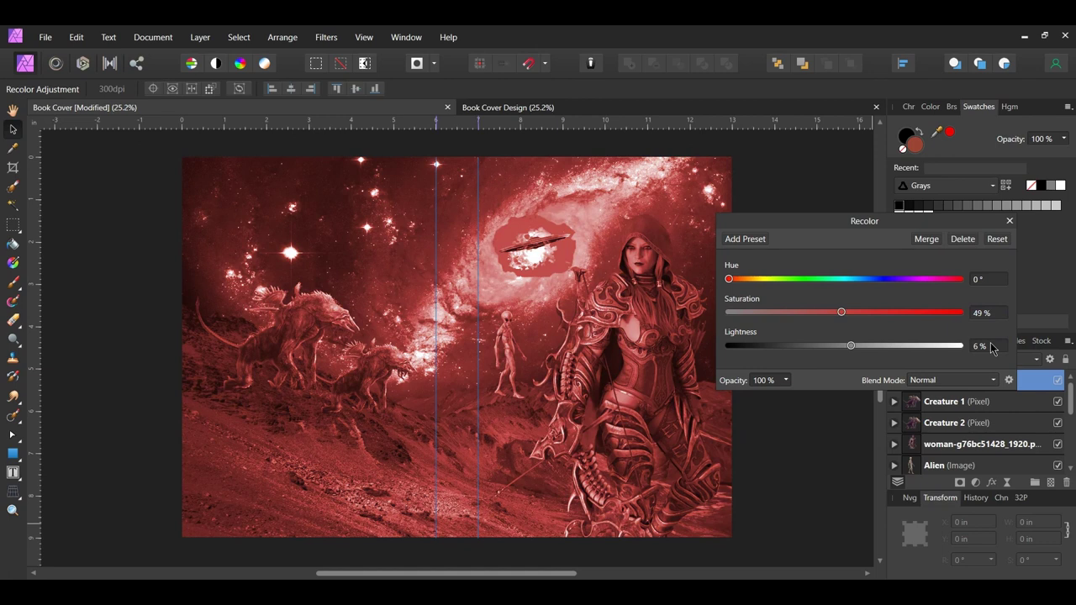
Set the Recolor adjustment to Average blend mode at 50% opacity, and compare the cover with and without it.
click(993, 380)
scroll(941, 336, down, 10)
click(932, 362)
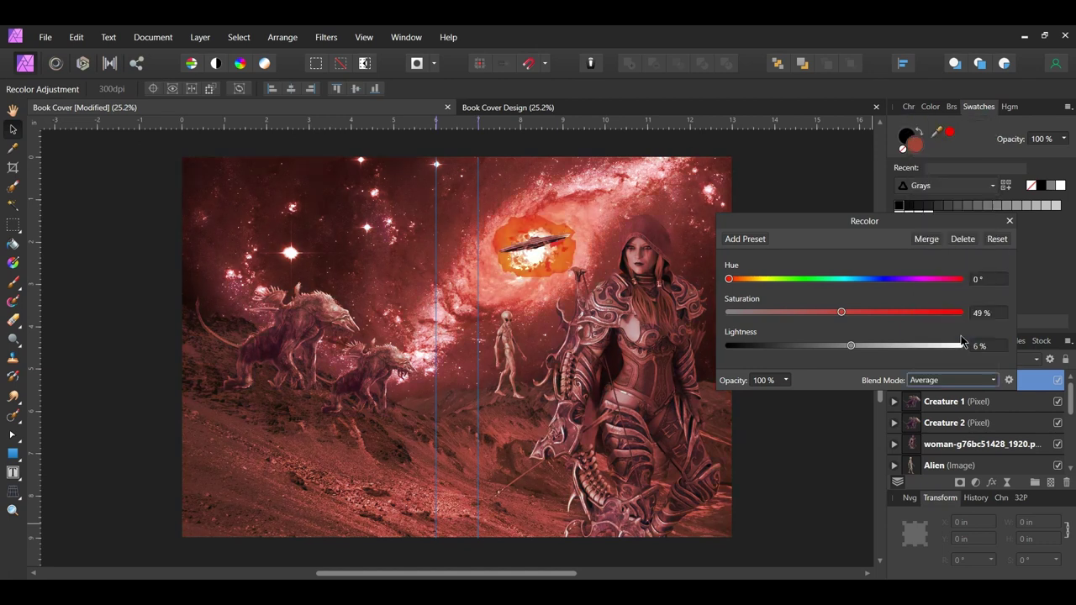
click(761, 380)
text(50)
key(Return)
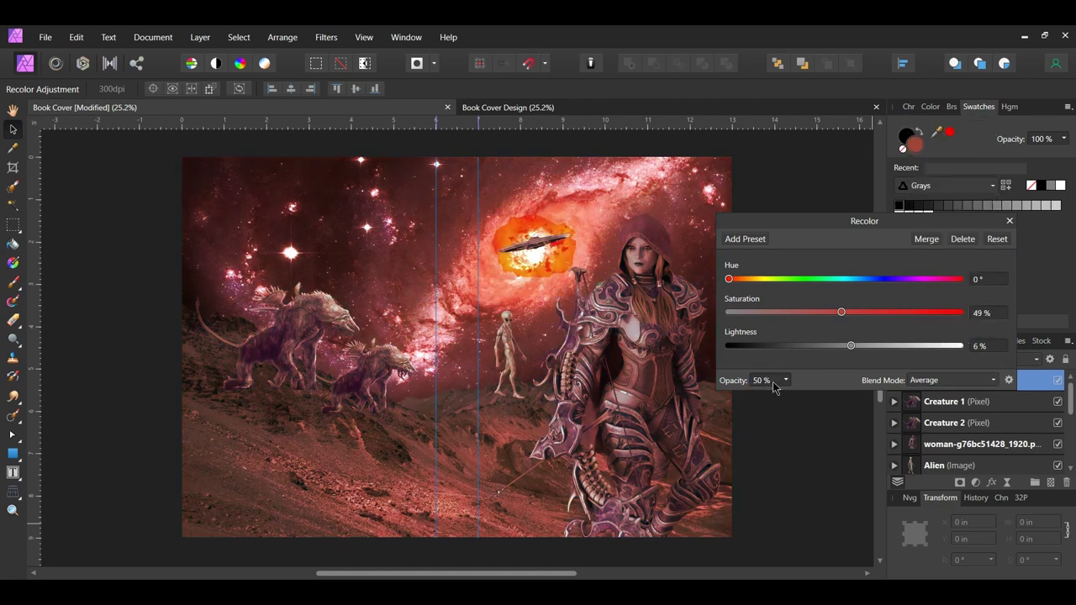
click(1009, 221)
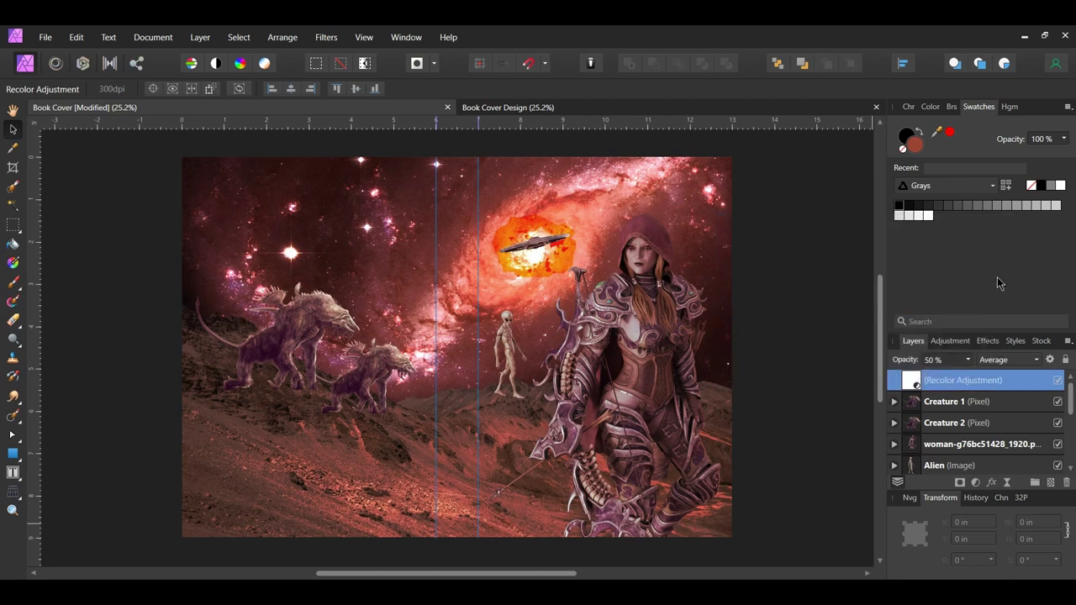
click(1057, 380)
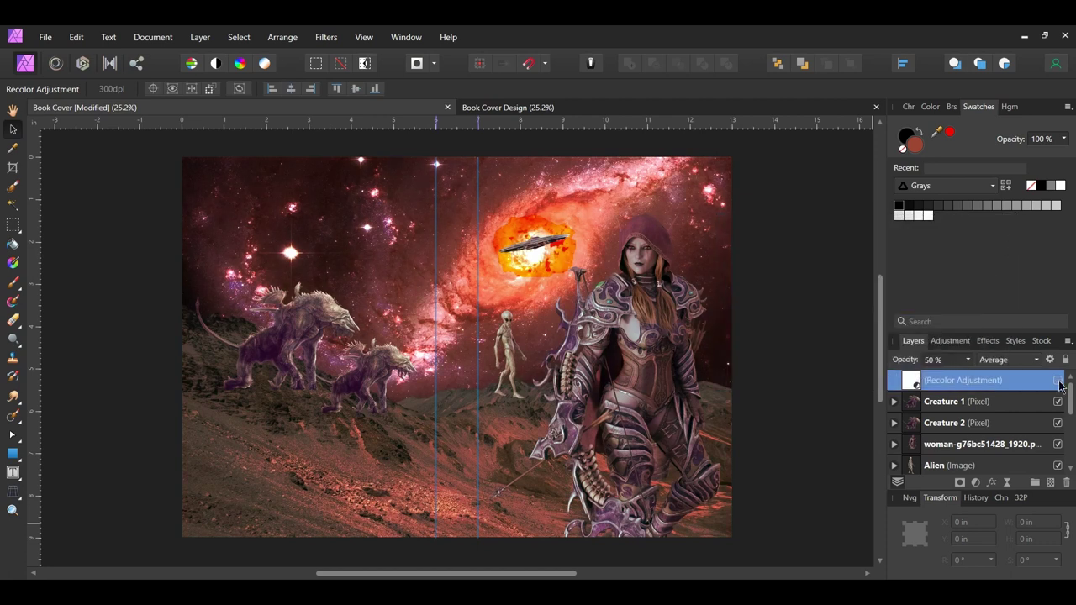
click(1057, 381)
click(838, 557)
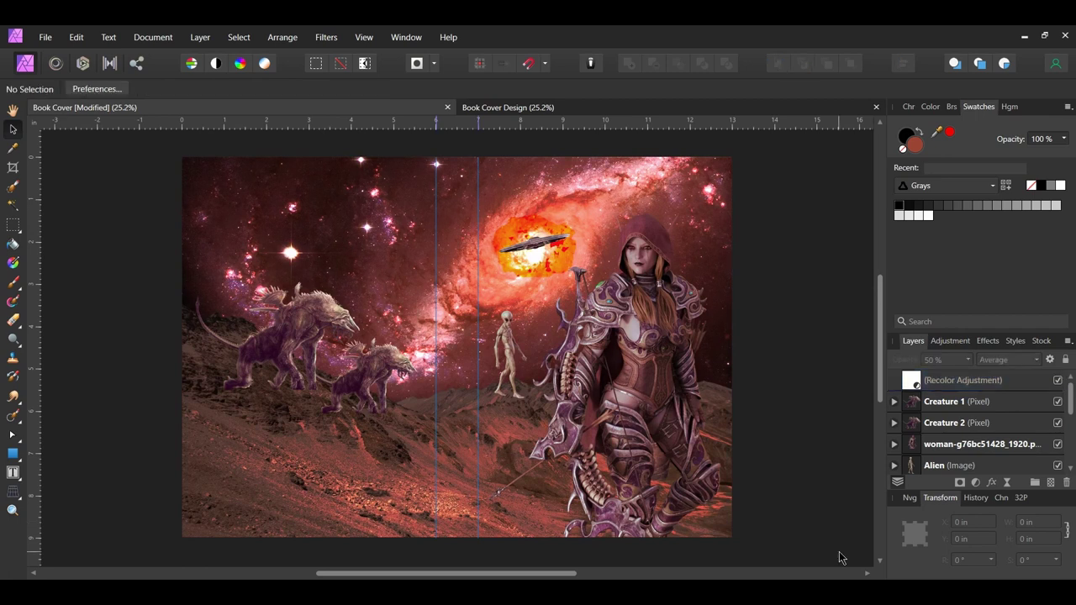
Add a Levels adjustment over the whole cover with black level 4% and gamma 1.1.
click(974, 483)
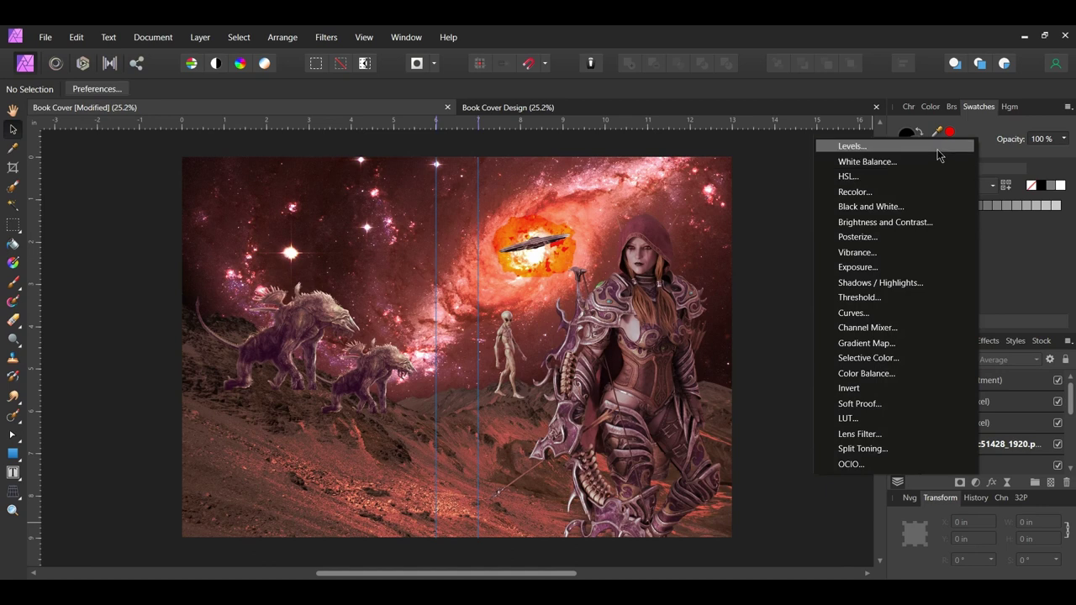
click(852, 146)
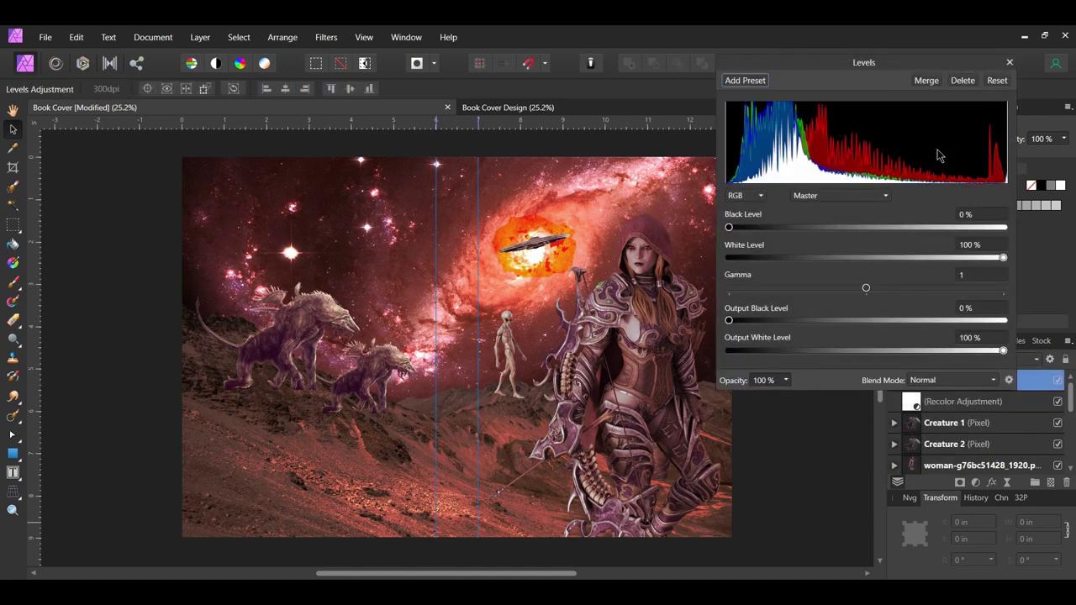
click(974, 216)
text(4)
key(Return)
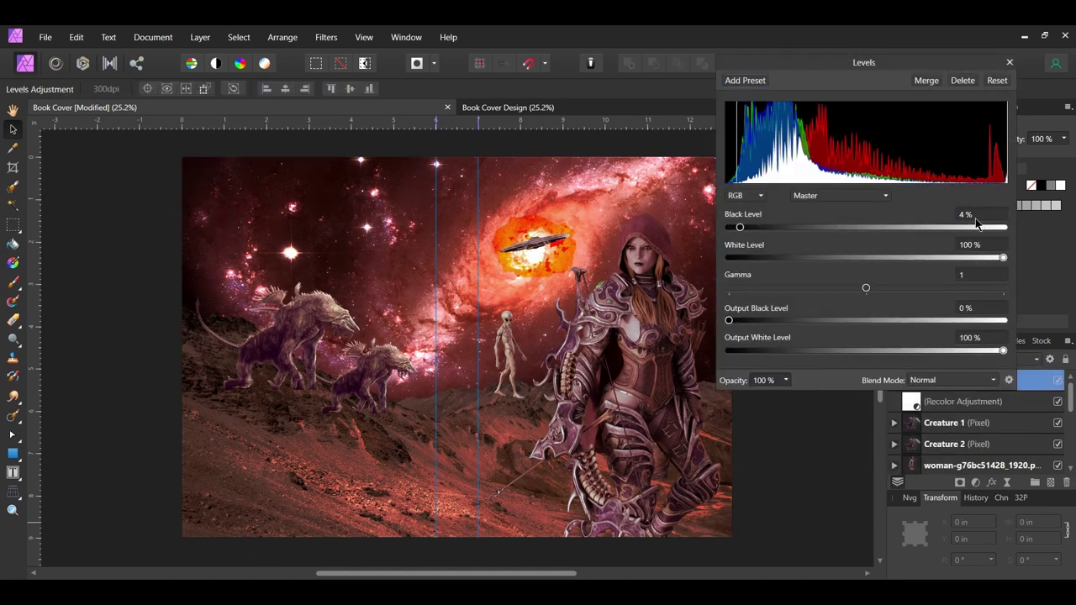
click(981, 276)
text(1.1)
key(Return)
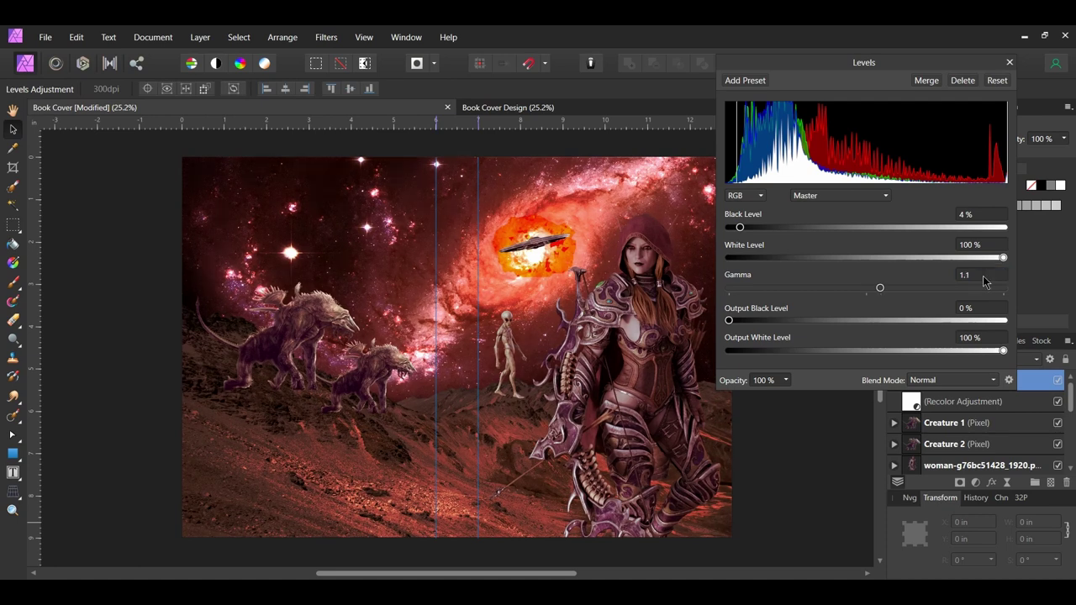
Set the Levels adjustment's output white level to 94%, and compare the cover with and without the adjustment.
click(982, 338)
text(94)
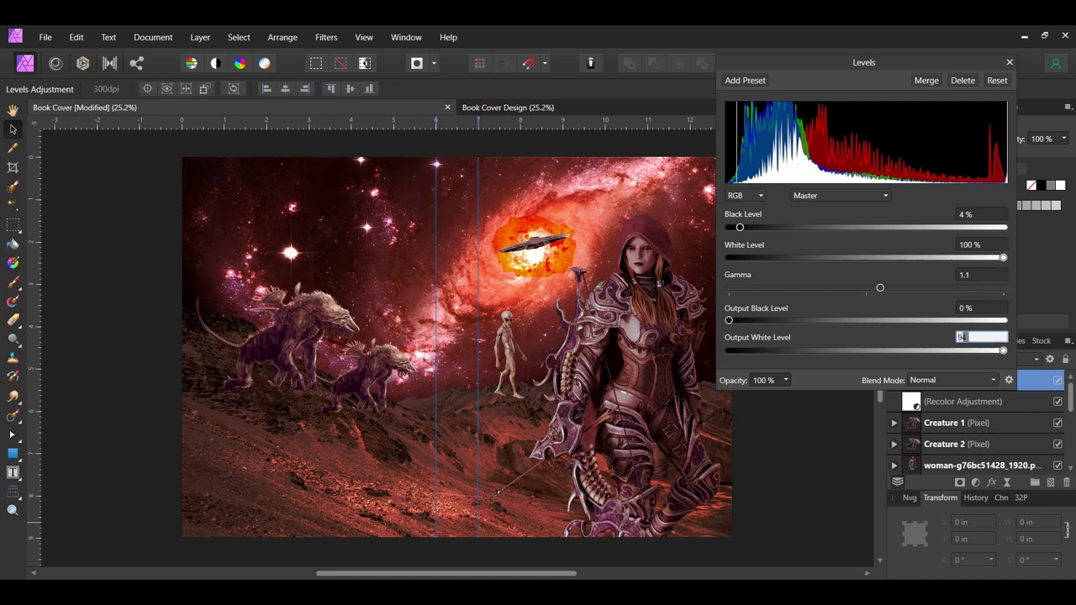
key(Return)
click(1010, 64)
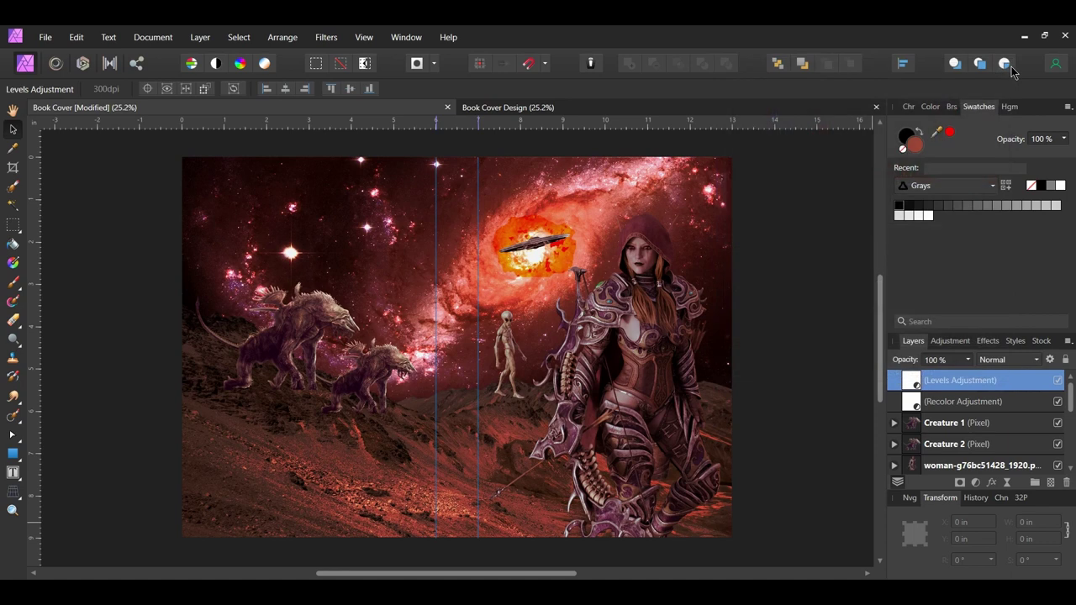
click(1057, 379)
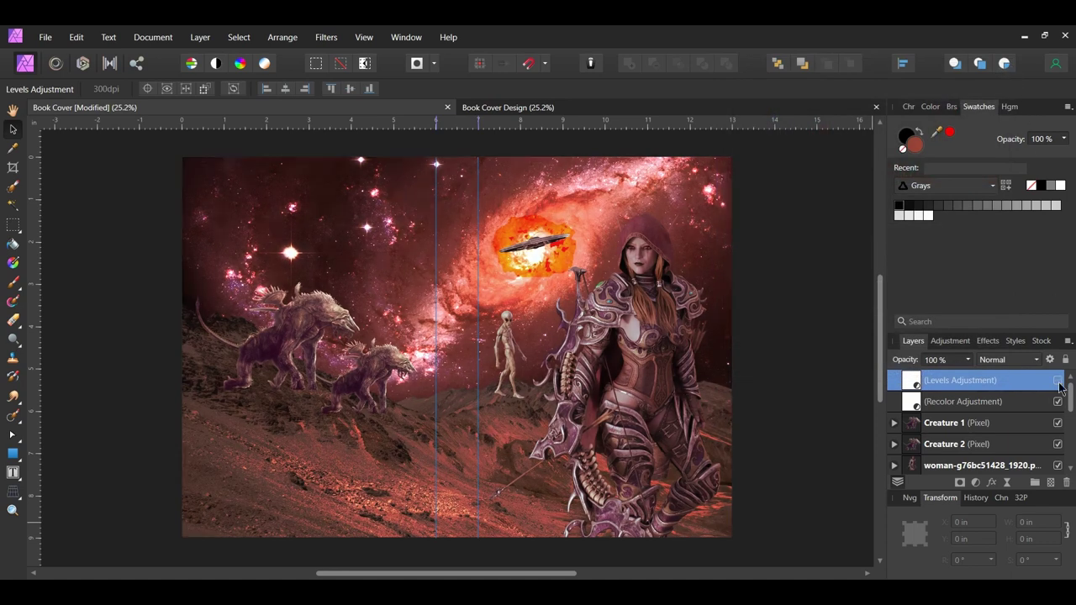
click(1058, 382)
click(773, 540)
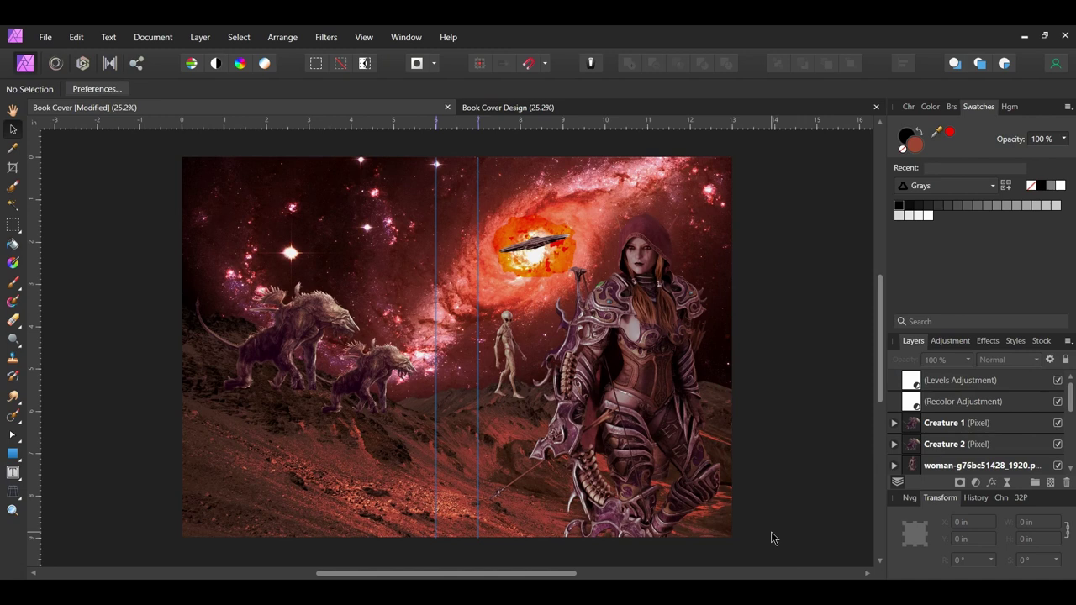
Add the artistic text "Battle of" at about 60 pt near the front cover's upper edge.
key(t)
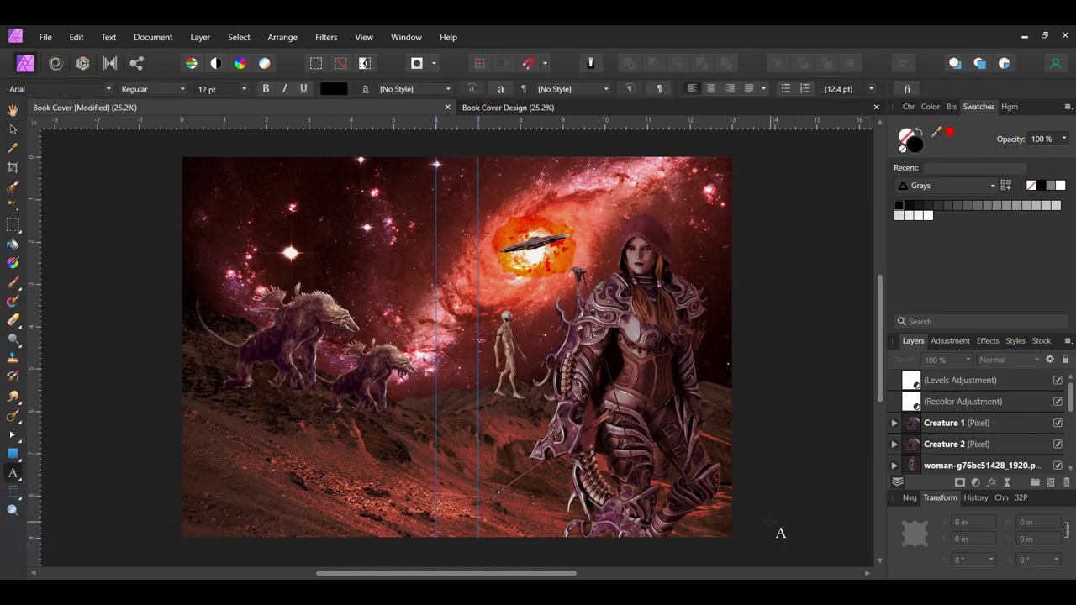
drag(539, 175, 563, 215)
text(Battle of)
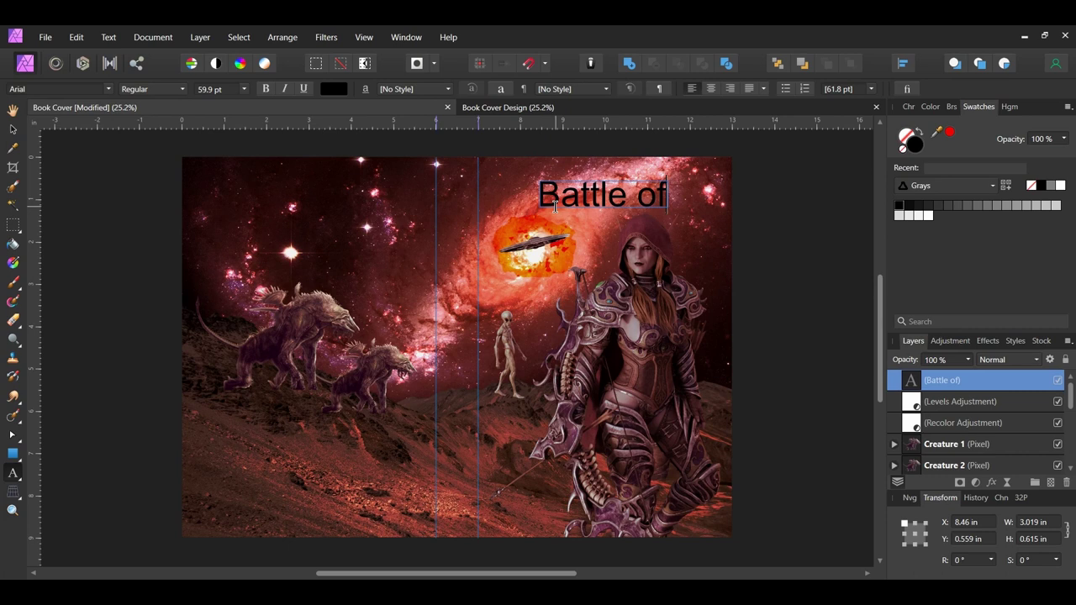
key(Escape)
Duplicate the "Battle of" text directly below itself and change the copy's wording to "Polaris".
drag(622, 179, 623, 220)
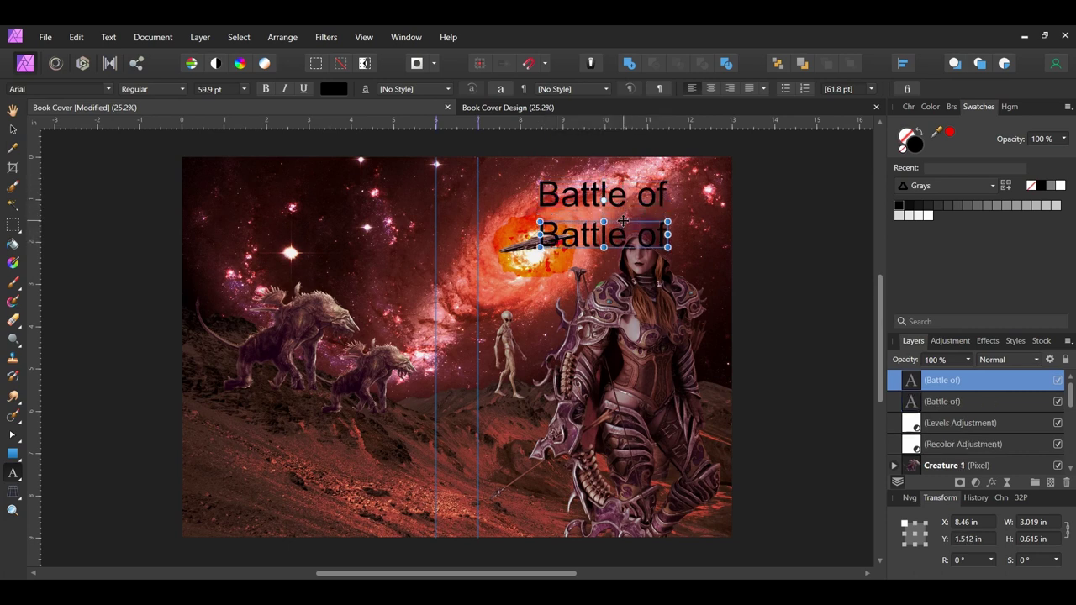
triple_click(623, 223)
text(Polaris)
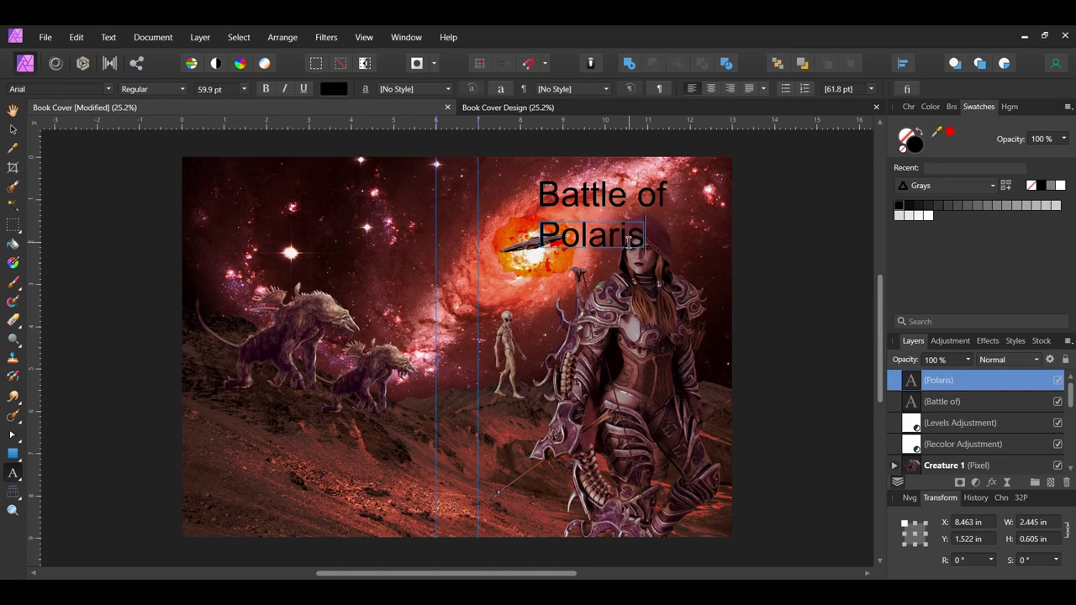
key(Escape)
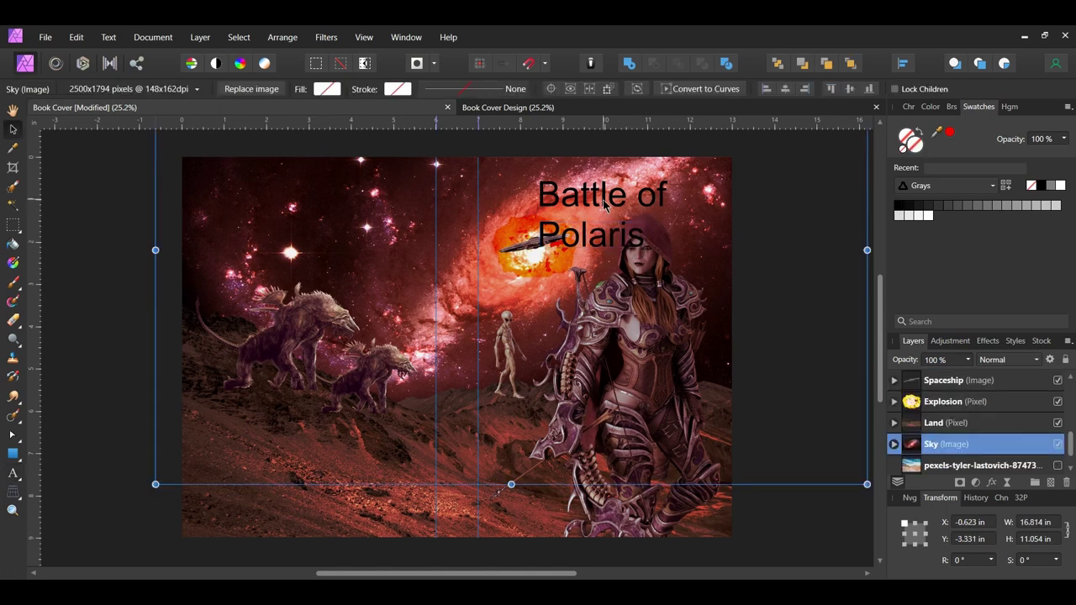
Set both title lines in the AmazObitaemOstrovItalic font at 65 pt, centred on each other above the woman.
click(605, 204)
shift+click(608, 242)
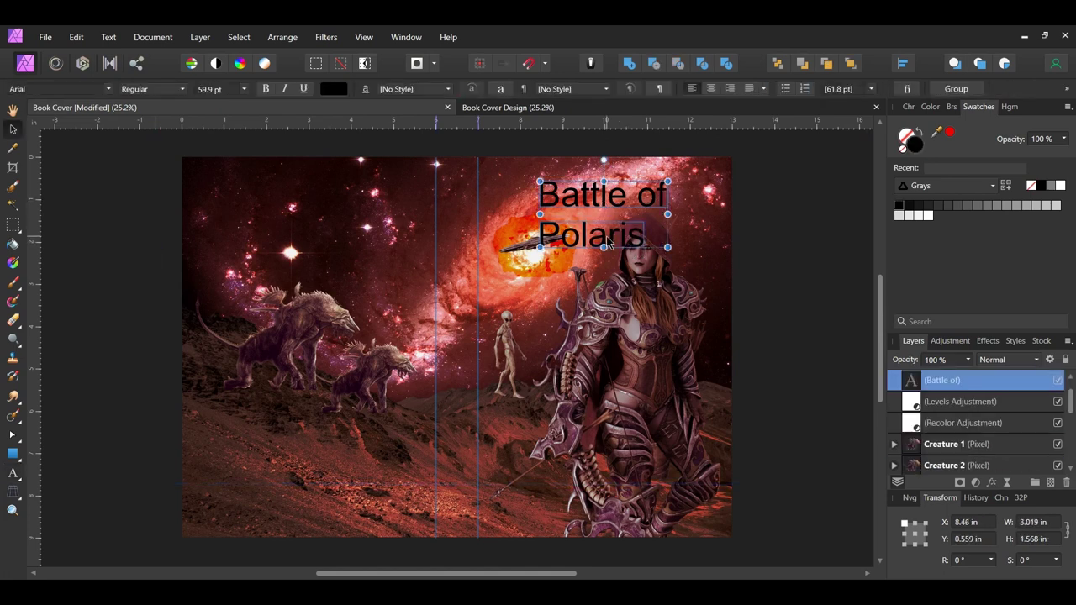
click(103, 89)
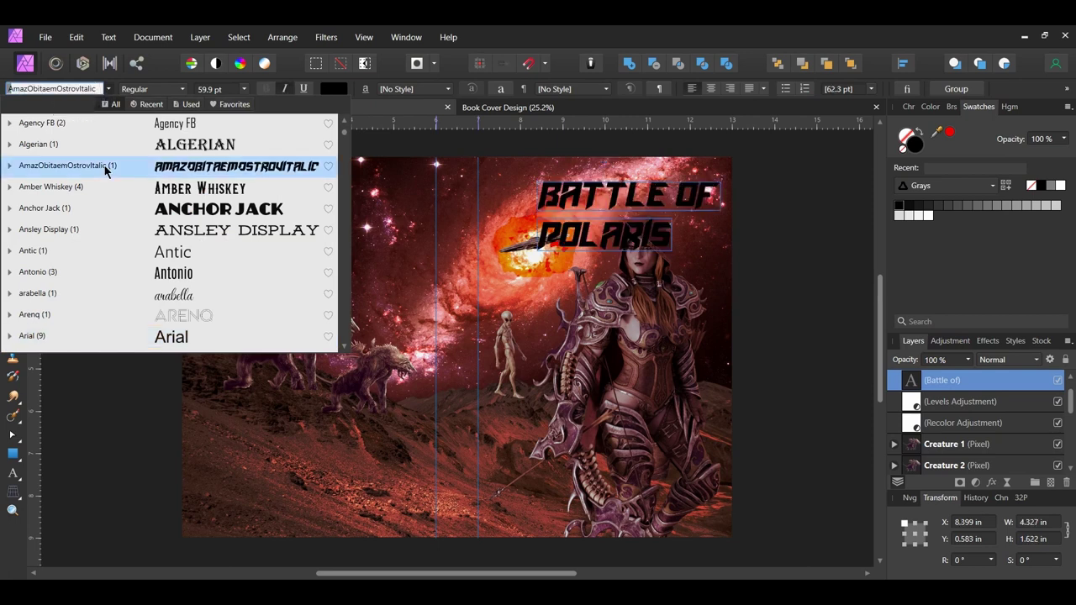
click(105, 168)
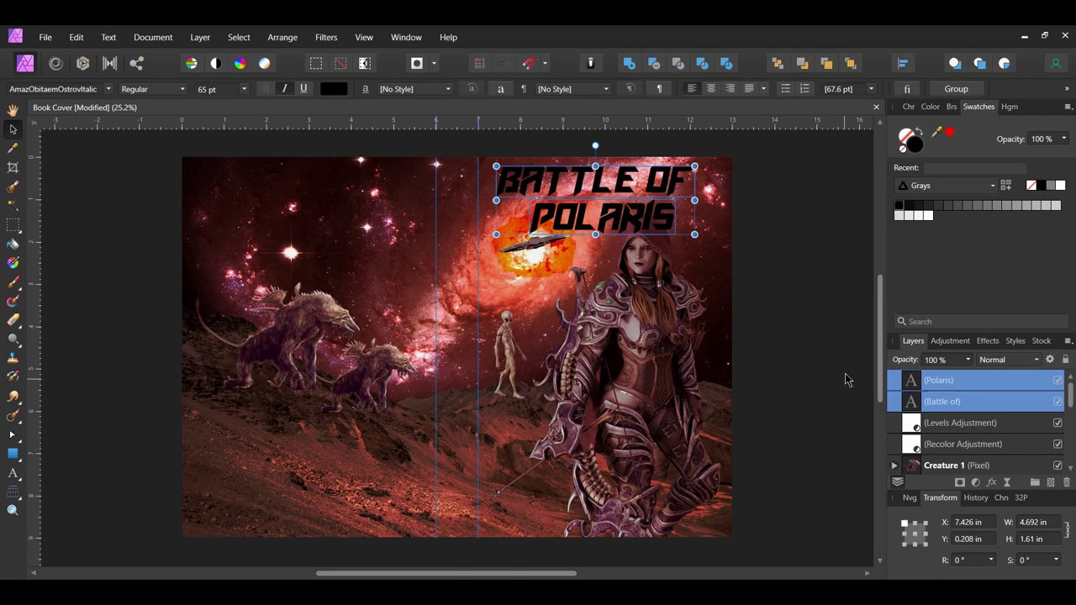
Fill both title lines with yellow #FBDA40, convert them to curves, and clear the selection.
double_click(915, 142)
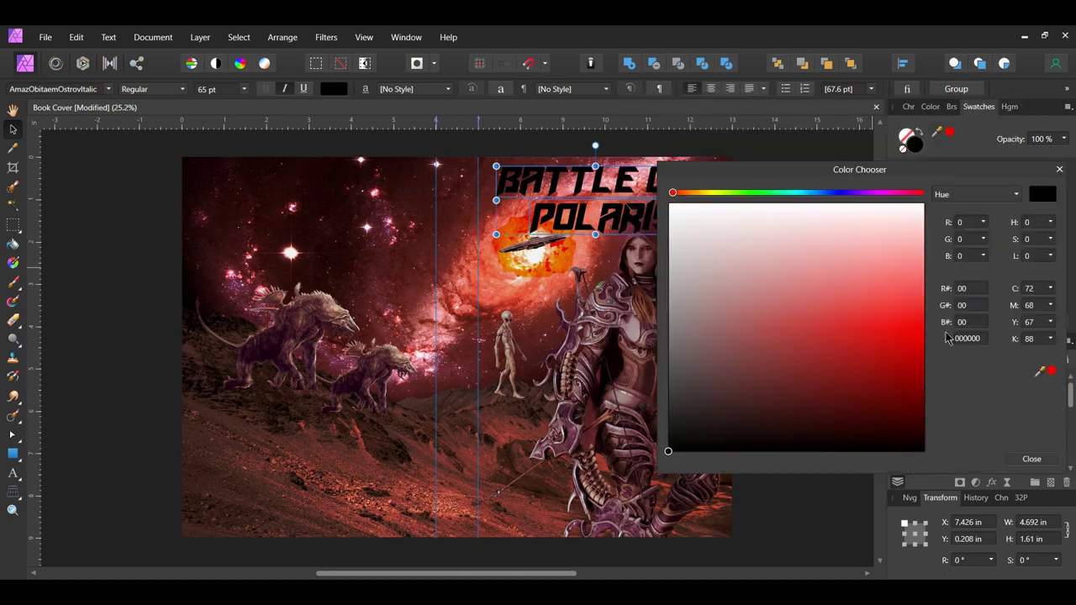
click(959, 337)
text(fbda40)
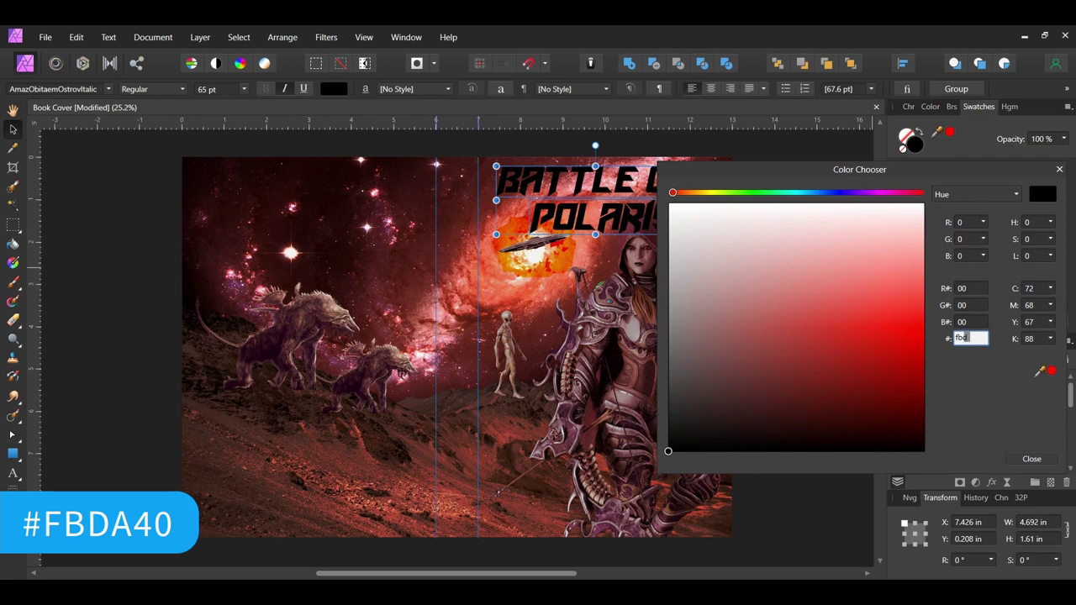
key(Return)
click(1032, 459)
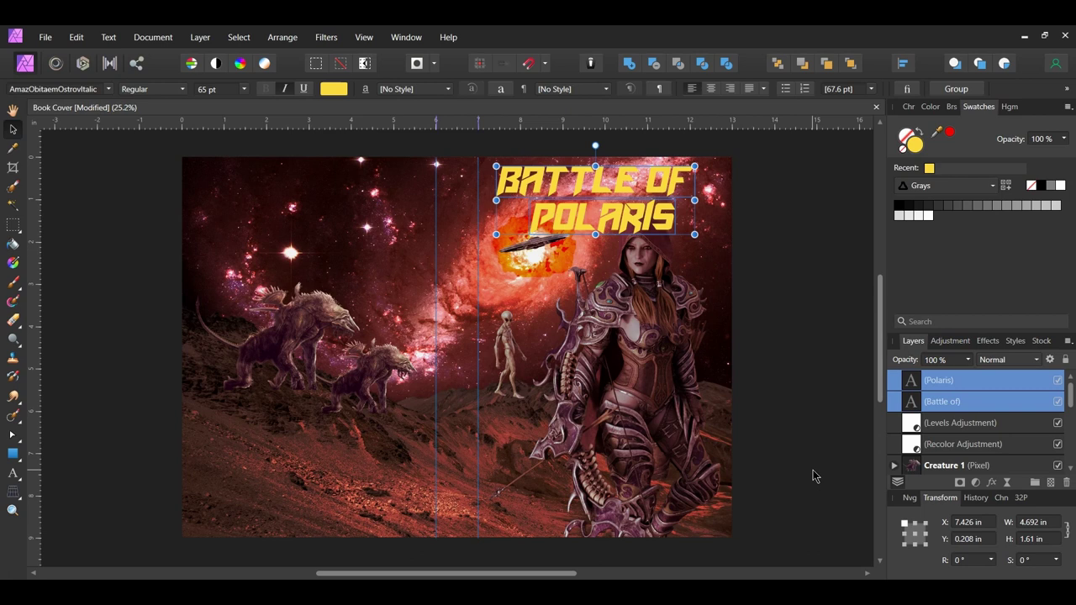
key(ctrl+g)
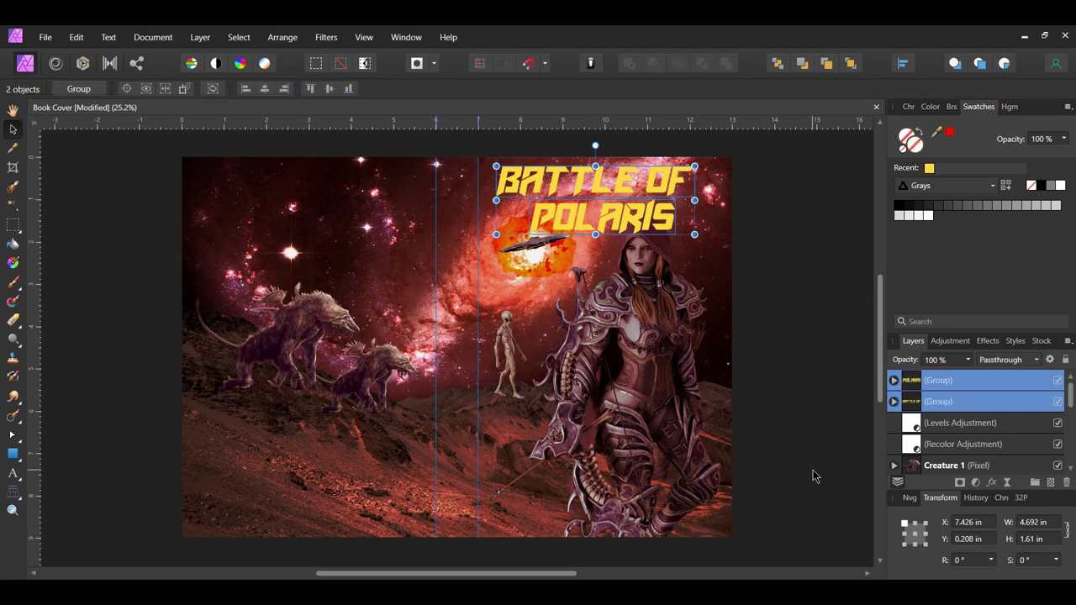
click(813, 476)
Turn on snapping and shift the B of "Battle" left to about X 7.23 in, away from the A.
click(528, 65)
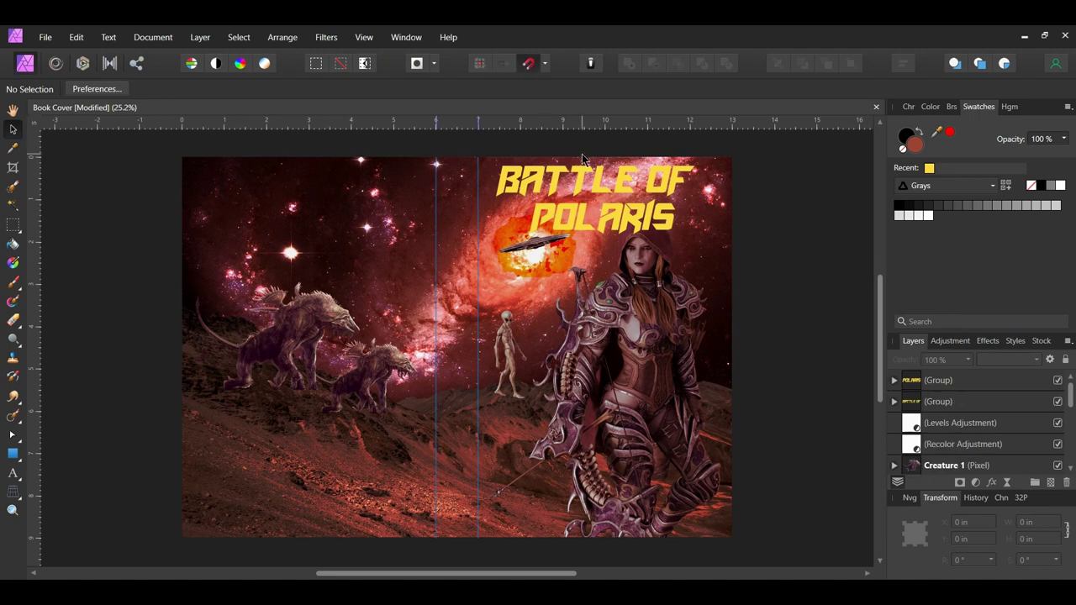
click(508, 188)
click(507, 188)
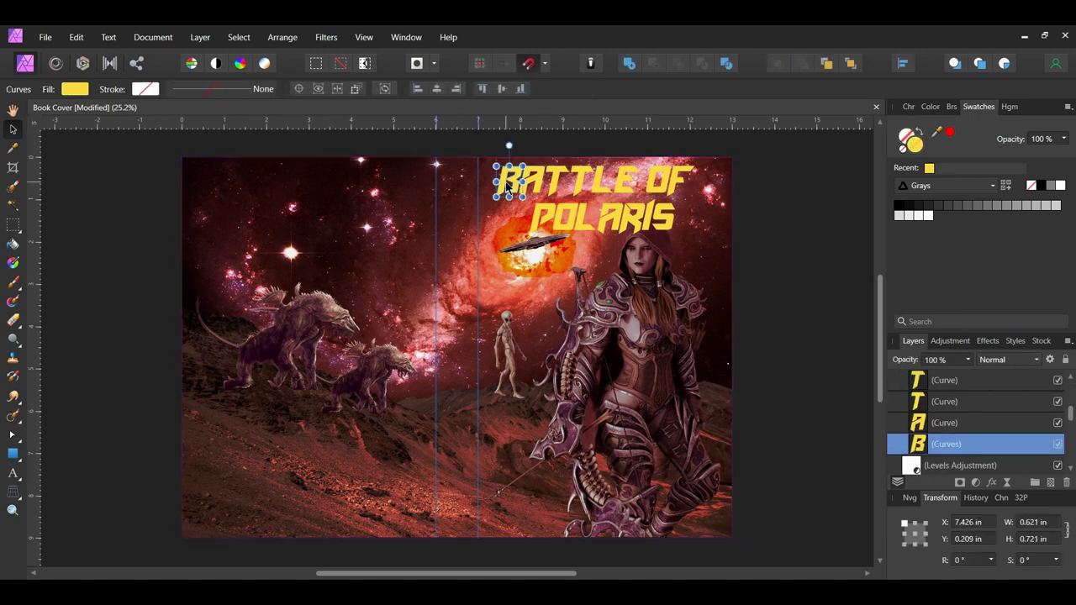
drag(506, 186, 503, 187)
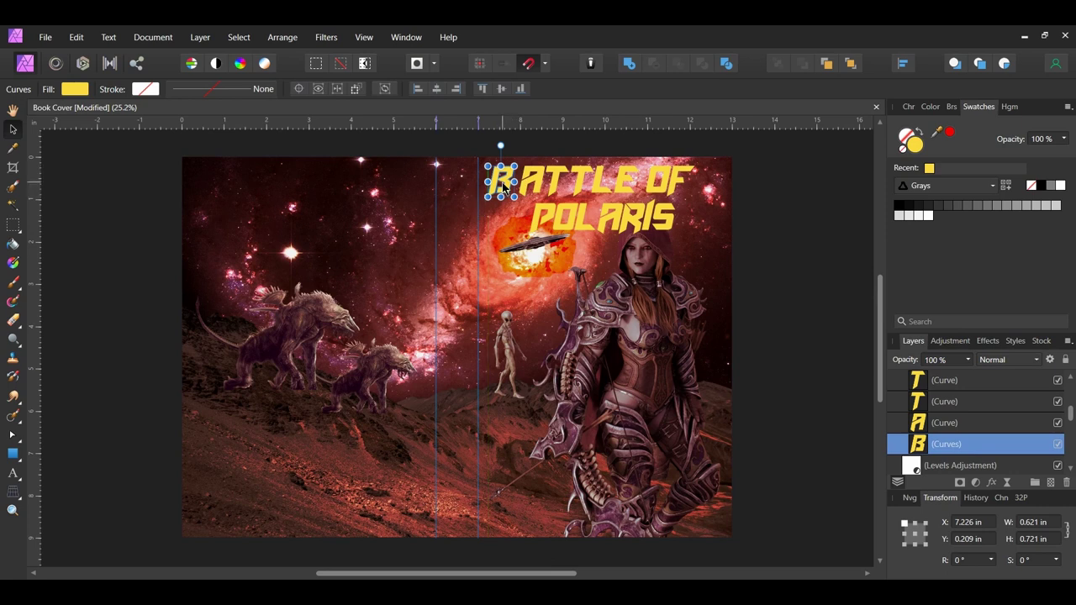
Space out the letters of both title lines, including shifting the P of "Polaris" left to about X 7.98 in.
click(658, 186)
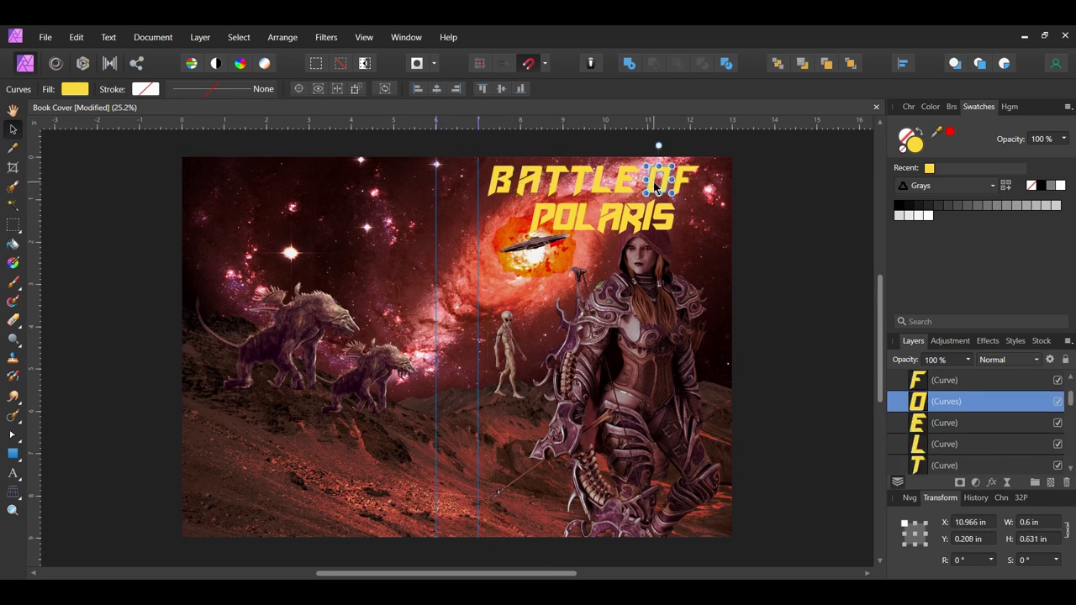
click(546, 222)
double_click(546, 223)
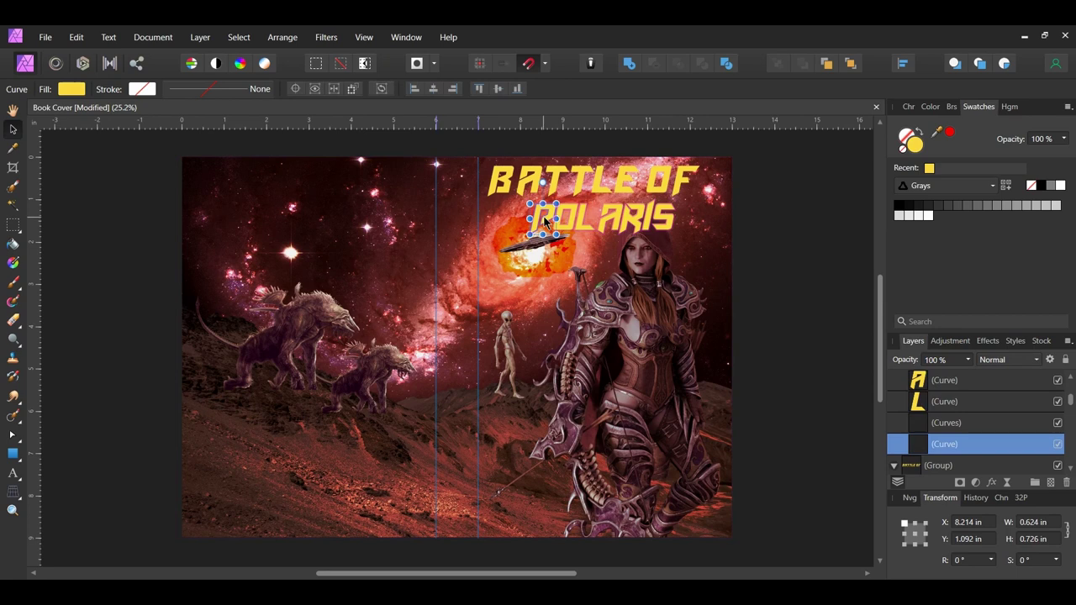
drag(546, 220, 536, 217)
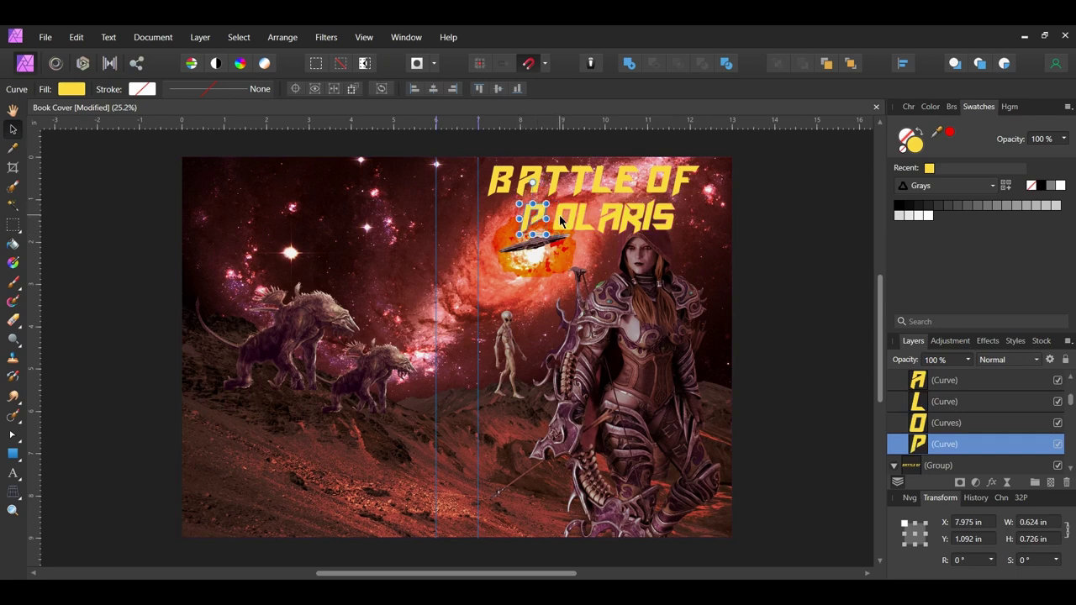
key(ctrl+z)
key(ctrl+z)
key(ctrl+z)
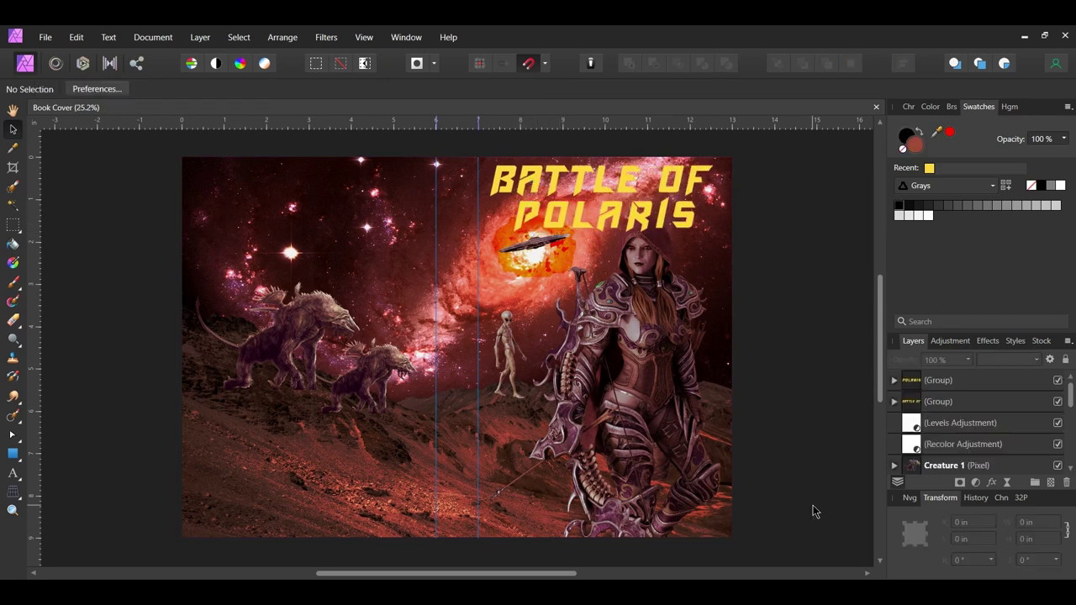
Duplicate both front title lines below the originals, and rotate the "Battle of" copy -90° and fit it at the upper spine.
click(609, 187)
shift+click(603, 220)
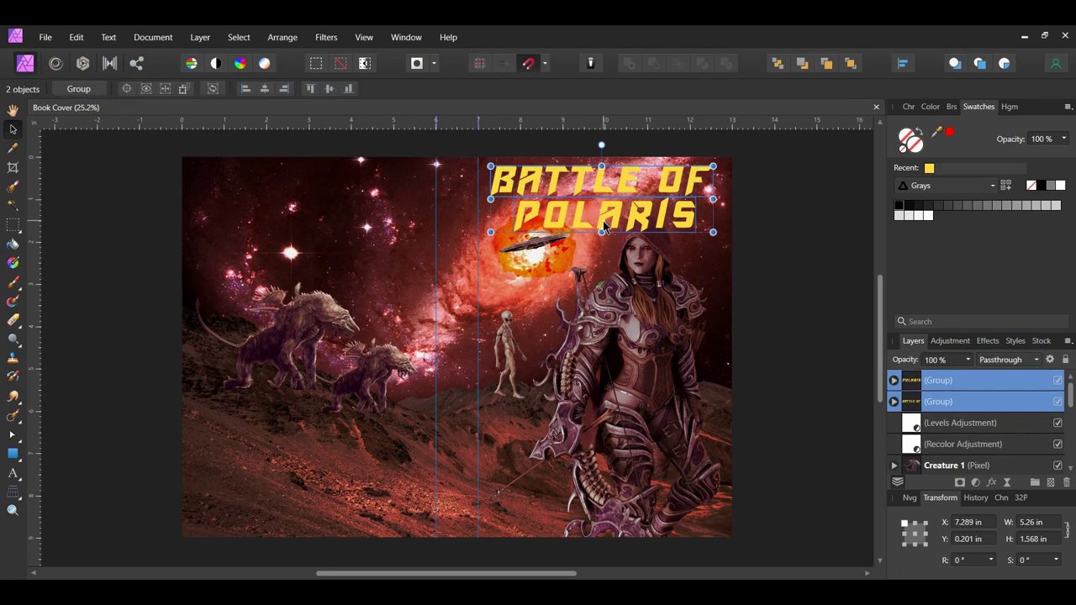
drag(603, 220, 620, 284)
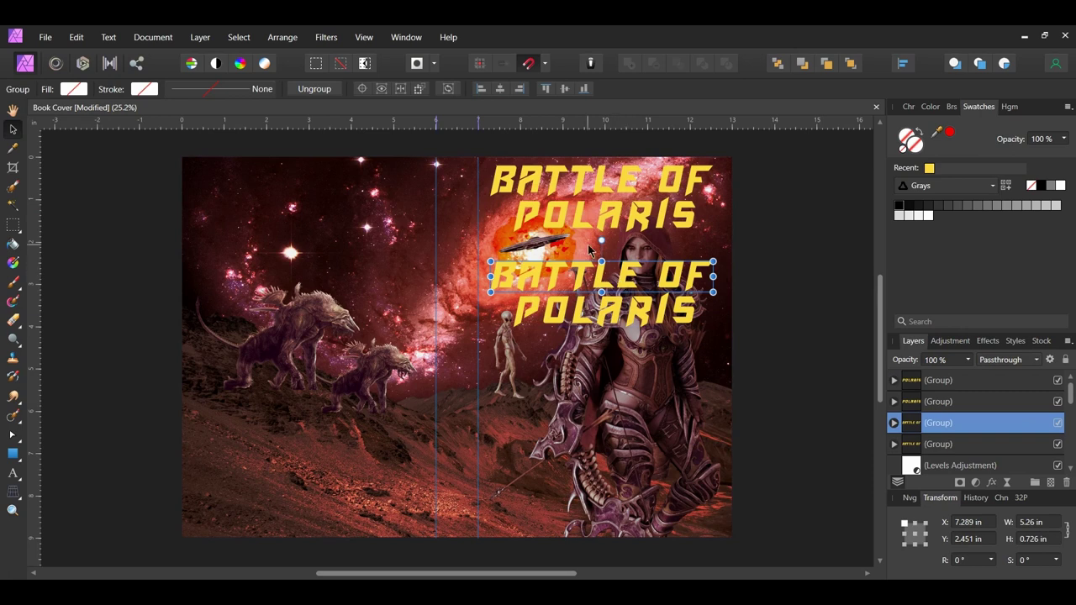
drag(601, 241, 637, 275)
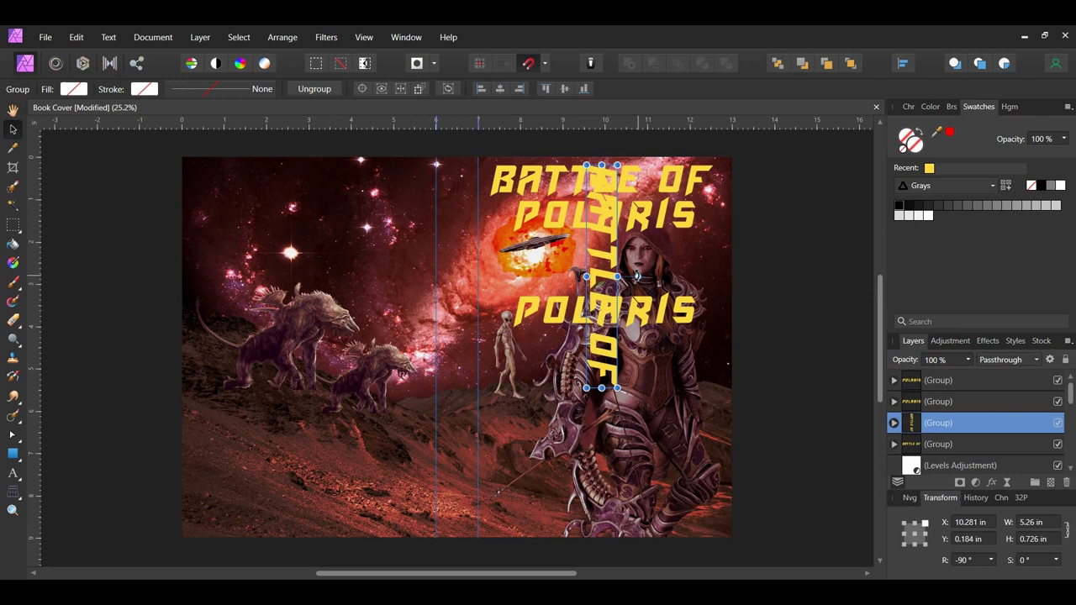
drag(637, 274, 494, 278)
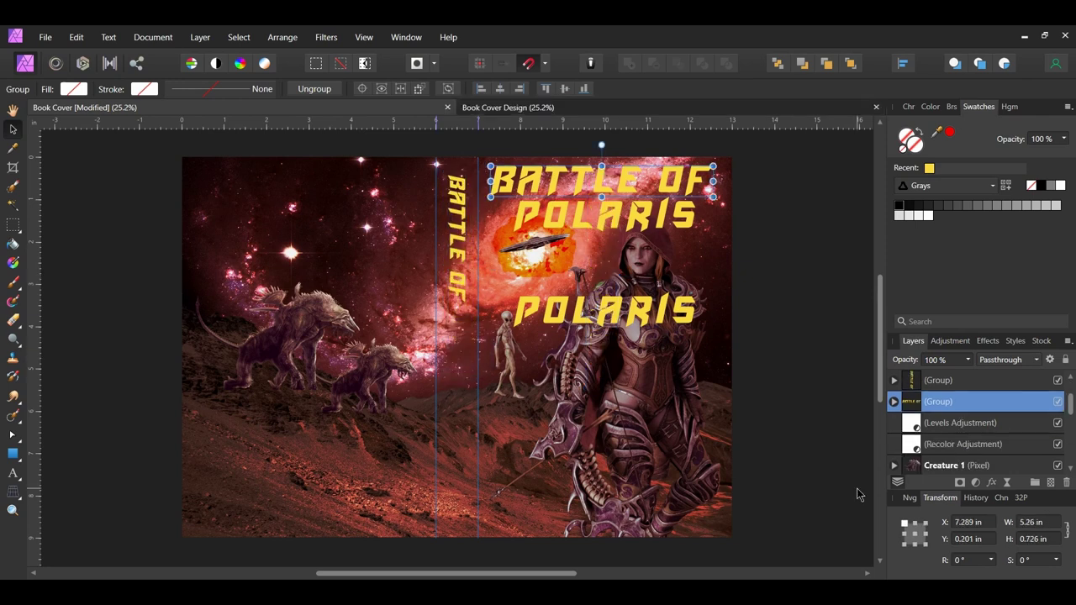
Rotate the "Polaris" copy -90°, shrink it to about 2.57 × 0.49 in and place it below "Battle of" on the spine.
click(614, 315)
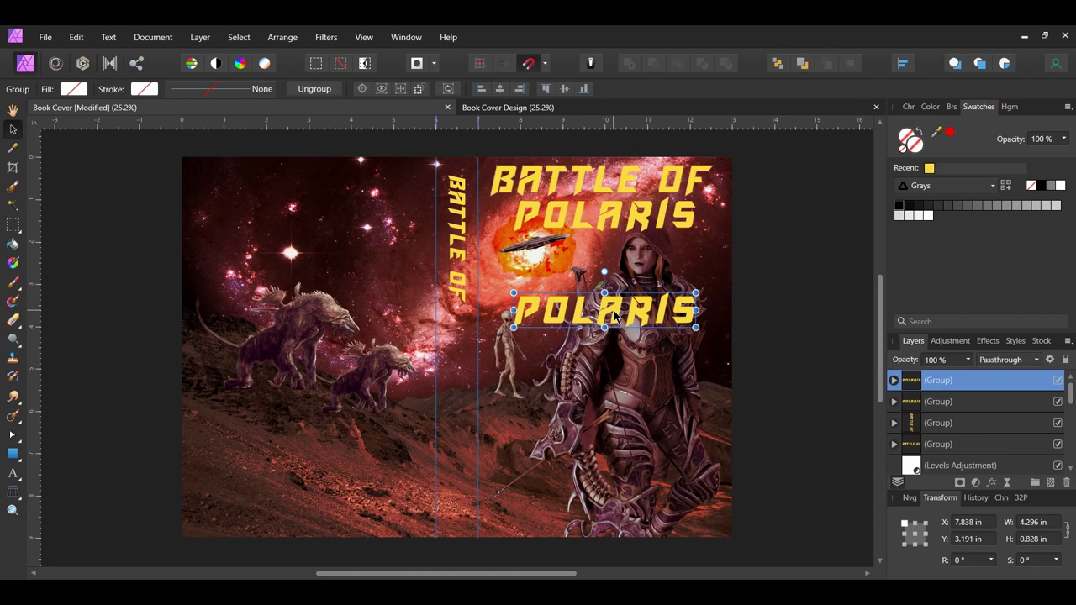
drag(604, 272, 676, 313)
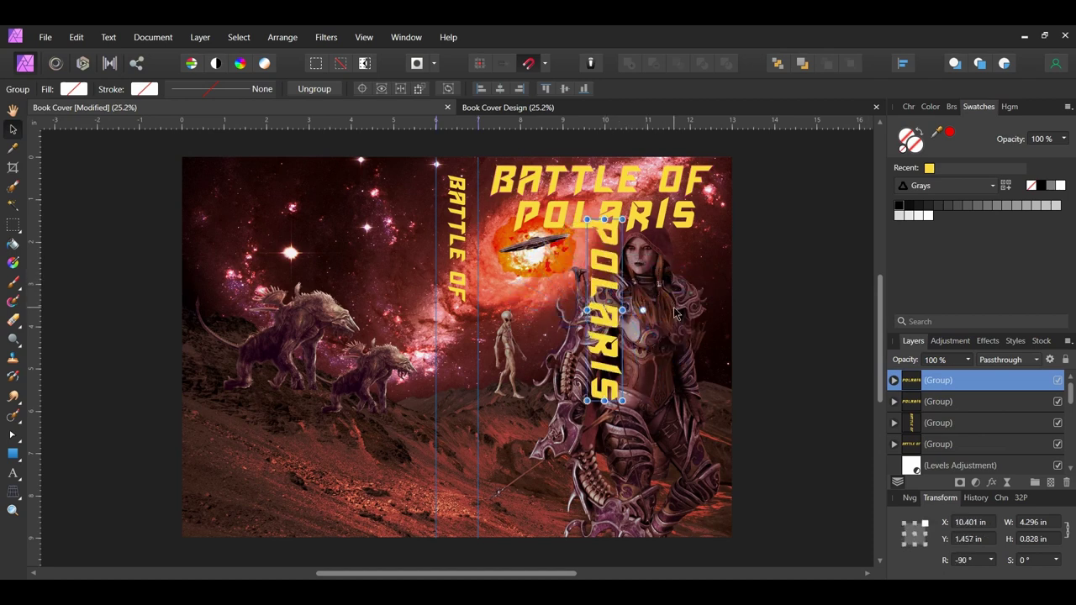
drag(607, 272, 462, 363)
drag(439, 492, 448, 417)
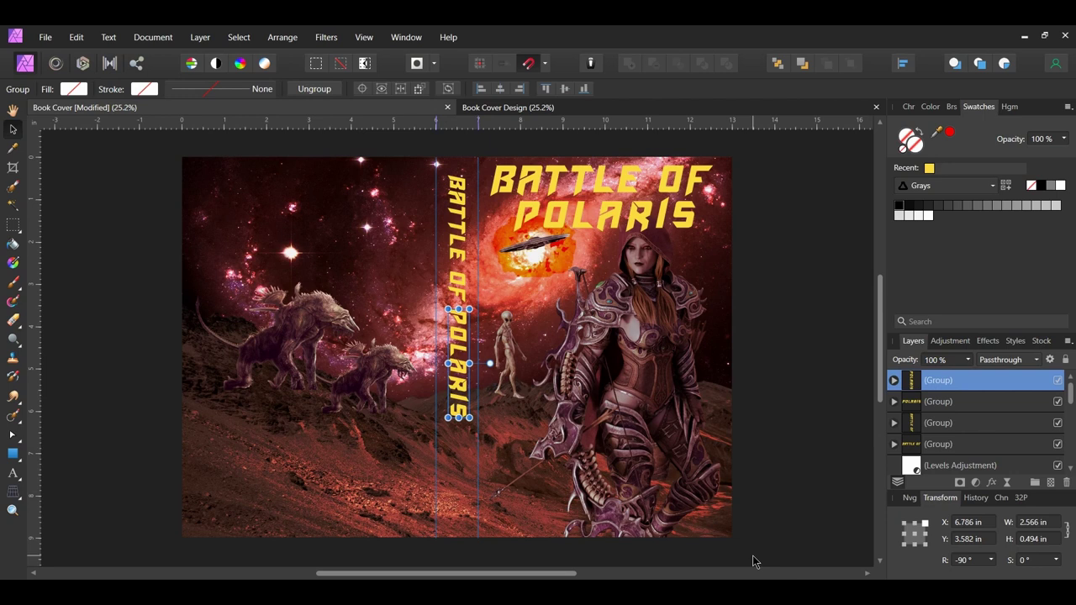
click(81, 337)
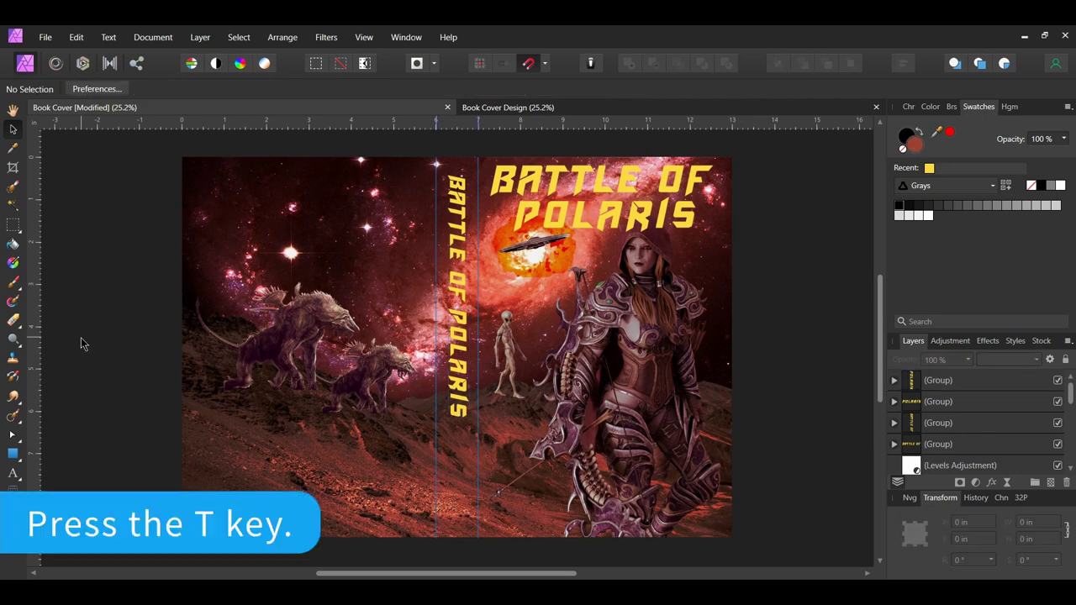
Add the author's name as artistic text near the front cover's lower edge, in Agency FB Bold.
key(t)
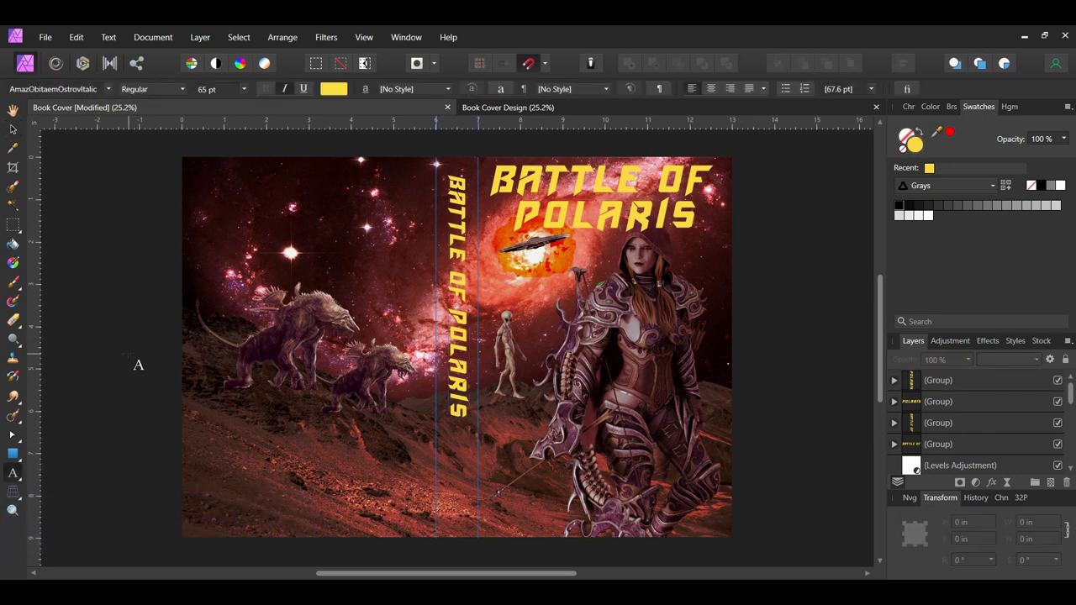
drag(558, 474, 588, 521)
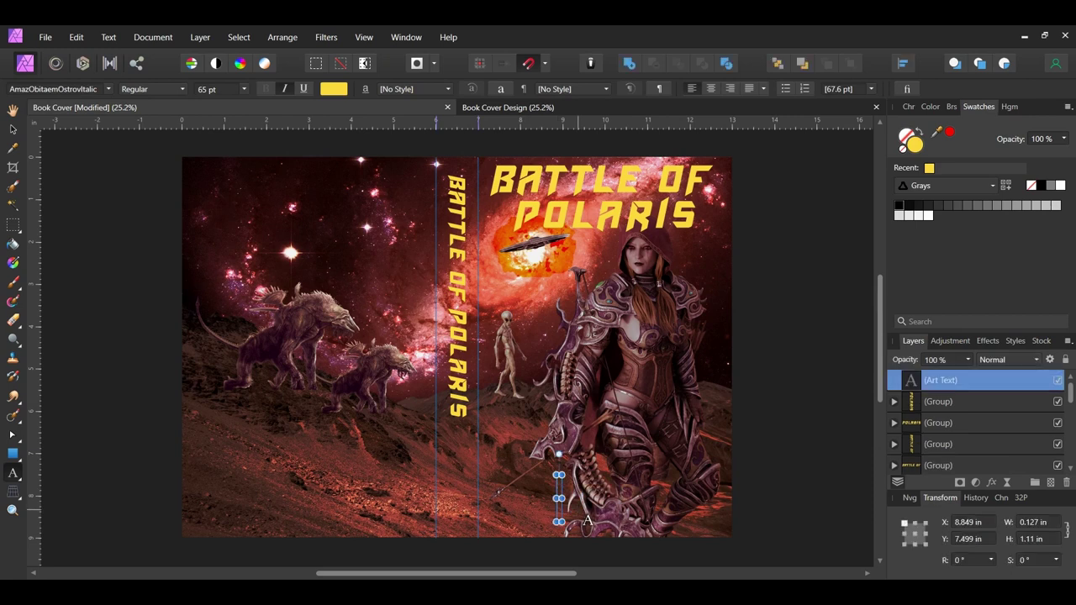
text(C. Neil)
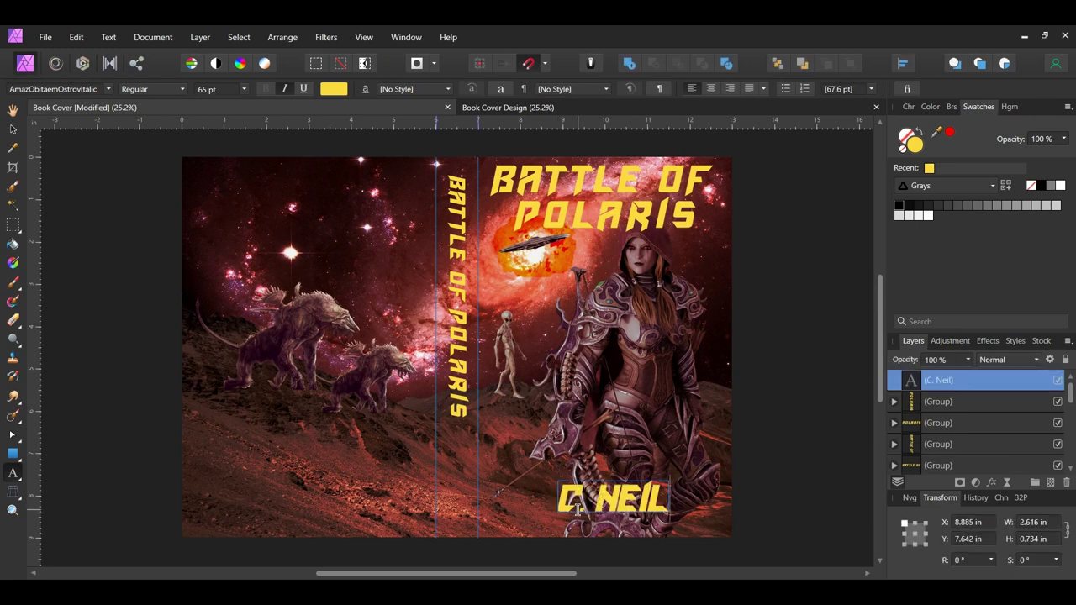
click(107, 90)
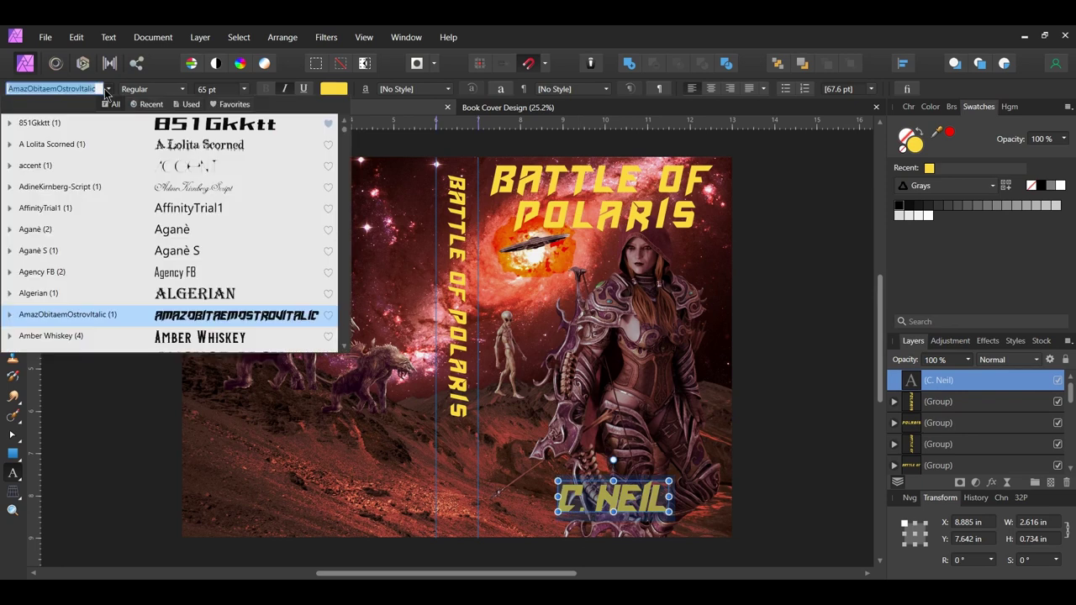
click(10, 272)
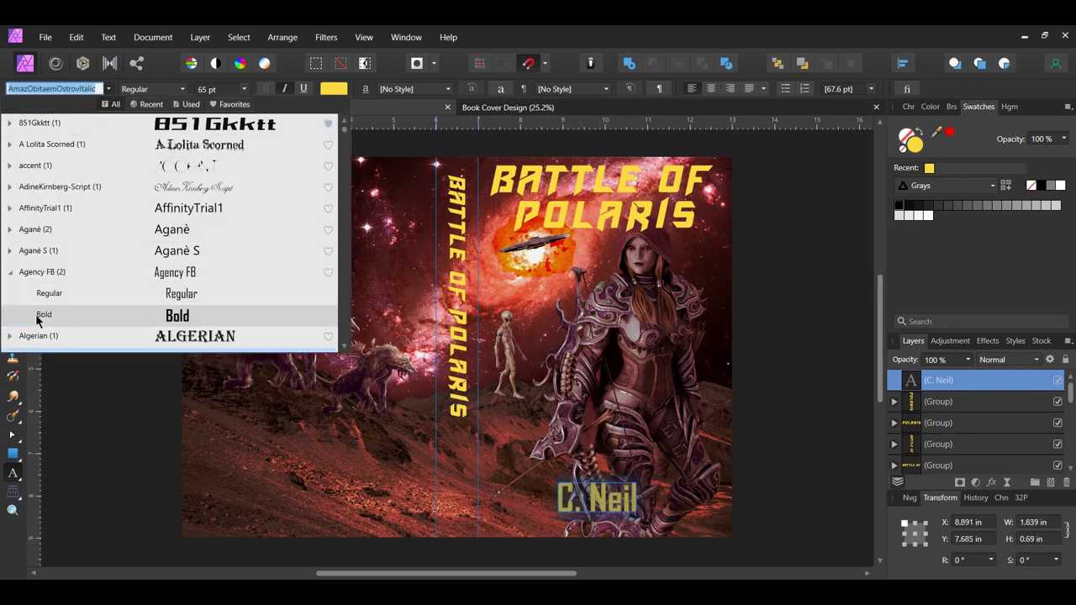
click(39, 310)
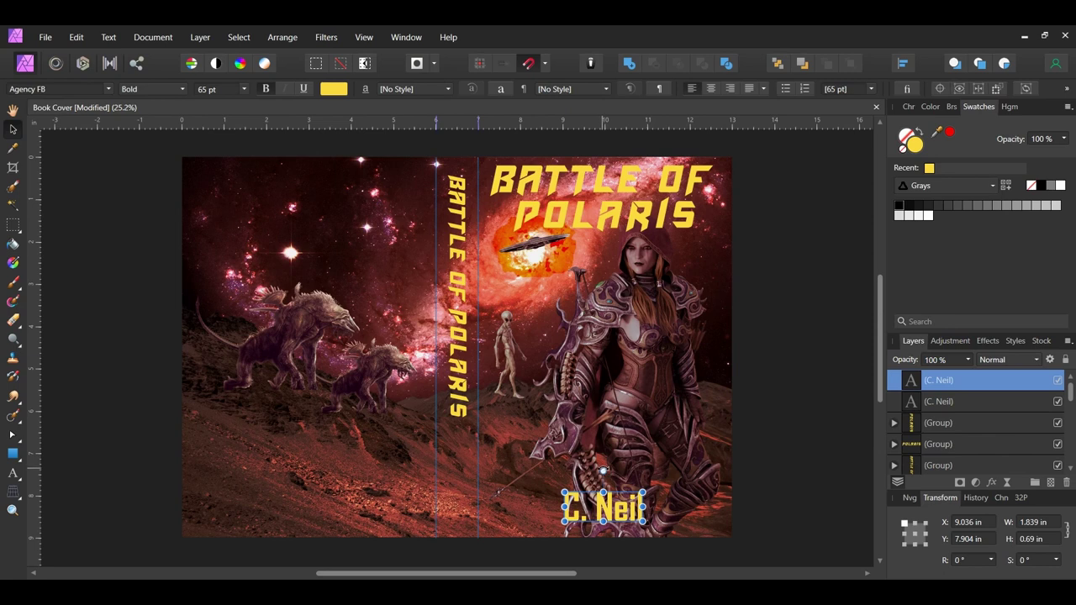
Rotate the author-name copy -90°, scale it to about 50.8 pt and place it on the spine below the title.
drag(603, 470, 672, 496)
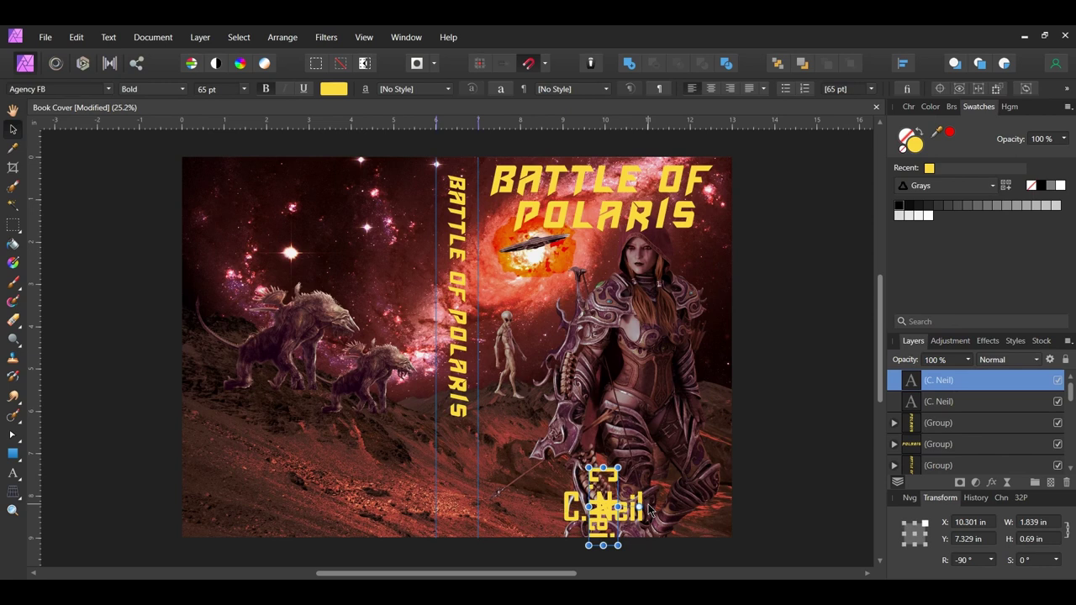
drag(598, 524, 443, 493)
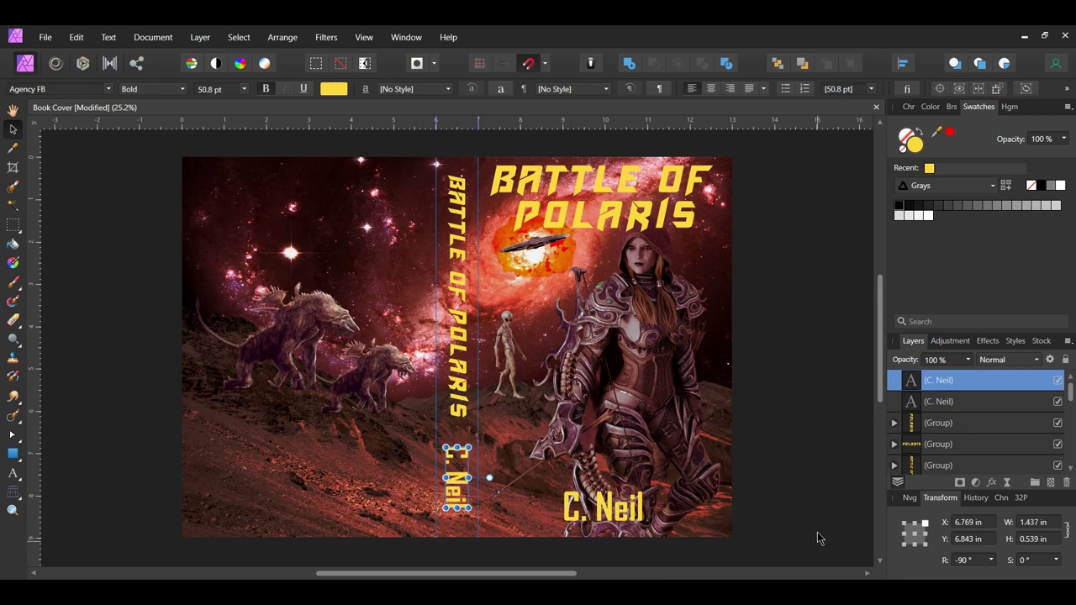
click(726, 554)
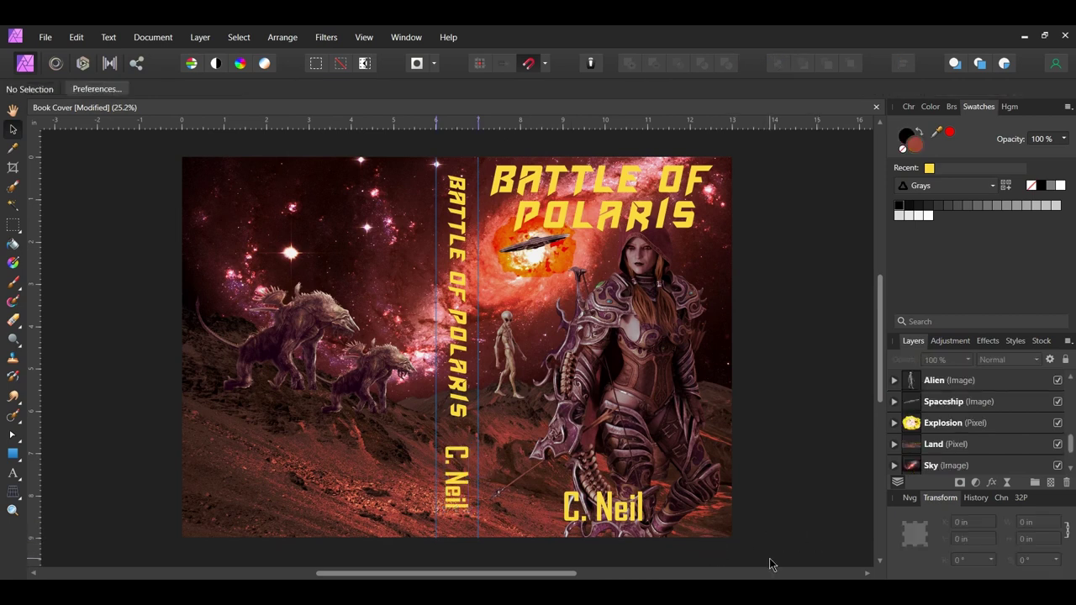
Duplicate the two front title lines and place the copy, scaled down, centred near the upper edge of the back cover.
click(601, 221)
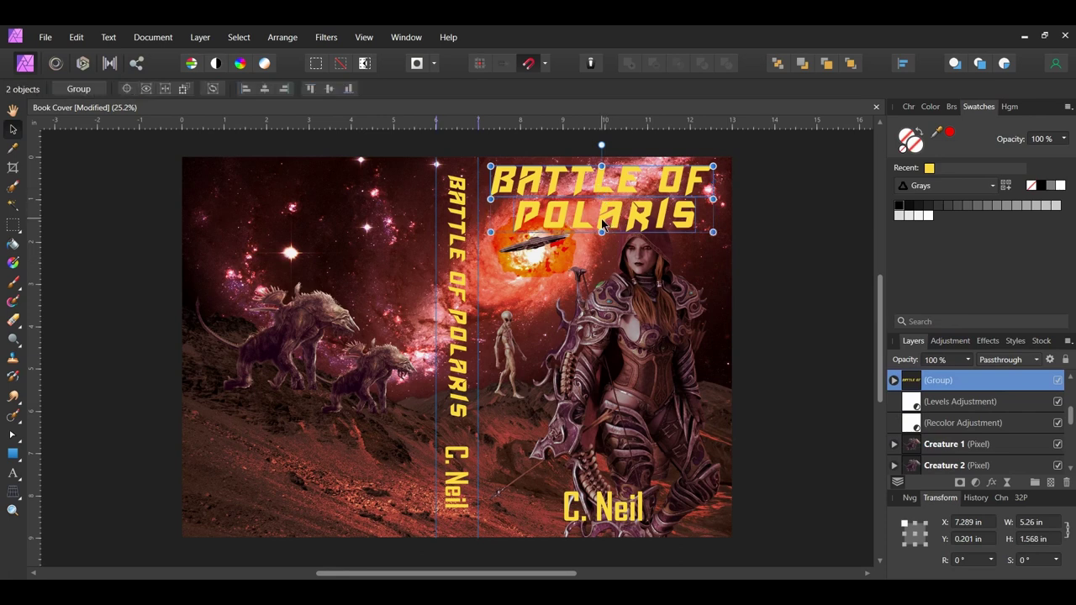
key(ctrl+j)
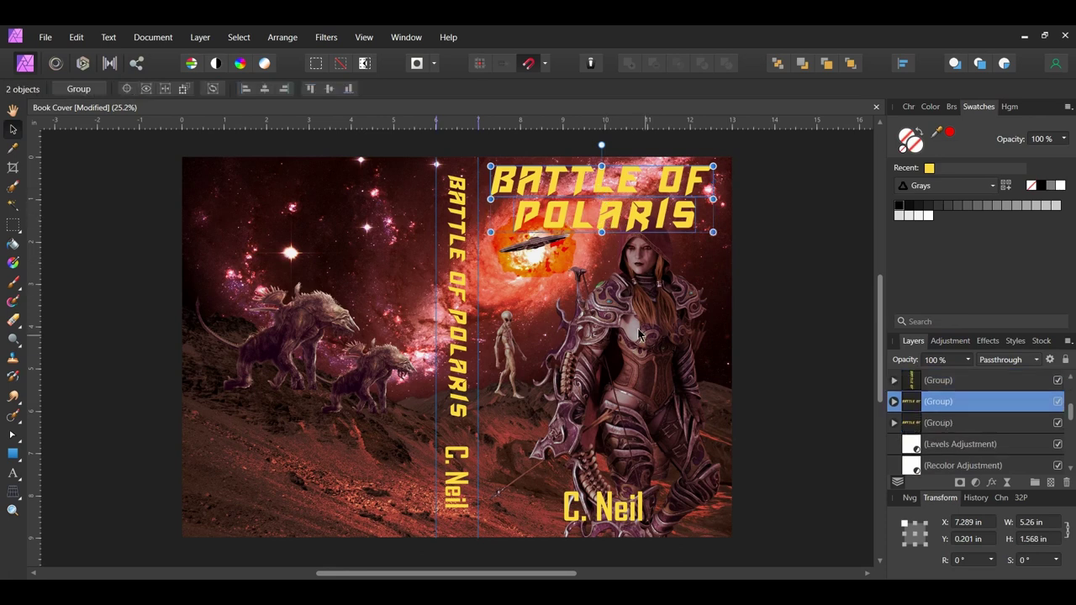
drag(601, 219, 269, 222)
drag(421, 168, 387, 178)
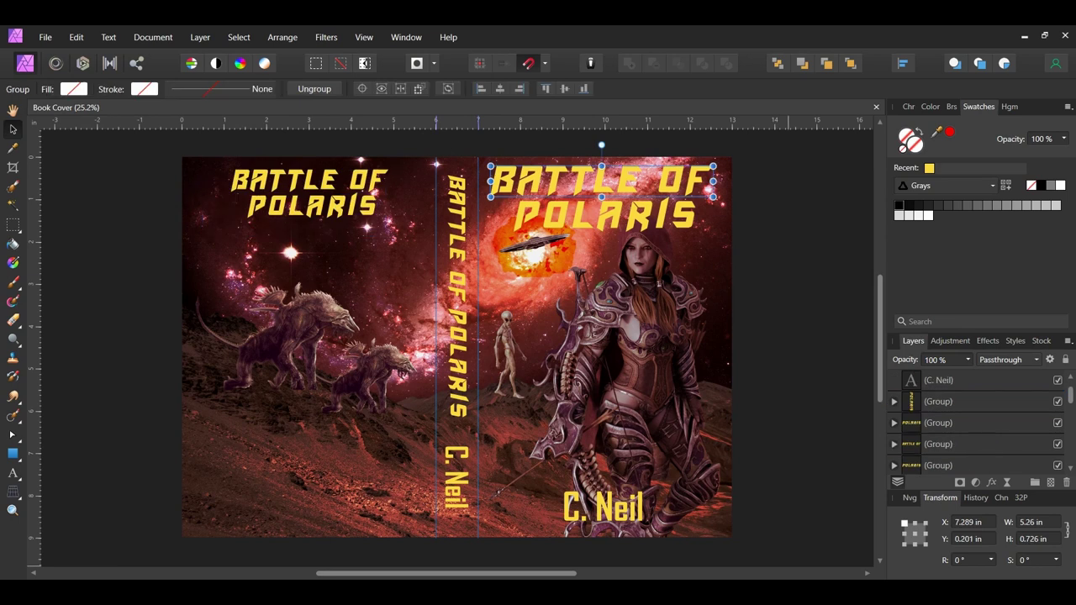
Draw a text frame about 4.22 × 4.53 in over the creatures on the back cover, below the title.
key(t)
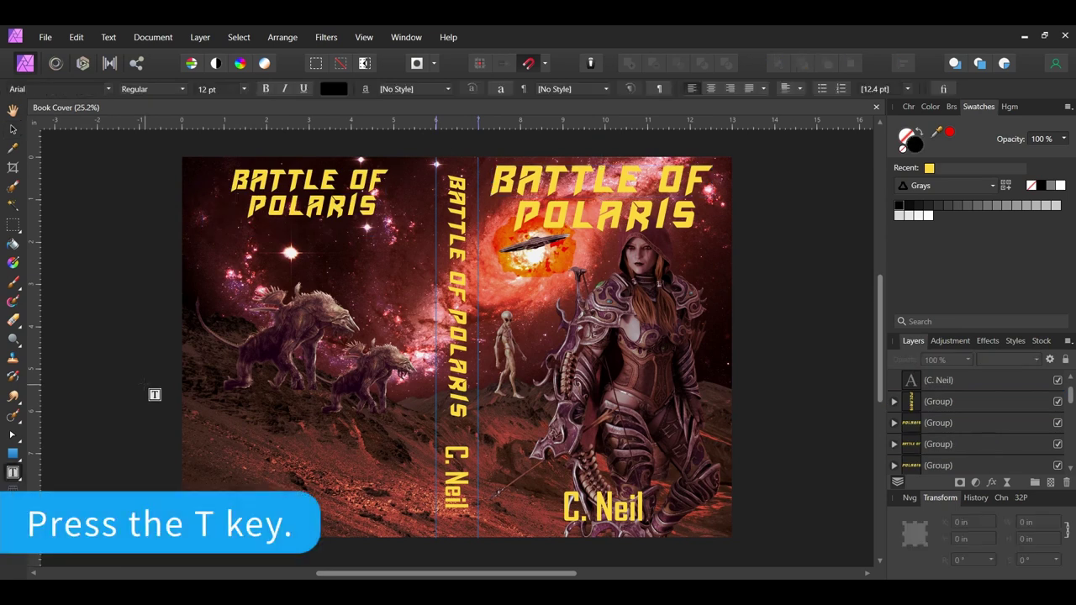
drag(231, 170, 409, 457)
drag(262, 265, 251, 265)
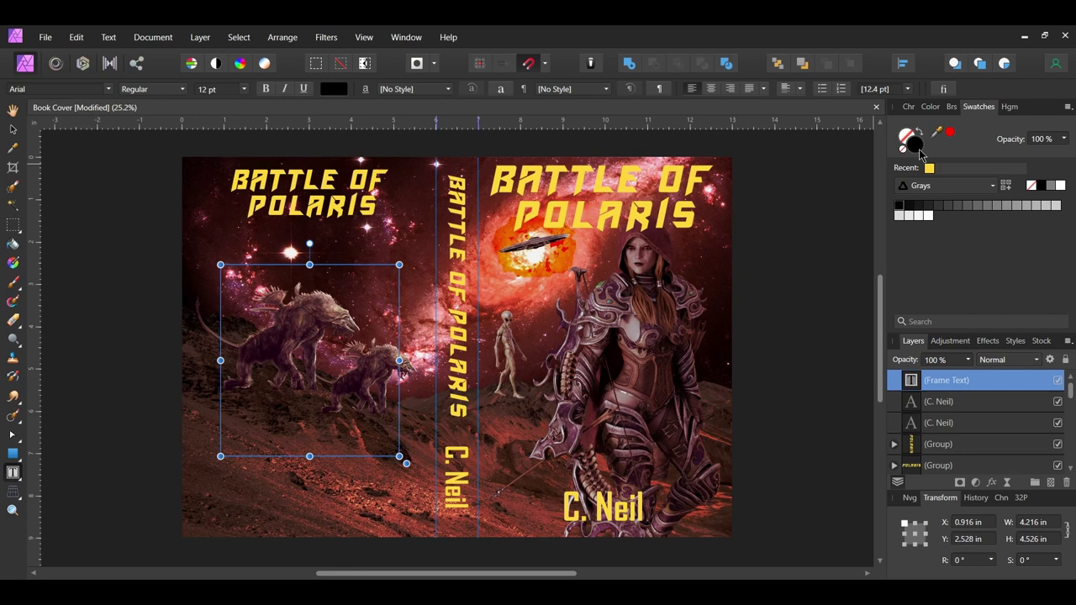
Set the back-cover blurb's text colour to light yellow #FCE784 and clear the selection.
double_click(919, 151)
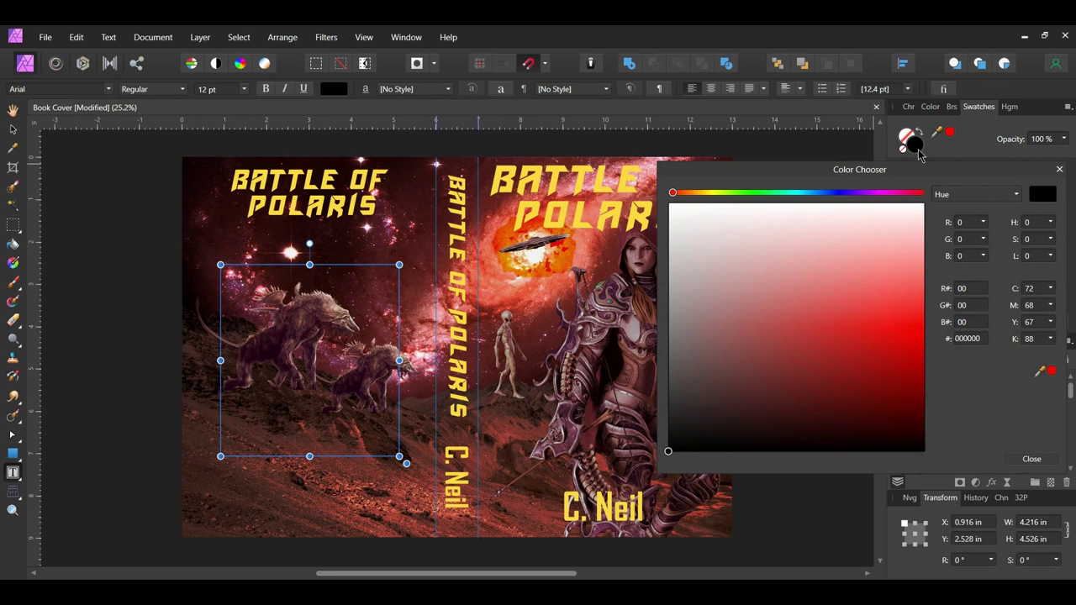
click(974, 338)
text(fce784)
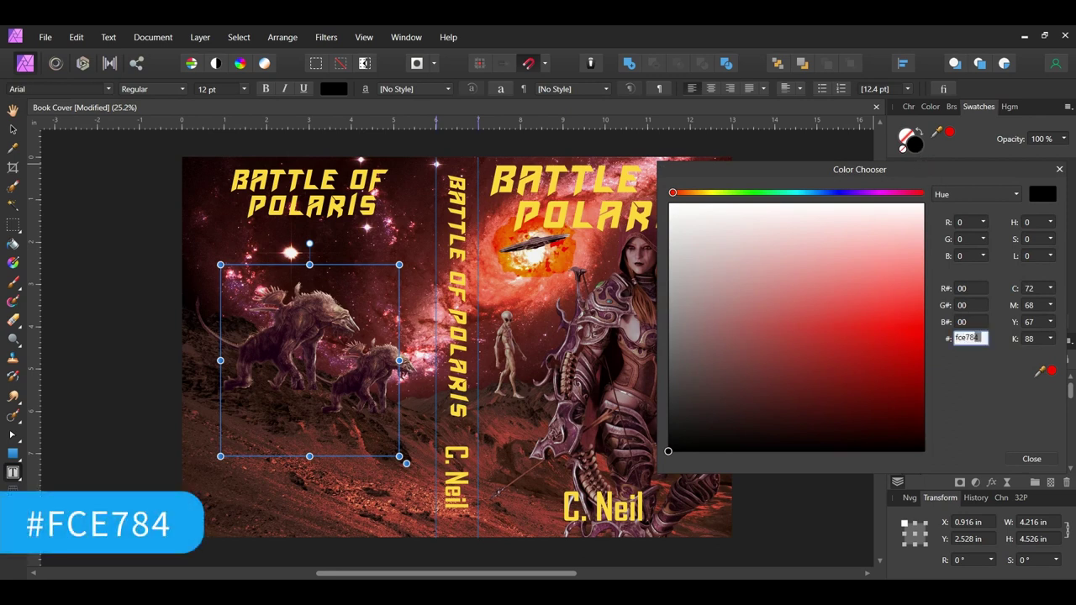
key(Return)
click(1033, 460)
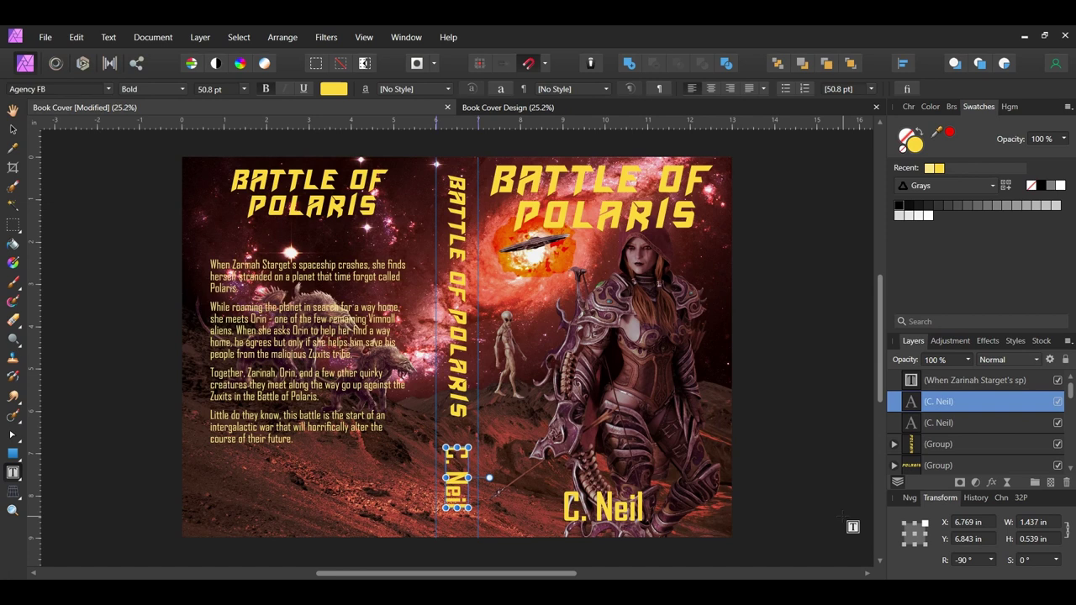
scroll(550, 500, up, 3)
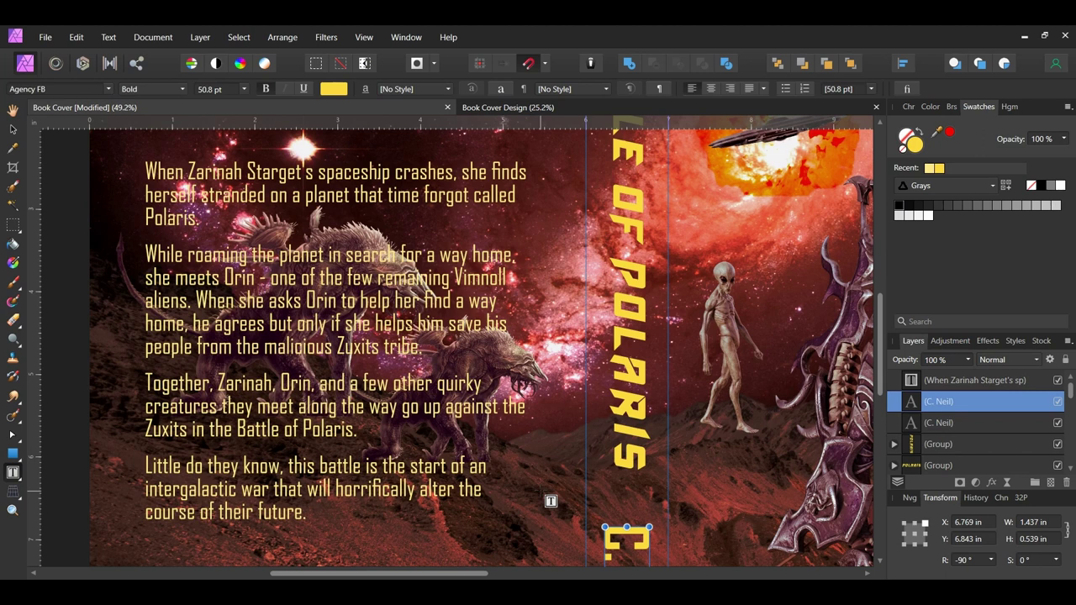
key(ctrl+0)
key(Escape)
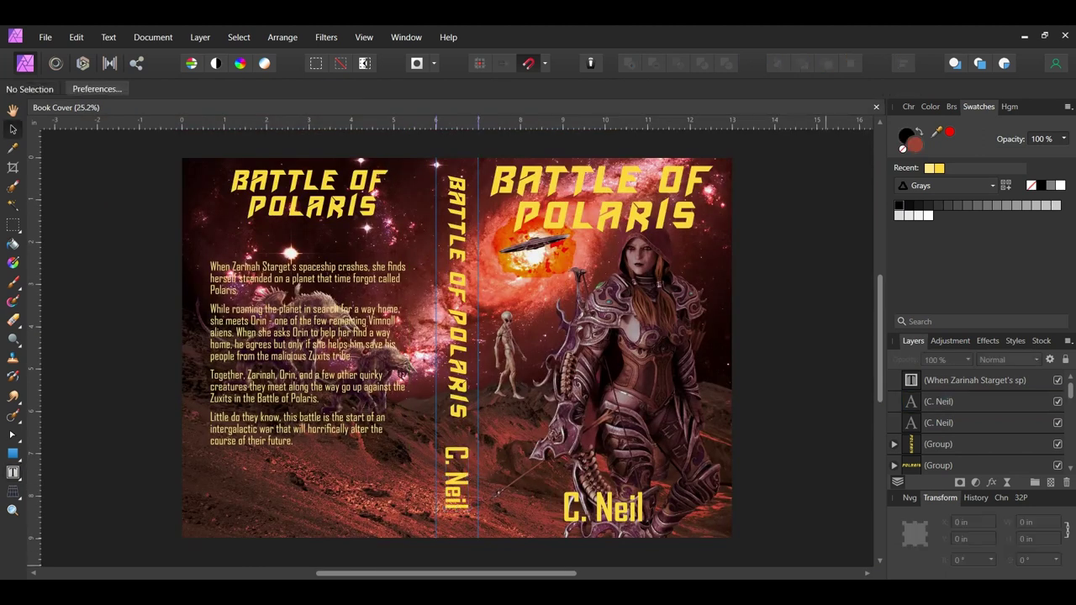
Place the bar-code image on the back cover, scale it to about 1.35 × 1.05 in near the lower corner beside the spine, and deselect it.
key(ctrl+o)
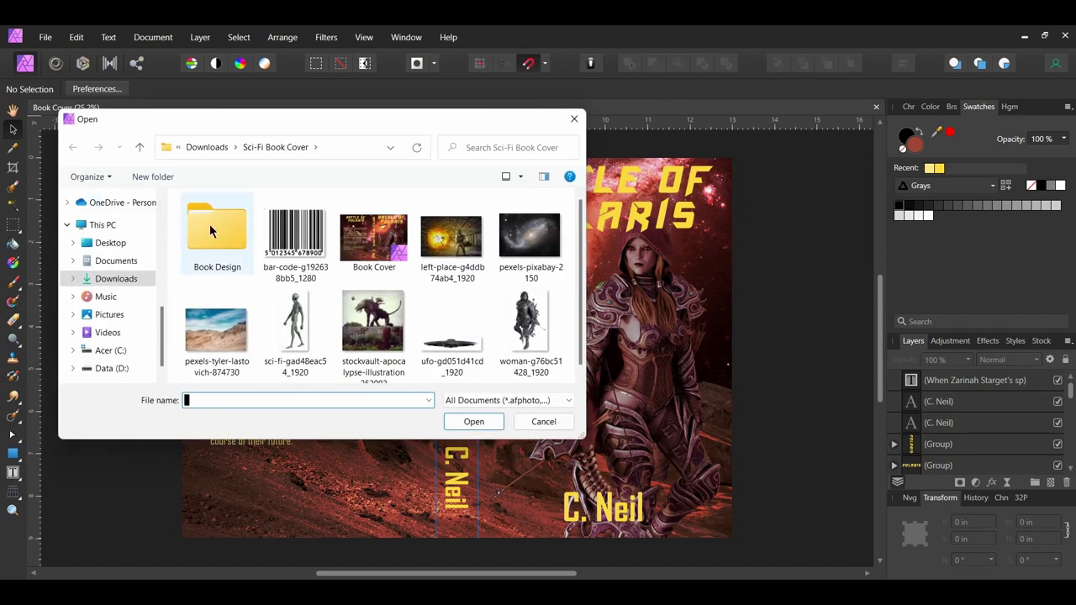
click(295, 244)
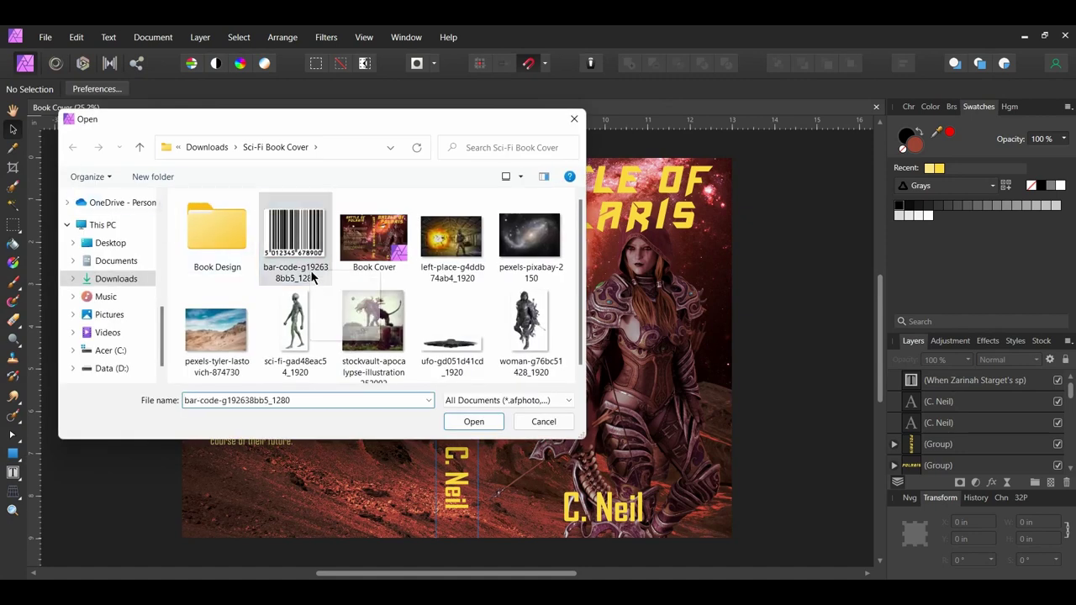
click(357, 476)
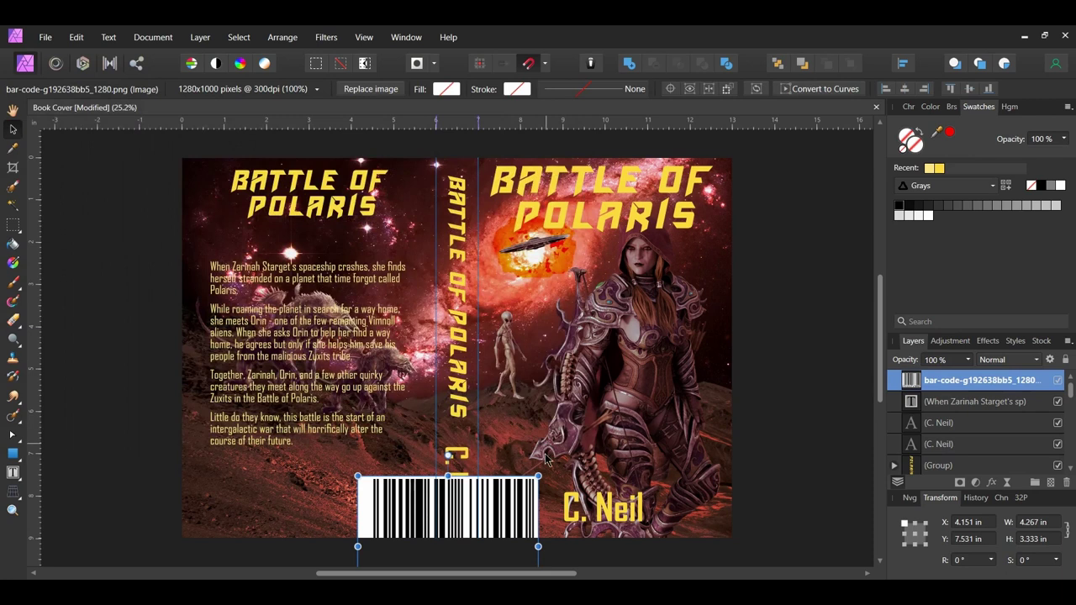
drag(388, 504, 286, 419)
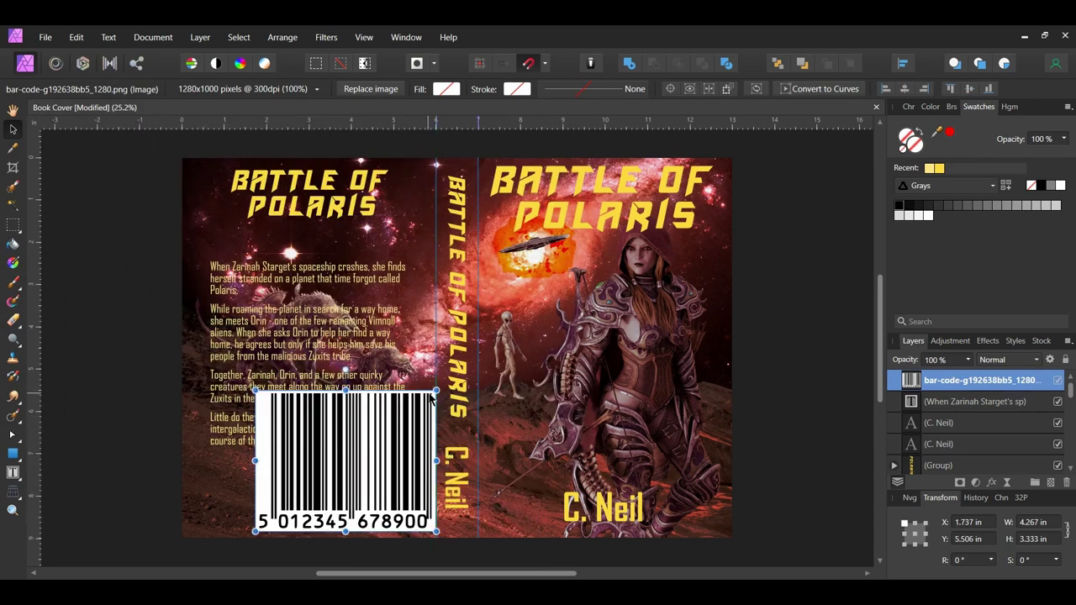
drag(437, 391, 363, 447)
drag(329, 481, 362, 484)
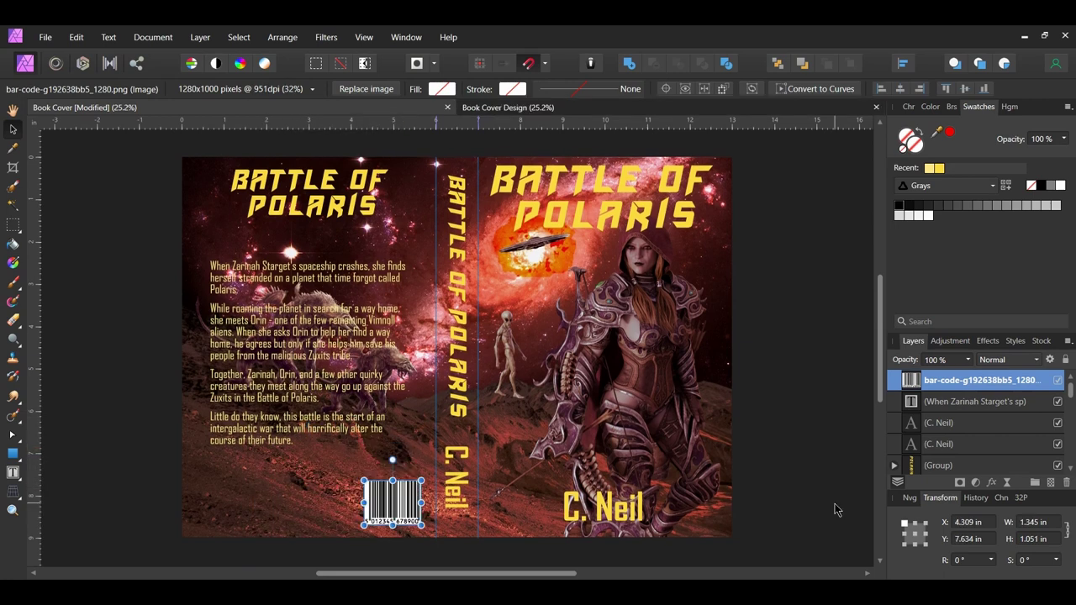
key(ctrl+d)
Draw a text frame about 2.57 × 0.84 in near the lower edge of the back cover, beside the barcode.
key(t)
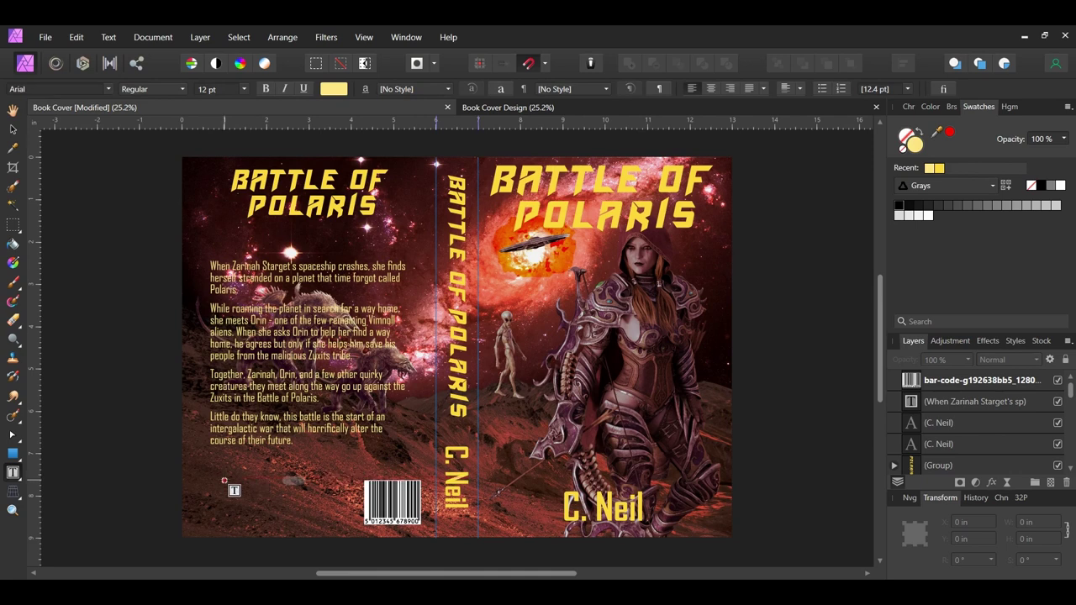
drag(223, 481, 333, 516)
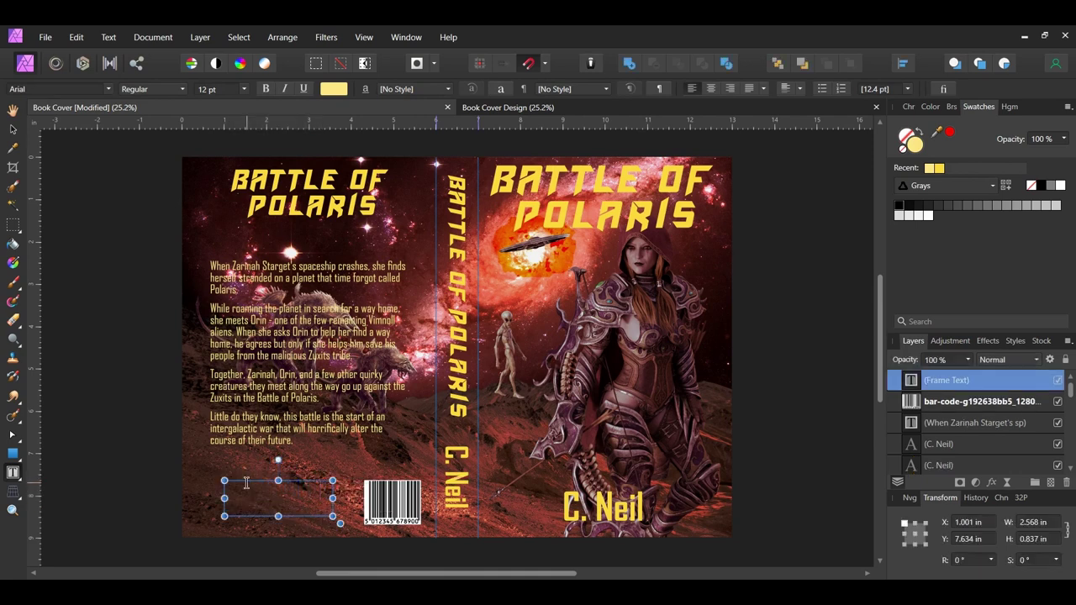
drag(245, 478, 230, 478)
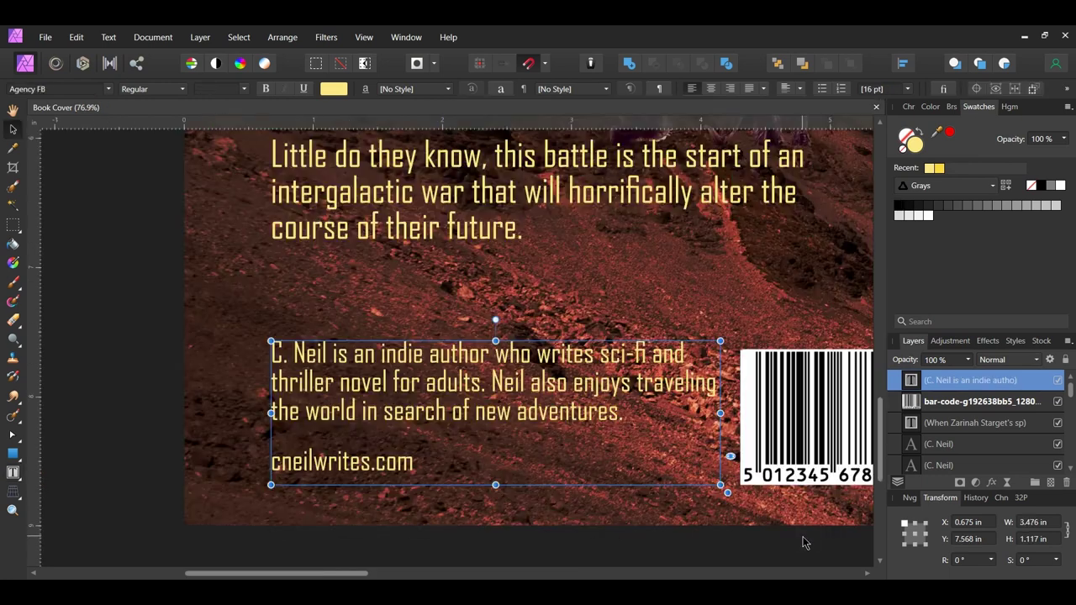
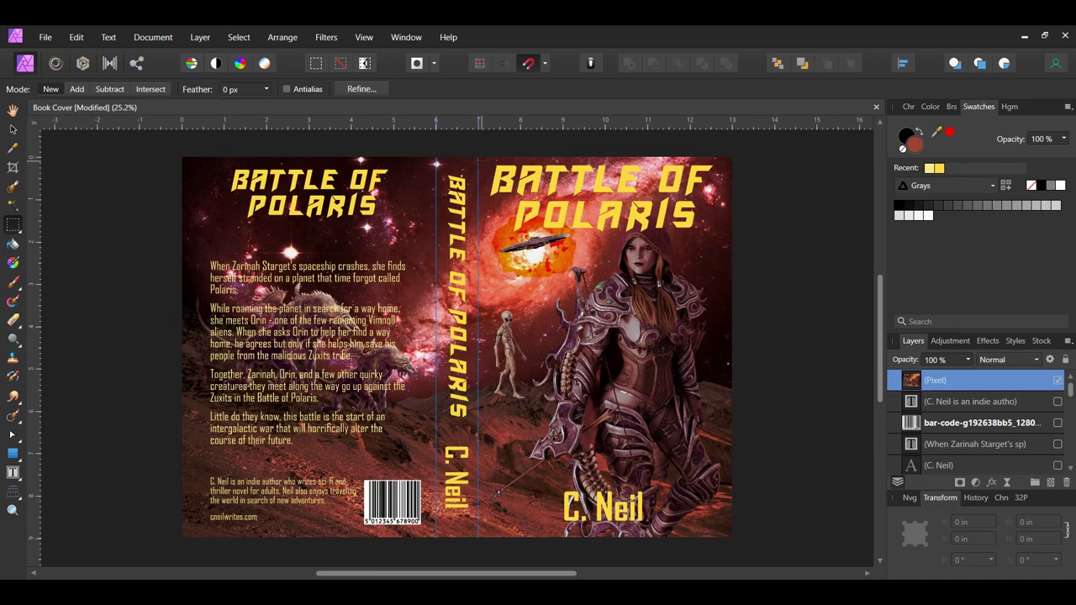
Copy the front-cover area, about 6 × 9 in, from the merged layer to a new layer named Front and hide it.
drag(478, 157, 732, 536)
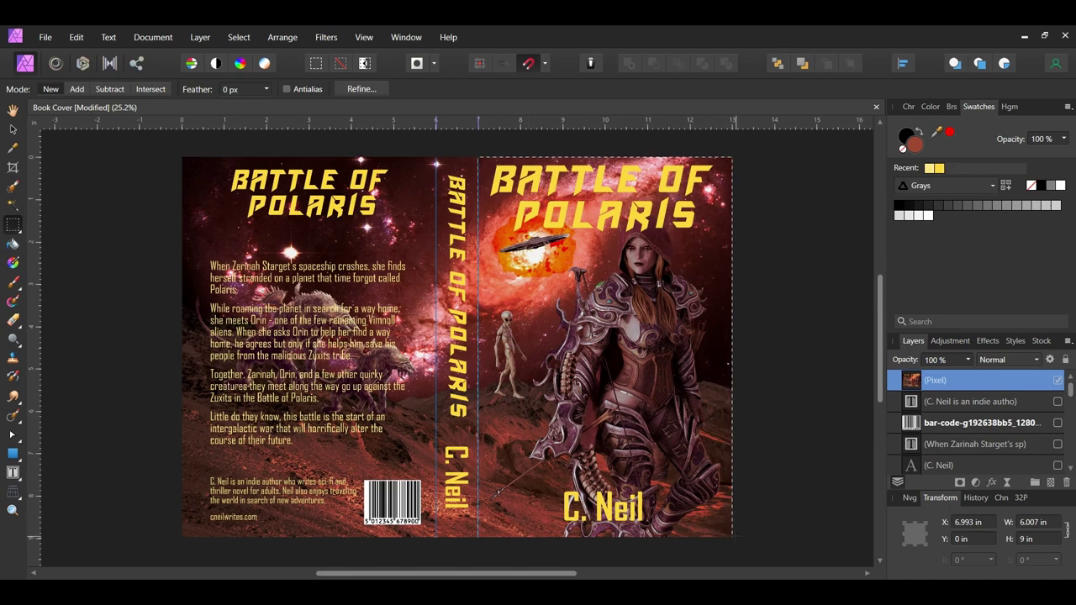
key(ctrl+shift+n)
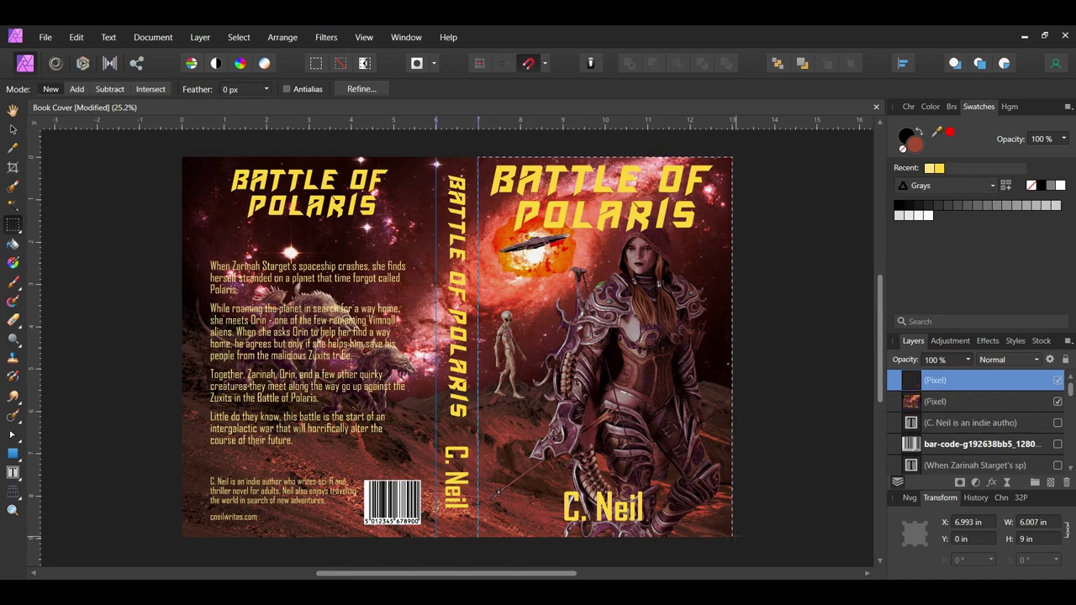
key(ctrl+d)
double_click(975, 381)
text(Front)
key(Return)
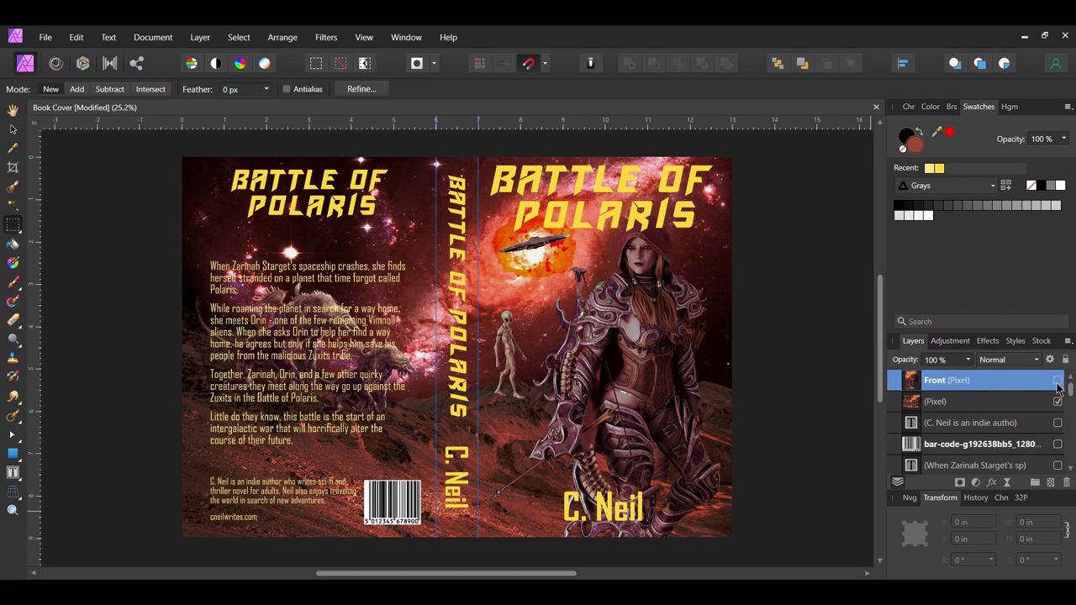
Copy the spine area, about 1 × 9 in, from the merged layer to a new layer named Spine and hide it.
click(989, 407)
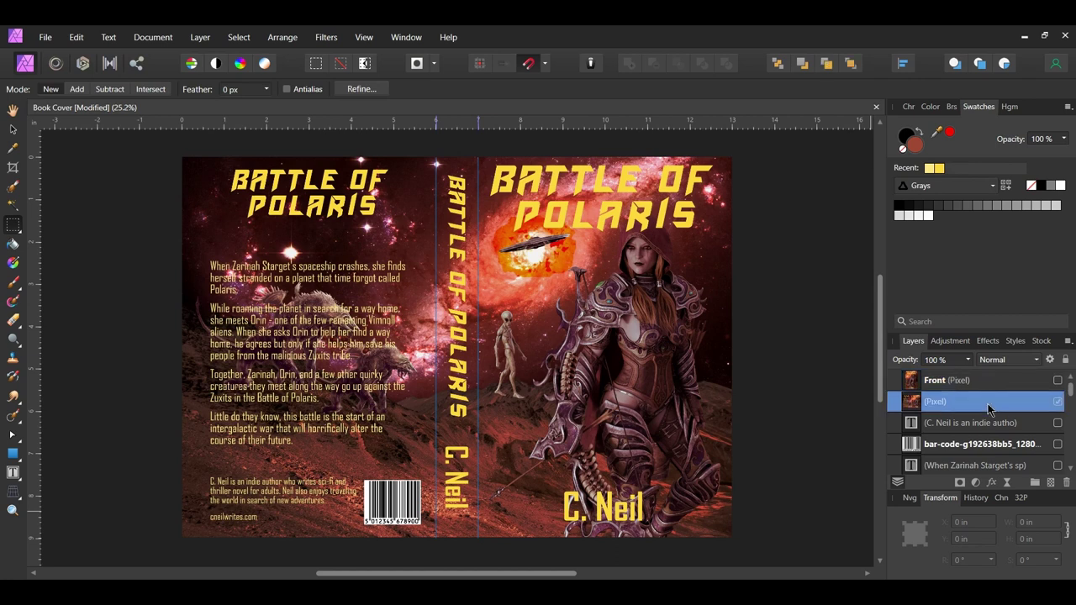
drag(436, 156, 477, 538)
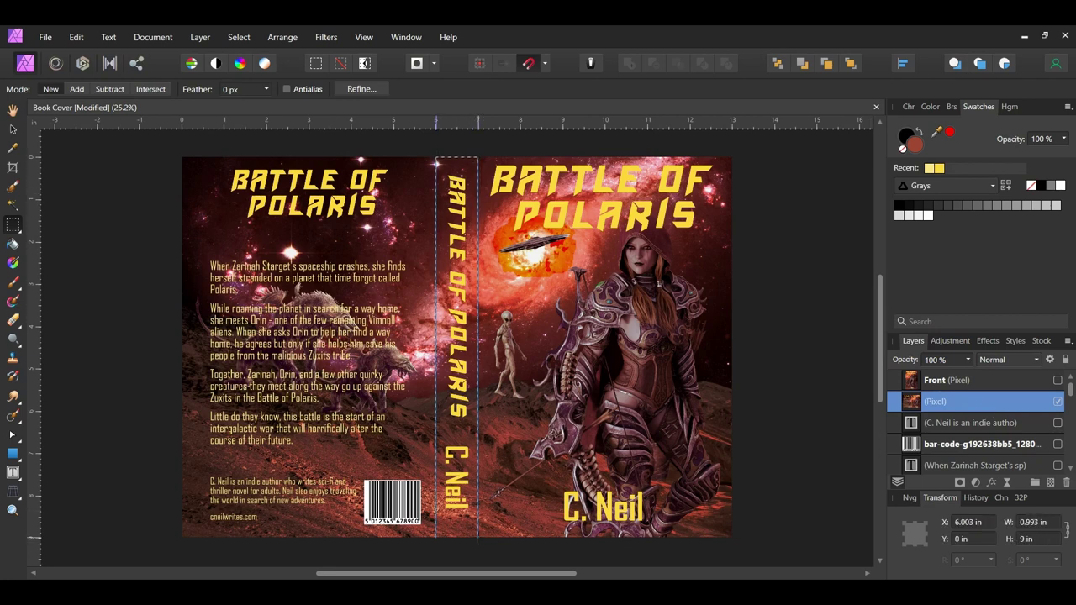
key(ctrl+shift+n)
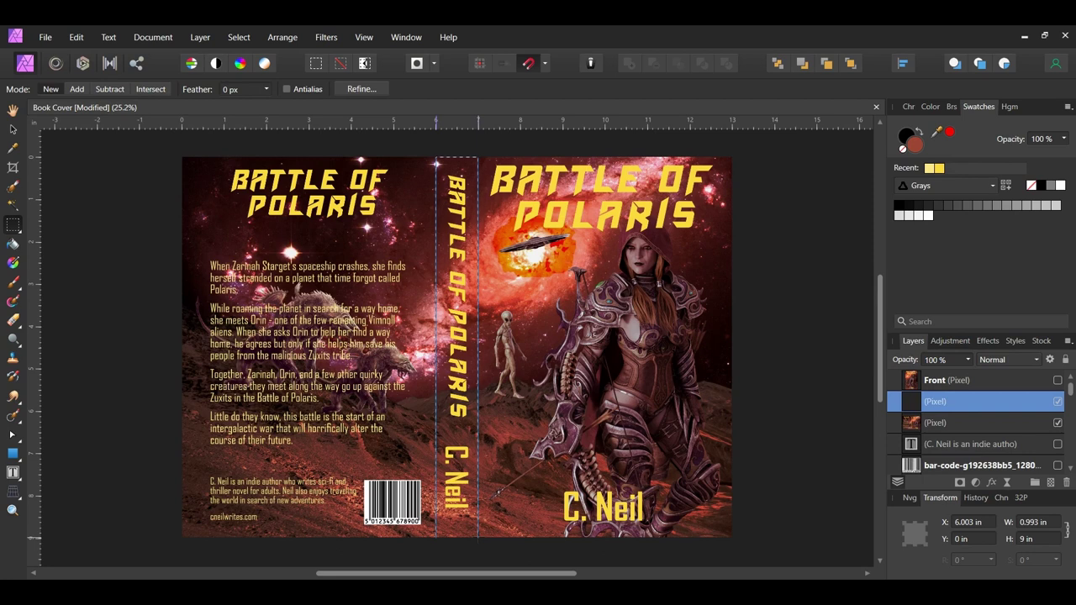
double_click(946, 402)
text(Spine)
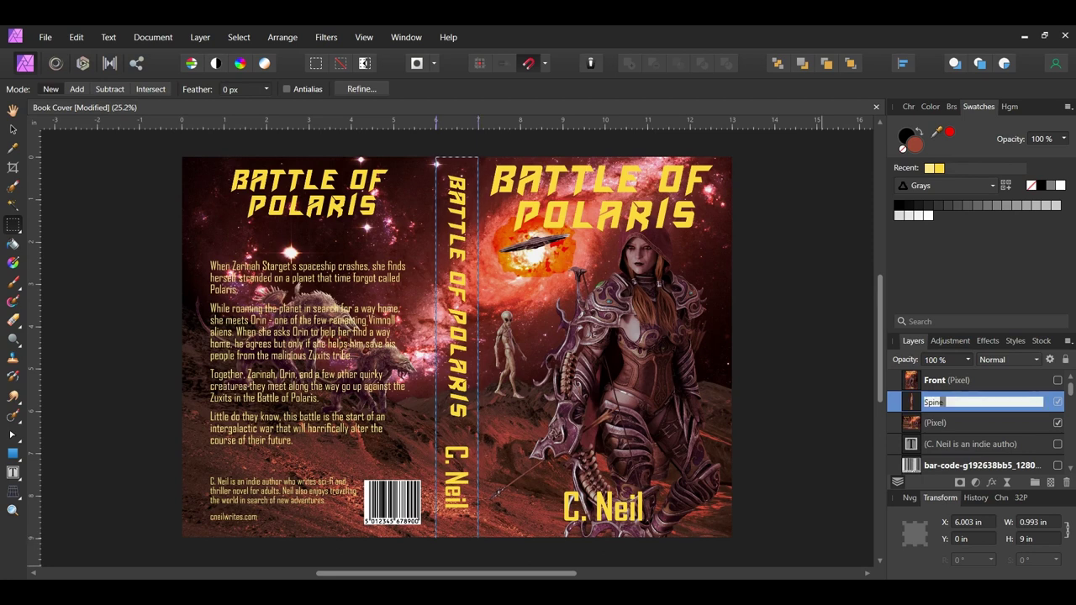
key(Return)
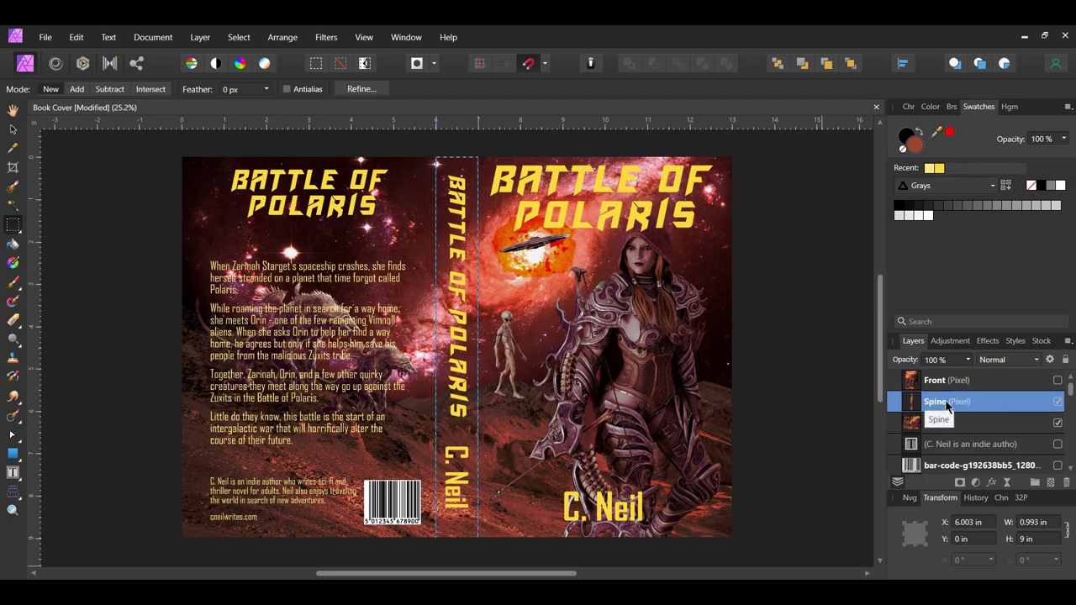
key(ctrl+d)
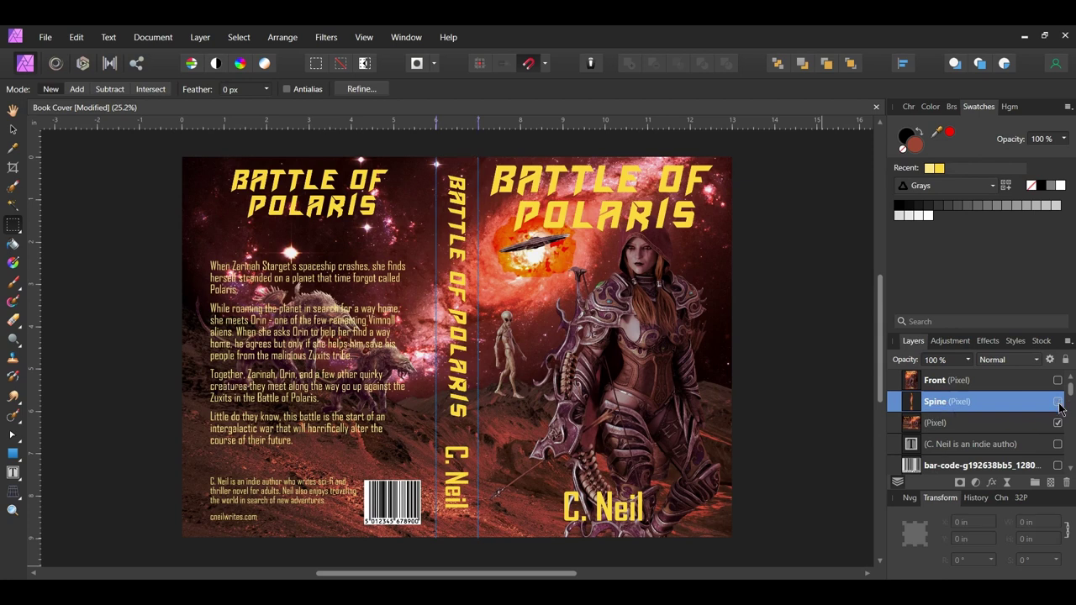
Copy the back-cover area, about 6 × 9 in, from the merged layer to a new layer named Back and hide it.
click(962, 429)
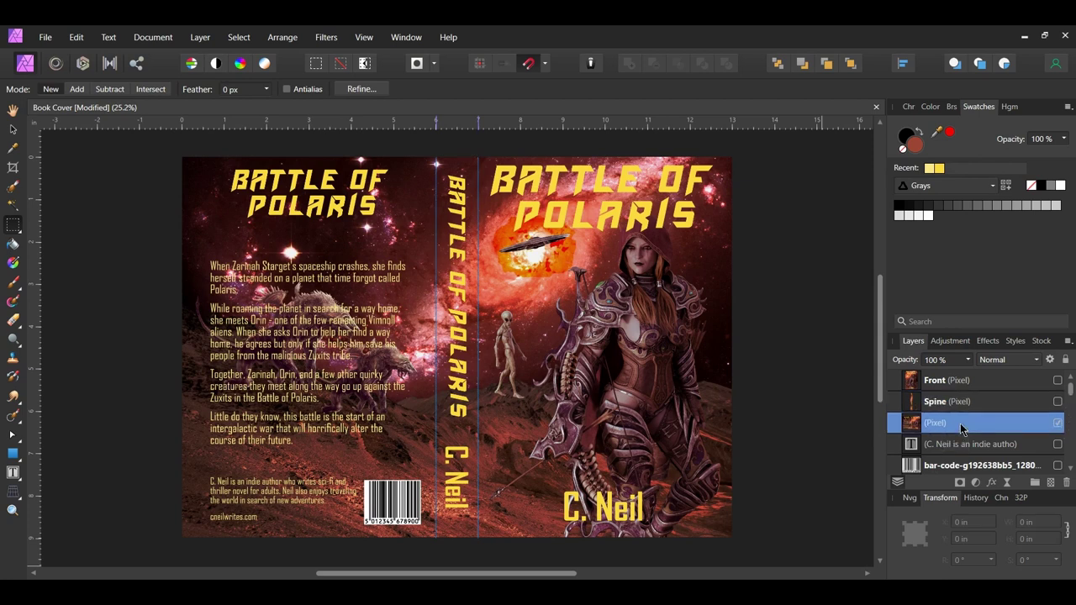
ctrl+click(910, 423)
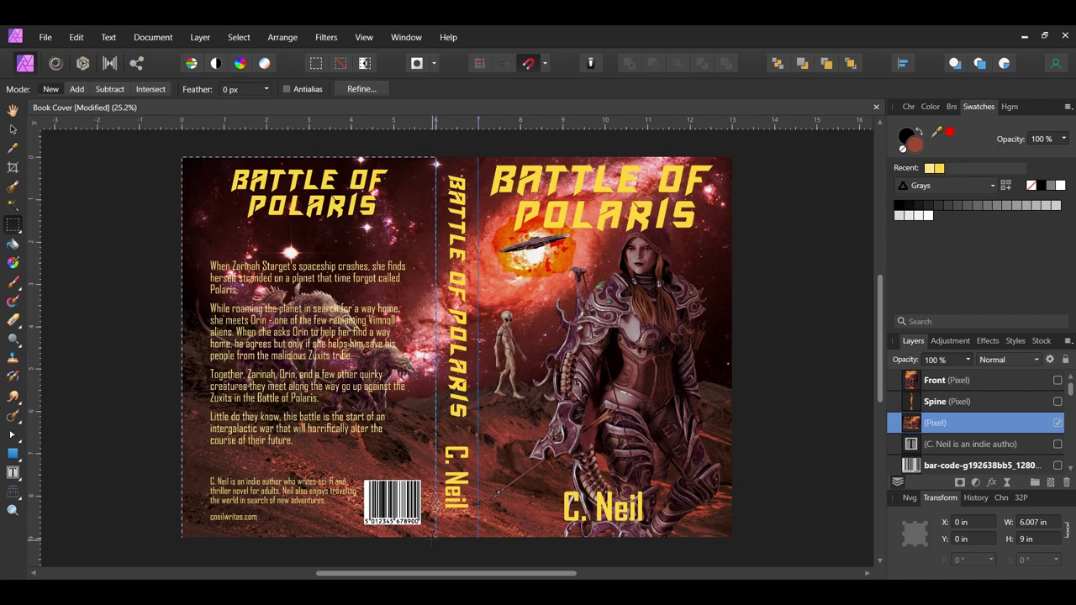
key(ctrl+shift+n)
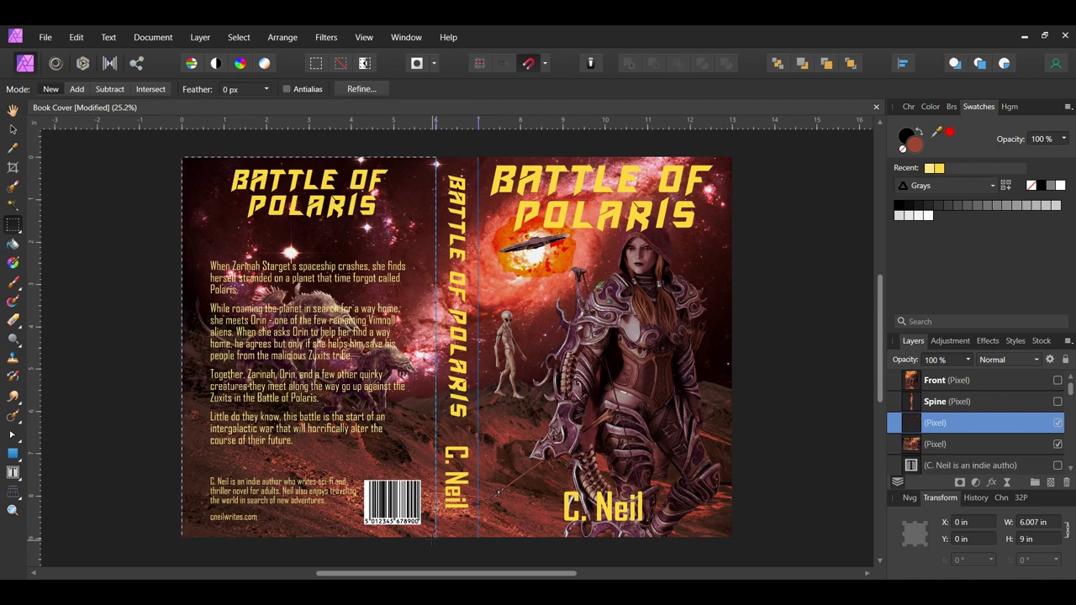
double_click(953, 422)
text(Back)
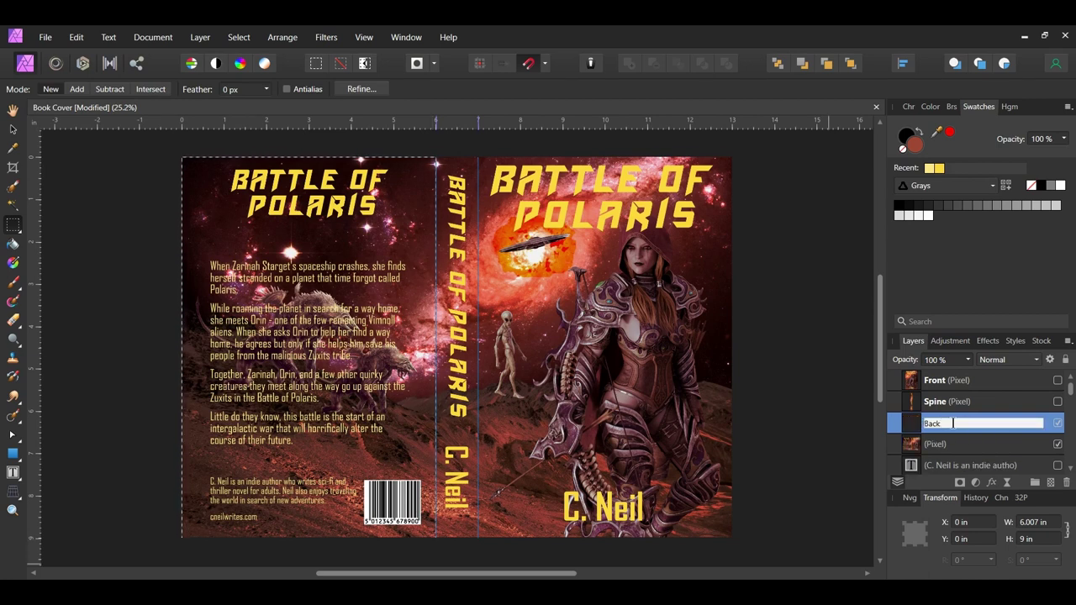
key(Return)
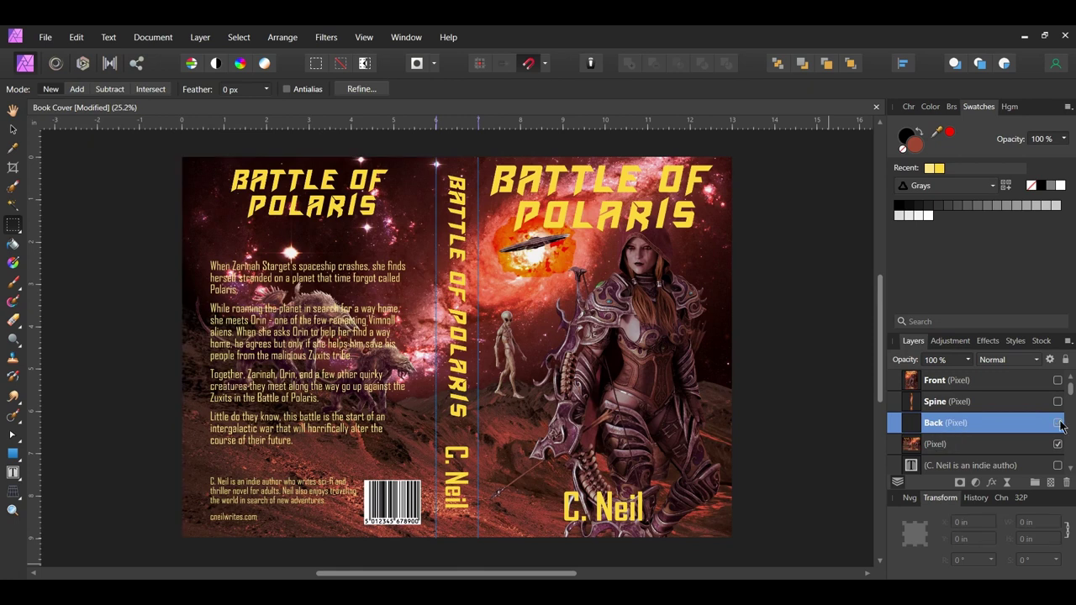
Hide the merged cover layer, then show and select the Front layer.
click(1057, 444)
click(1058, 383)
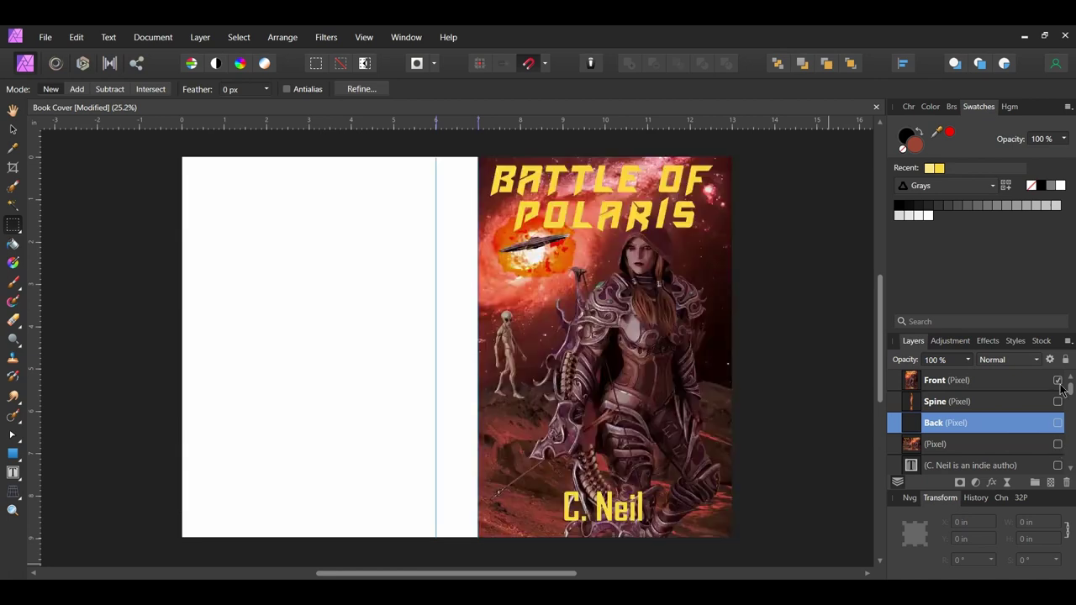
click(1022, 384)
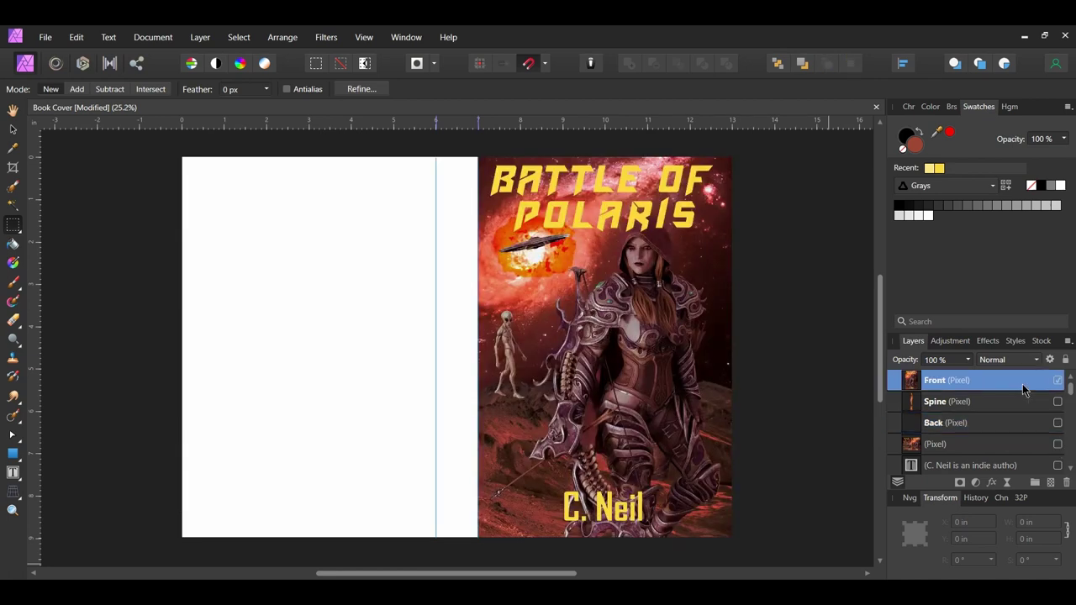
Export the Front layer as a PNG named Front in the Book Design folder, using Selection Area as the export area.
click(46, 37)
click(80, 361)
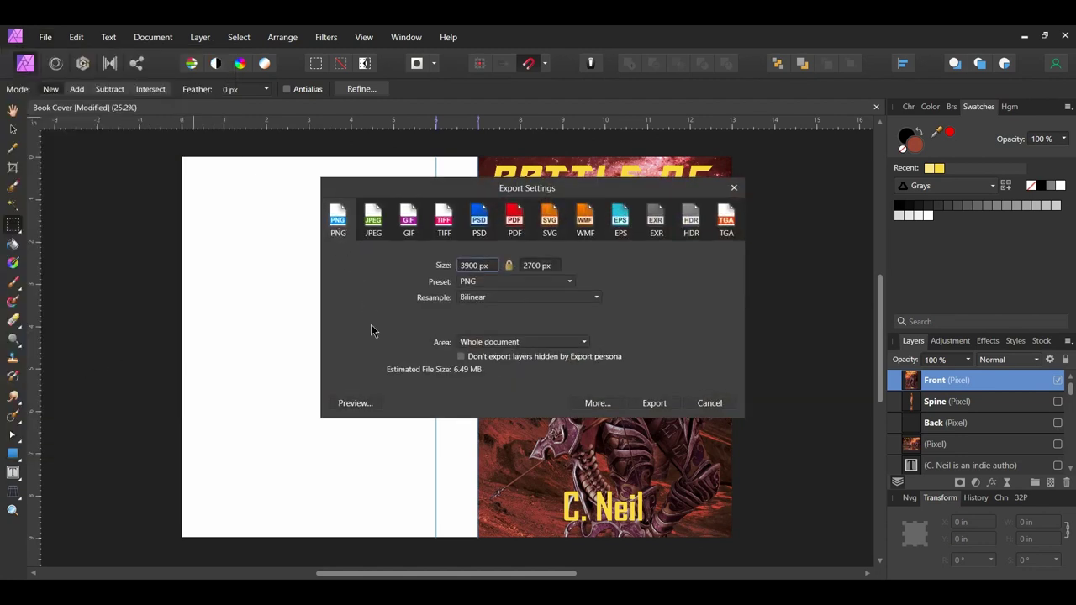
click(582, 343)
click(583, 343)
click(569, 377)
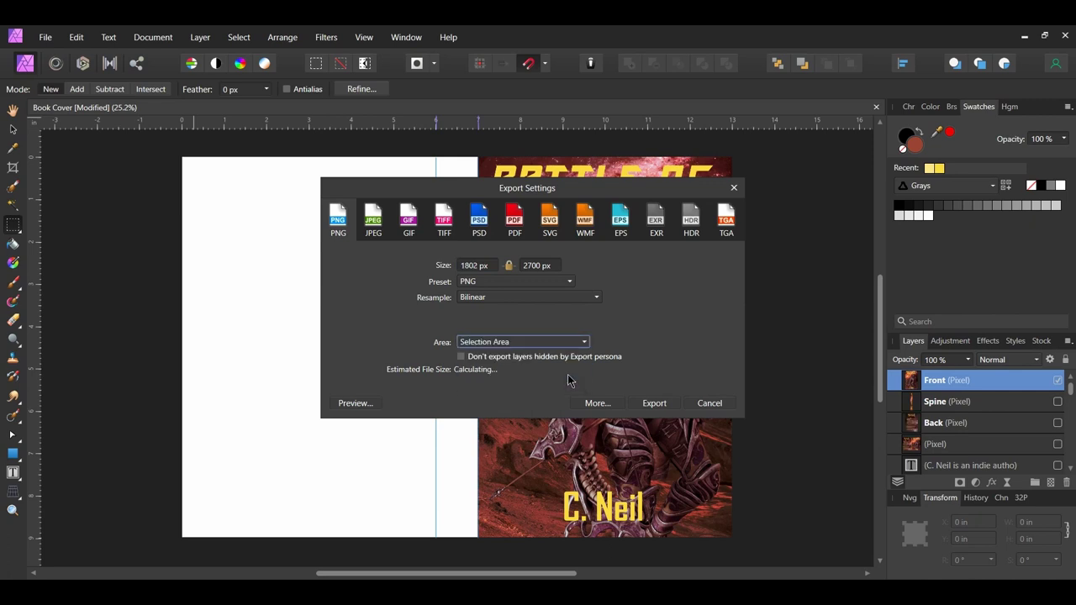
click(654, 403)
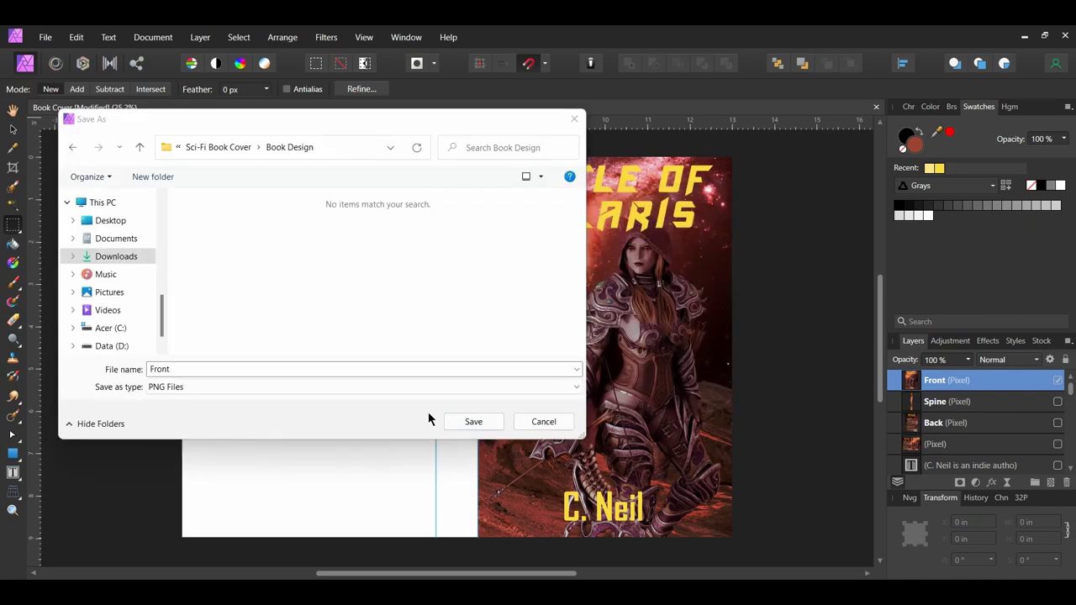
click(473, 422)
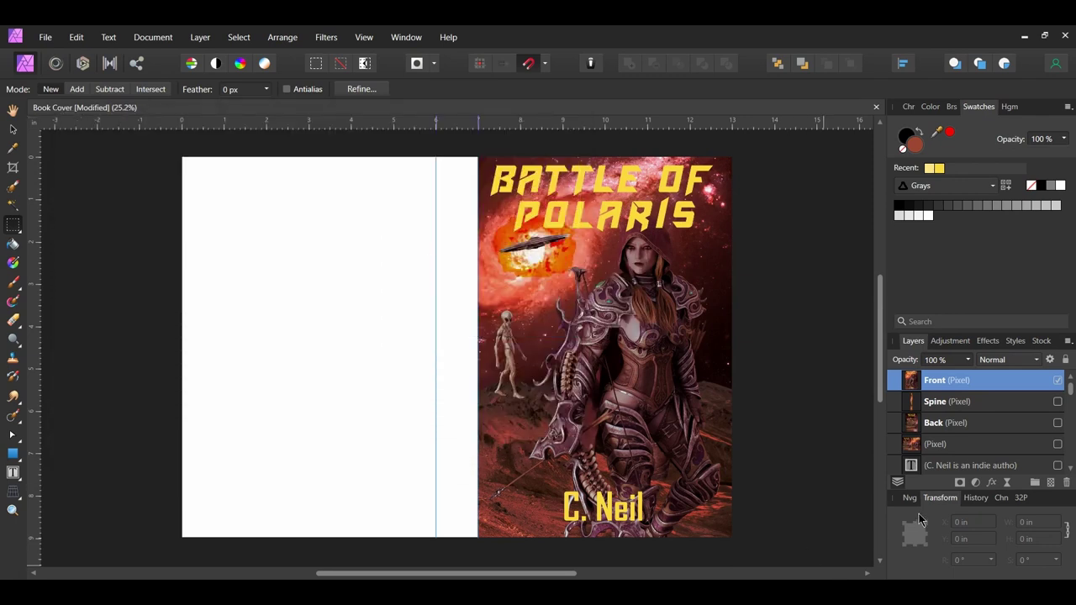
Hide the Front layer and make the Spine layer visible and selected.
click(1057, 381)
click(1057, 402)
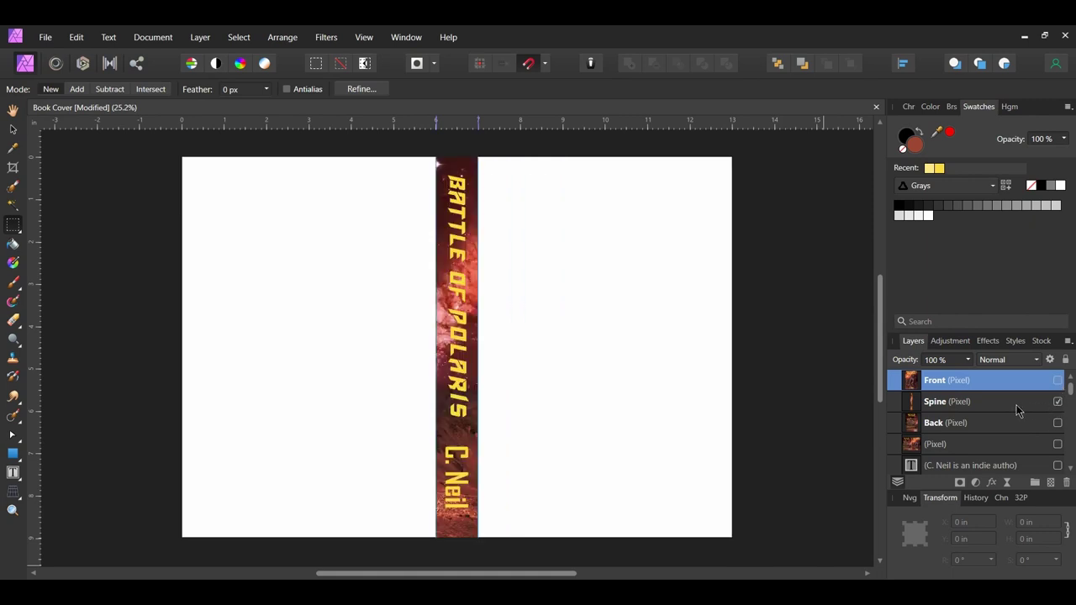
click(1016, 405)
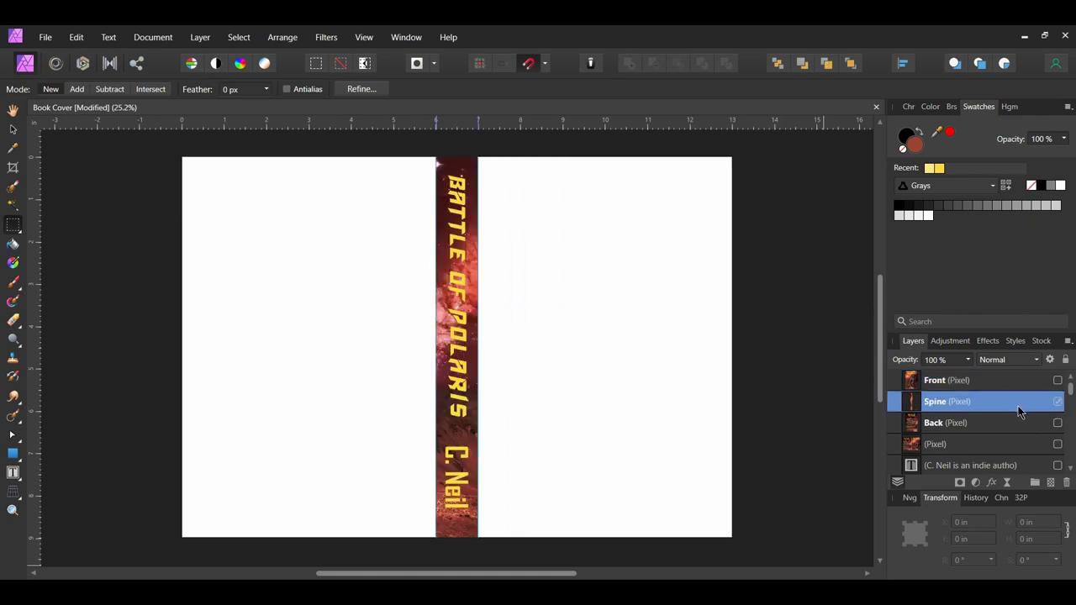
Export the Spine layer as a PNG named Spine in the Book Design folder, using Selection Area as the export area.
click(46, 37)
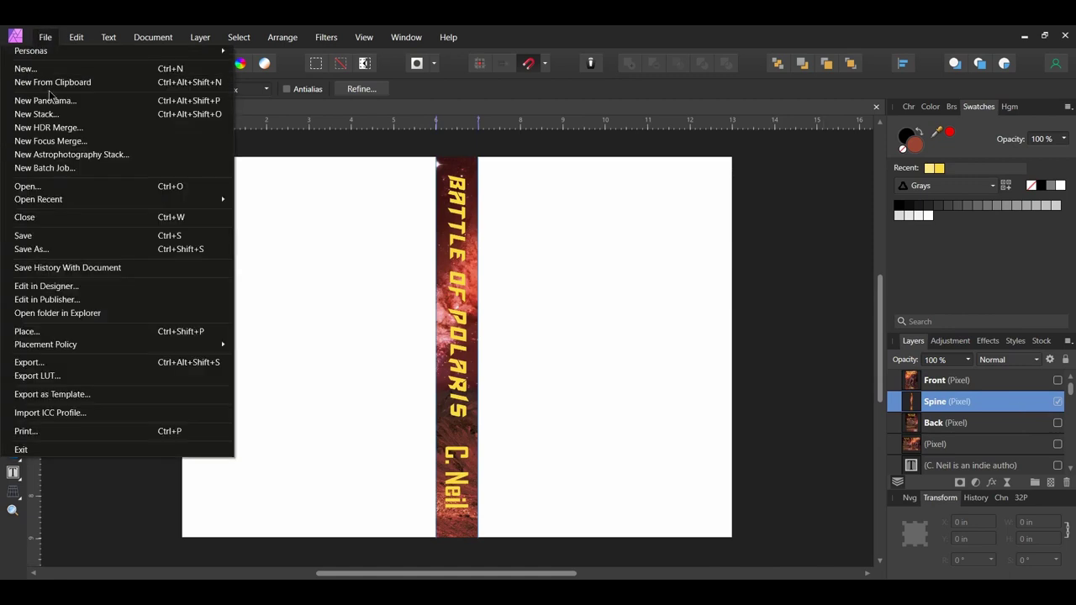
click(51, 365)
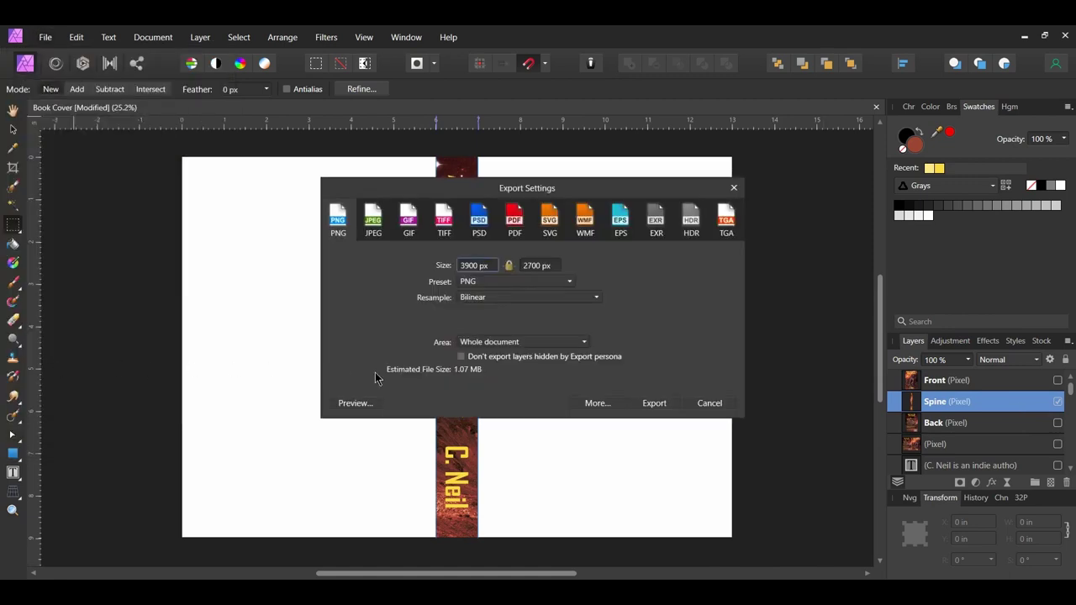
click(547, 342)
click(546, 374)
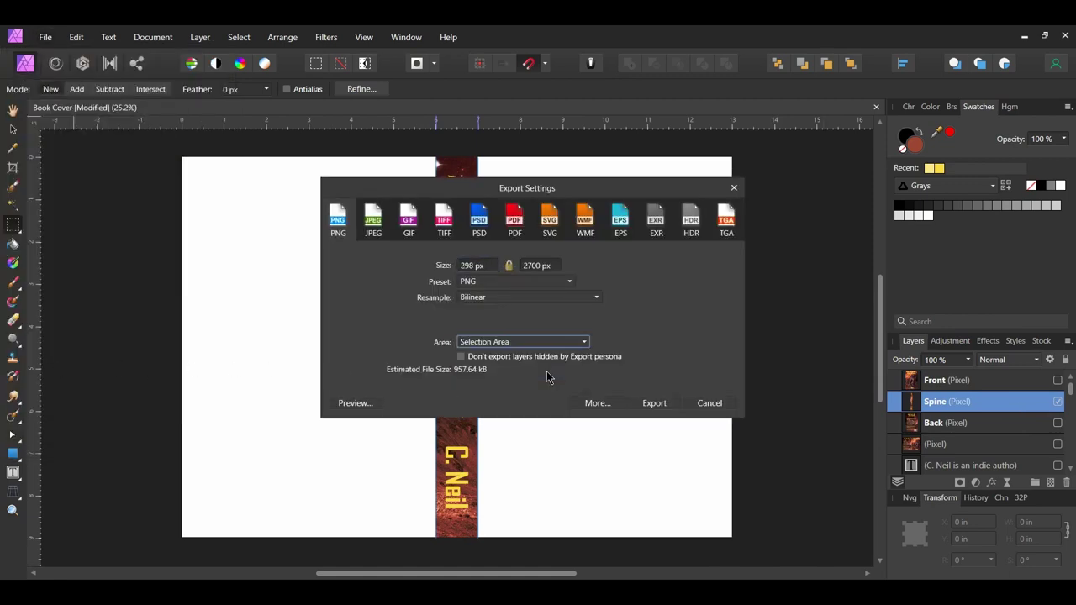
click(662, 402)
text(Spine)
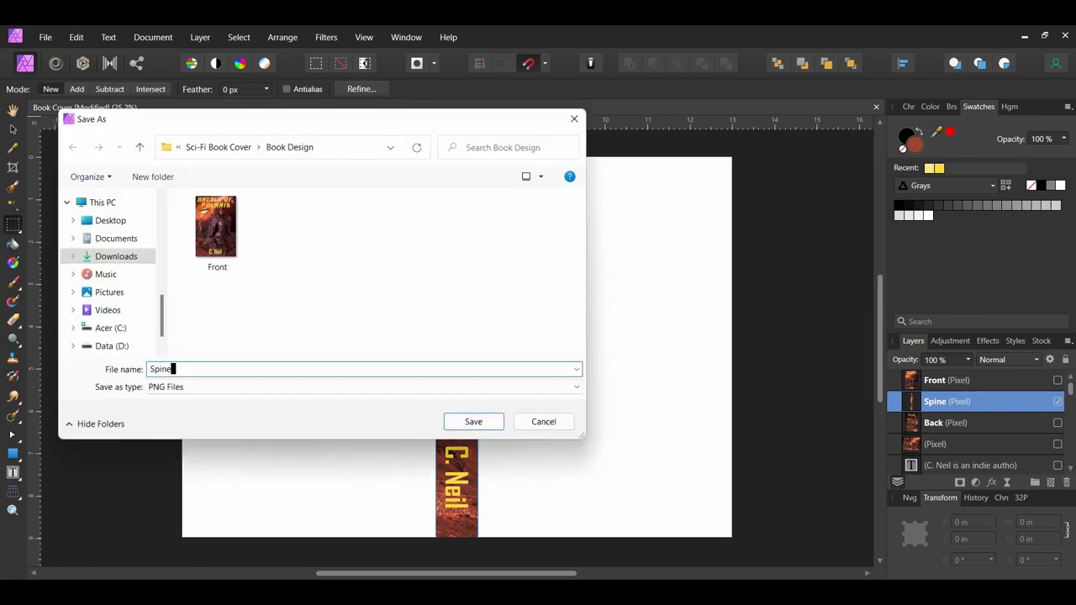
click(472, 422)
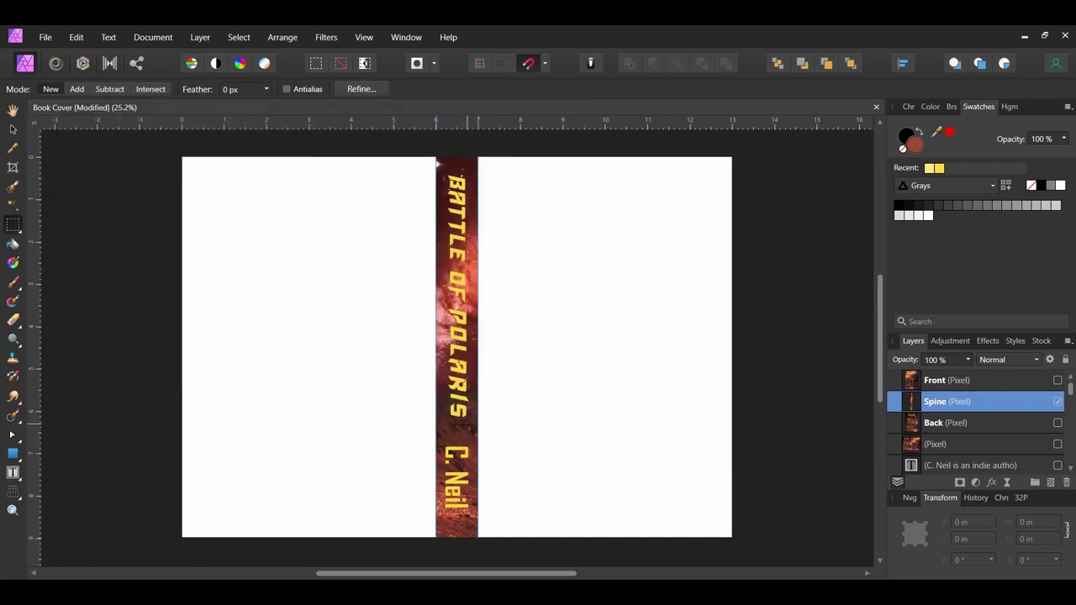
Hide the Spine layer, then show and select the Back layer.
click(1057, 401)
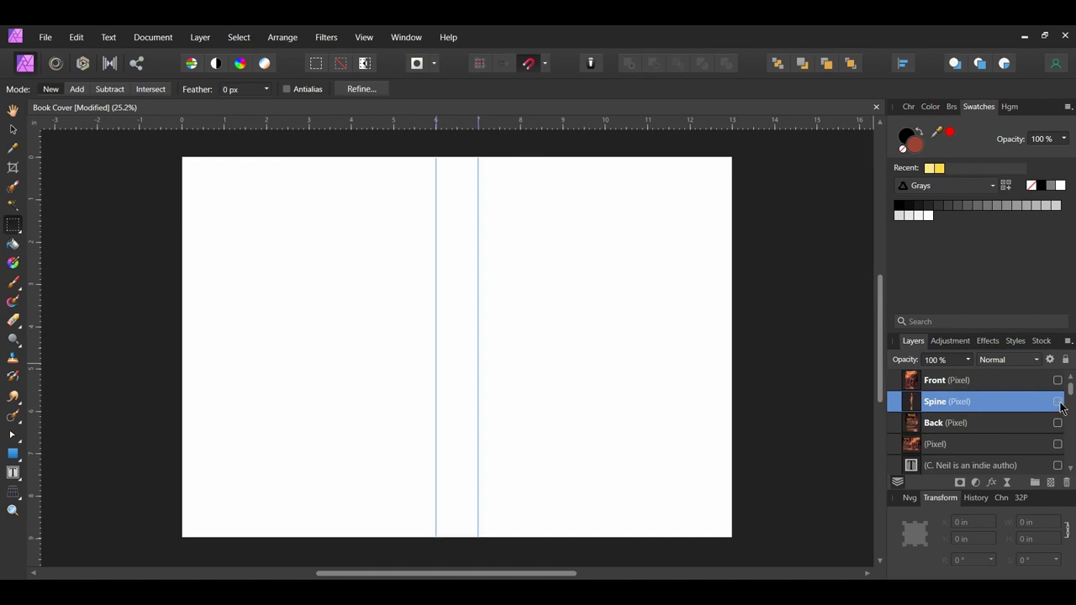
click(1057, 423)
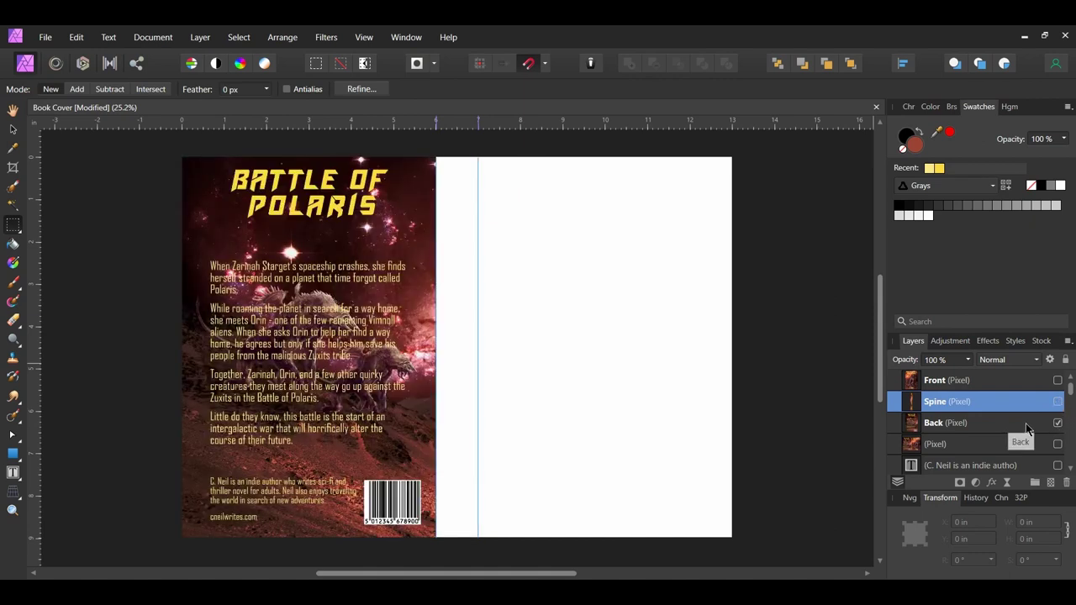
click(1026, 429)
Export the Back layer as a PNG named Back in the Book Design folder, with the export area set to Selection Area.
click(45, 37)
click(70, 367)
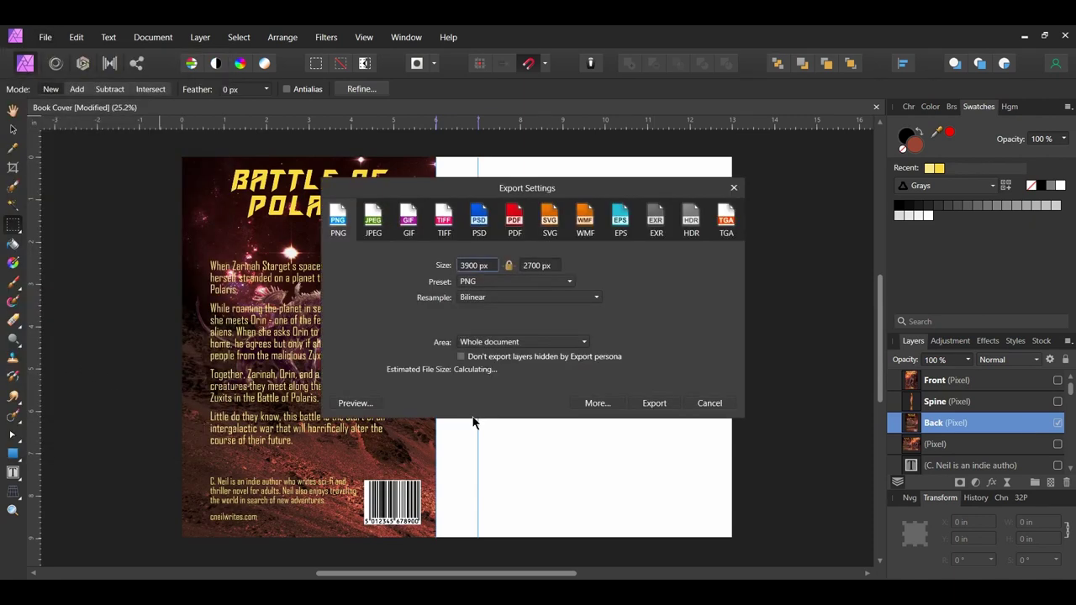
click(581, 343)
click(569, 373)
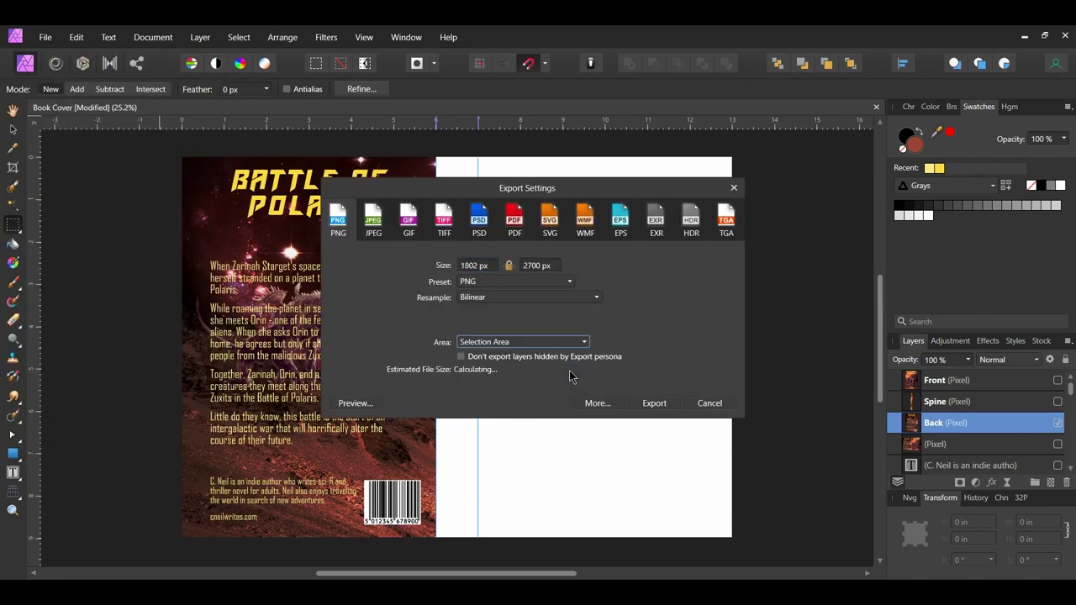
click(651, 405)
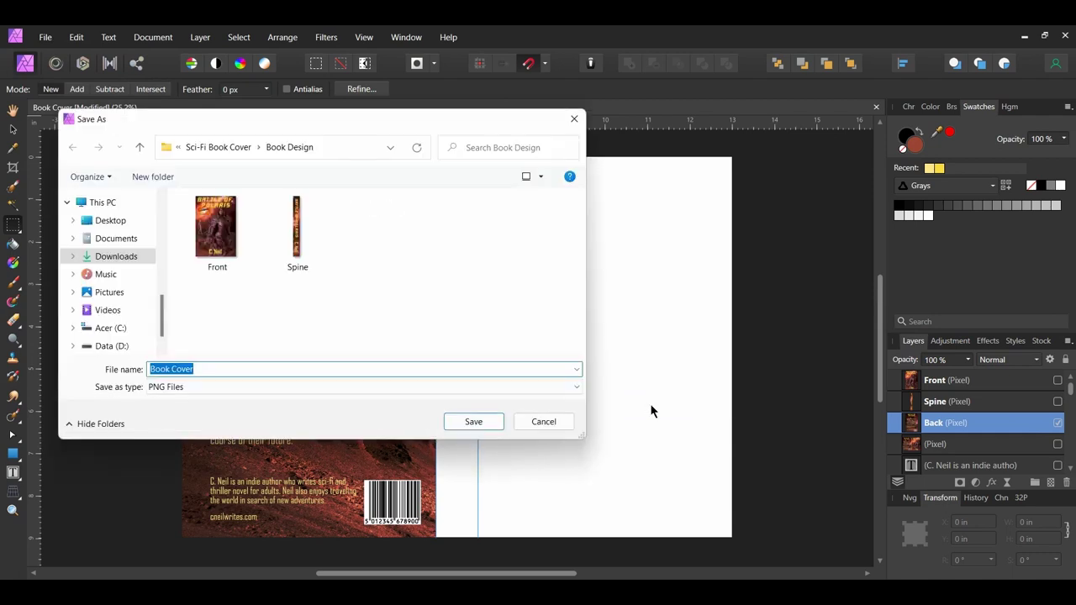
click(277, 370)
key(Return)
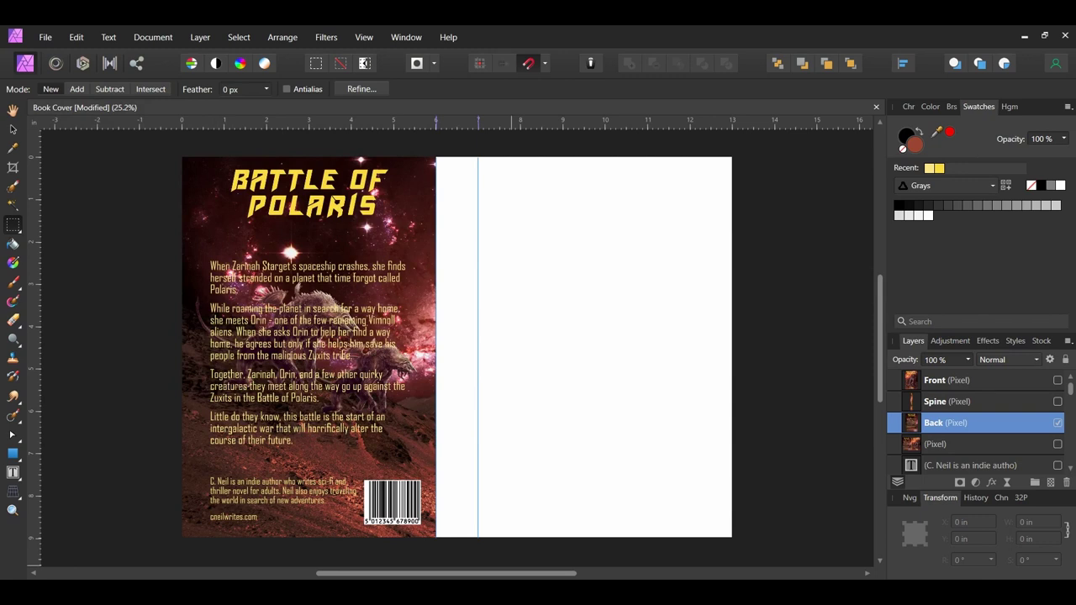
Hide the guides in the book cover document.
click(671, 383)
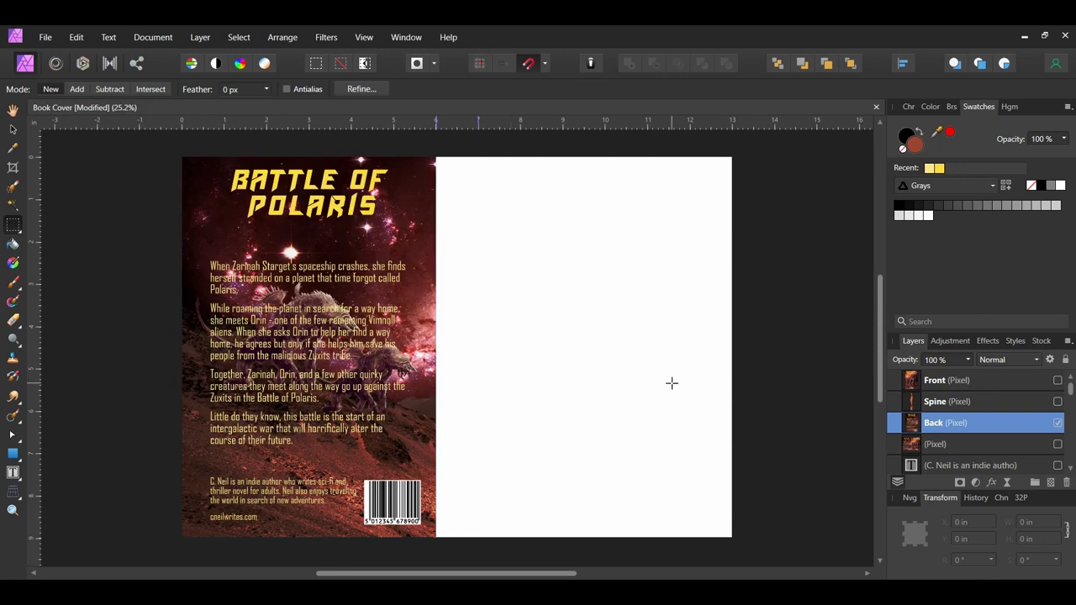
click(363, 37)
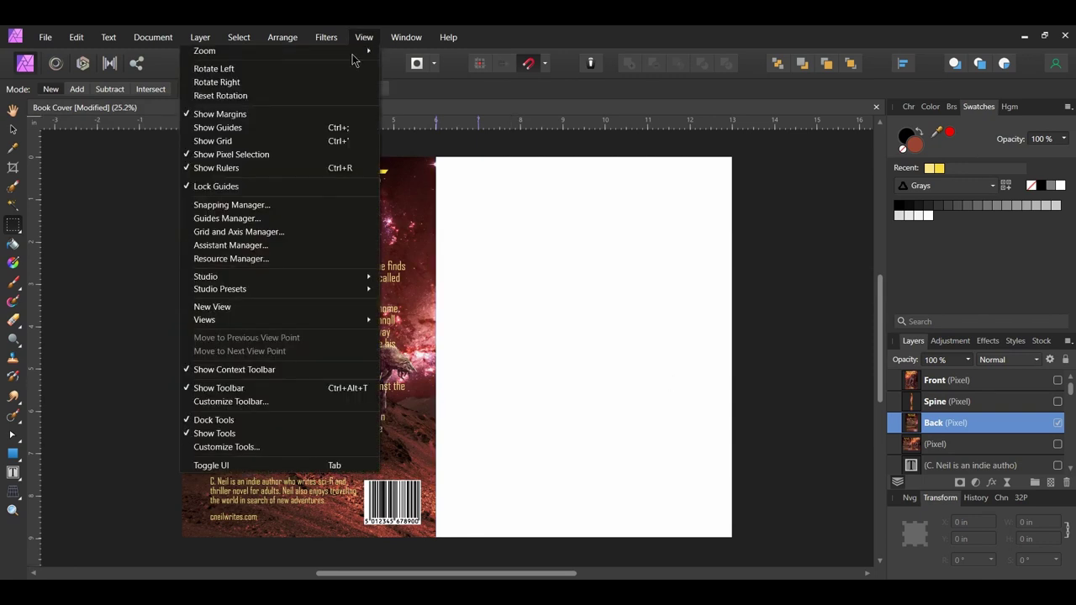
click(329, 189)
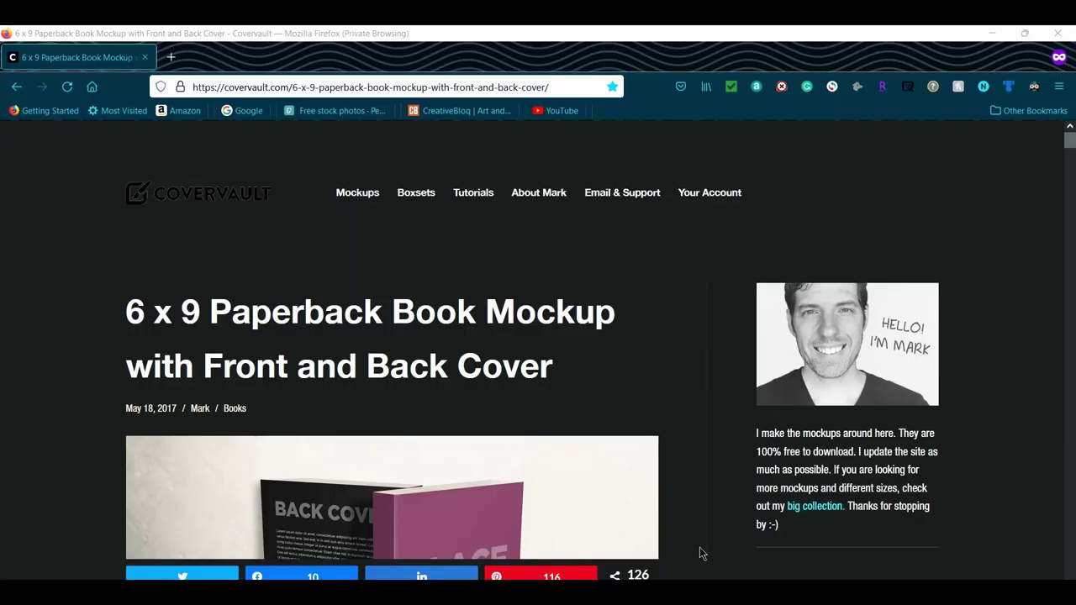
Switch to Firefox and download the Photoshop PSD of Covervault's 6 x 9 paperback mockup with front and back cover.
scroll(701, 553, down, 15)
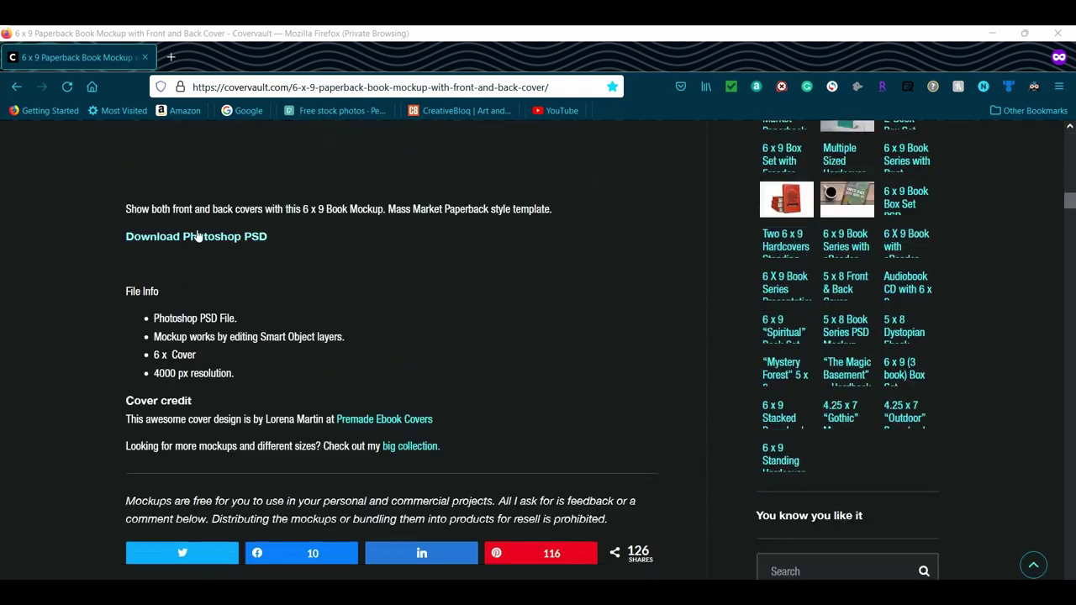
click(196, 238)
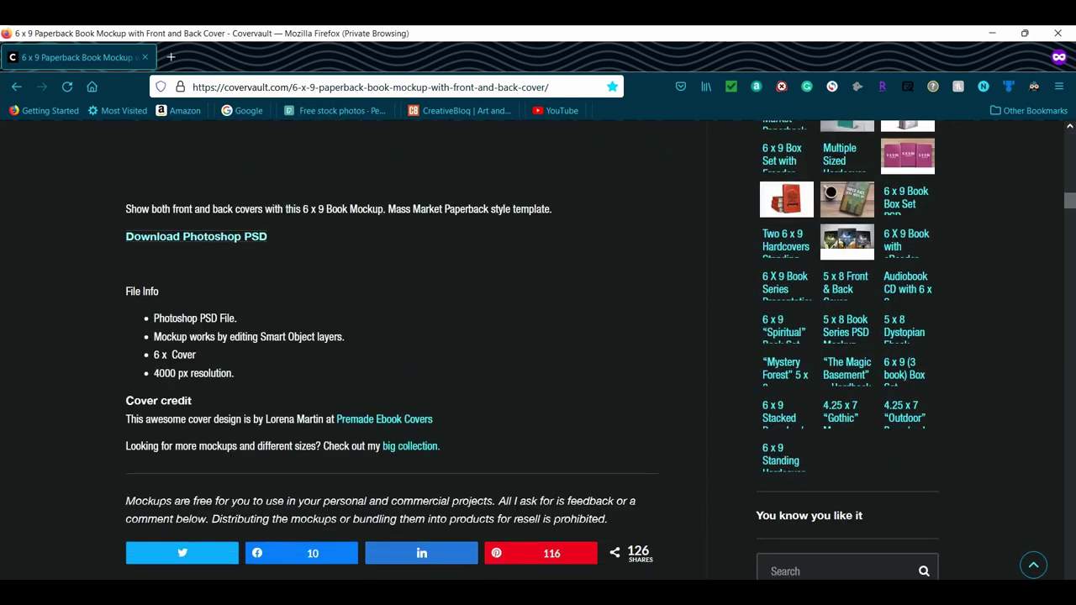
click(488, 449)
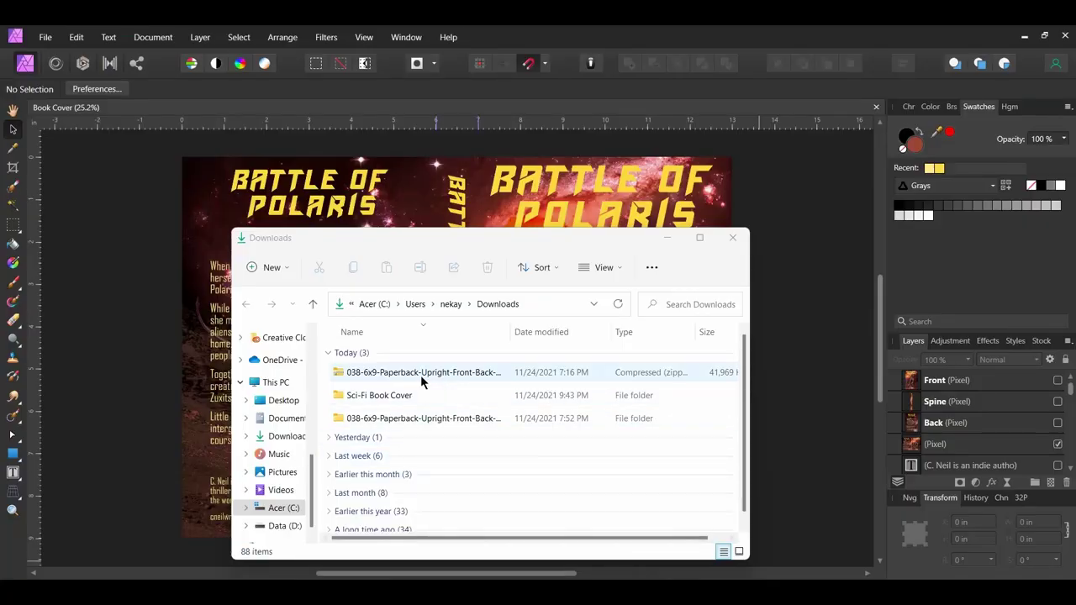
Extract the downloaded 038-6x9-Paperback-Upright-Front-Back zip in Downloads and open the extracted mockup file in Affinity Photo.
click(420, 374)
right_click(421, 374)
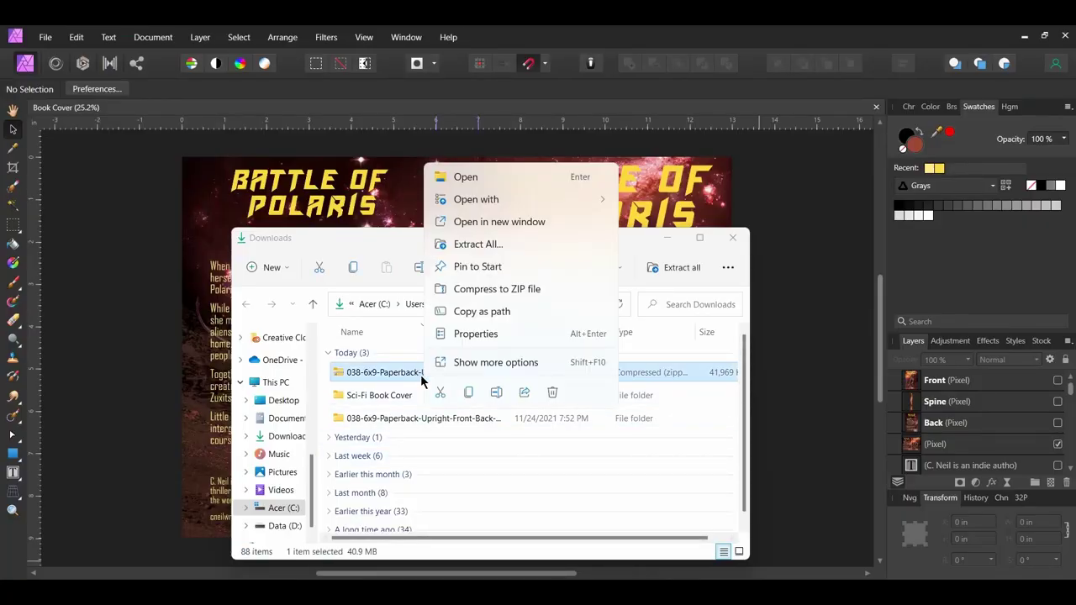
click(481, 243)
click(642, 461)
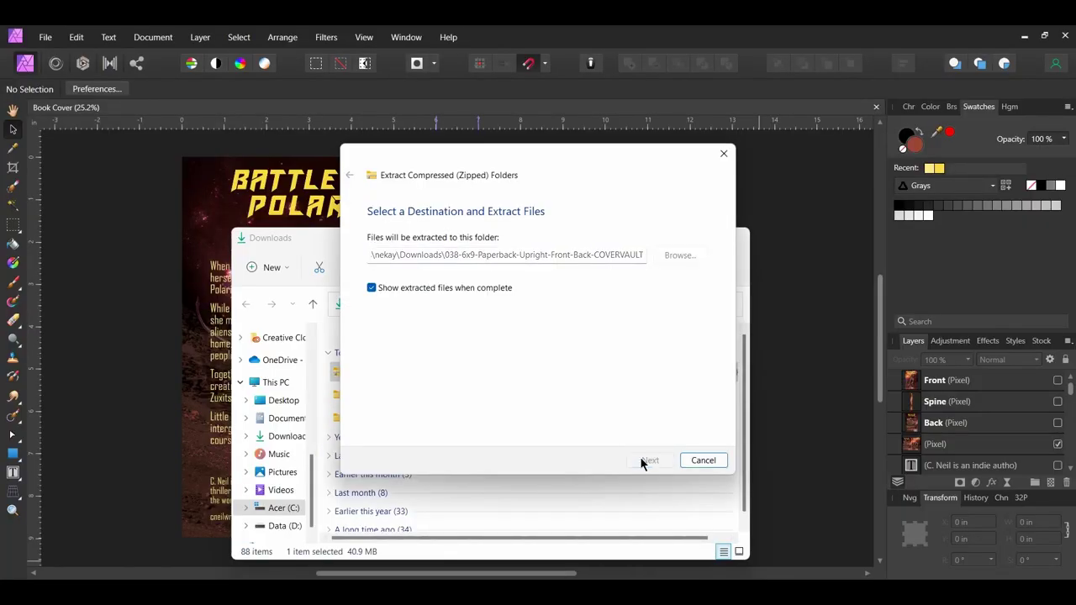
double_click(408, 403)
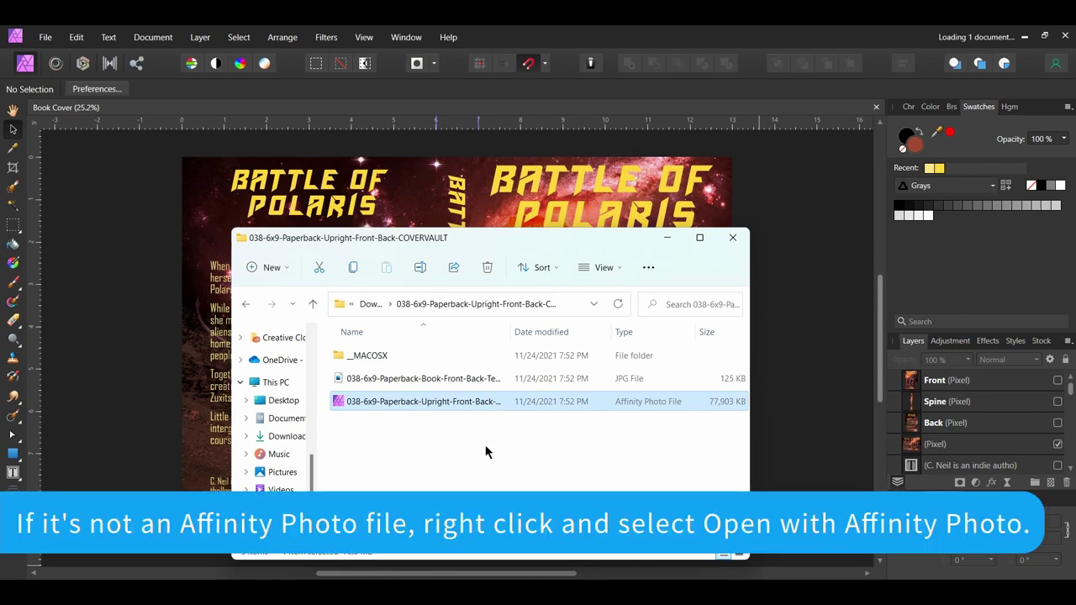
click(732, 237)
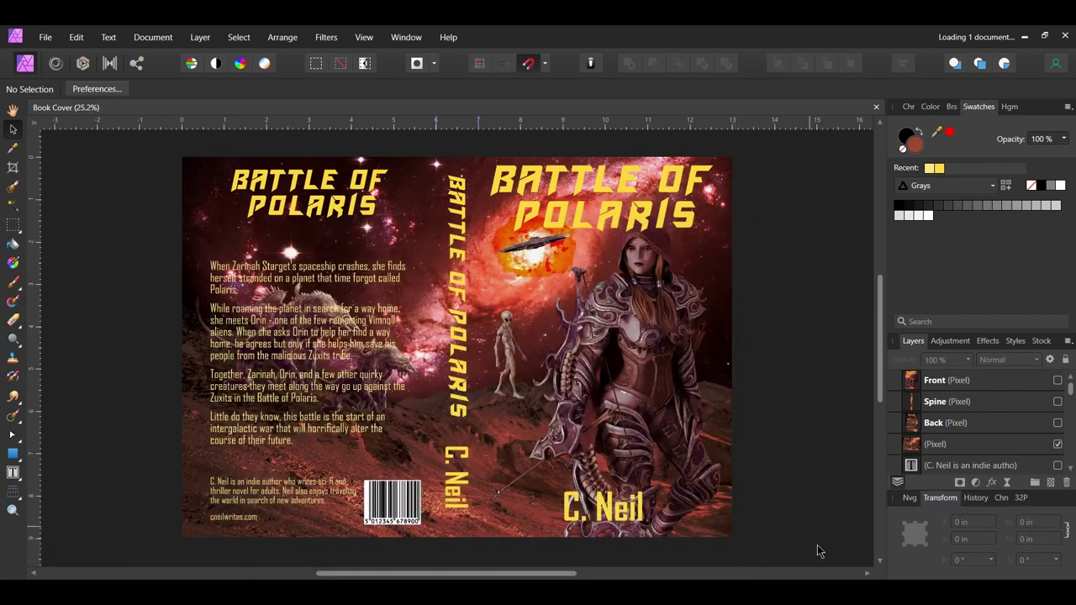
Open the Front Spine embedded document from the mockup's Front Cover Book group for editing.
click(894, 380)
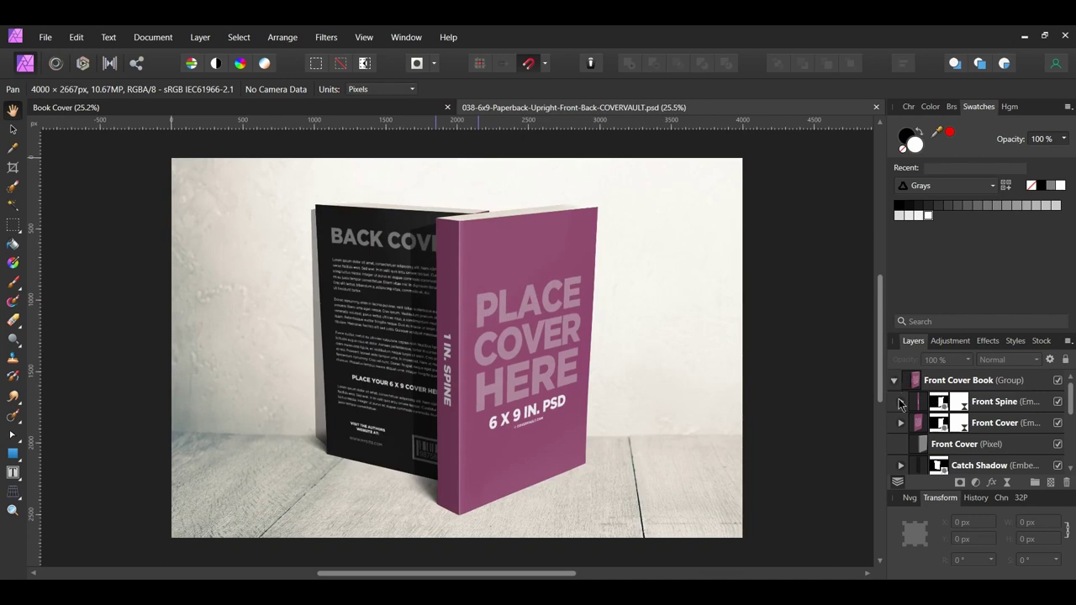
click(900, 401)
click(919, 409)
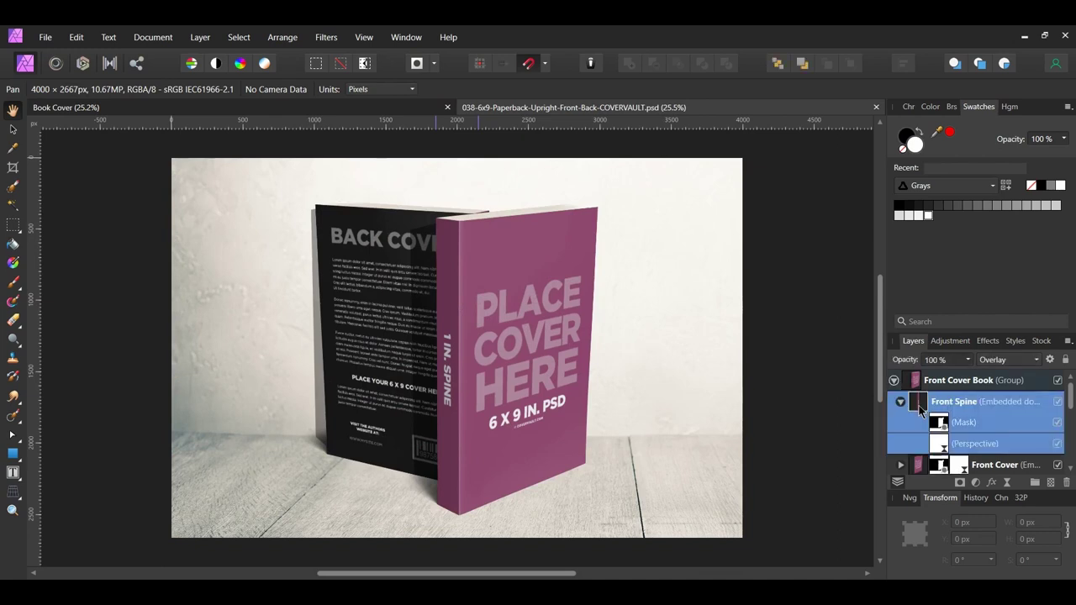
double_click(918, 405)
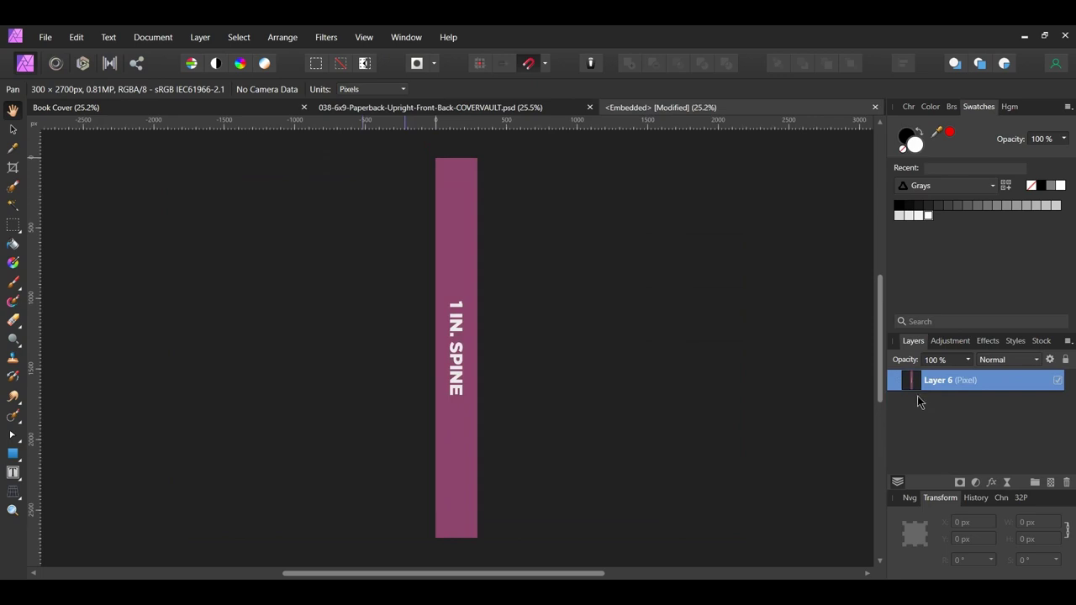
Place the Spine PNG from Book Design in the embedded spine document and move it over the placeholder to X 2 px, Y 0 px.
click(46, 37)
click(60, 184)
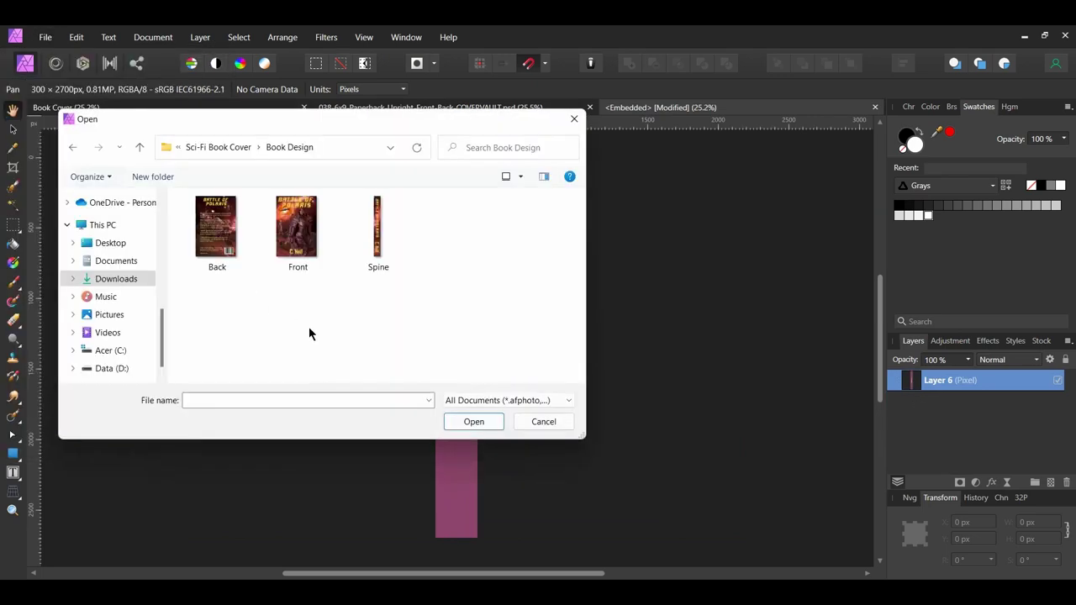
double_click(383, 259)
click(455, 464)
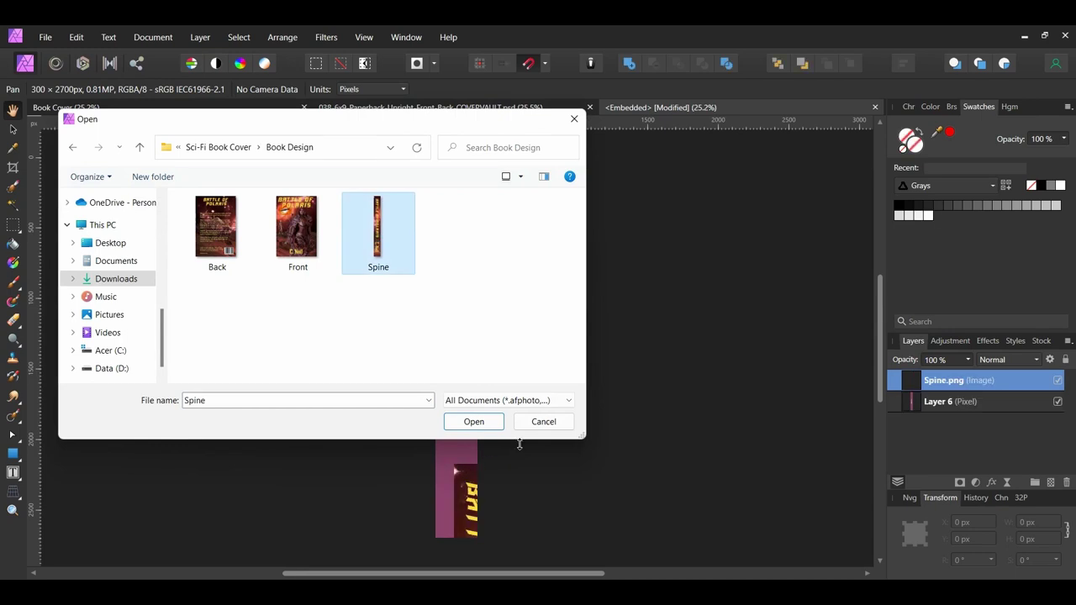
click(542, 422)
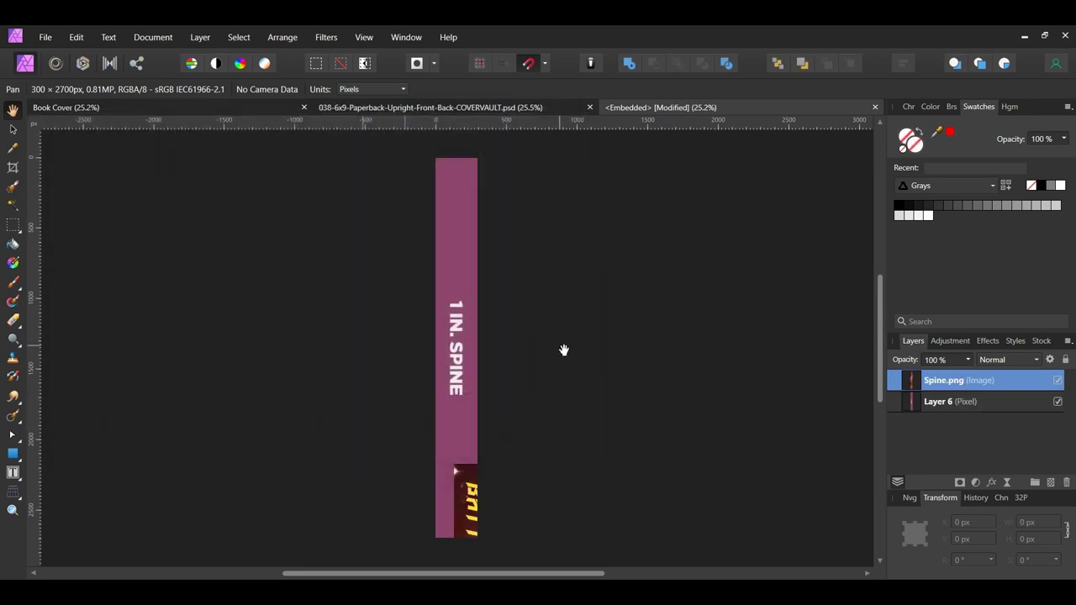
key(v)
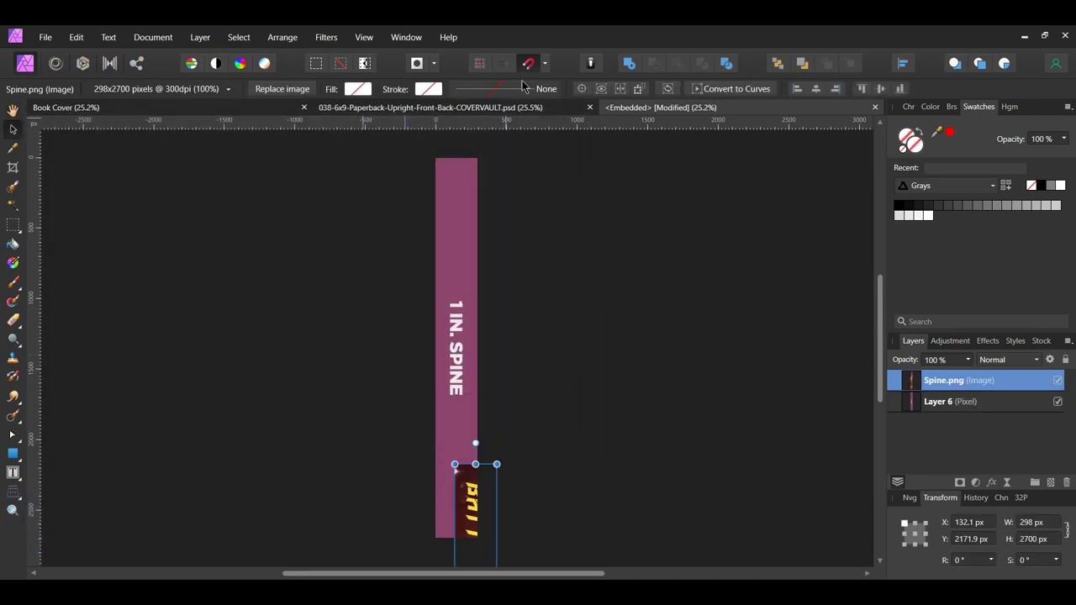
drag(465, 496, 451, 202)
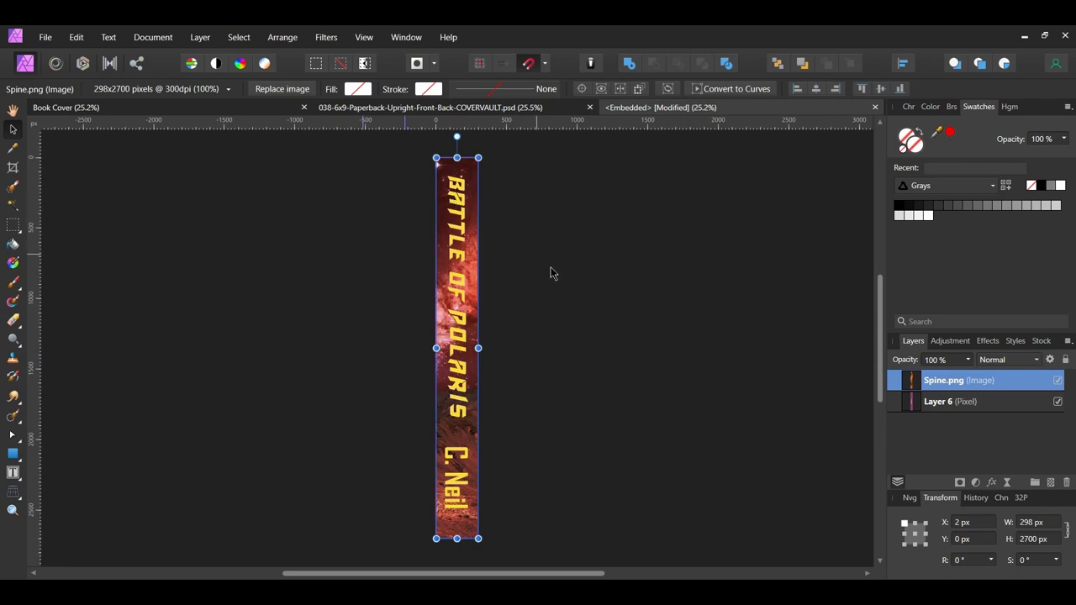
Delete the placeholder Layer 6 and close the embedded spine document to return to the mockup.
click(947, 402)
key(Delete)
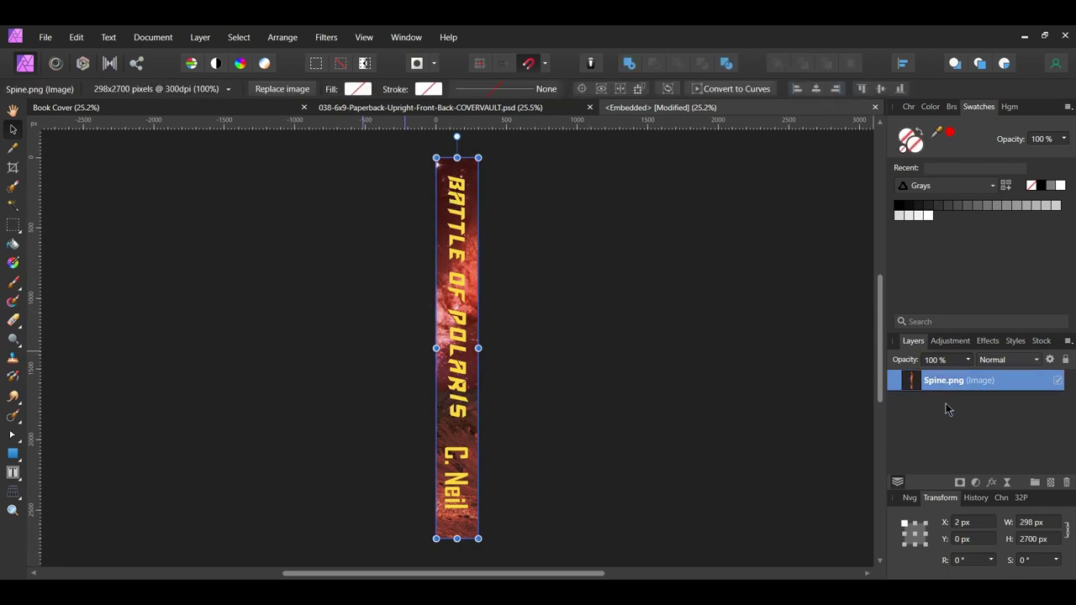
click(875, 110)
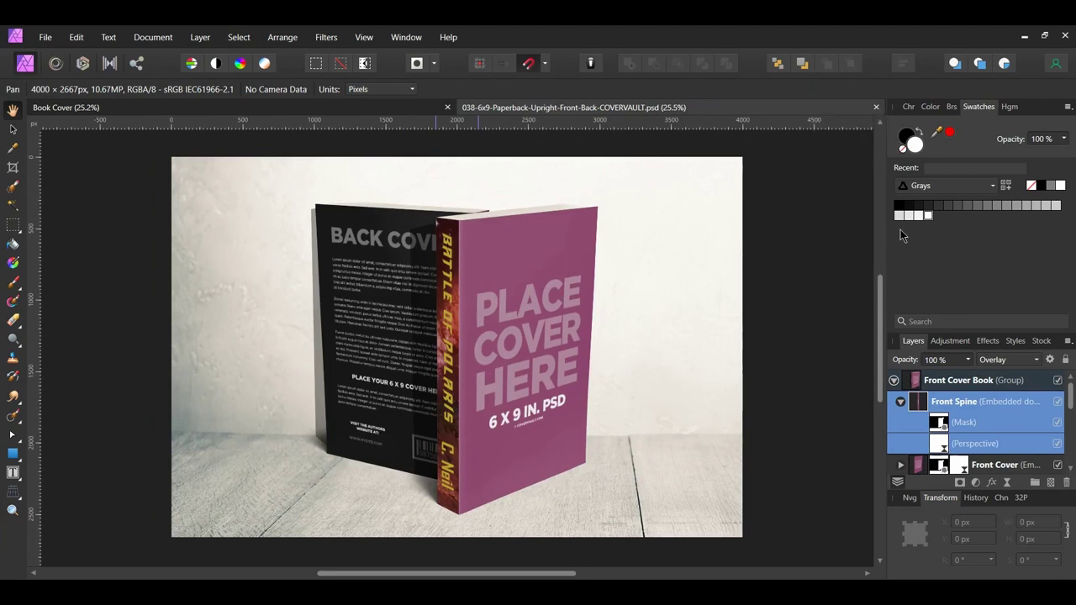
Collapse the Front Spine layer and open the Front Cover embedded document for editing.
click(900, 401)
click(900, 424)
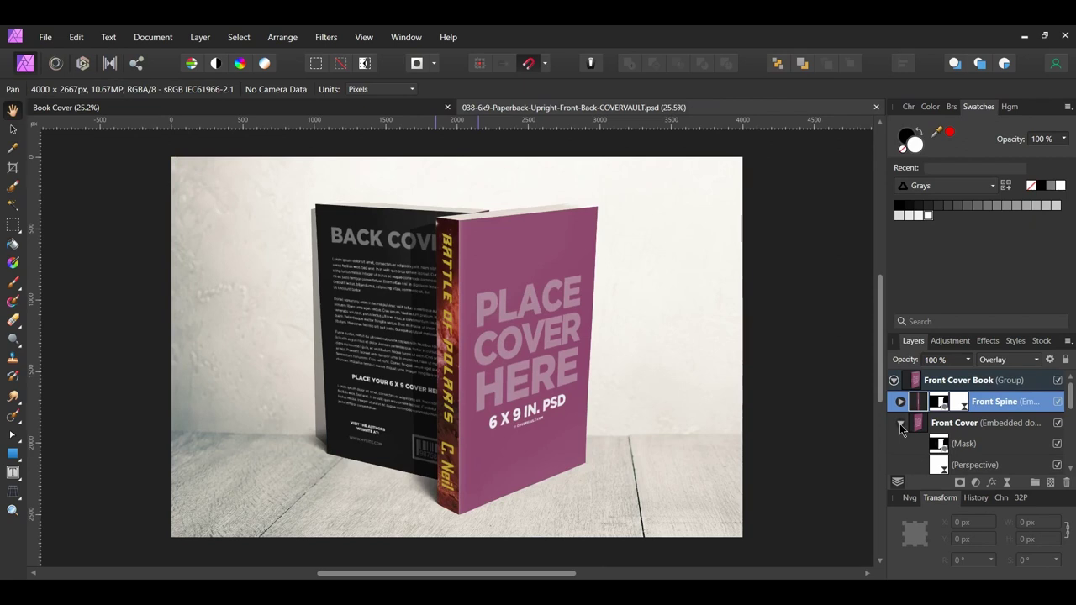
double_click(917, 425)
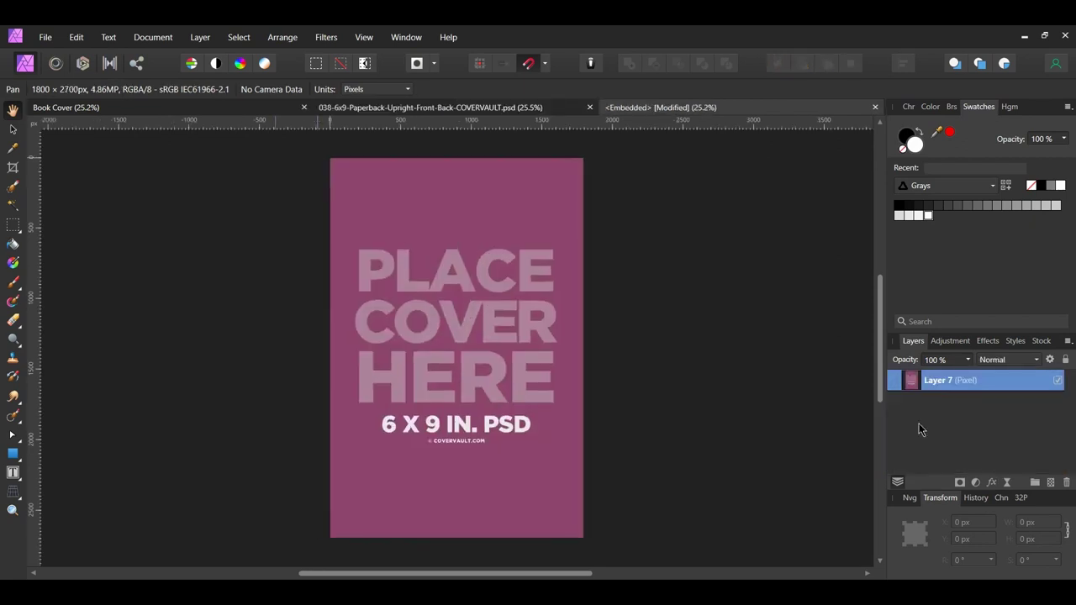
Place the Front PNG from Book Design in the embedded cover document and move it over the placeholder to X -2 px, Y 0 px.
click(45, 37)
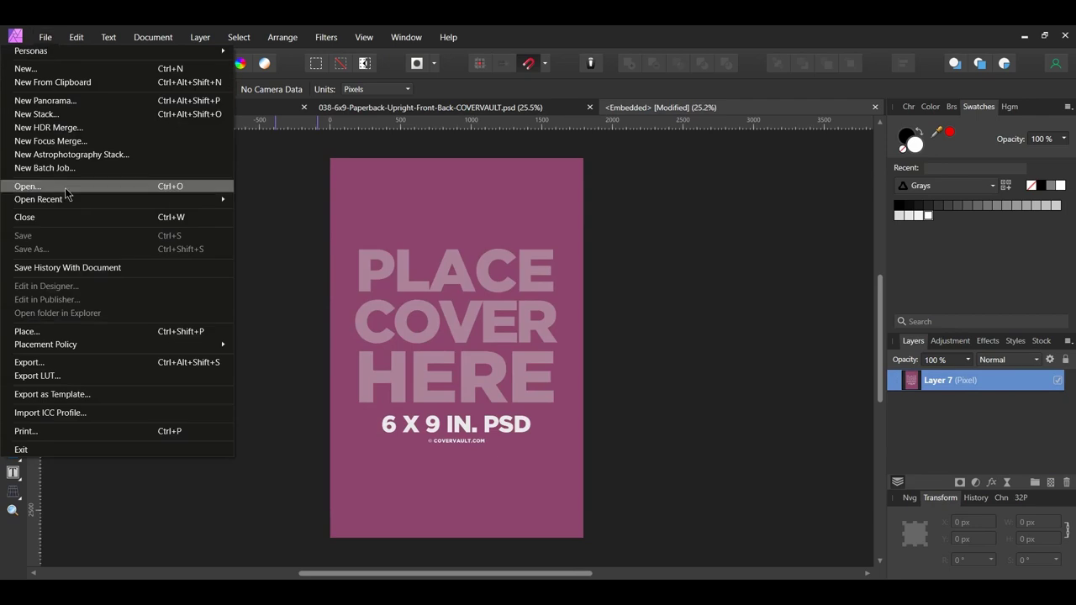
click(33, 185)
click(298, 226)
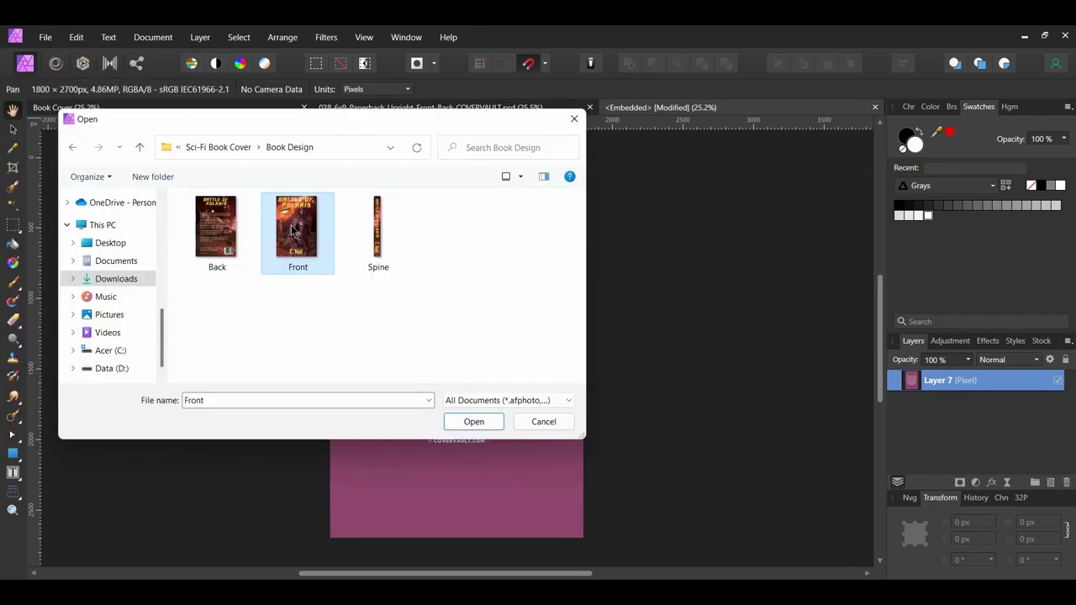
click(406, 456)
click(548, 423)
key(v)
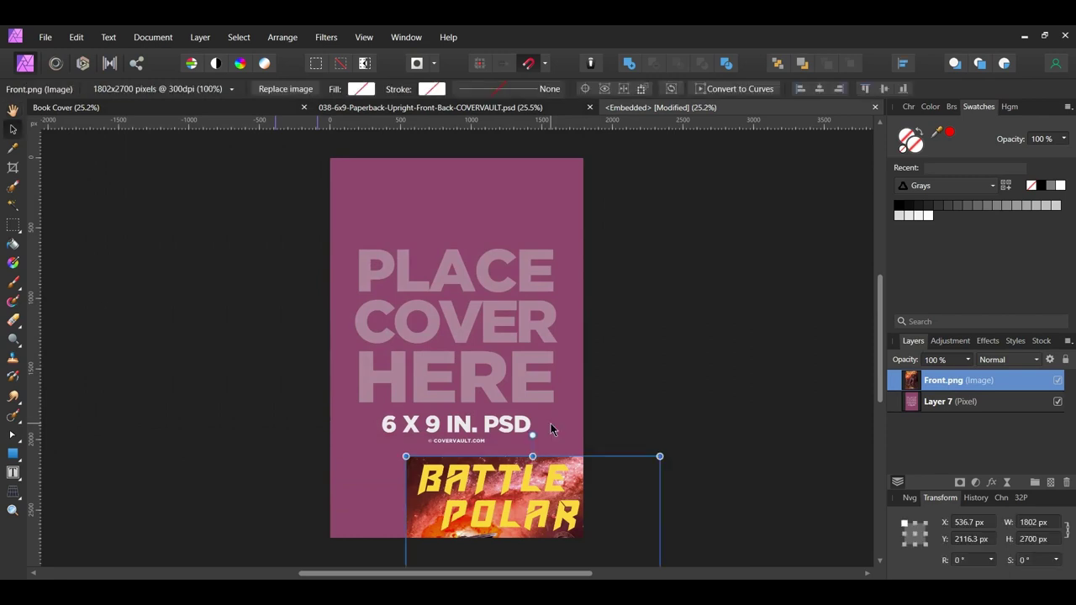
drag(521, 502, 442, 206)
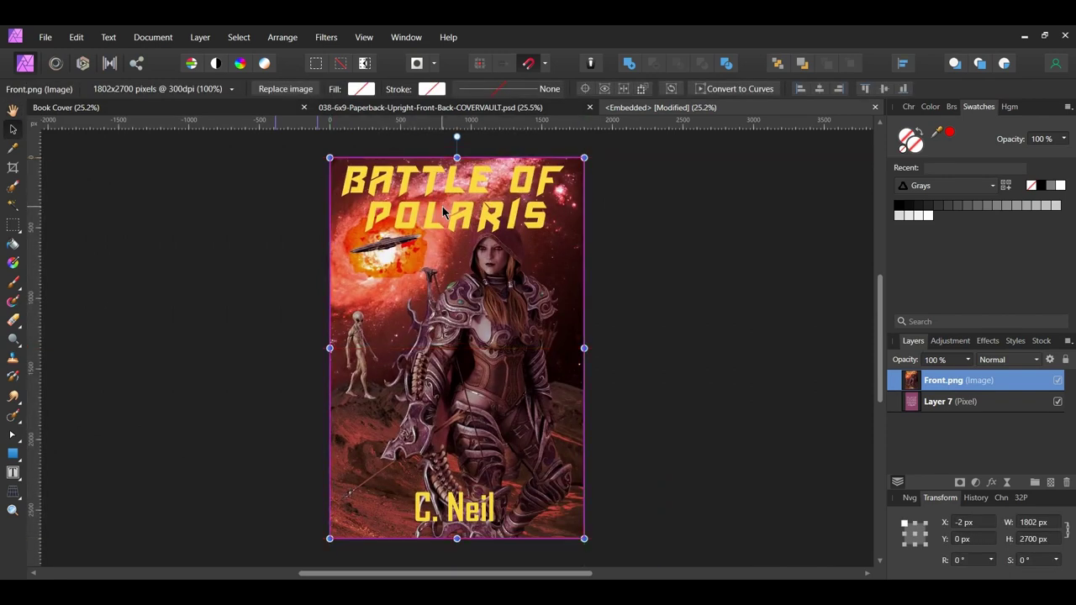
Delete the placeholder Layer 7 beneath the front cover image and close the embedded document to return to the mockup.
click(991, 402)
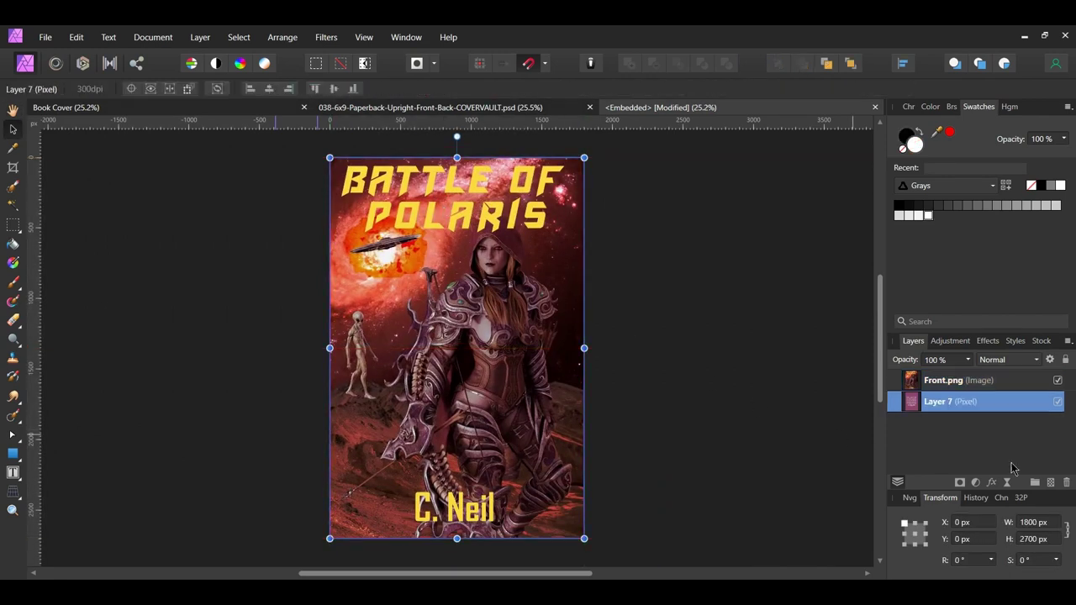
click(1067, 485)
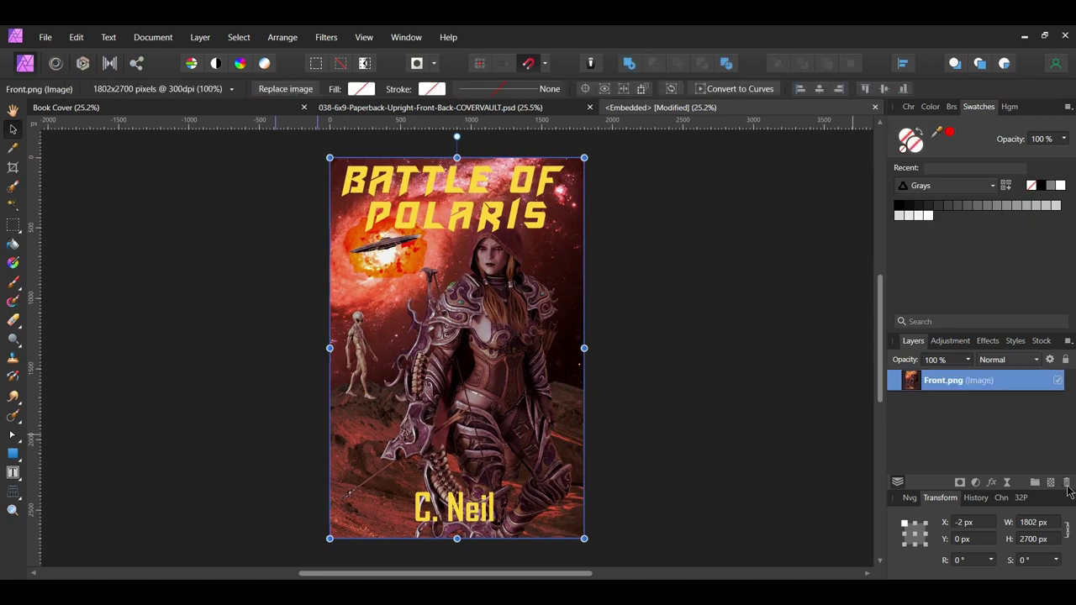
click(875, 110)
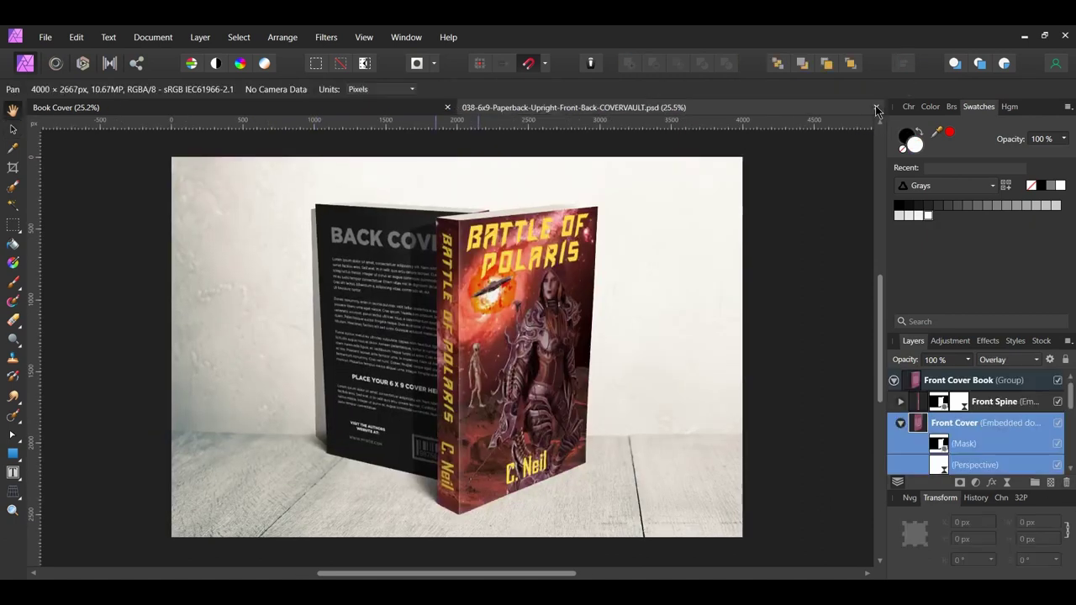
Collapse the Front Cover Book group and open the Back Cover Spine embedded document from the Back Cover Book group.
click(893, 380)
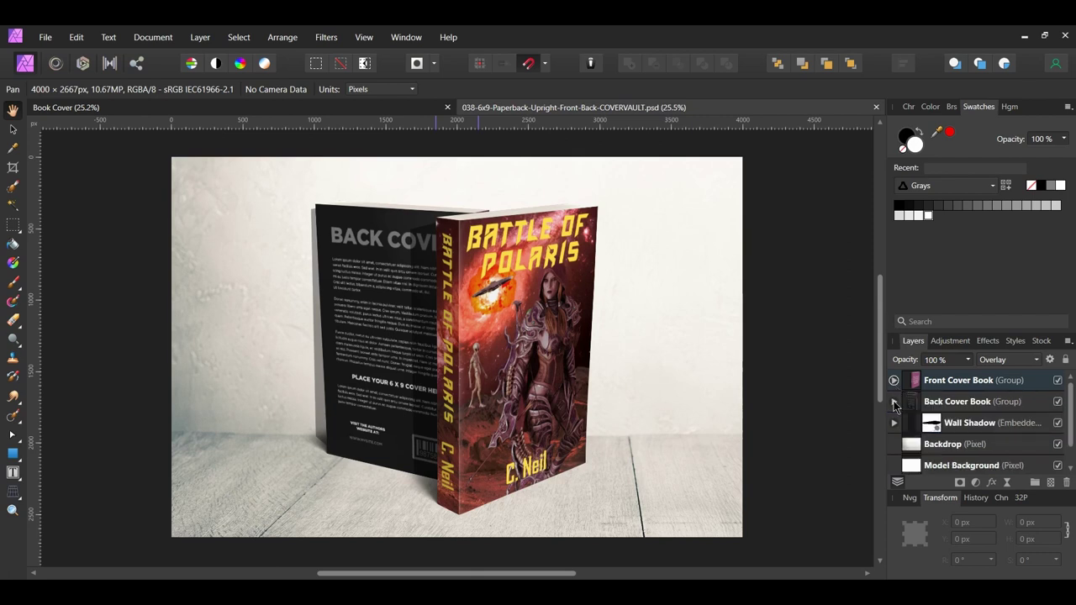
click(894, 403)
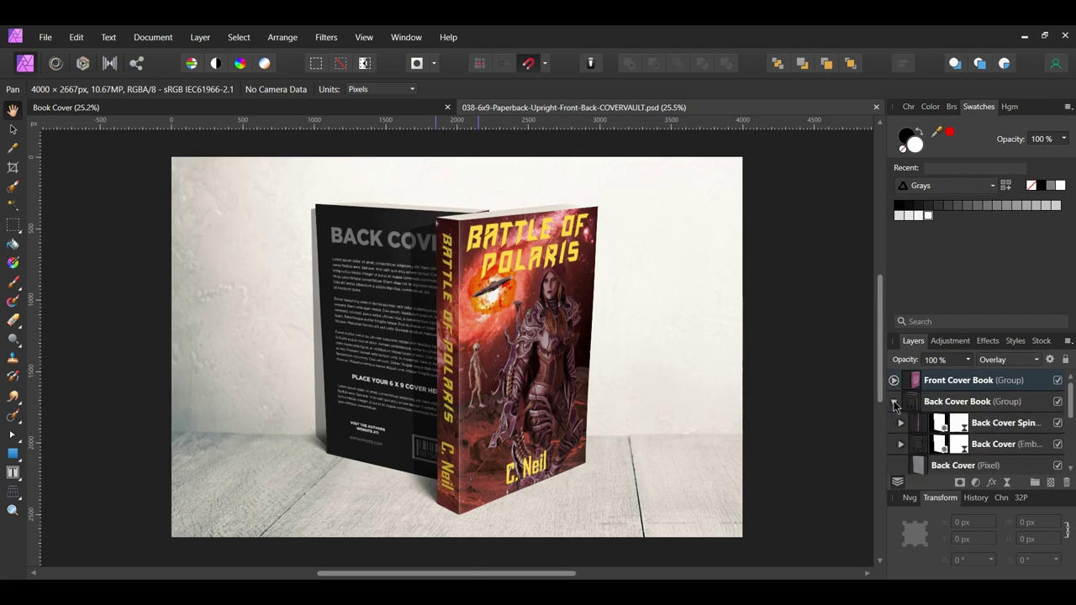
click(900, 423)
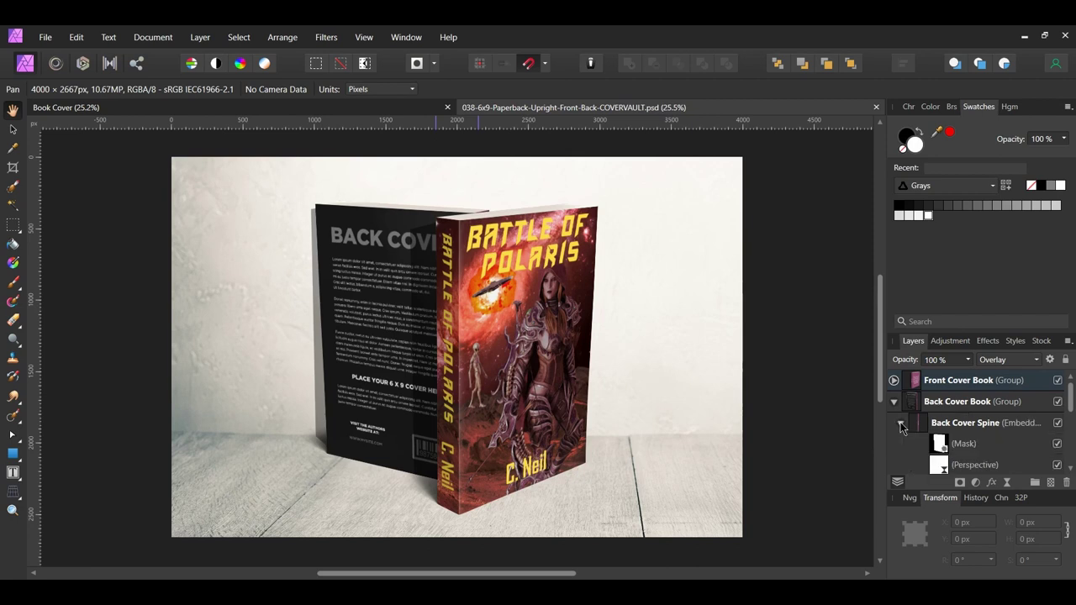
double_click(918, 425)
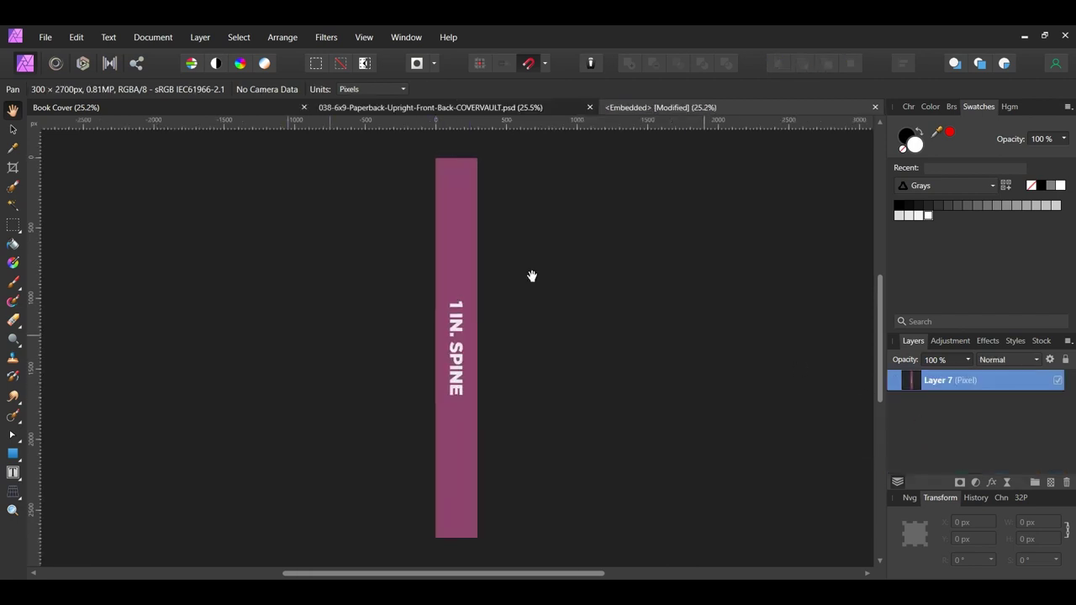
Place the Spine PNG in the embedded back spine document and move it over the placeholder to X 1 px, Y 0 px.
click(45, 37)
click(90, 188)
click(366, 245)
drag(458, 440, 462, 467)
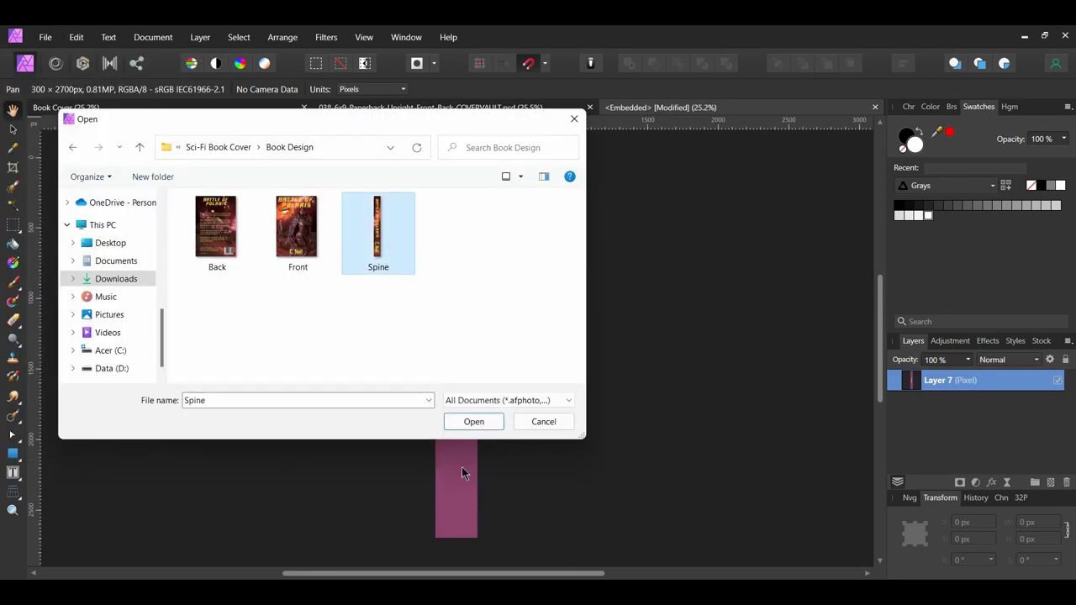
click(542, 421)
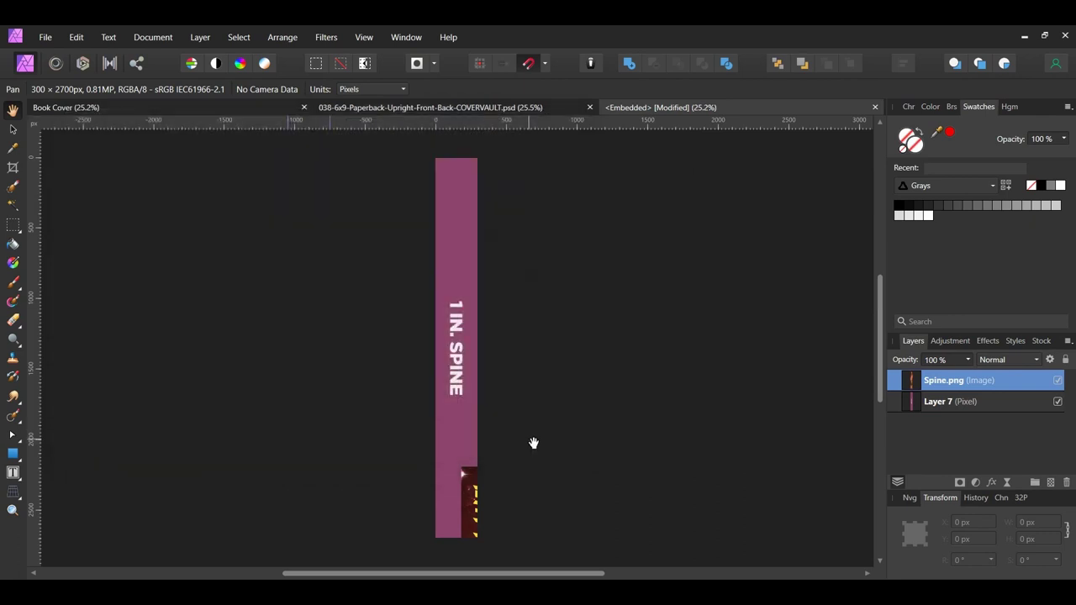
key(v)
drag(475, 514, 449, 208)
Delete the placeholder Layer 7 beneath the spine image and close the embedded back spine document.
click(948, 405)
click(1063, 482)
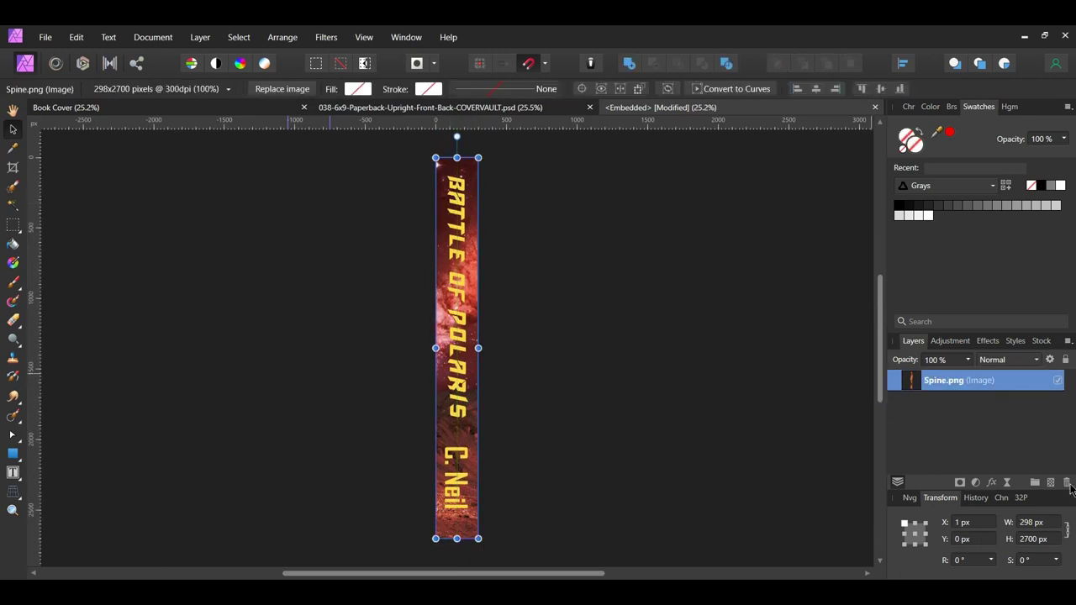
click(874, 109)
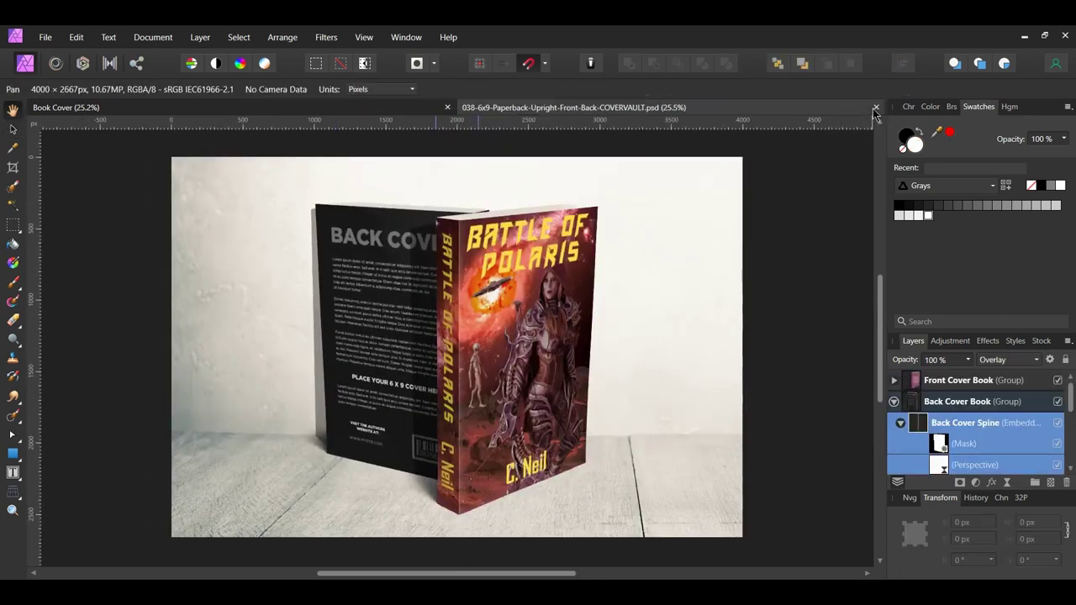
Collapse the Back Cover Spine layer and open the Back Cover embedded document for editing.
click(900, 422)
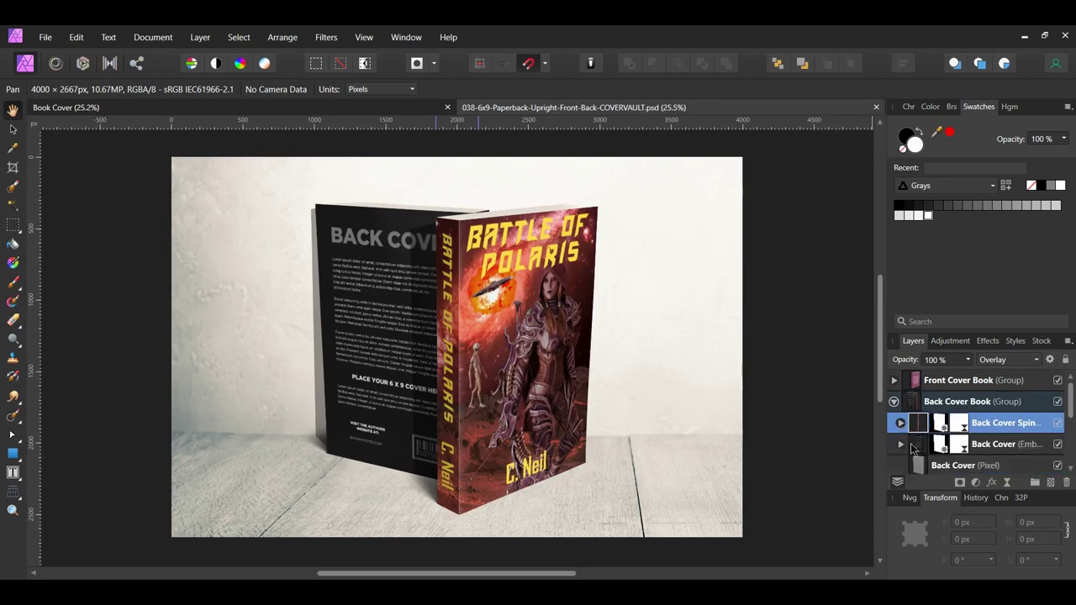
click(900, 445)
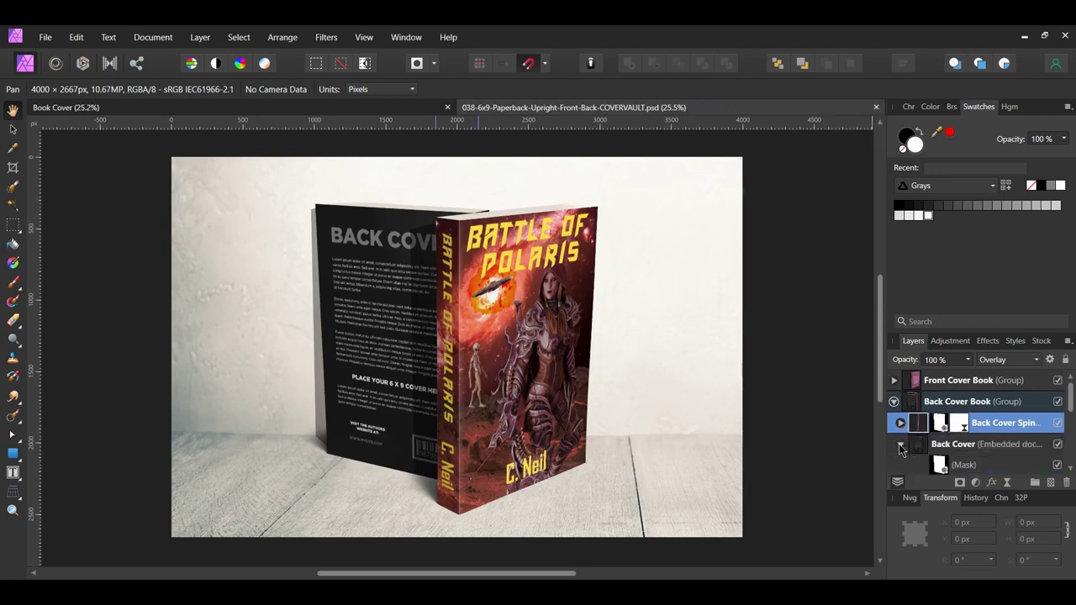
double_click(920, 450)
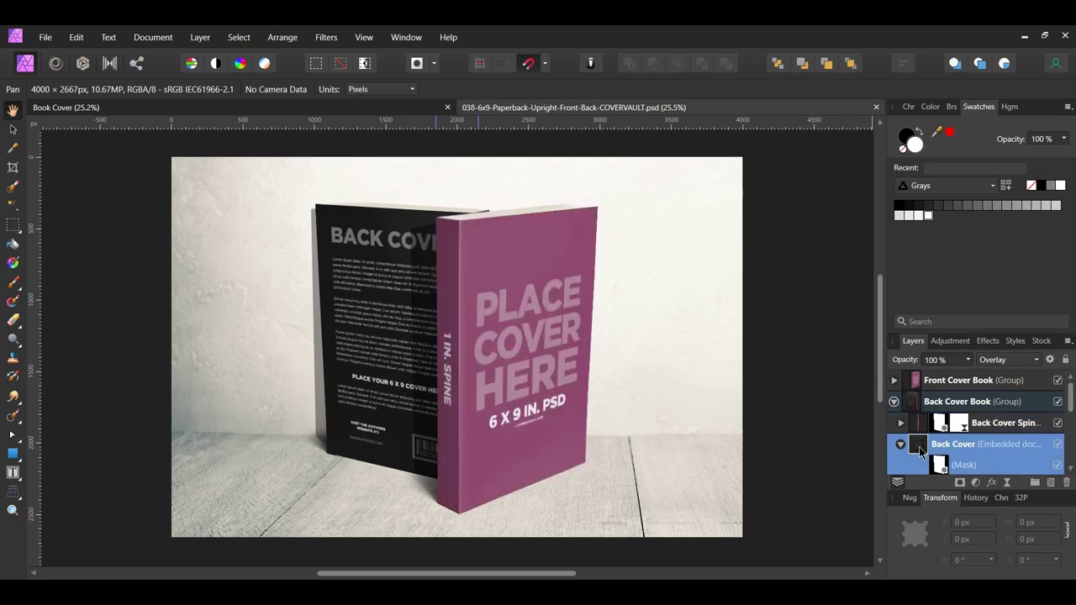
Place the Back PNG in the embedded back cover document and move it over the placeholder to X 0 px, Y 0 px.
click(45, 37)
click(38, 186)
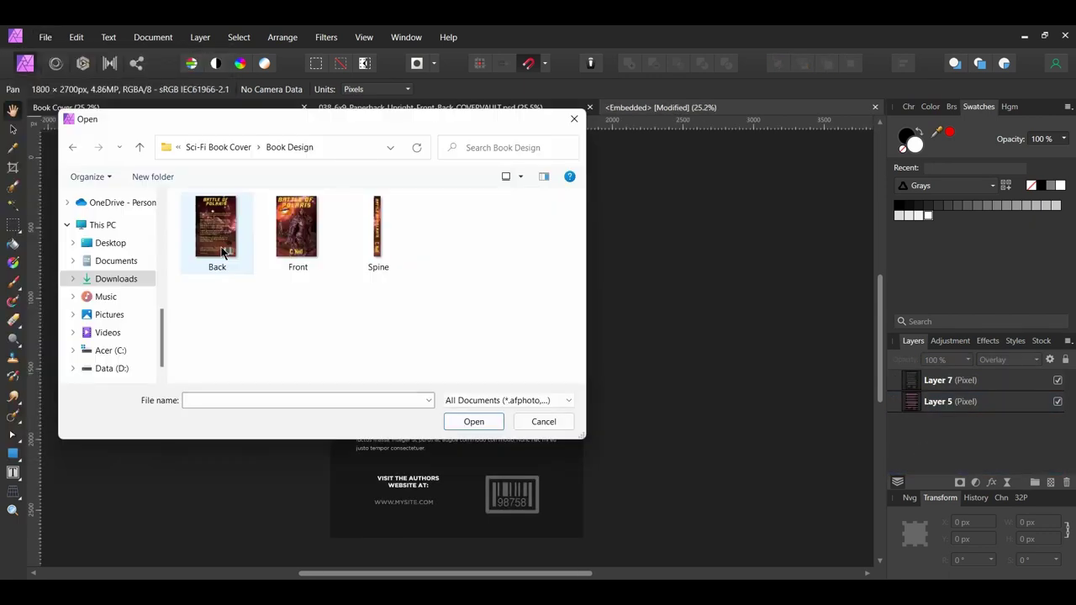
click(224, 252)
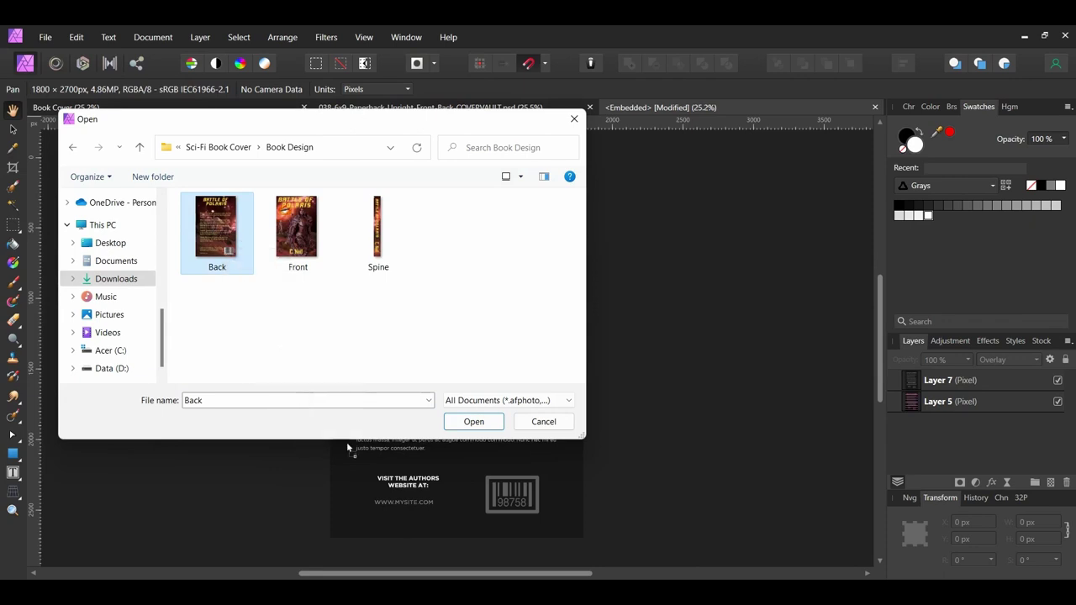
click(369, 464)
click(542, 422)
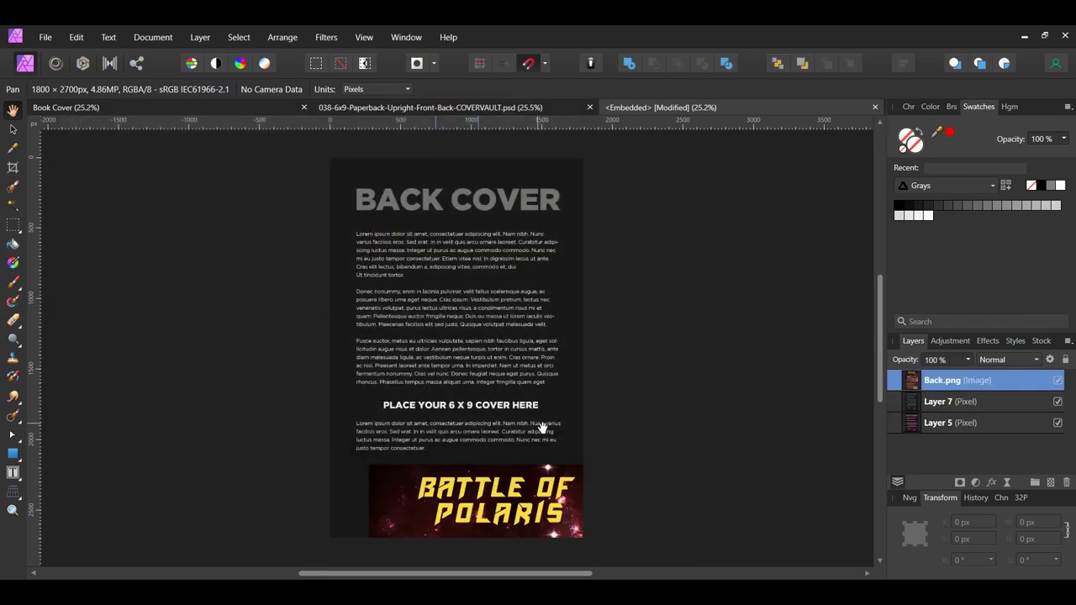
key(v)
drag(492, 510, 449, 205)
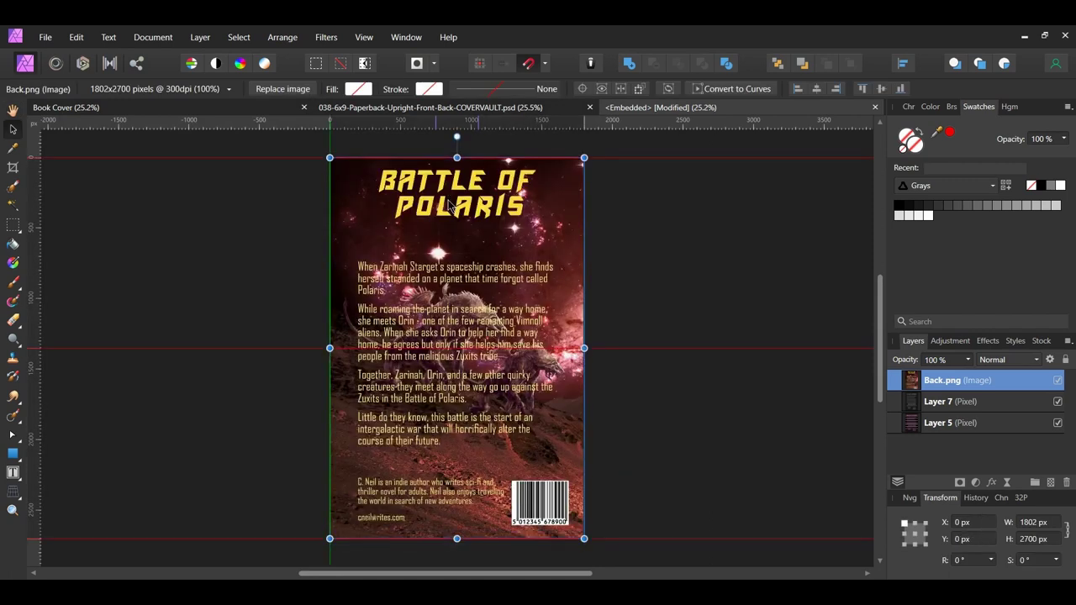
Delete the placeholder Layer 7 and Layer 5 together and close the embedded back cover document.
click(950, 402)
shift+click(961, 423)
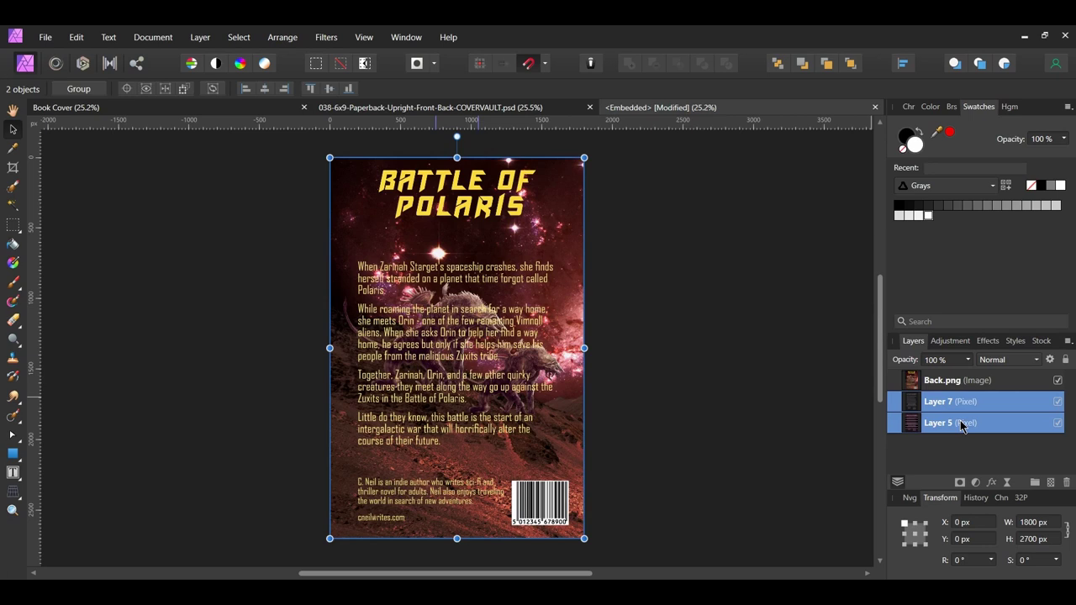
key(Delete)
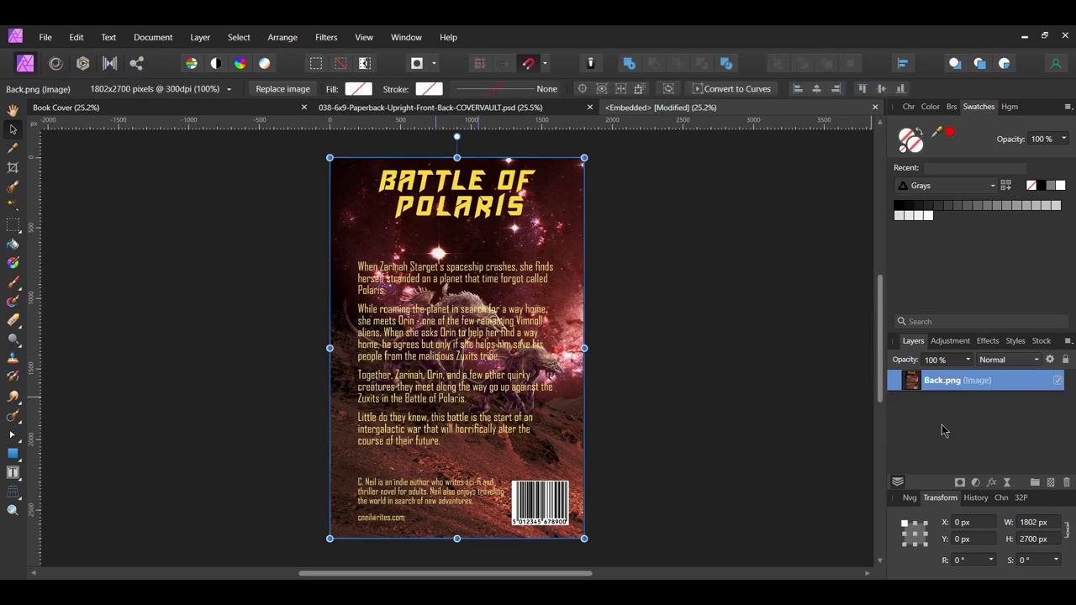
click(948, 428)
click(874, 108)
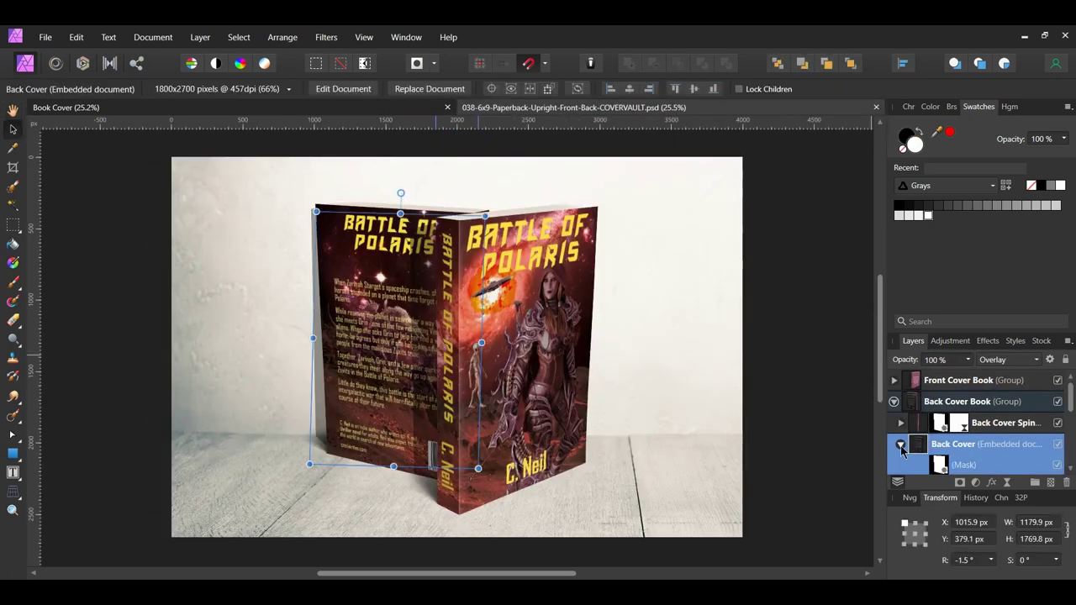
Collapse the Back Cover Book group, deselect everything and hide the Backdrop layer.
click(894, 401)
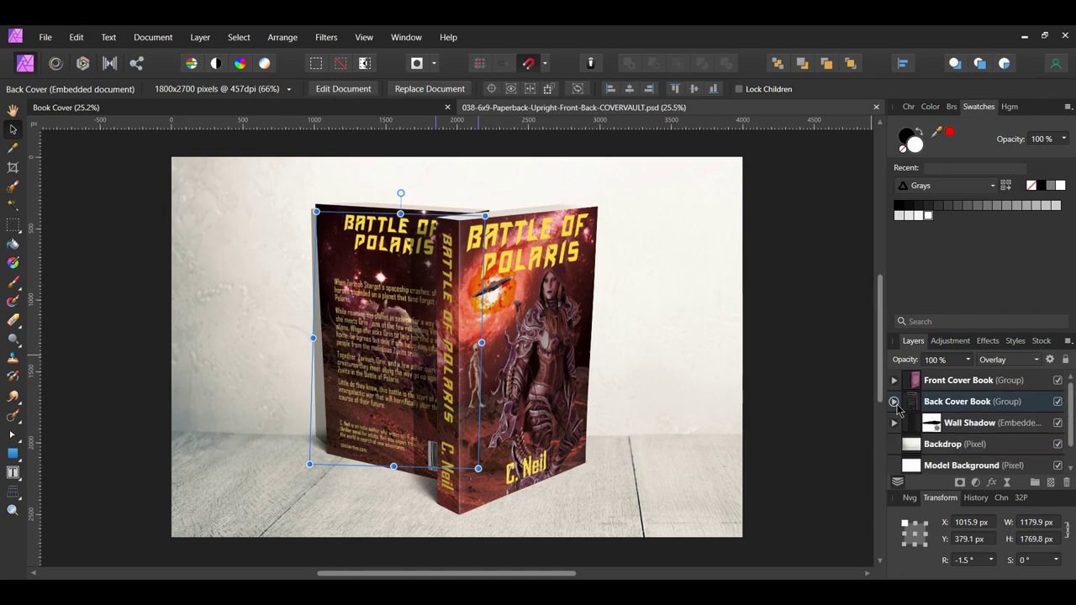
click(859, 477)
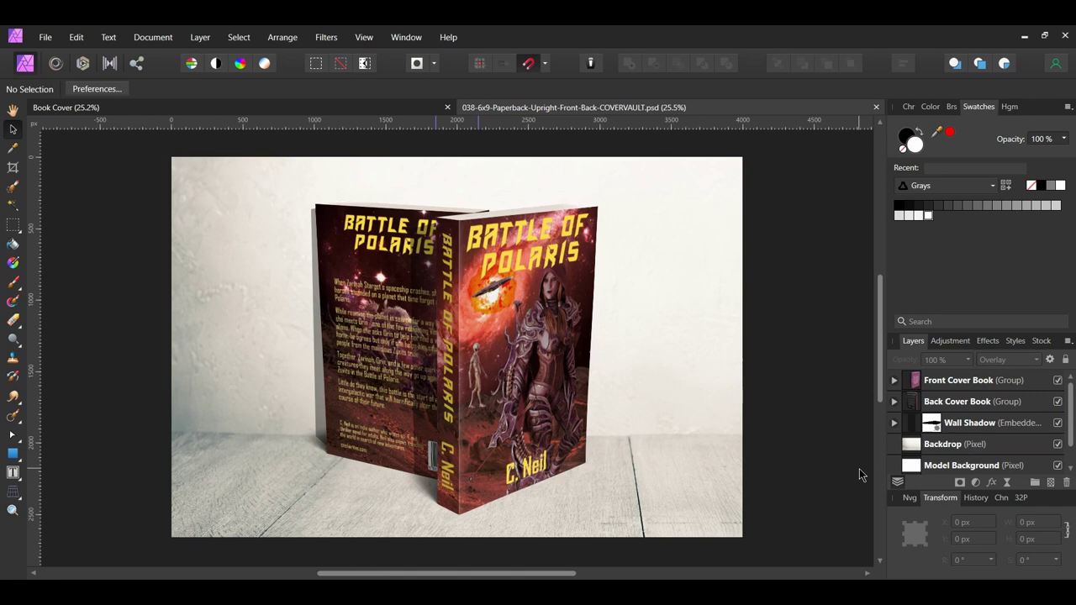
click(1057, 445)
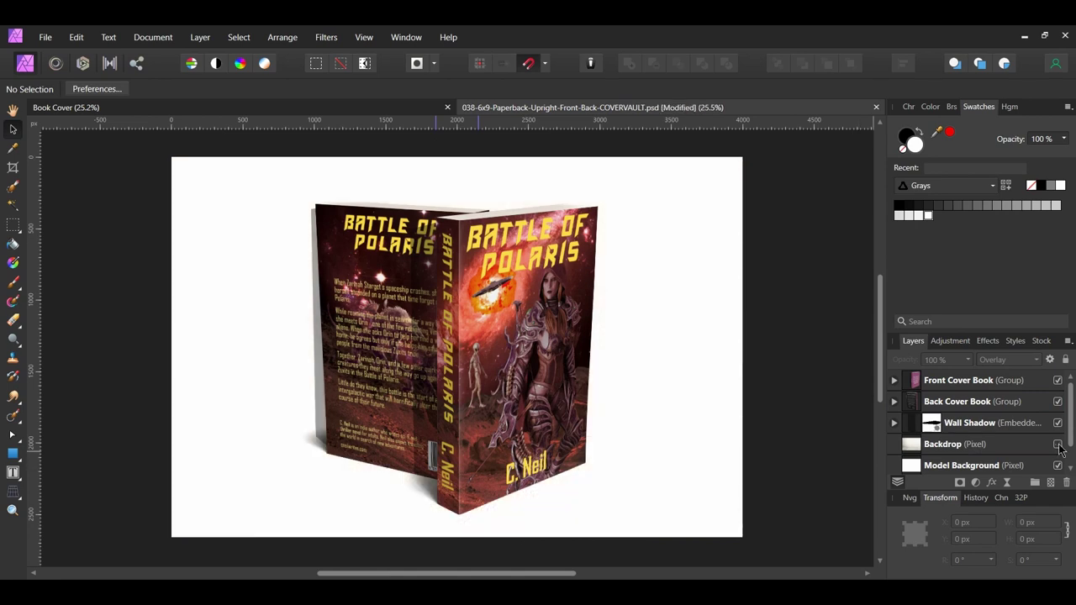
Select the Model Background layer and set the active colour to hex 05A96B.
scroll(1025, 445, down, 1)
click(983, 445)
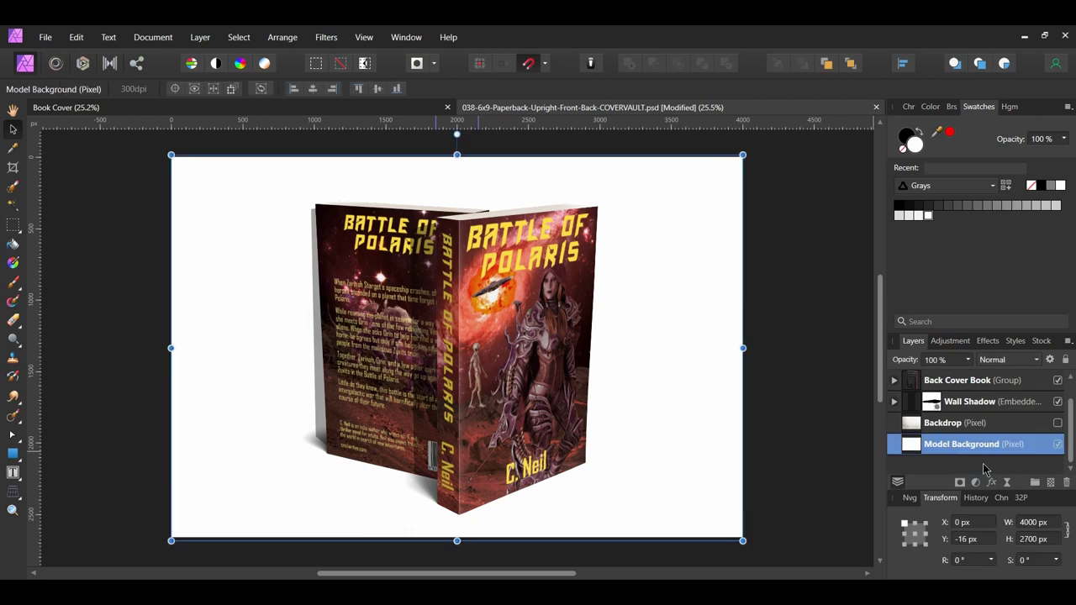
double_click(915, 146)
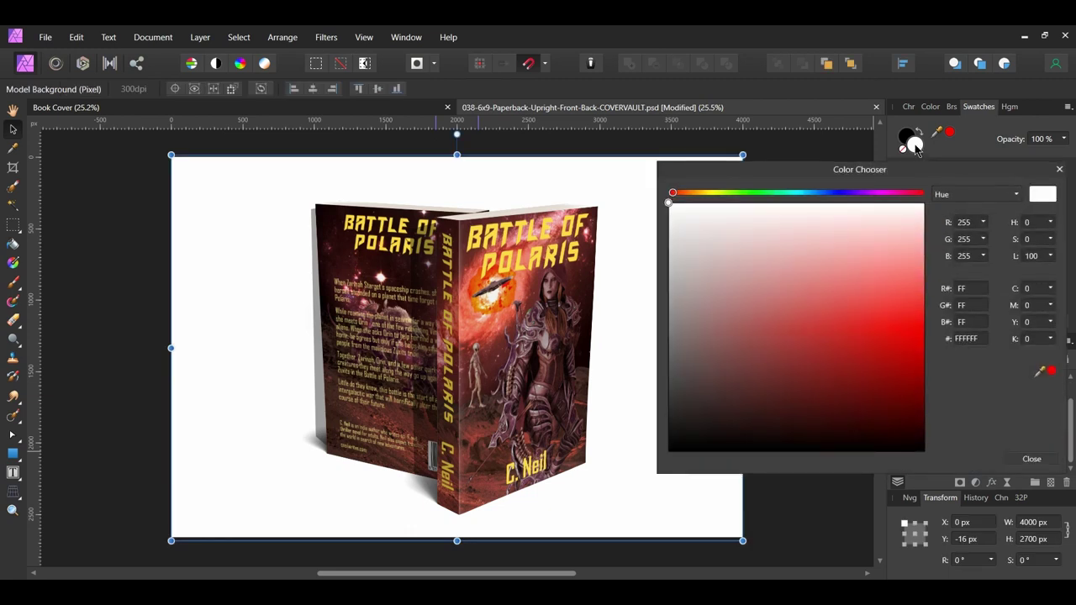
click(961, 338)
text(05A96B)
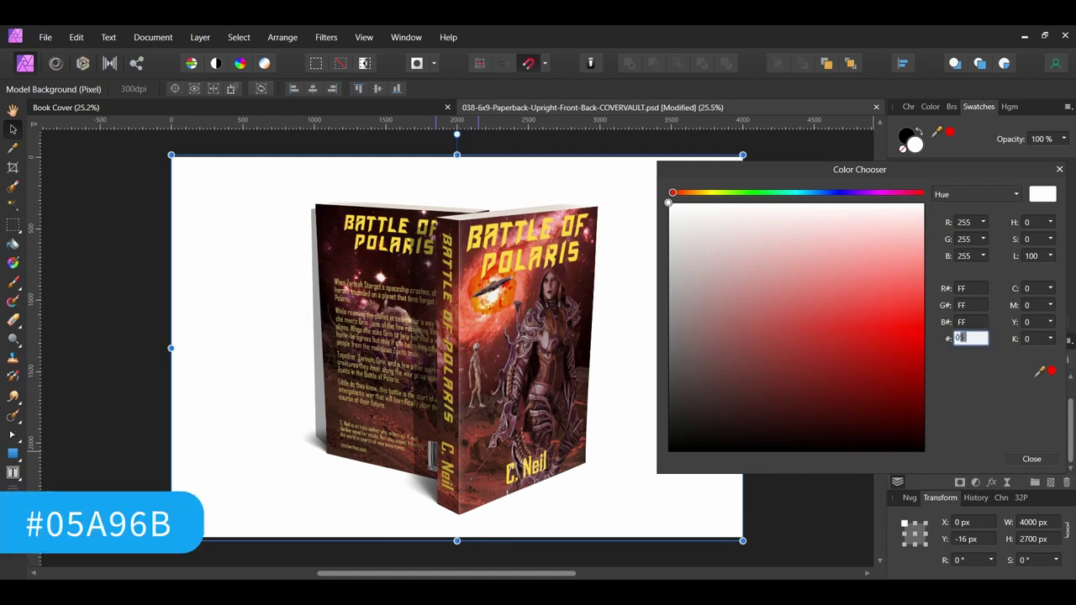
key(Return)
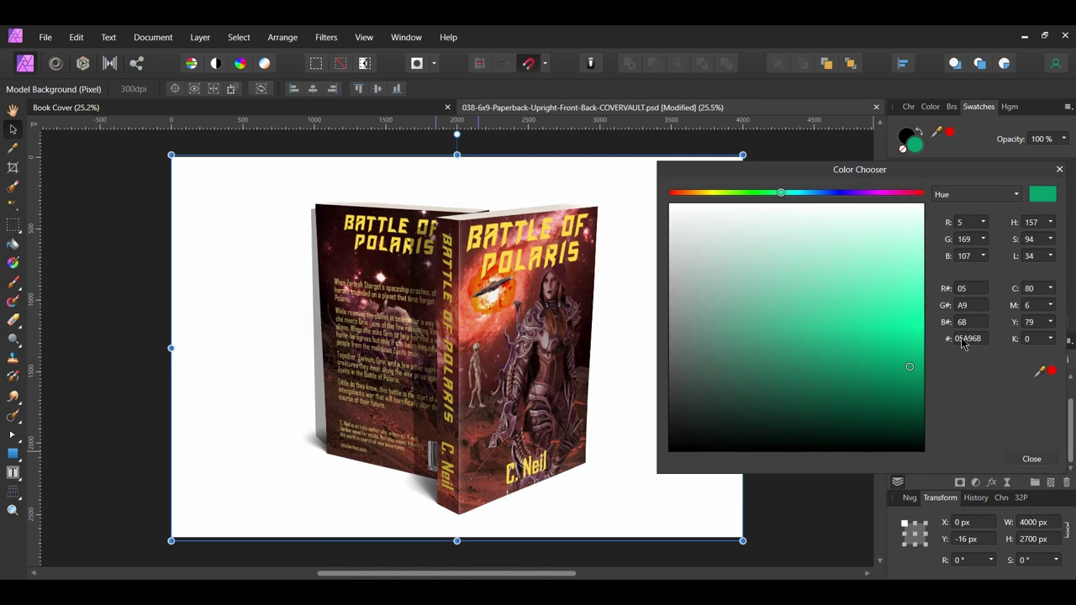
click(1038, 461)
Fill the Model Background layer with the chosen green and deselect the layer.
click(75, 37)
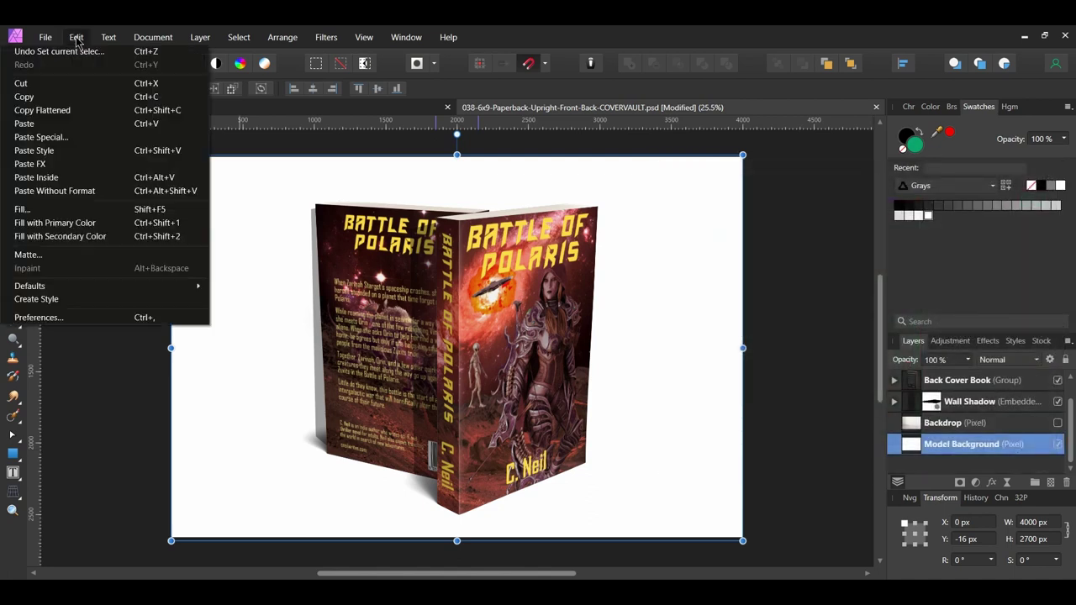
click(104, 223)
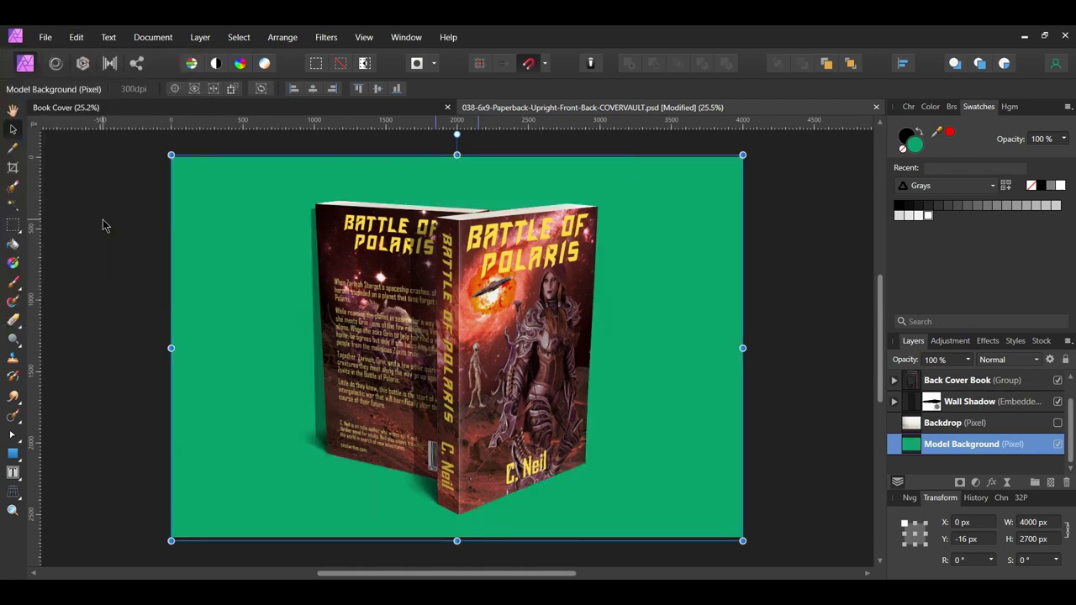
key(ctrl+d)
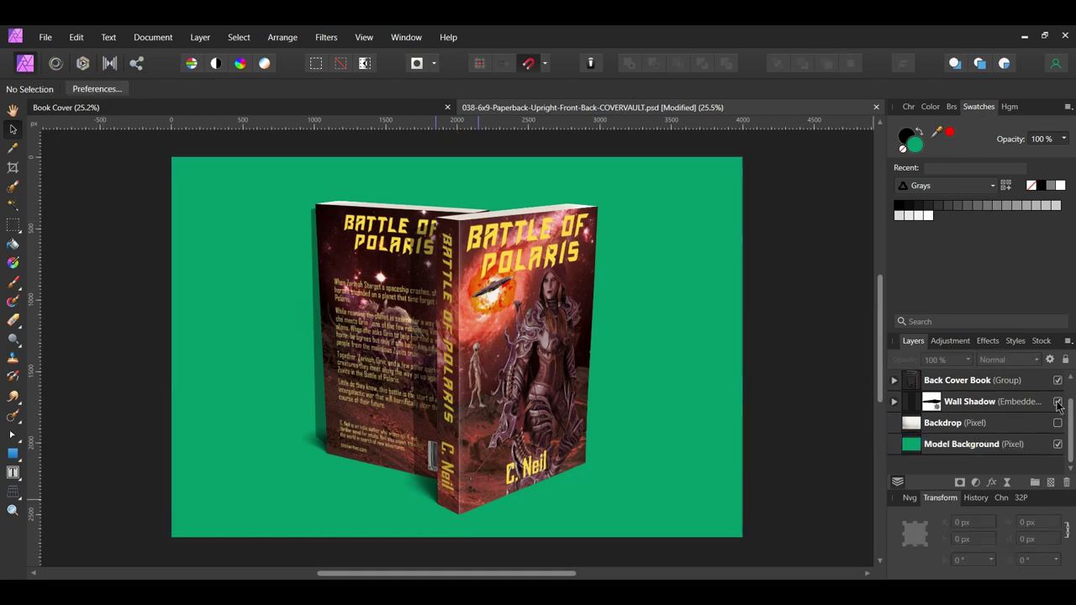
Hide the Wall Shadow layer and the Catch Shadow layer in the Front Cover Book group.
click(1057, 403)
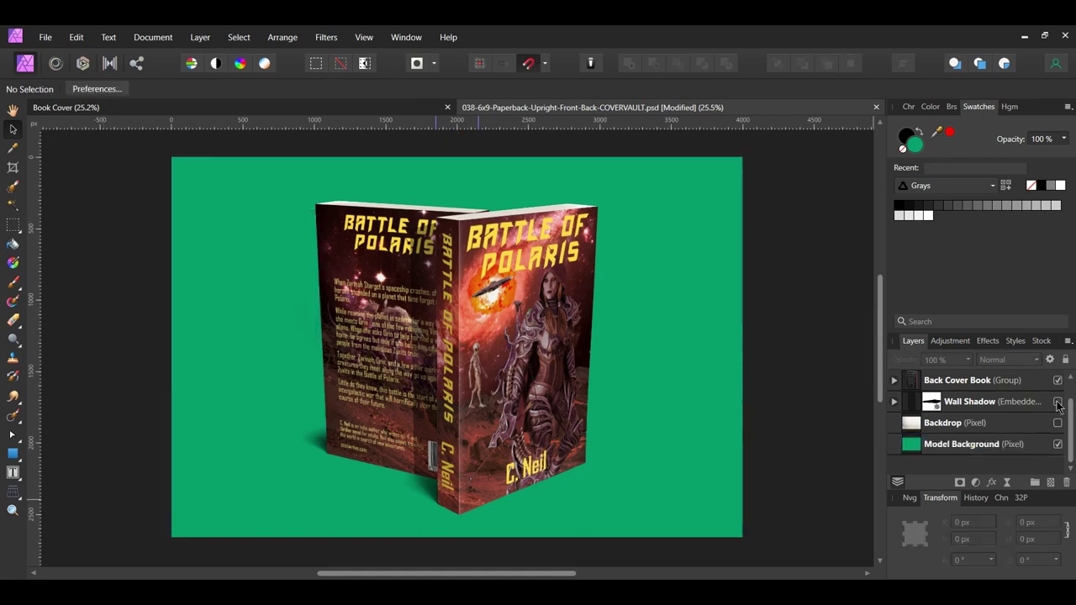
scroll(1058, 406, up, 2)
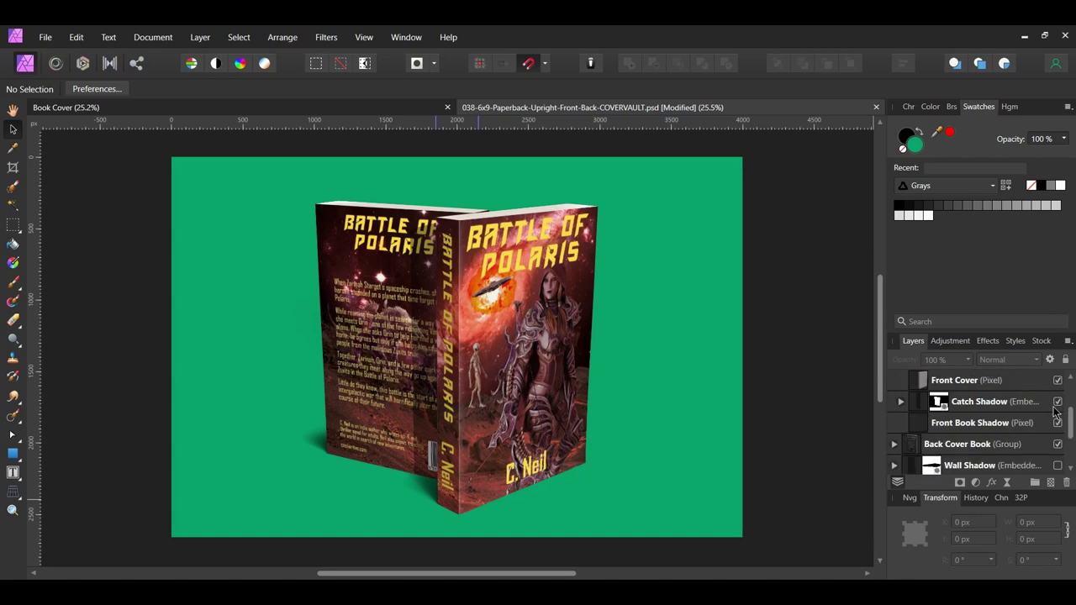
click(1057, 402)
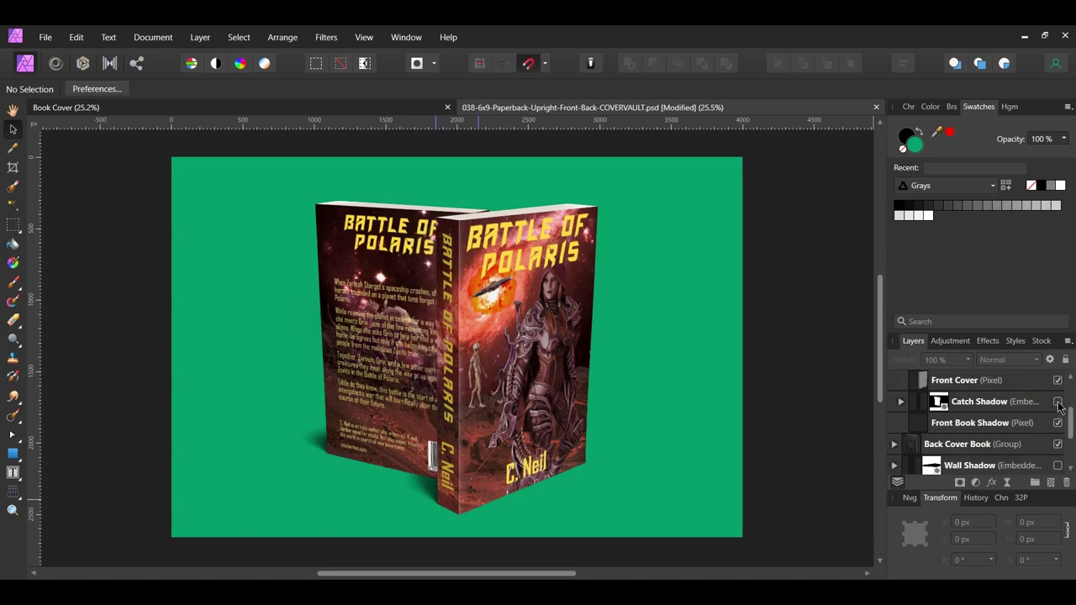